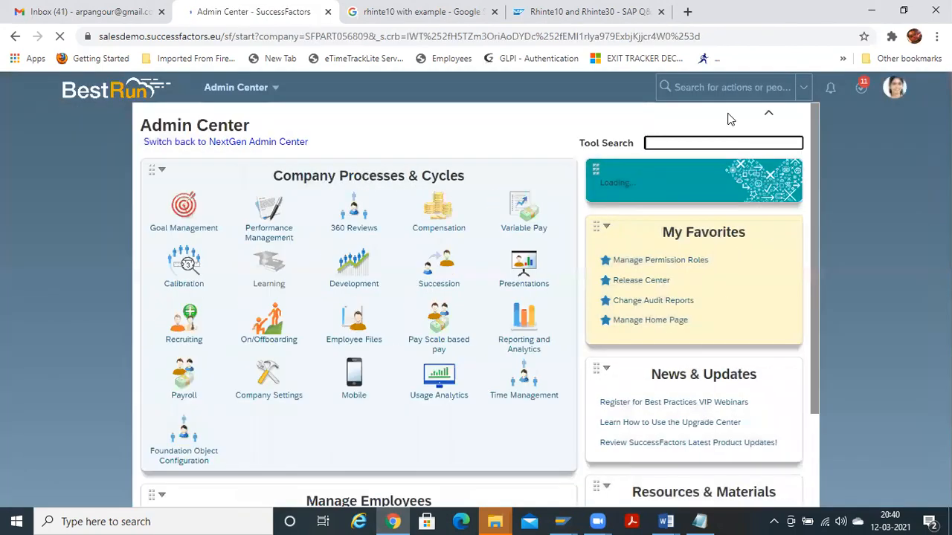
Search the actions for "configure object defi" and open the Configure Object Definitions page
{"action": "left_click", "coordinate": [717, 89]}
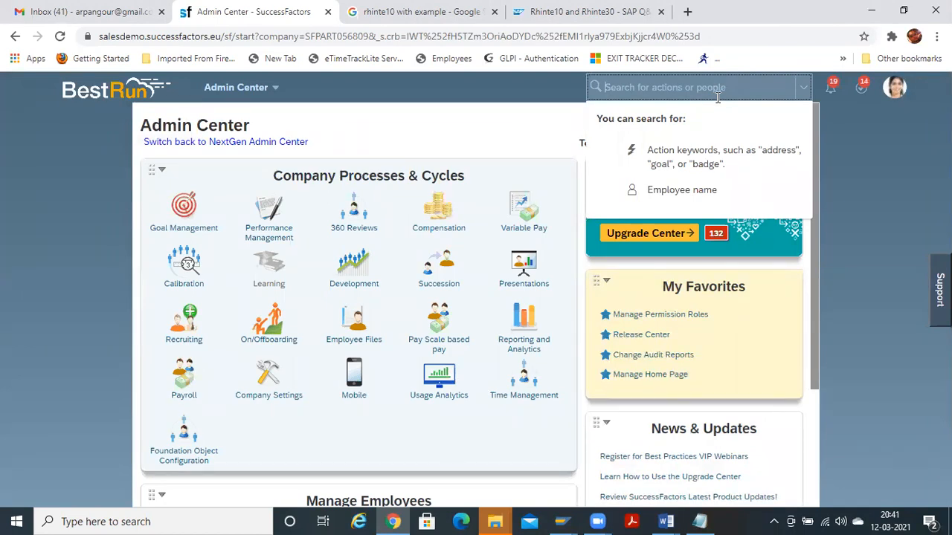
{"action": "type", "text": "co"}
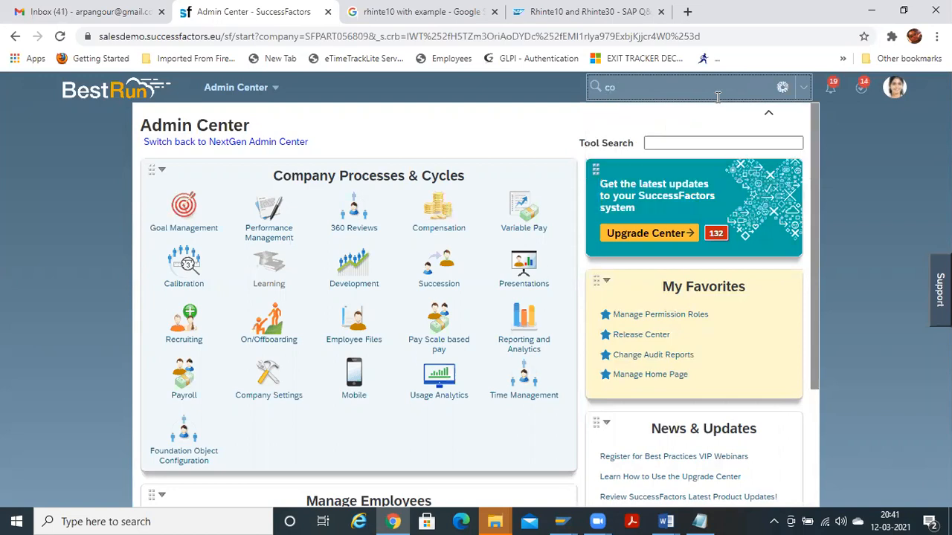
{"action": "type", "text": "nfigure object defi"}
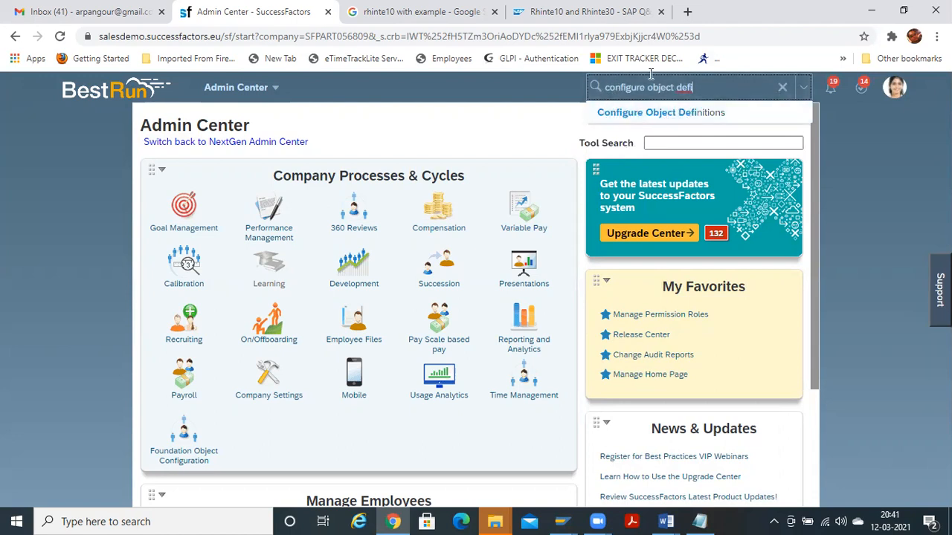
{"action": "left_click", "coordinate": [633, 123]}
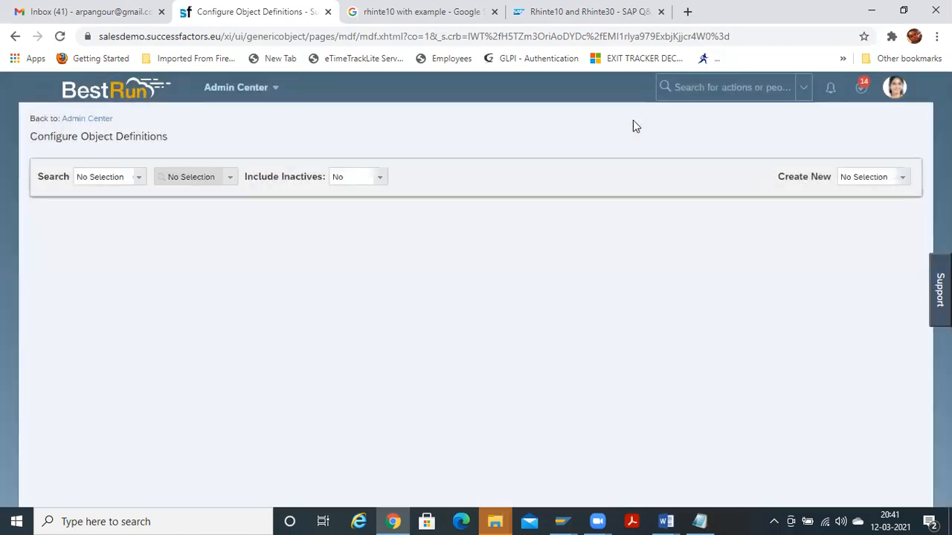
Set the search type to Object Definition and open the list of available objects
{"action": "left_click", "coordinate": [140, 178]}
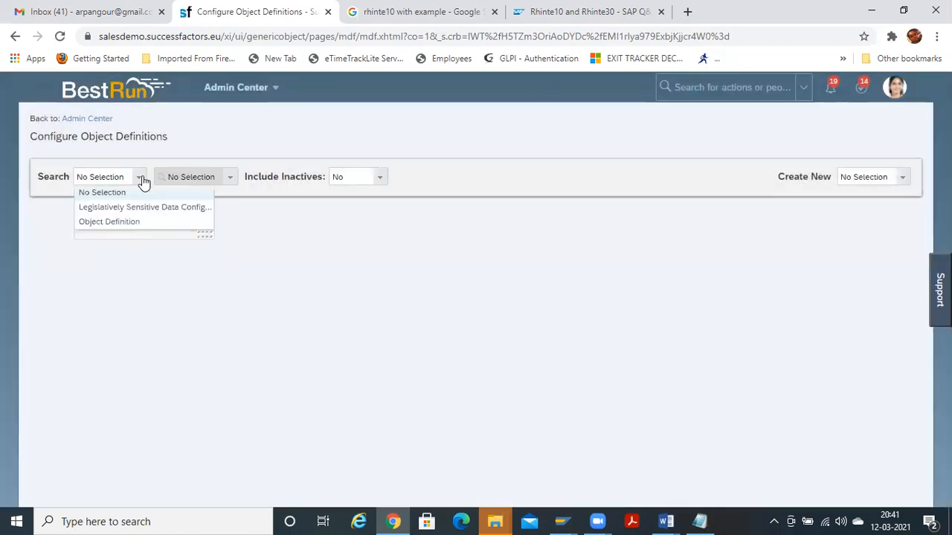
{"action": "left_click", "coordinate": [131, 221]}
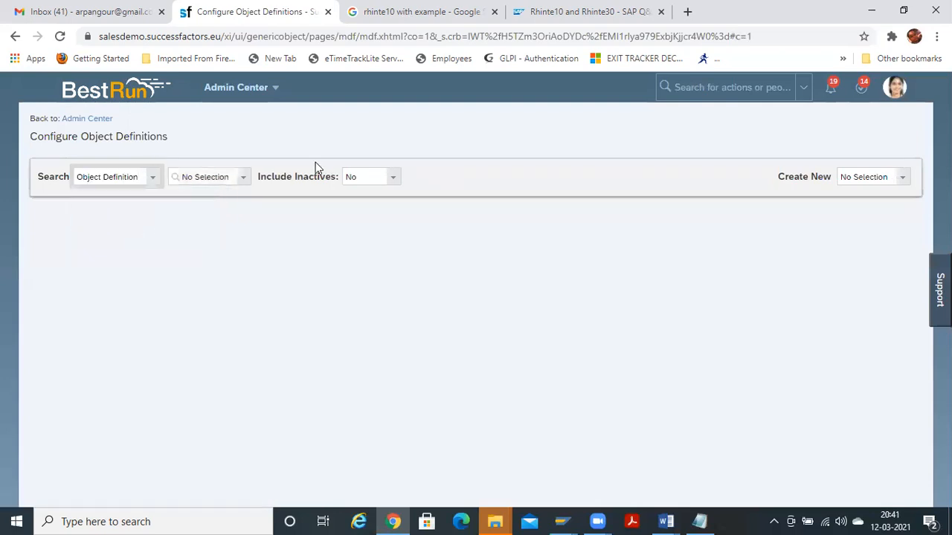
{"action": "left_click", "coordinate": [243, 179]}
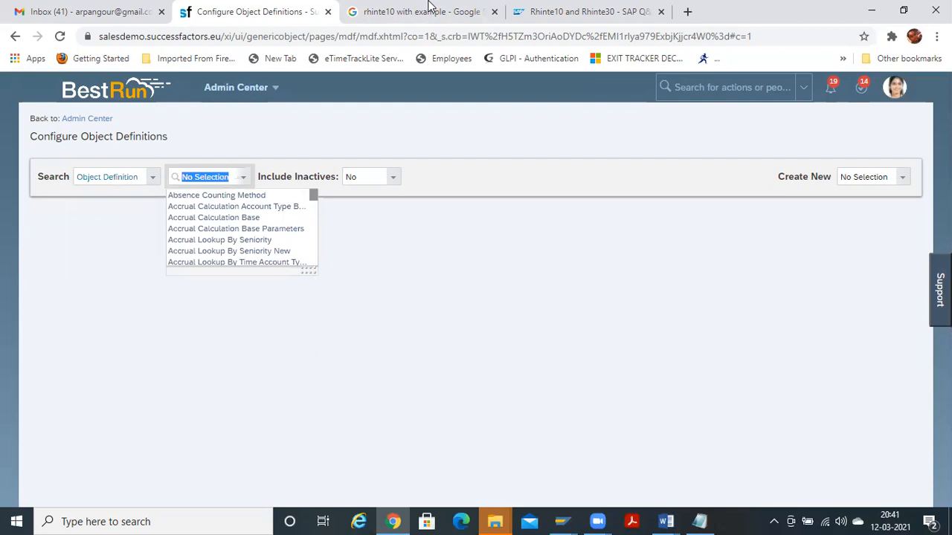
Duplicate the Configure Object Definitions browser tab and open the Manage Data page in the copy
{"action": "right_click", "coordinate": [254, 13]}
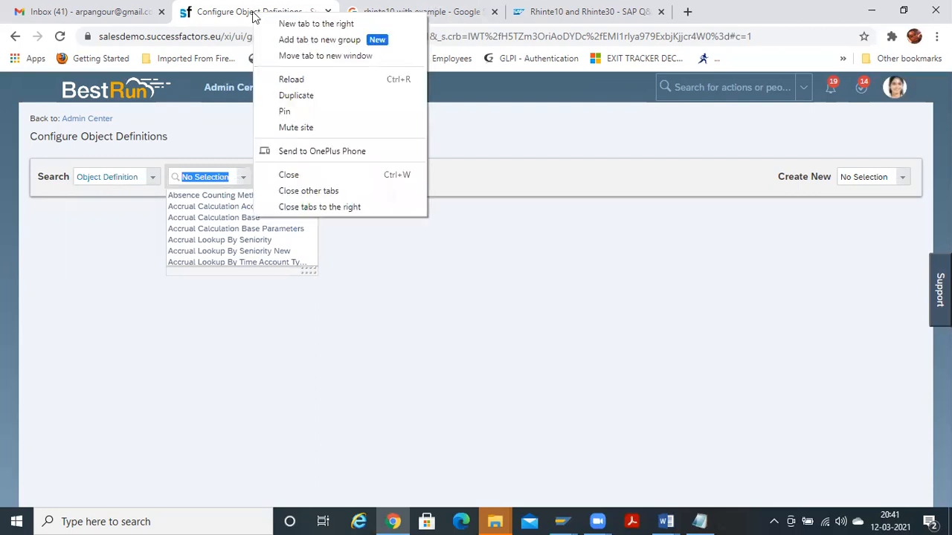
{"action": "left_click", "coordinate": [312, 95]}
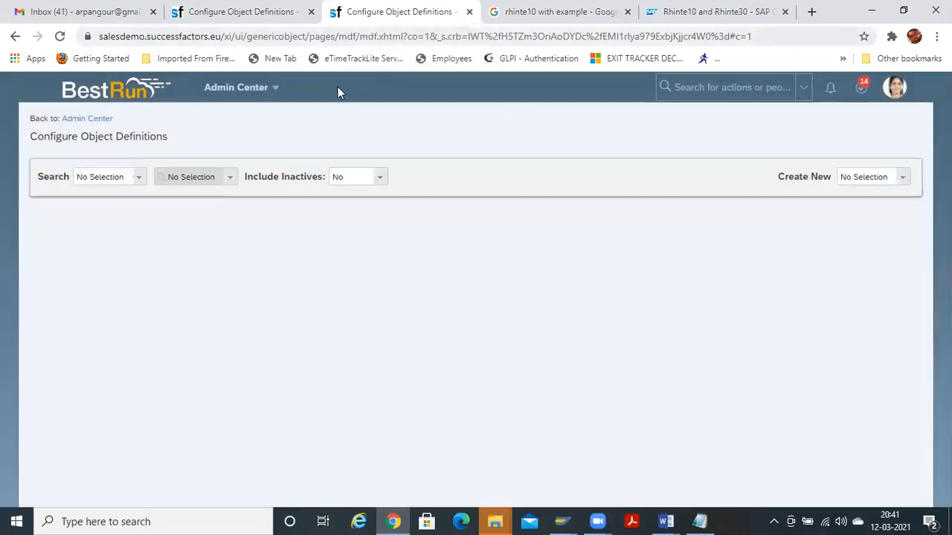
{"action": "left_click", "coordinate": [731, 88]}
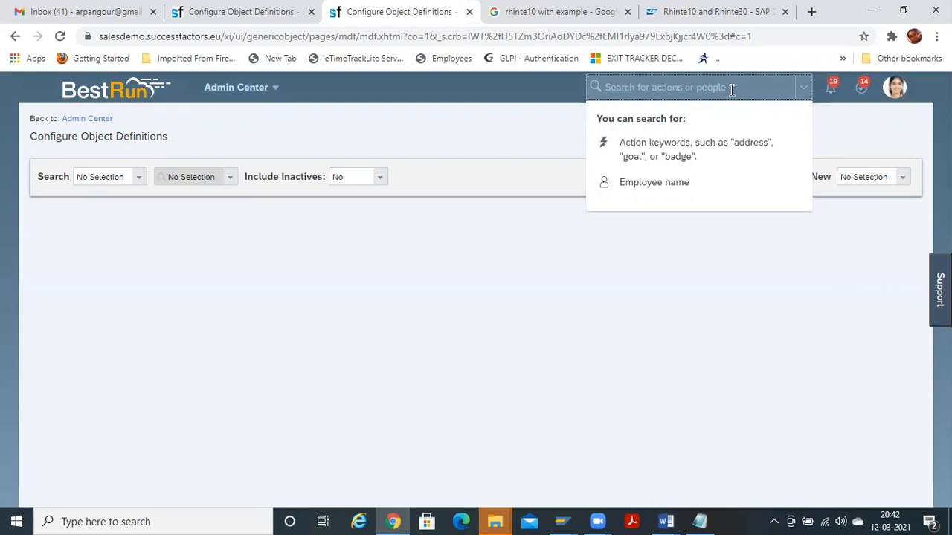
{"action": "type", "text": "M"}
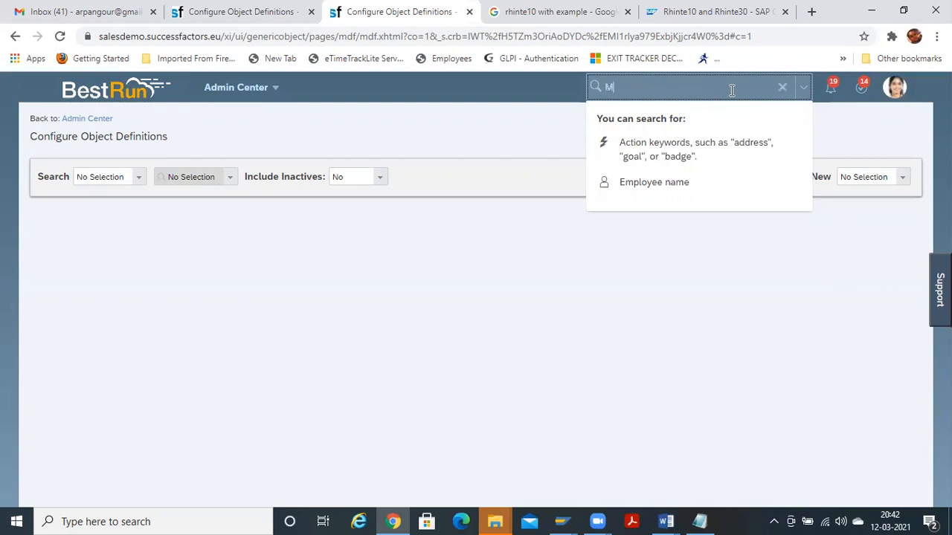
{"action": "type", "text": "anage data"}
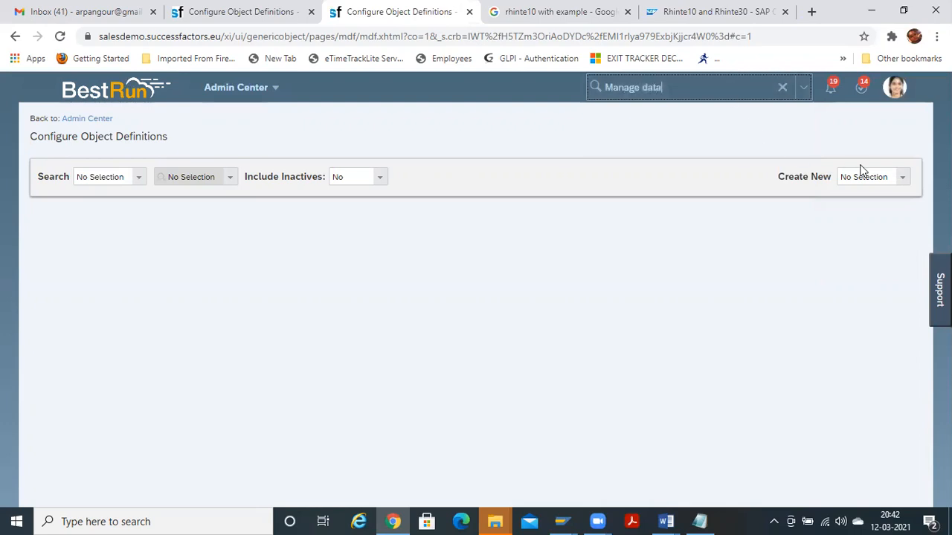
{"action": "left_click", "coordinate": [685, 118]}
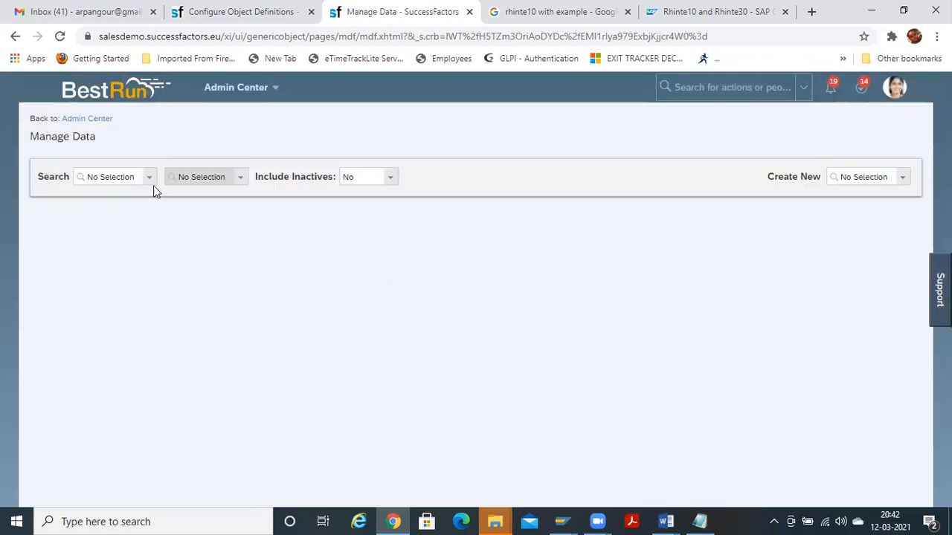
Look up the Company object's BestRun (10000) record in Manage Data
{"action": "left_click", "coordinate": [151, 186]}
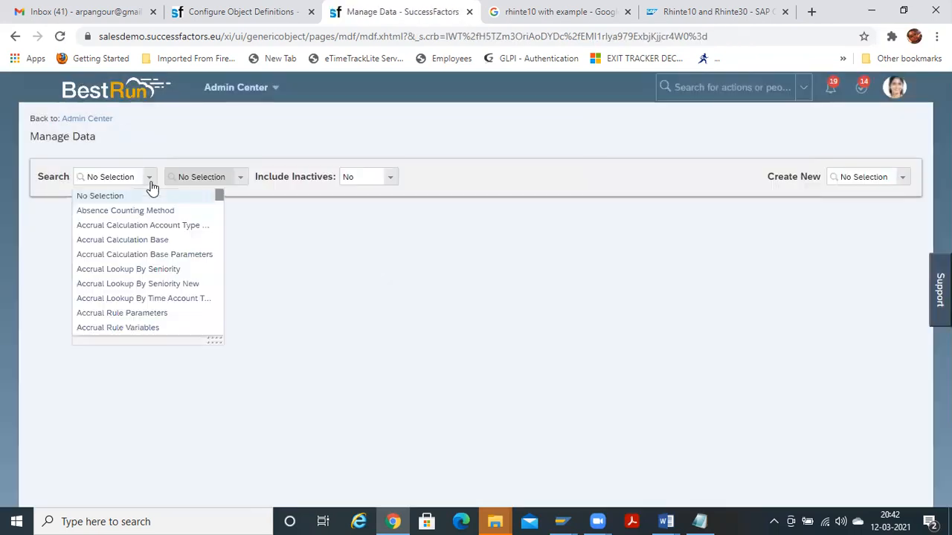
{"action": "type", "text": "com"}
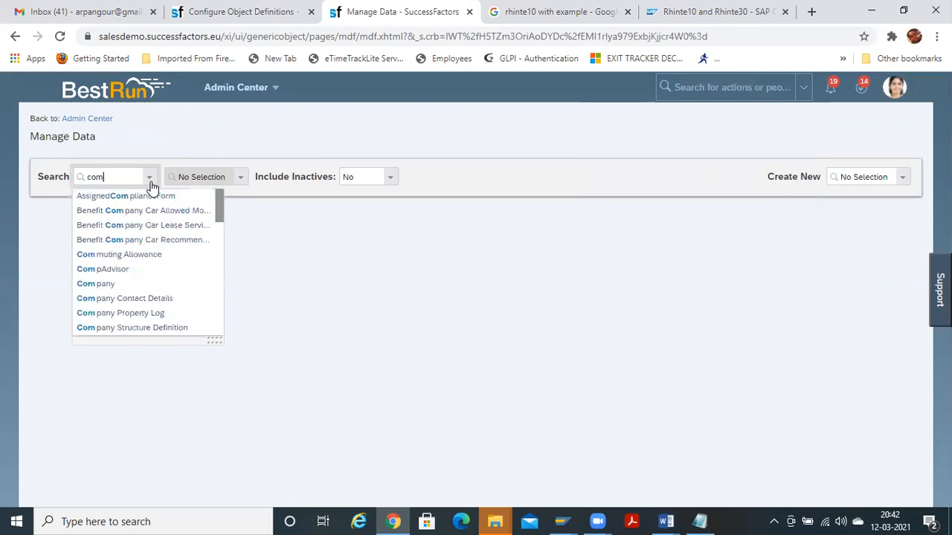
{"action": "left_click", "coordinate": [124, 285]}
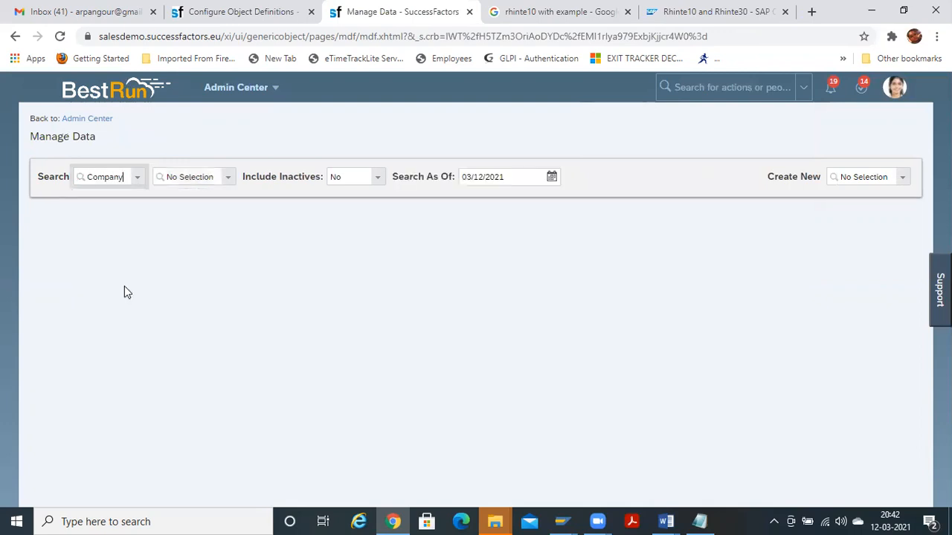
{"action": "left_click", "coordinate": [225, 182]}
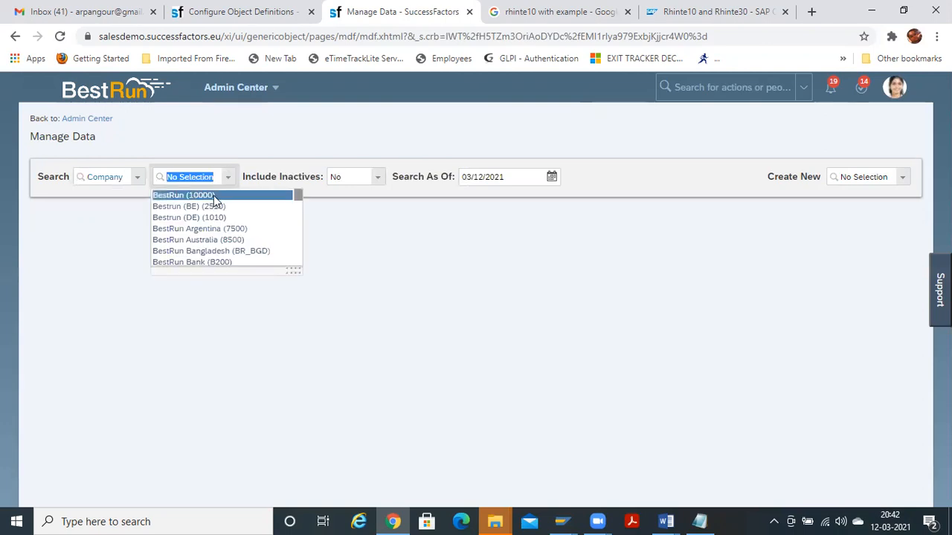
{"action": "left_click", "coordinate": [214, 195]}
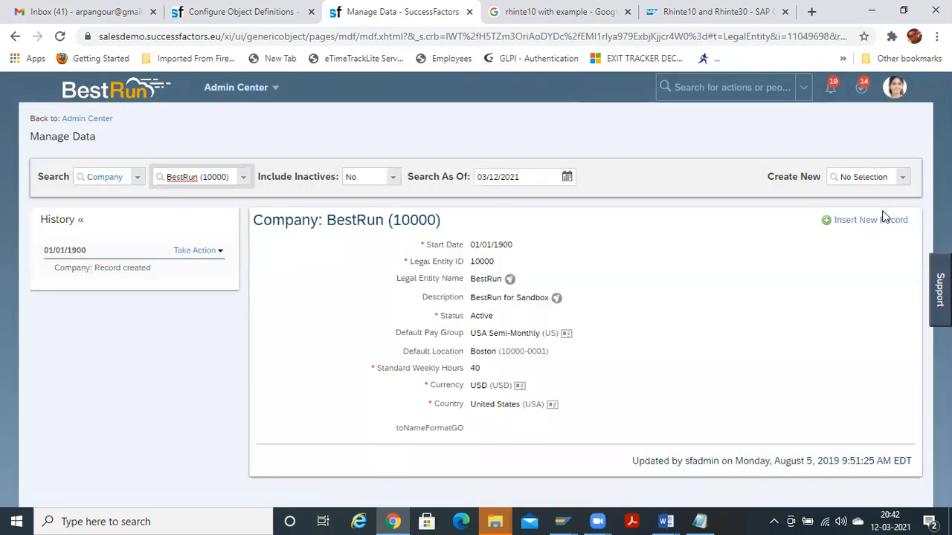
Start creating a new Company record in Manage Data
{"action": "left_click", "coordinate": [901, 179]}
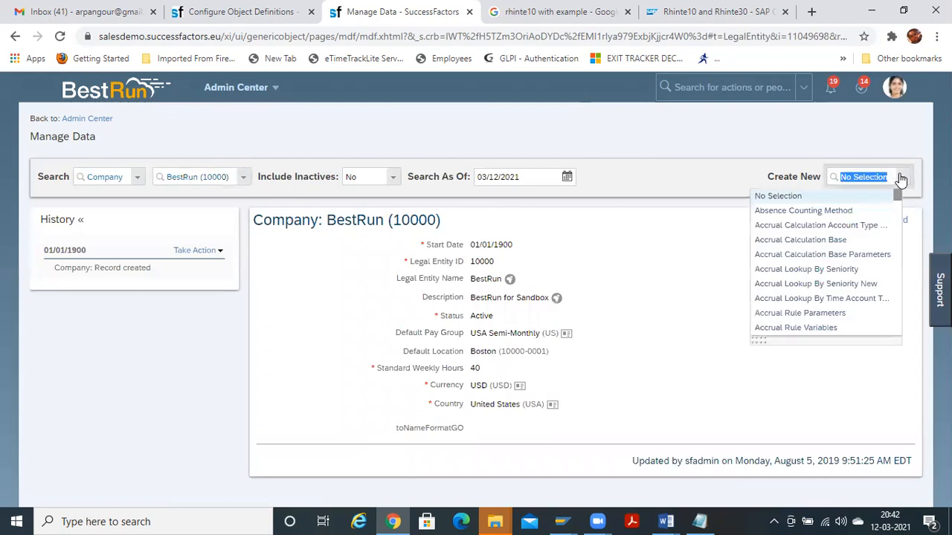
{"action": "left_click", "coordinate": [721, 178]}
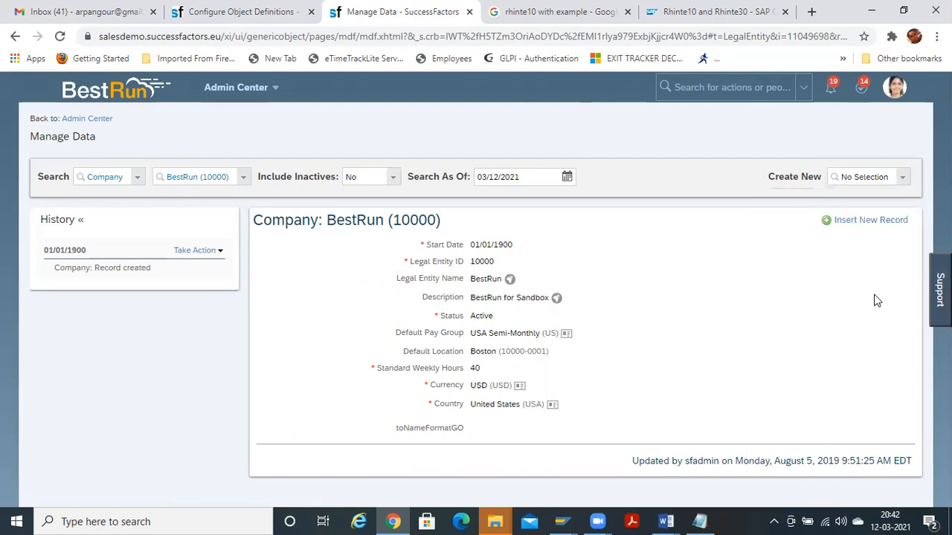
{"action": "left_click", "coordinate": [902, 184]}
{"action": "type", "text": "leg"}
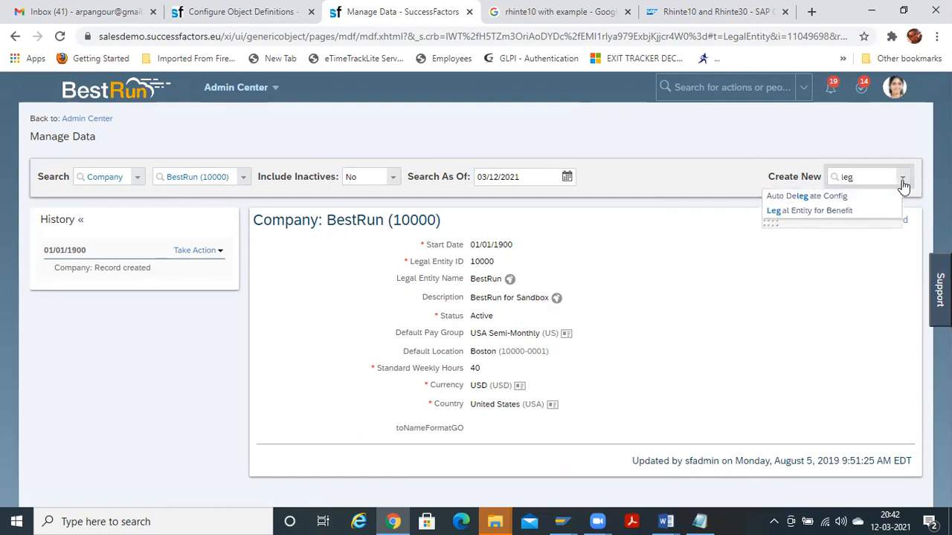
{"action": "key", "text": "BackSpace"}
{"action": "key", "text": "BackSpace"}
{"action": "key", "text": "BackSpace"}
{"action": "type", "text": "coma"}
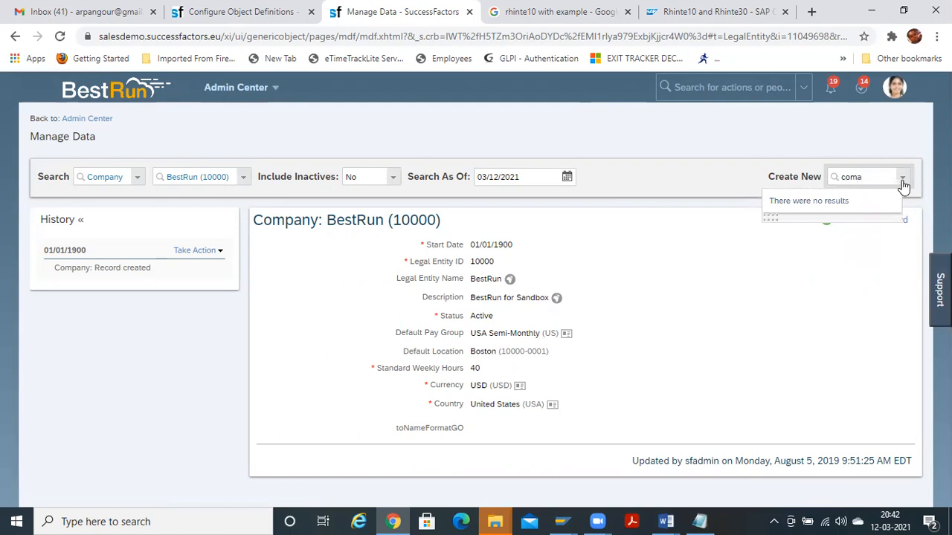
{"action": "key", "text": "BackSpace"}
{"action": "type", "text": "pay"}
{"action": "key", "text": "BackSpace"}
{"action": "type", "text": "ny"}
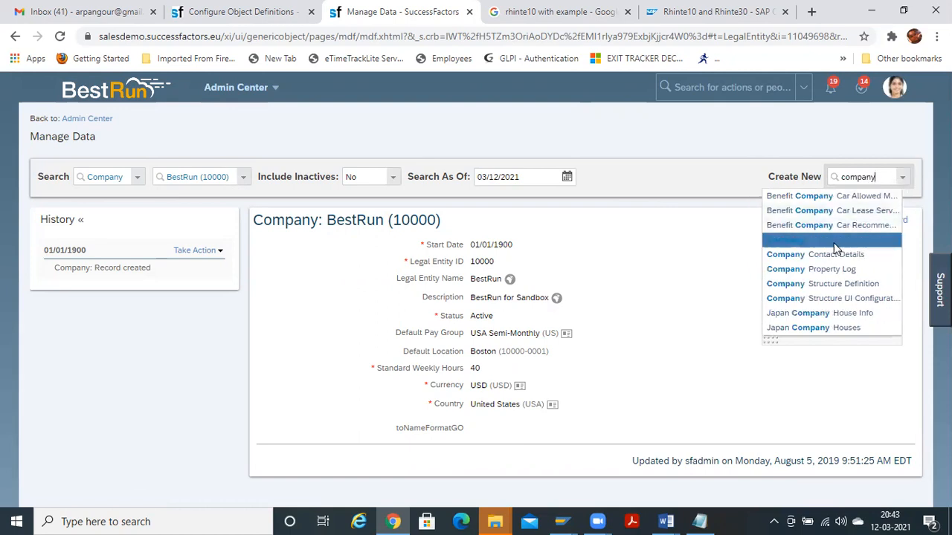
{"action": "left_click", "coordinate": [834, 244]}
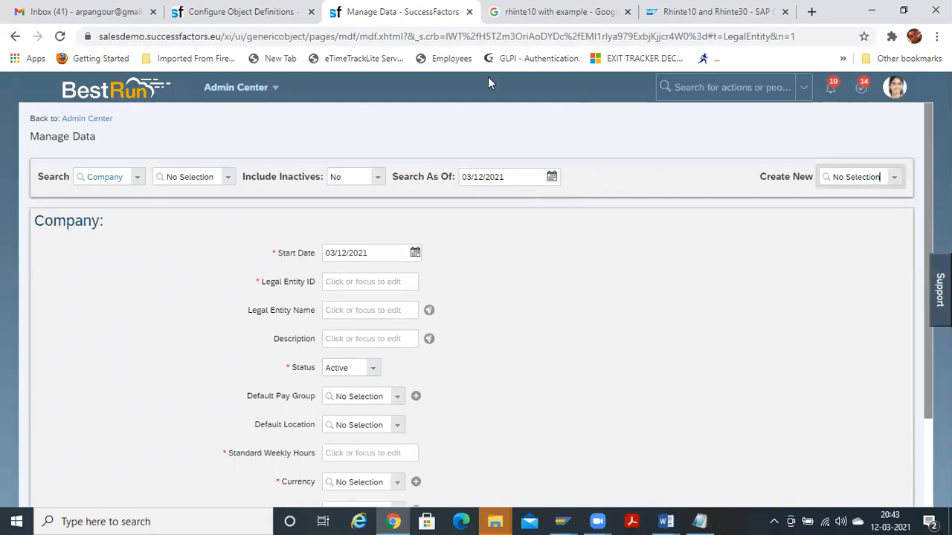
Return to Configure Object Definitions and review the available search types and object definitions
{"action": "left_click", "coordinate": [187, 6]}
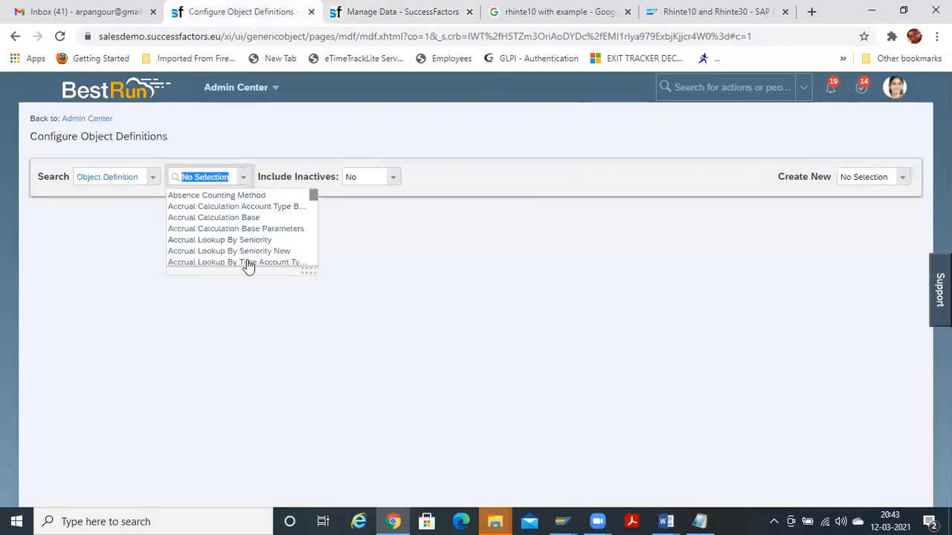
{"action": "left_click", "coordinate": [480, 212]}
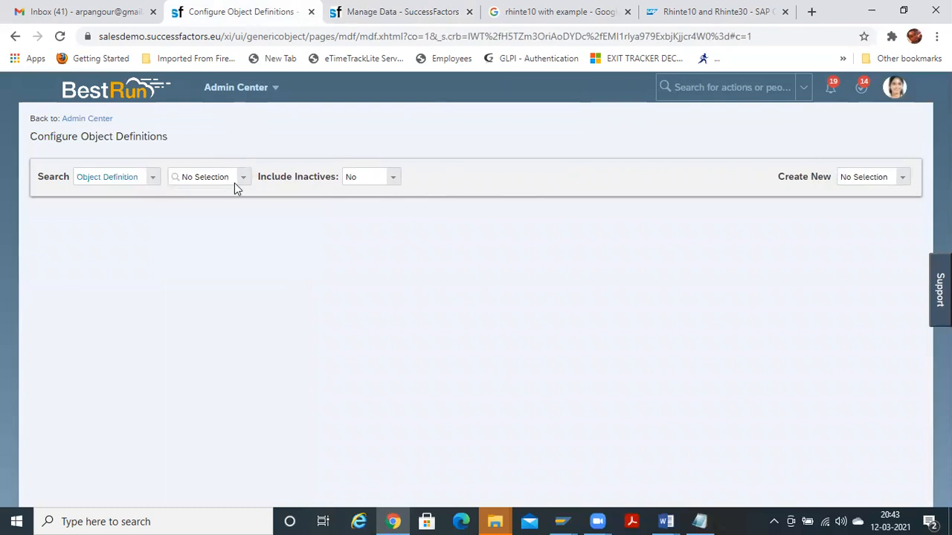
{"action": "left_click", "coordinate": [152, 183]}
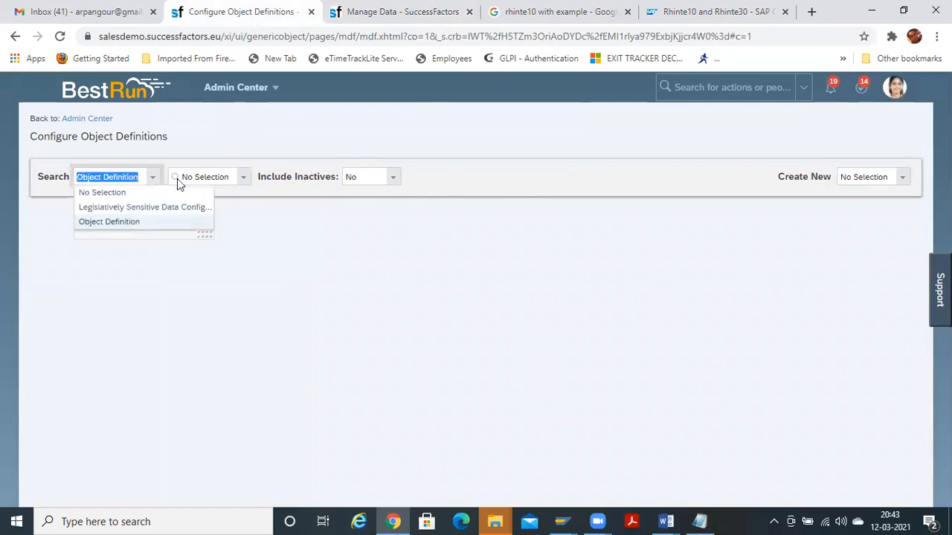
{"action": "left_click", "coordinate": [241, 186]}
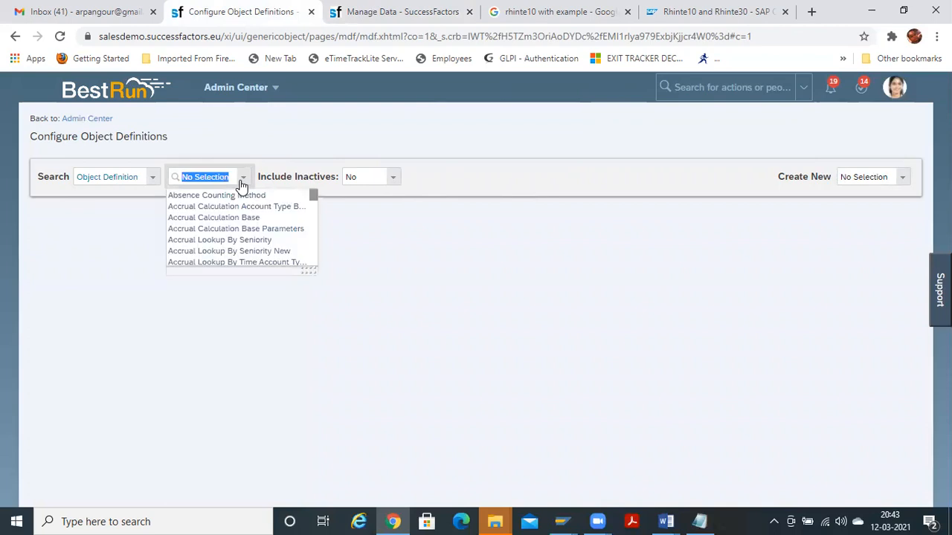
{"action": "left_click", "coordinate": [374, 231]}
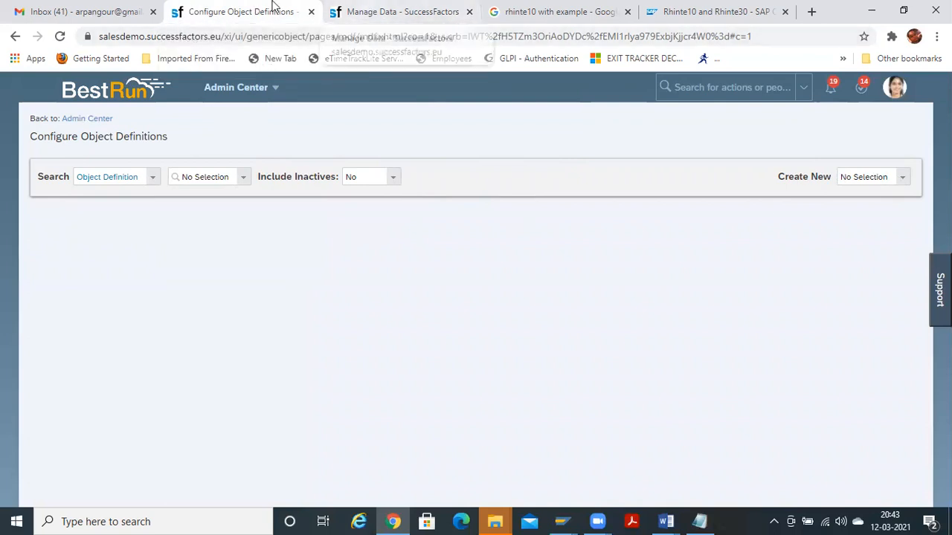
Examine the blank Company form in Manage Data alongside the Configure Object Definitions page
{"action": "left_click", "coordinate": [402, 11]}
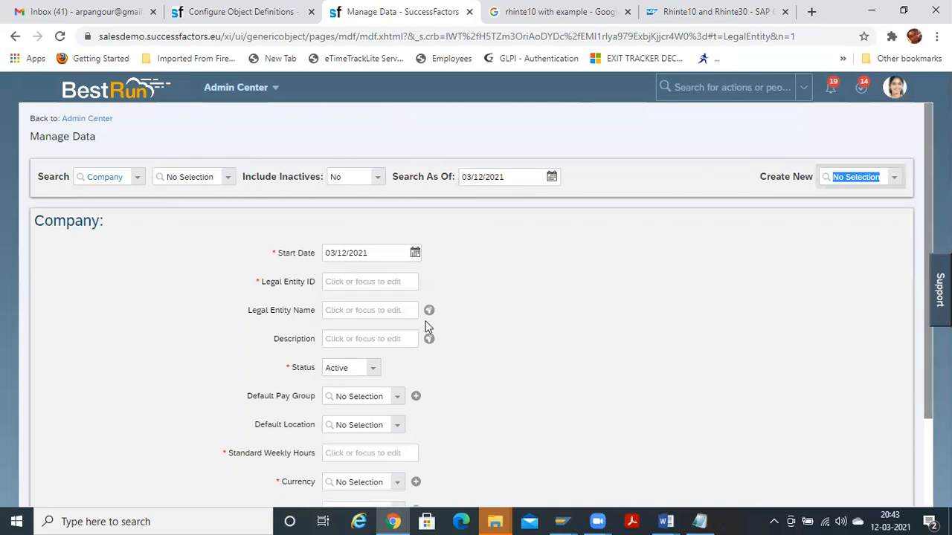
{"action": "left_click", "coordinate": [369, 280]}
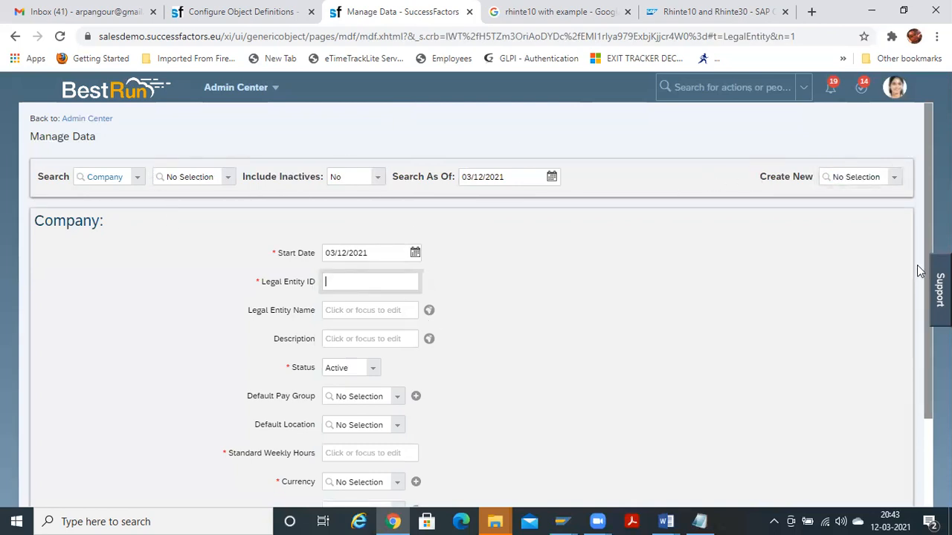
{"action": "left_click_drag", "start_coordinate": [922, 205], "coordinate": [915, 119]}
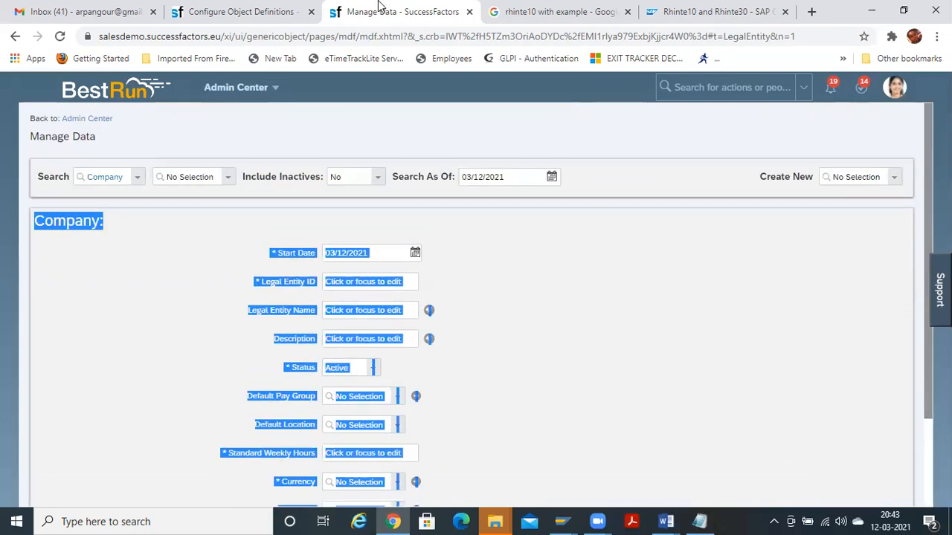
{"action": "left_click", "coordinate": [453, 268]}
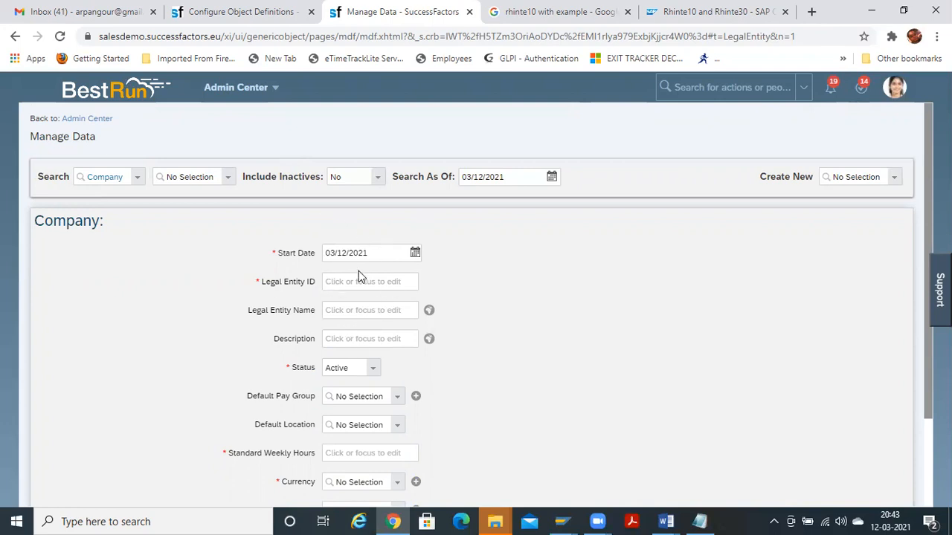
{"action": "left_click", "coordinate": [298, 12]}
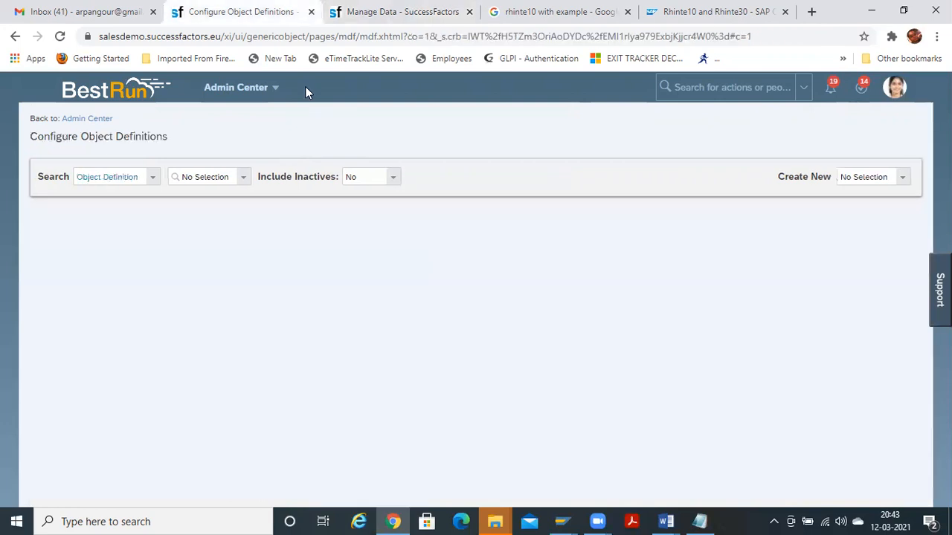
{"action": "left_click", "coordinate": [401, 12]}
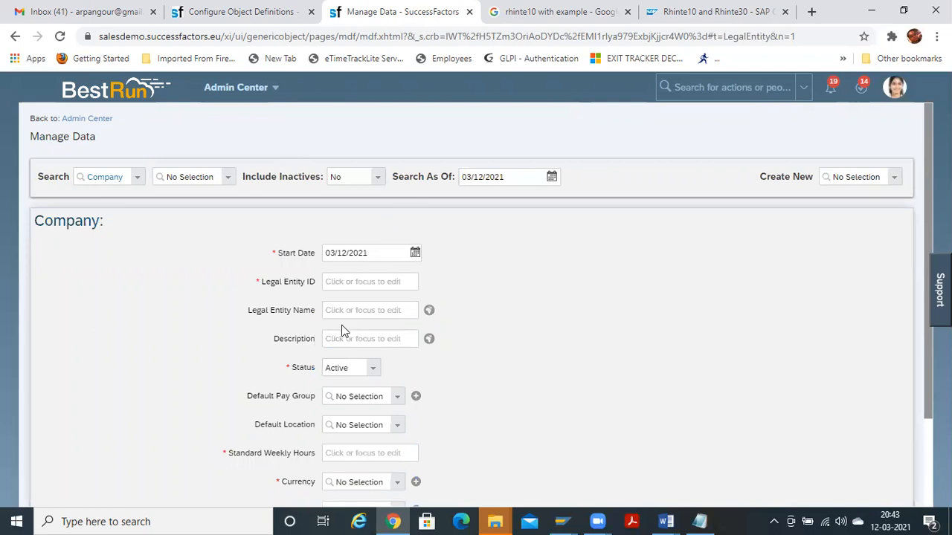
{"action": "left_click", "coordinate": [356, 281]}
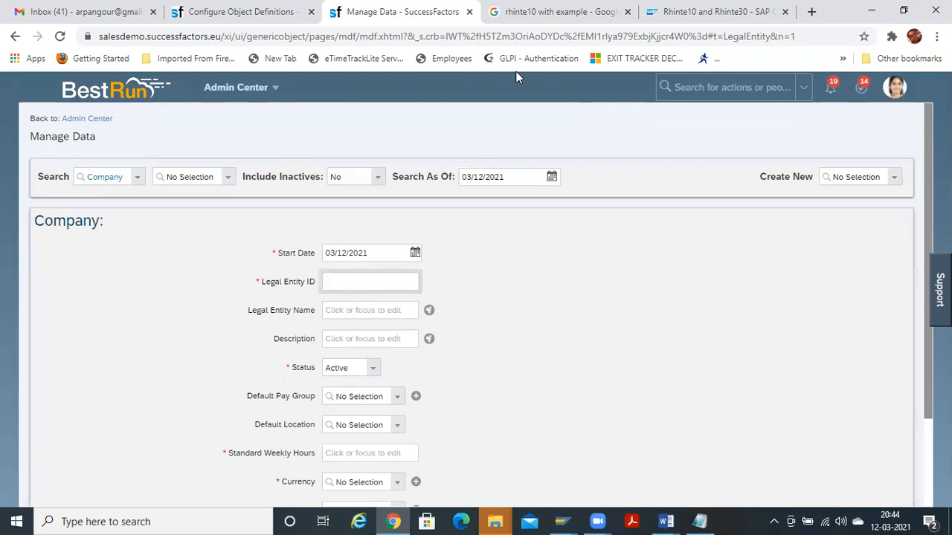
{"action": "left_click", "coordinate": [419, 382]}
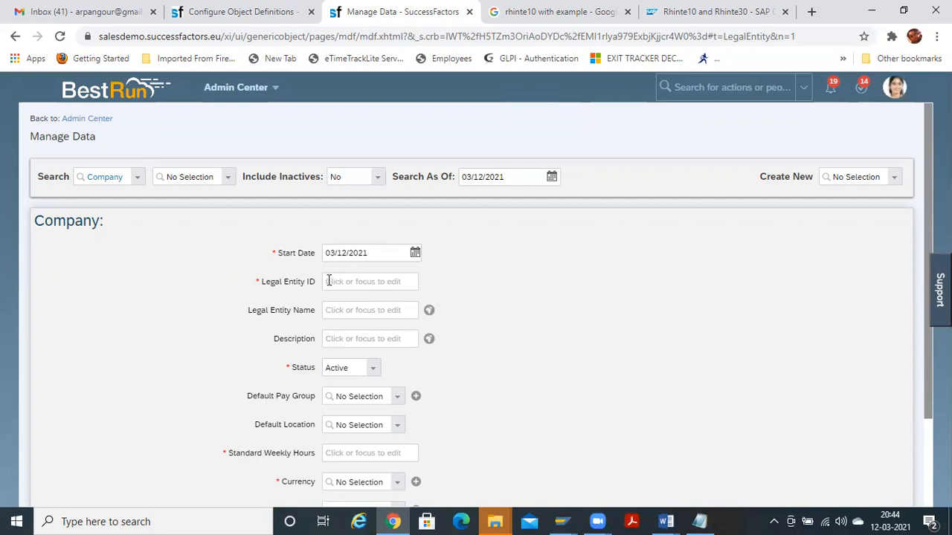
{"action": "left_click", "coordinate": [366, 281]}
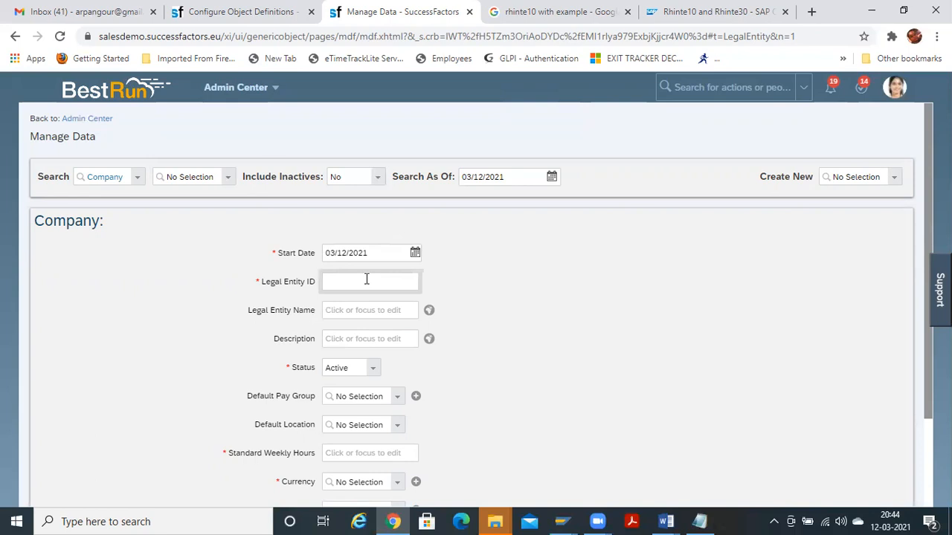
Switch to Configure Object Definitions and find and display the object definition for Company
{"action": "left_click", "coordinate": [191, 12]}
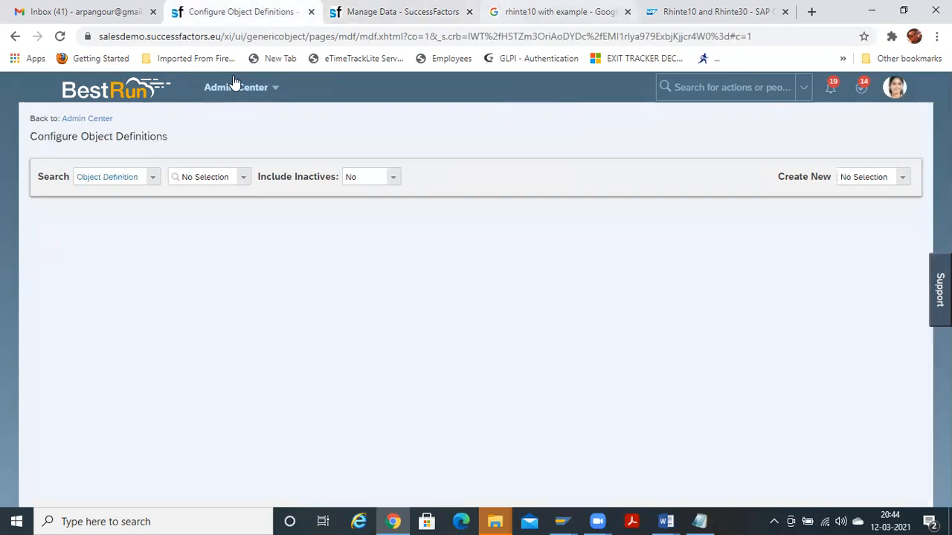
{"action": "left_click", "coordinate": [400, 3]}
{"action": "key", "text": "ctrl+shift+Tab"}
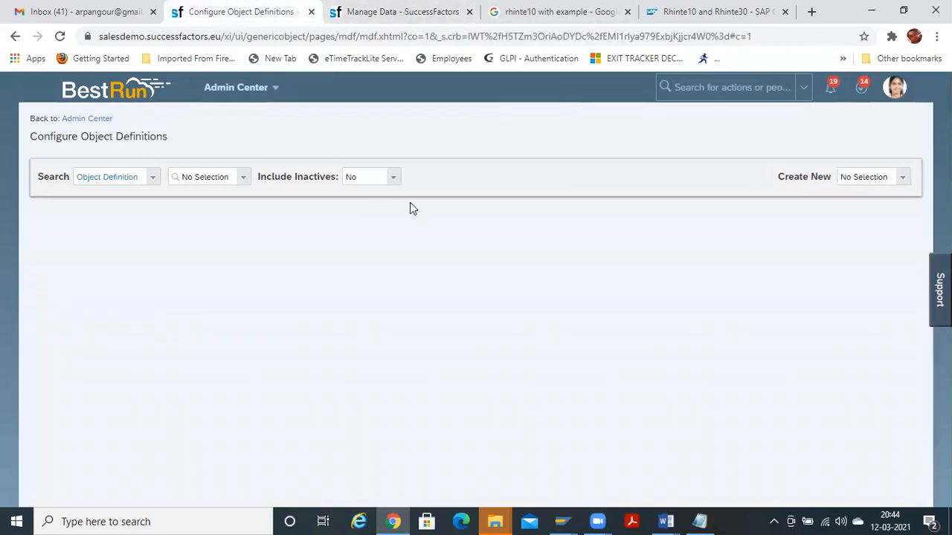
{"action": "left_click", "coordinate": [248, 183]}
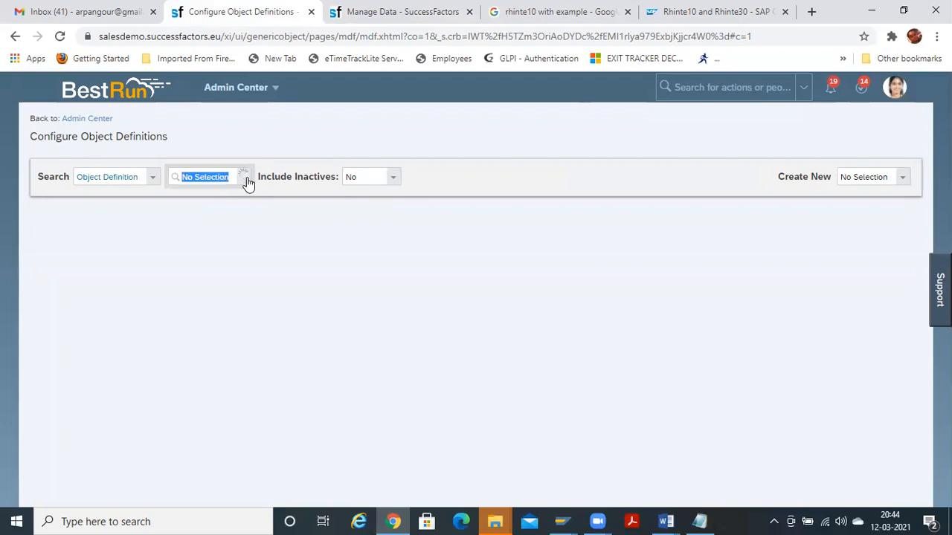
{"action": "type", "text": "coma"}
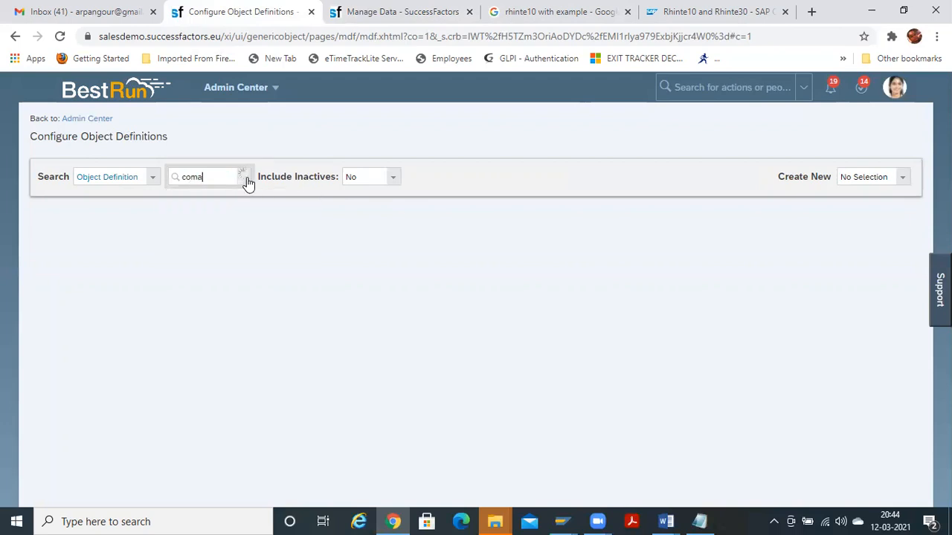
{"action": "key", "text": "BackSpace"}
{"action": "type", "text": "p"}
{"action": "key", "text": "BackSpace"}
{"action": "type", "text": "pany"}
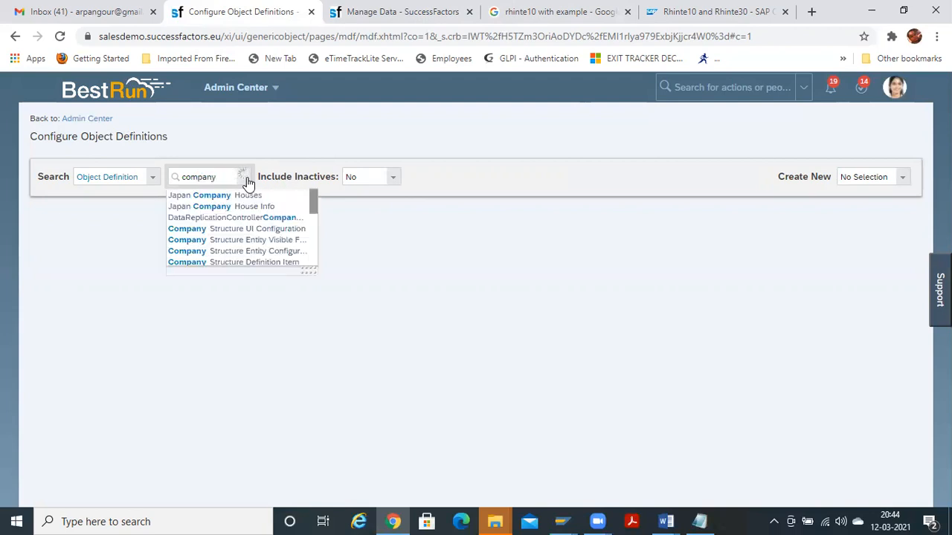
{"action": "left_click_drag", "start_coordinate": [313, 207], "coordinate": [312, 242]}
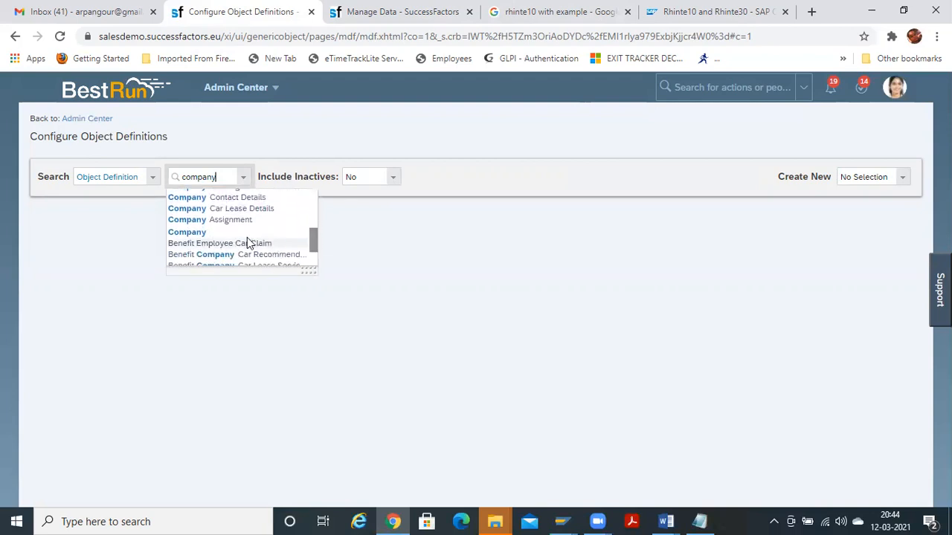
{"action": "left_click", "coordinate": [179, 233]}
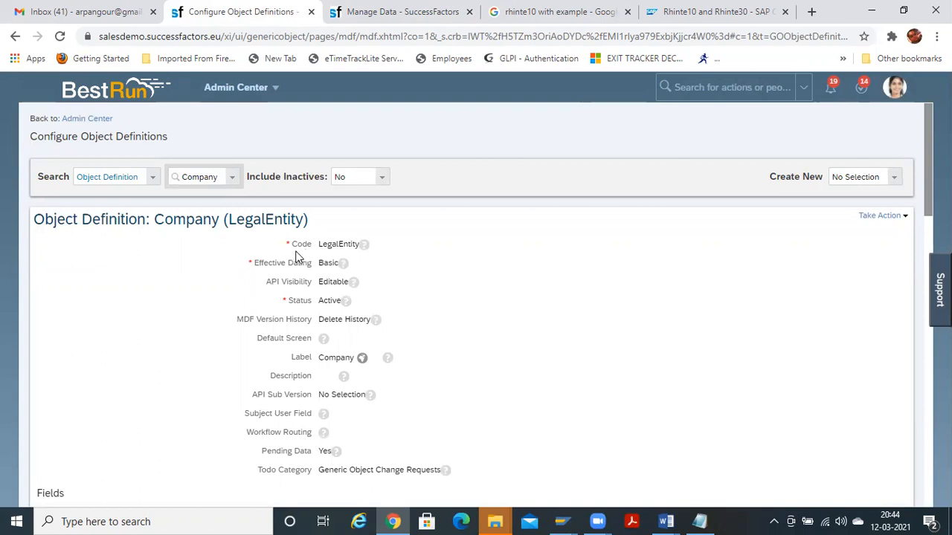
Open the Company (LegalEntity) object definition for editing with Make Correction
{"action": "left_click", "coordinate": [880, 215]}
{"action": "scroll", "coordinate": [879, 223], "scroll_direction": "down", "scroll_amount": 3}
{"action": "scroll", "coordinate": [905, 185], "scroll_direction": "up", "scroll_amount": 3}
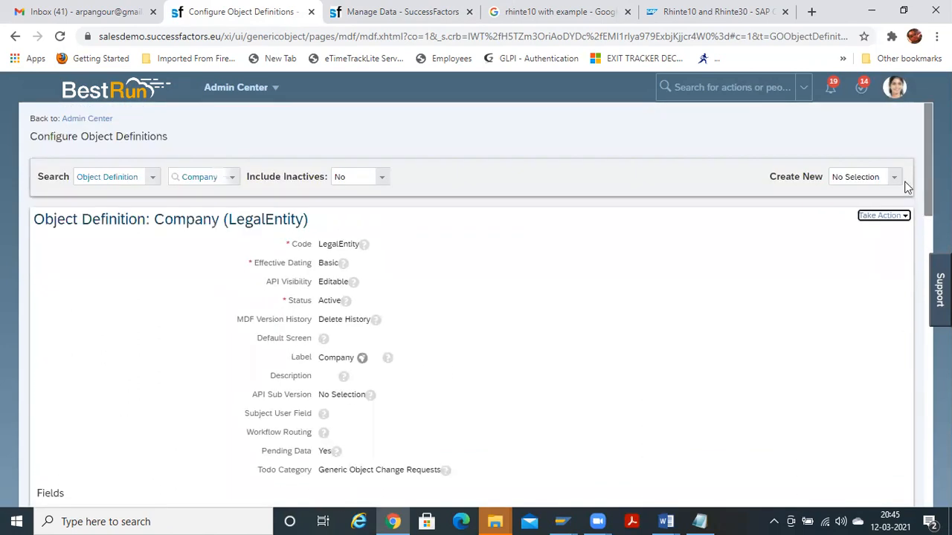
{"action": "left_click", "coordinate": [879, 215]}
{"action": "left_click", "coordinate": [859, 231]}
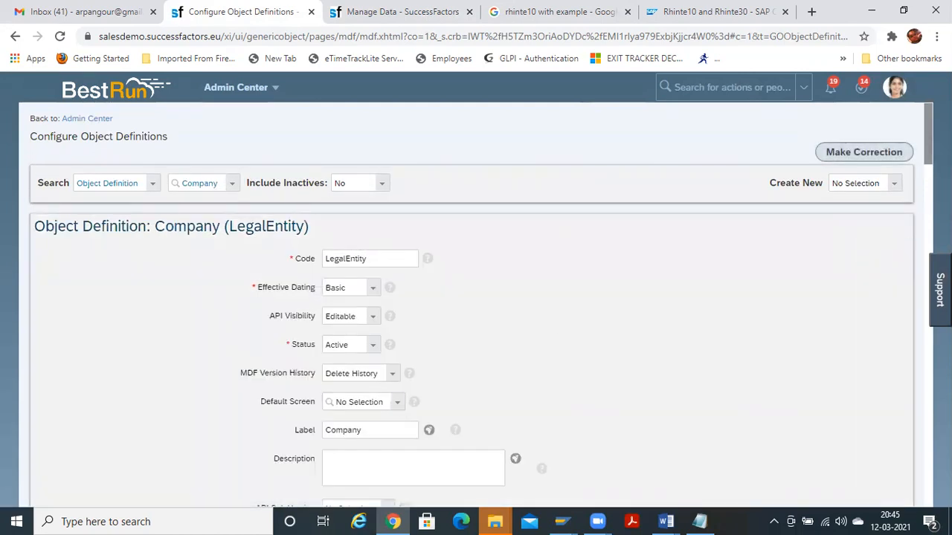
Check the Pending Data options in the Company object definition without changing the setting
{"action": "scroll", "coordinate": [487, 199], "scroll_direction": "down", "scroll_amount": 3}
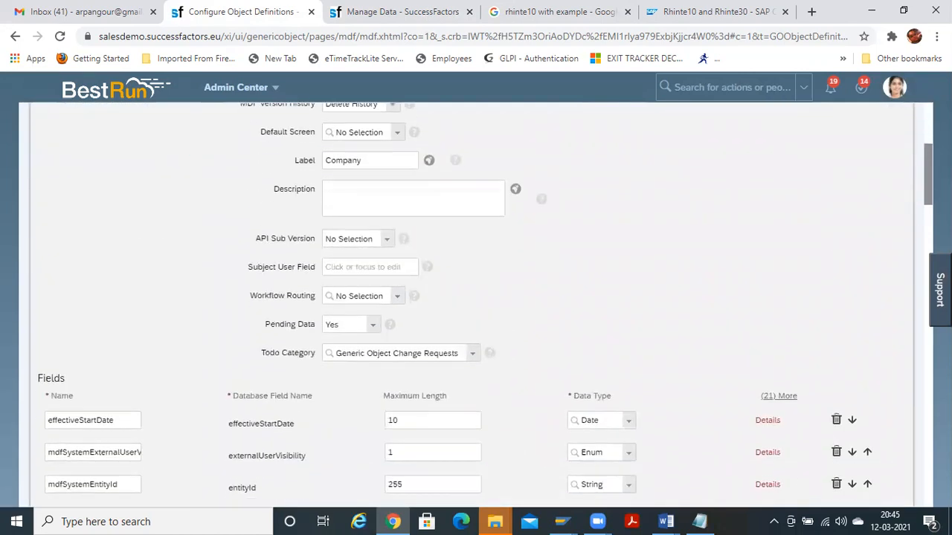
{"action": "left_click", "coordinate": [372, 322]}
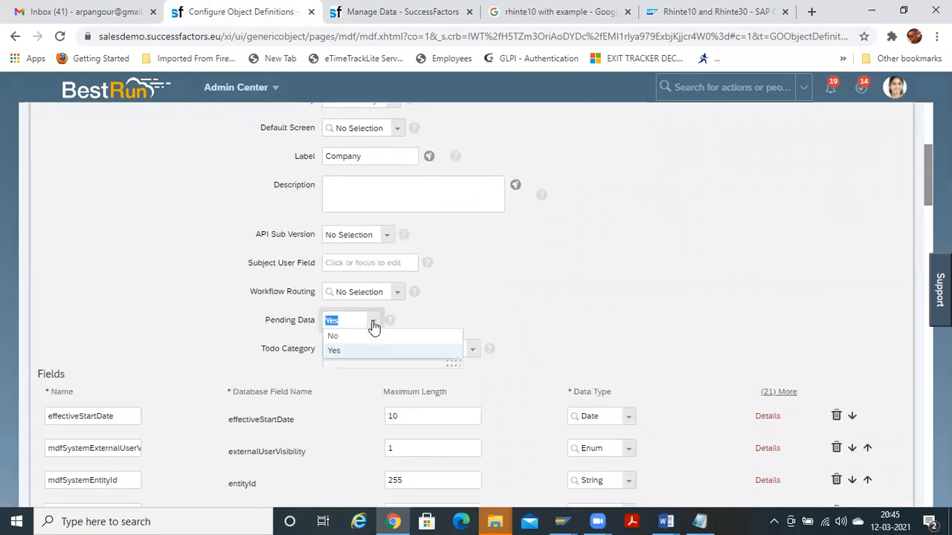
{"action": "left_click", "coordinate": [421, 318]}
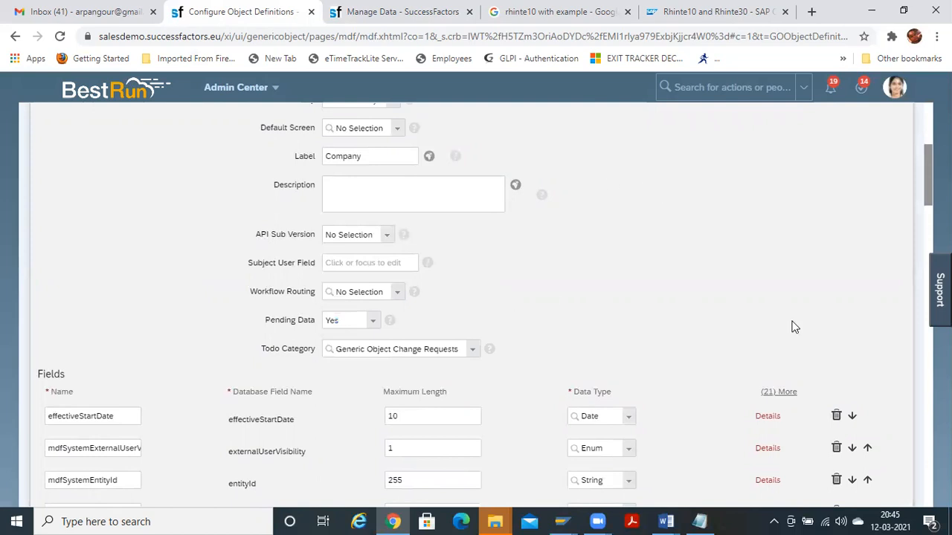
{"action": "scroll", "coordinate": [331, 104], "scroll_direction": "up", "scroll_amount": 2}
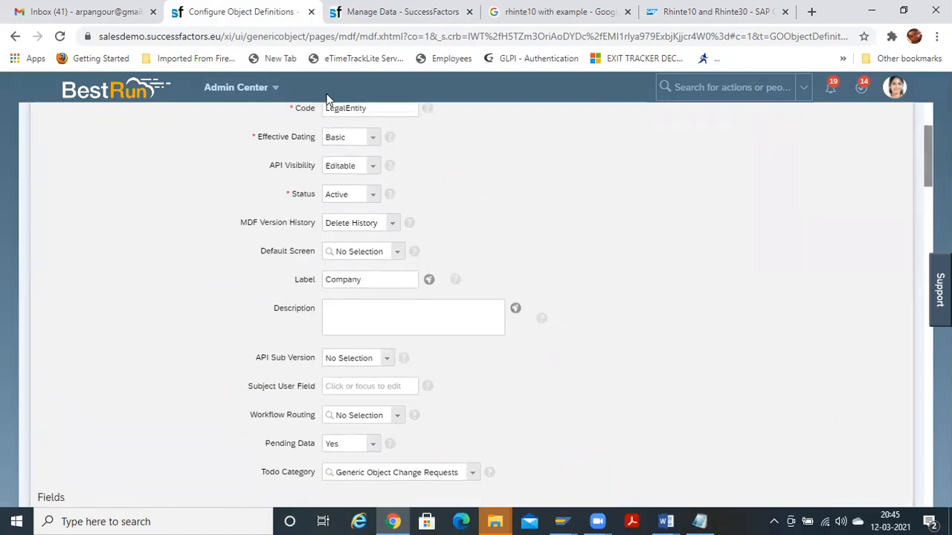
Switch to Manage Data and display the existing Company record BestRun (10000)
{"action": "left_click", "coordinate": [375, 11]}
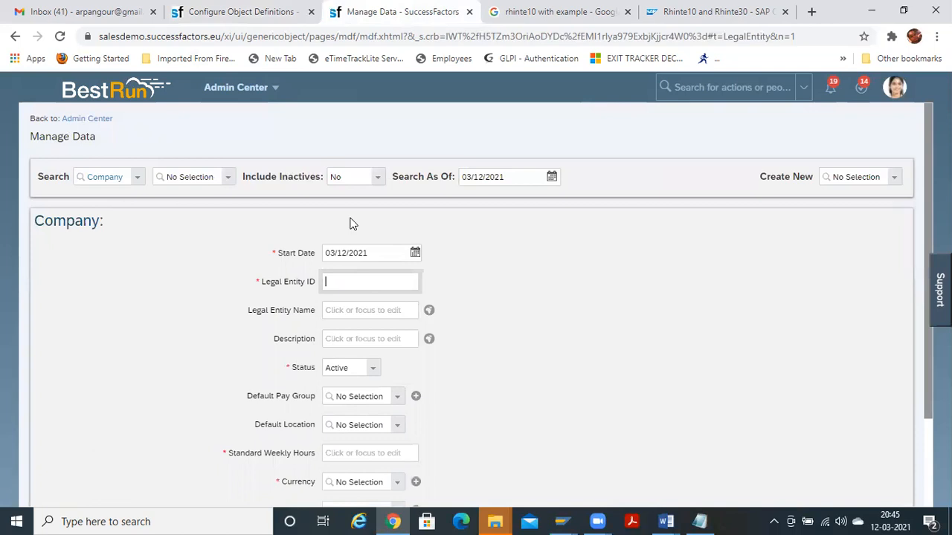
{"action": "left_click", "coordinate": [227, 182]}
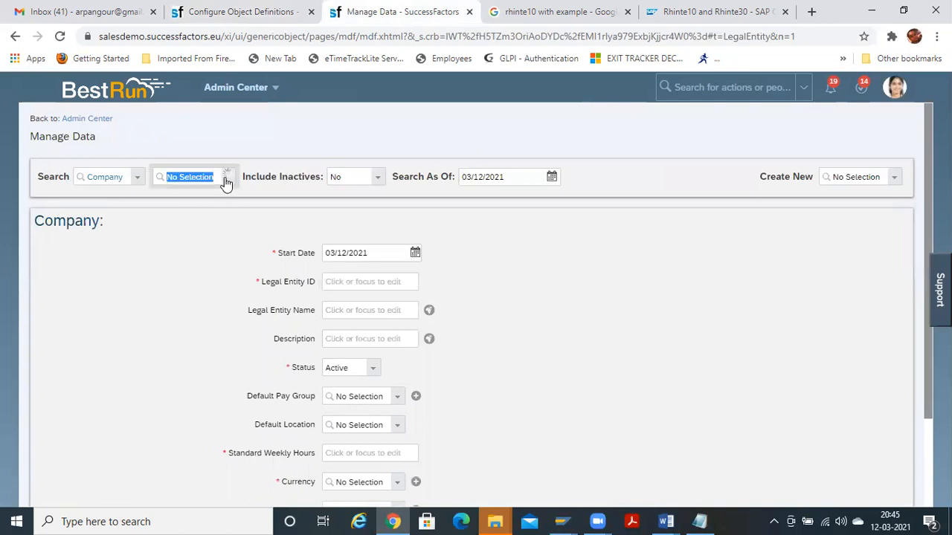
{"action": "left_click", "coordinate": [210, 196]}
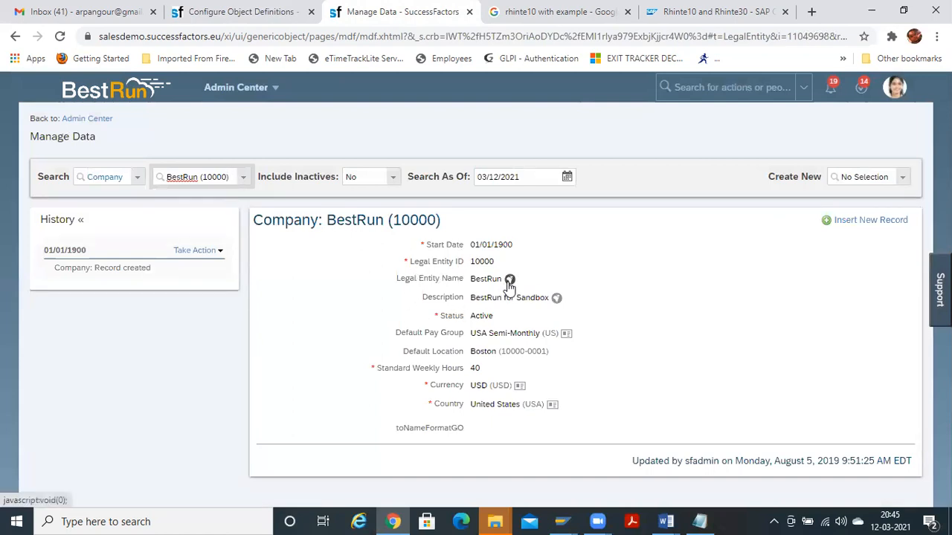
Return to the Company object definition and review the Pending Data choices, keeping Yes selected
{"action": "key", "text": "ctrl+shift+Tab"}
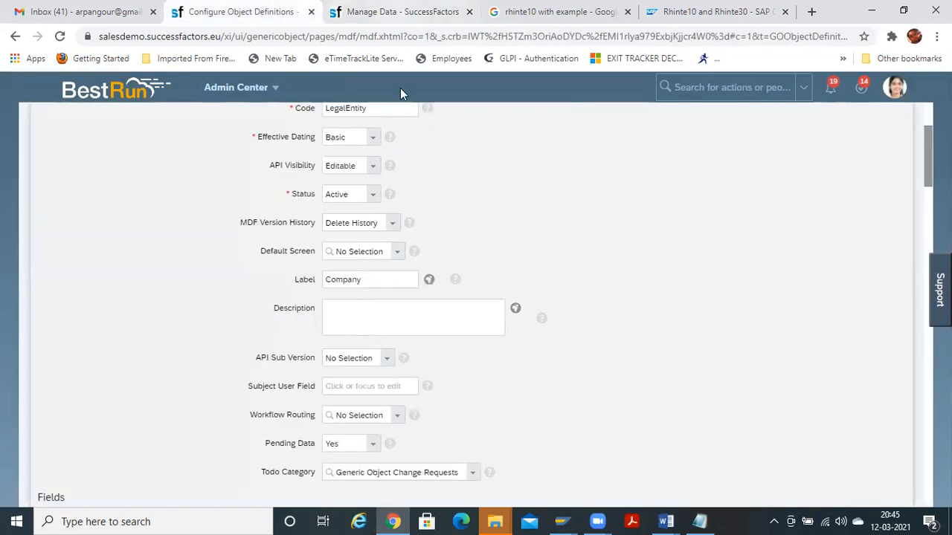
{"action": "mouse_move", "coordinate": [926, 149]}
{"action": "left_mouse_down"}
{"action": "mouse_move", "coordinate": [926, 168]}
{"action": "mouse_move", "coordinate": [926, 151]}
{"action": "left_mouse_up"}
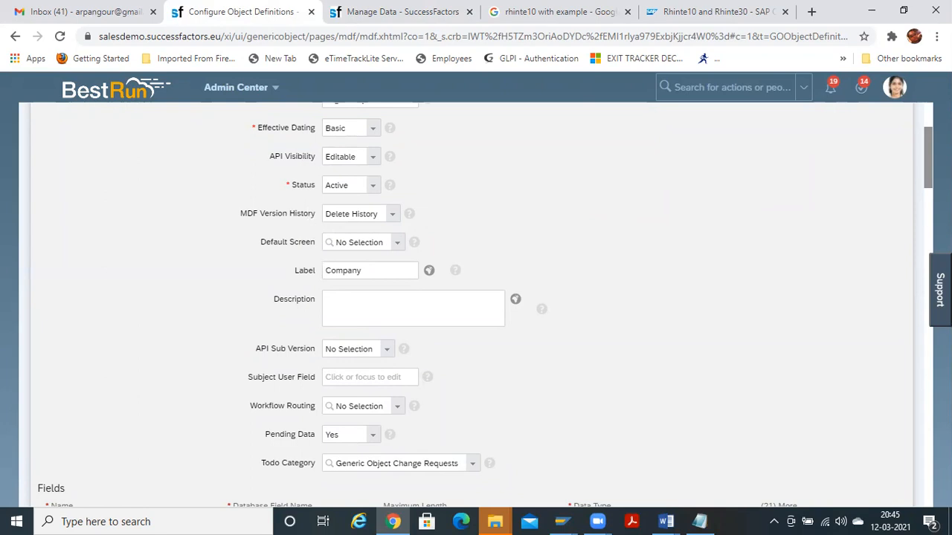
{"action": "scroll", "coordinate": [456, 294], "scroll_direction": "down", "scroll_amount": 1}
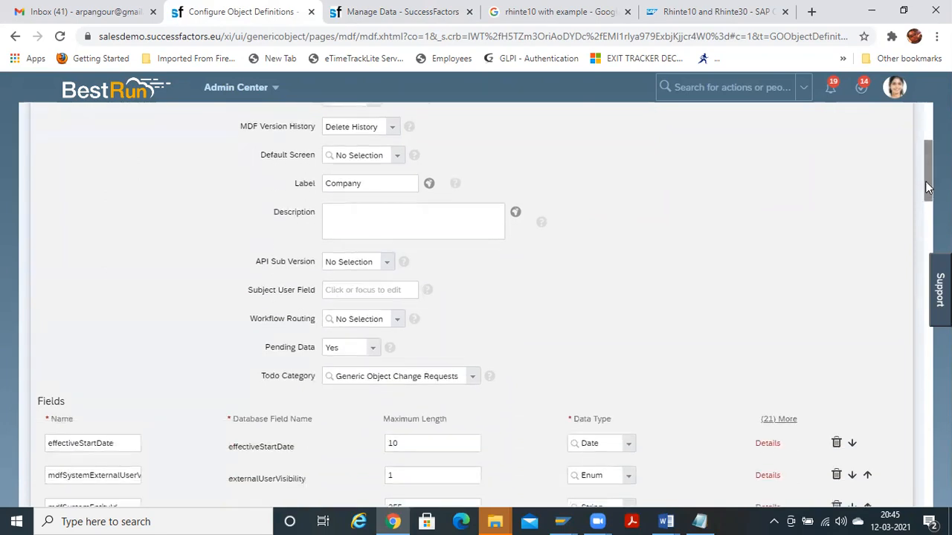
{"action": "left_click", "coordinate": [375, 345]}
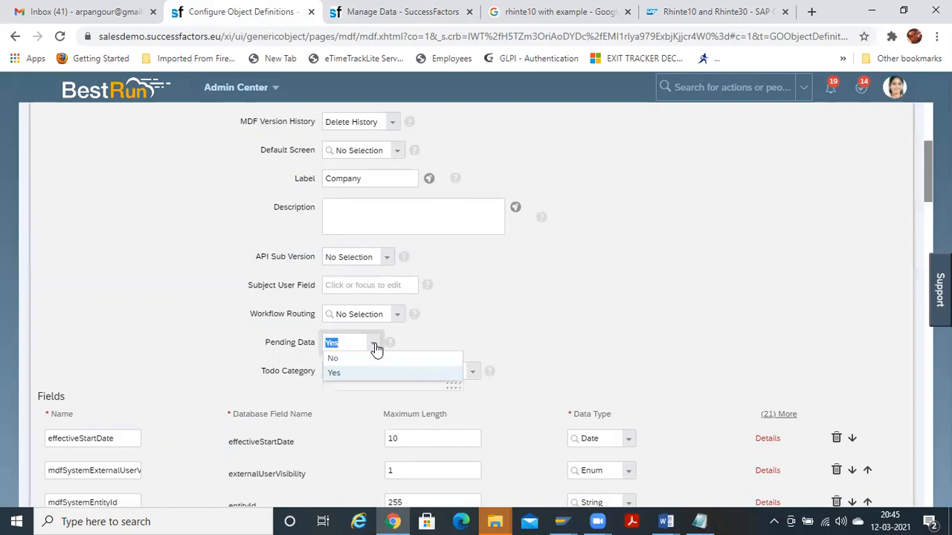
{"action": "left_click", "coordinate": [354, 377]}
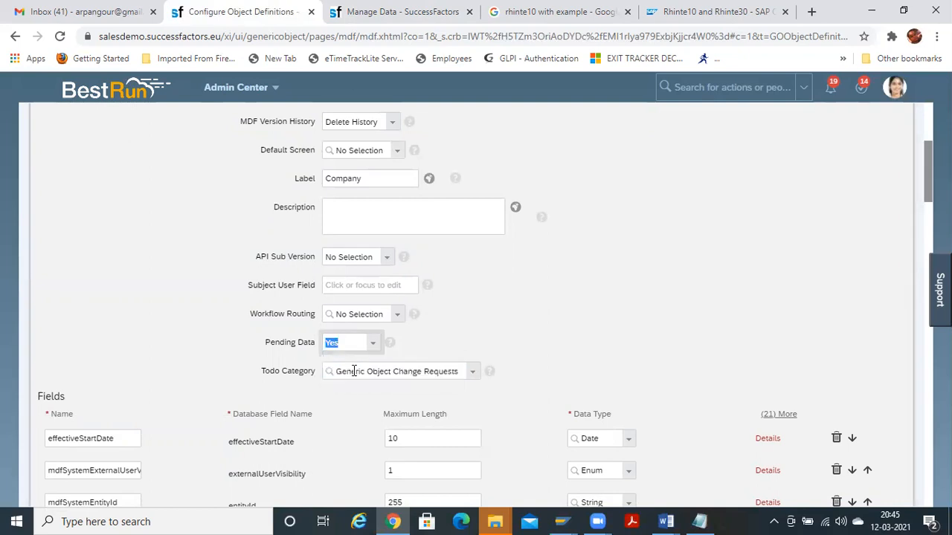
{"action": "left_click", "coordinate": [414, 341]}
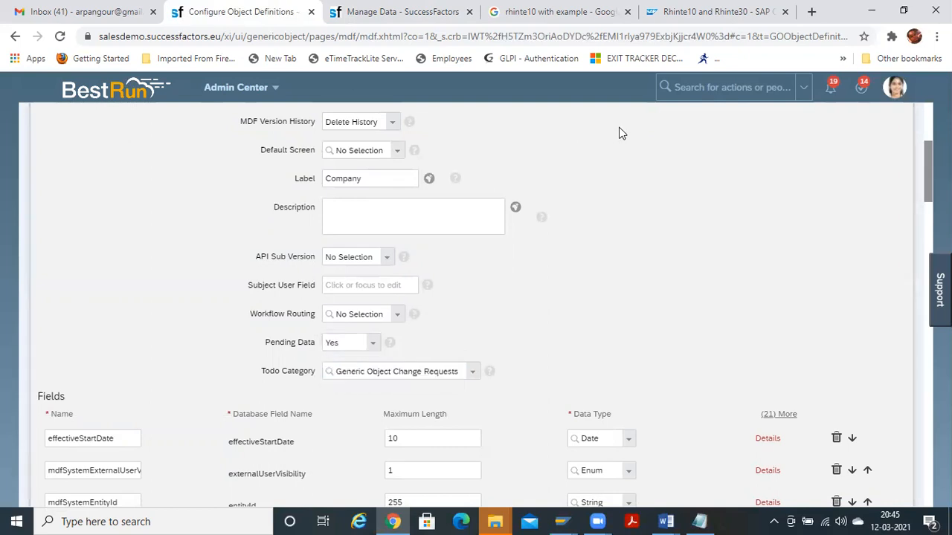
{"action": "left_click", "coordinate": [370, 346]}
{"action": "left_click", "coordinate": [491, 301]}
Review the available Todo Category options, keeping Generic Object Change Requests selected
{"action": "left_click", "coordinate": [471, 374]}
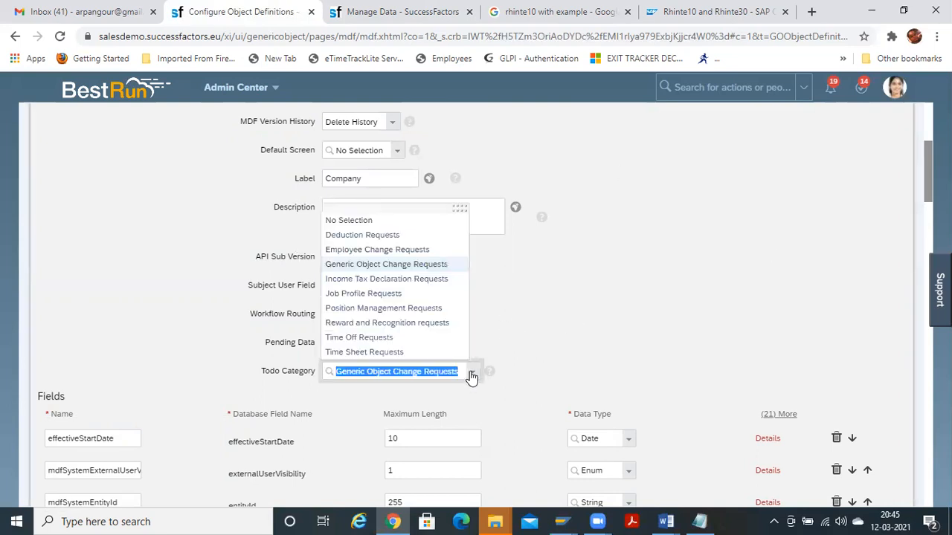
{"action": "left_click", "coordinate": [361, 267]}
{"action": "scroll", "coordinate": [476, 272], "scroll_direction": "up", "scroll_amount": 1}
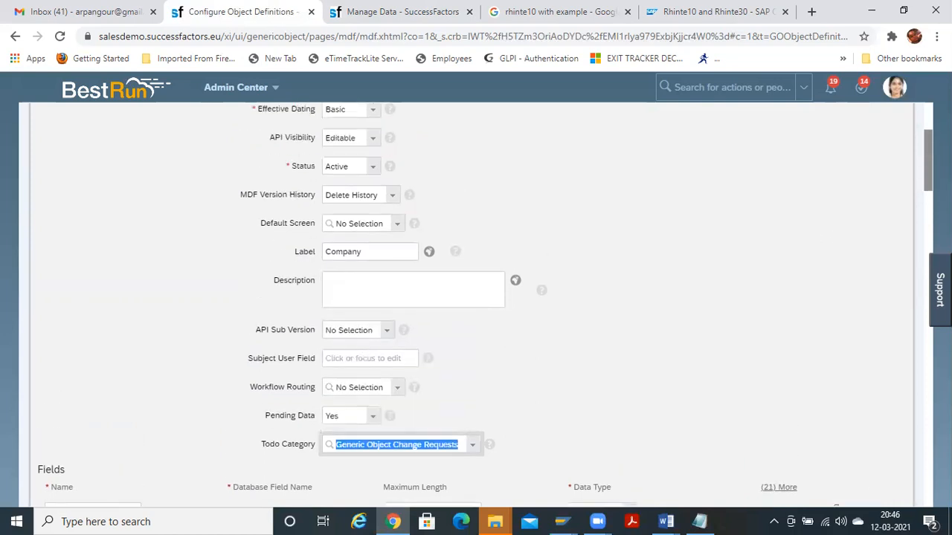
{"action": "scroll", "coordinate": [476, 272], "scroll_direction": "down", "scroll_amount": 2}
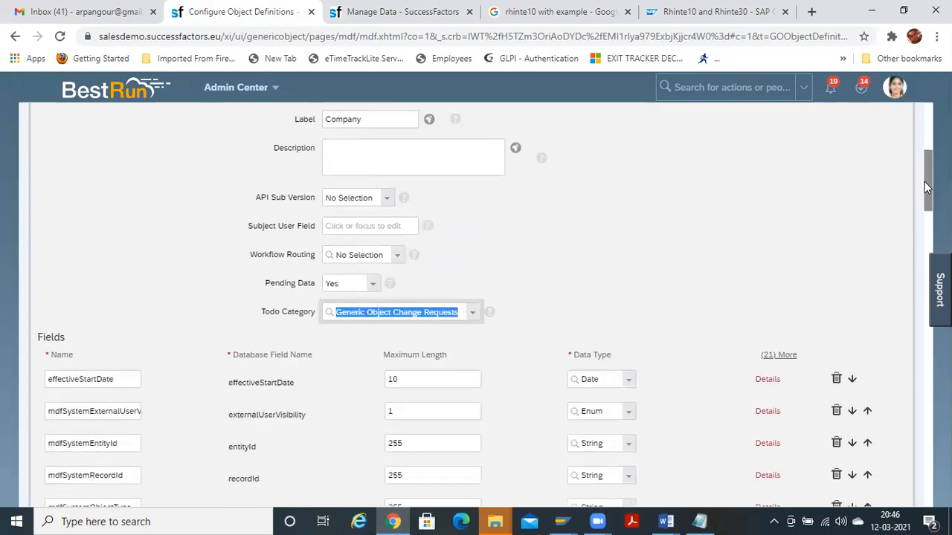
{"action": "left_click", "coordinate": [449, 314]}
{"action": "left_click", "coordinate": [476, 272]}
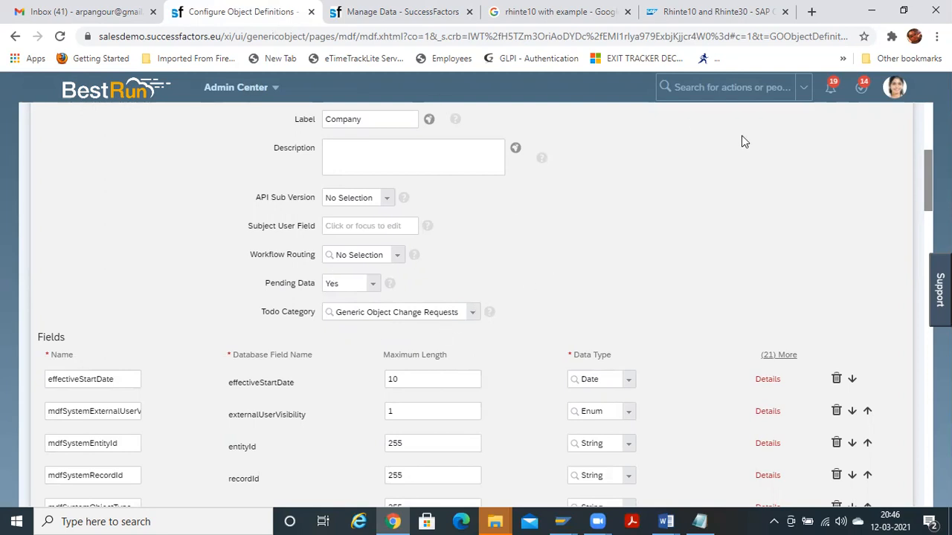
Review the Company definition's general settings and its Fields list, highlighting the effectiveStartDate field name
{"action": "scroll", "coordinate": [927, 197], "scroll_direction": "up", "scroll_amount": 2}
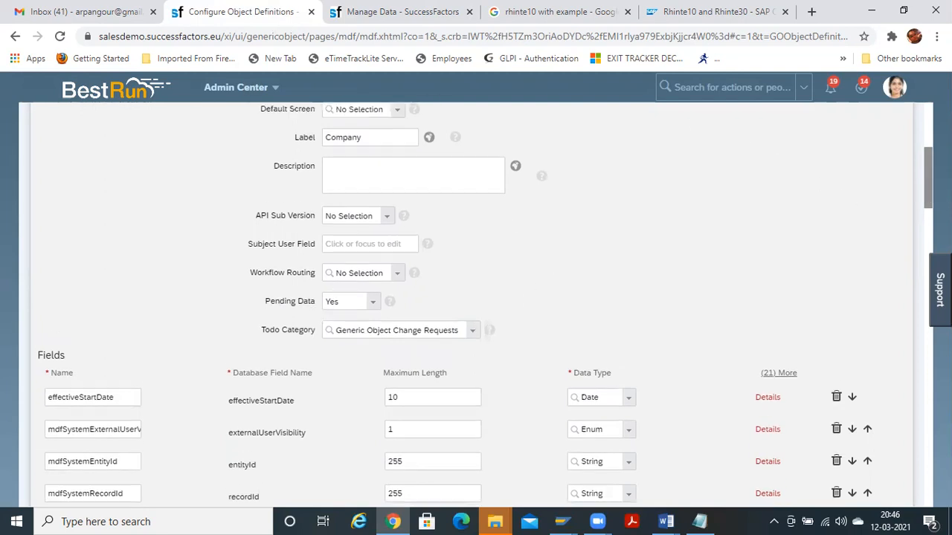
{"action": "scroll", "coordinate": [476, 297], "scroll_direction": "up", "scroll_amount": 1}
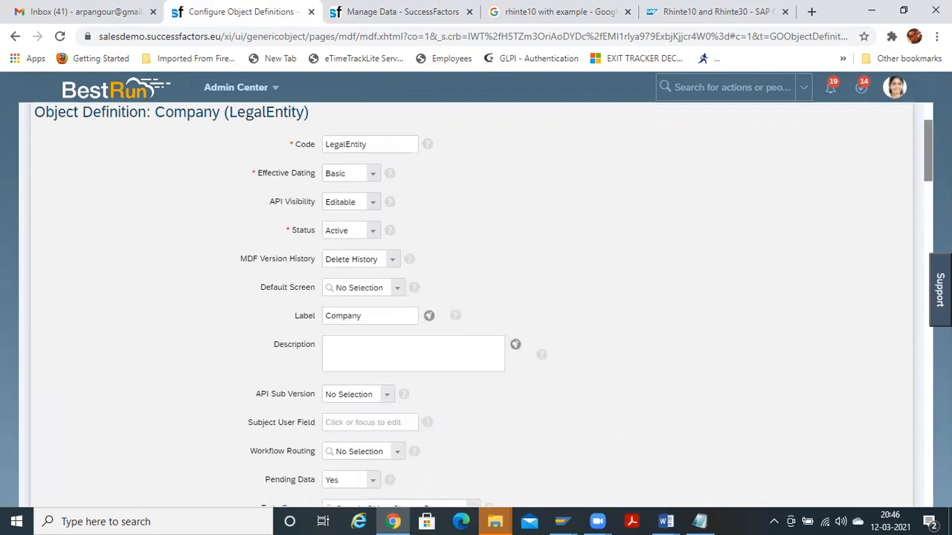
{"action": "scroll", "coordinate": [925, 152], "scroll_direction": "down", "scroll_amount": 3}
{"action": "scroll", "coordinate": [925, 151], "scroll_direction": "up", "scroll_amount": 4}
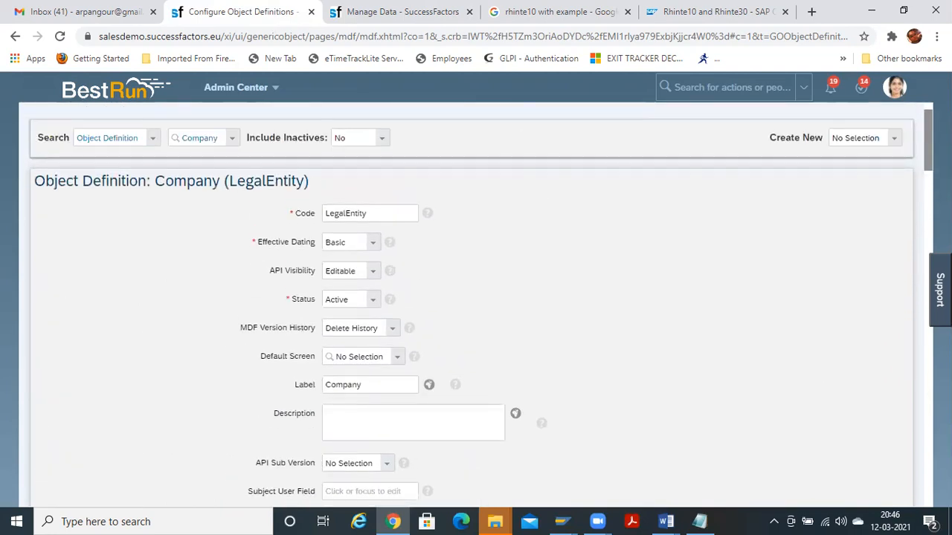
{"action": "scroll", "coordinate": [926, 160], "scroll_direction": "down", "scroll_amount": 3}
{"action": "scroll", "coordinate": [476, 298], "scroll_direction": "down", "scroll_amount": 1}
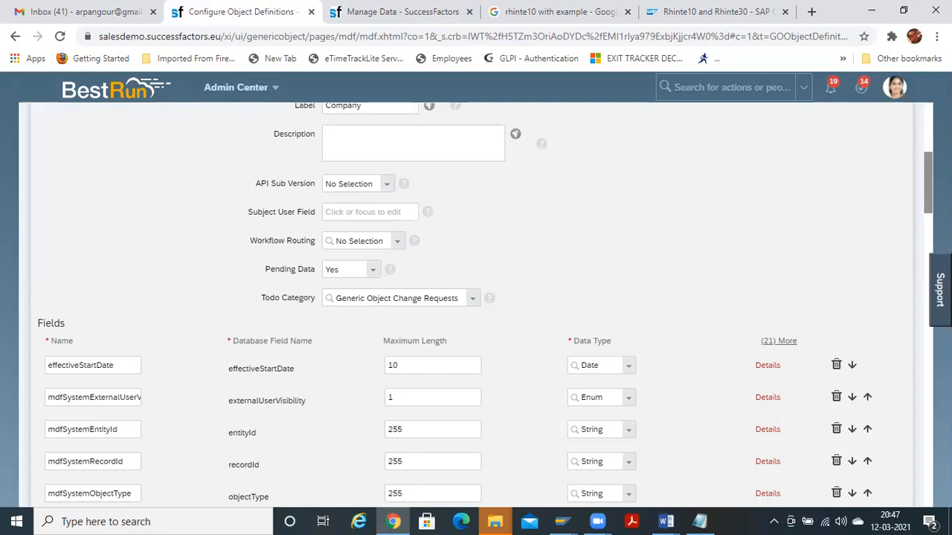
{"action": "scroll", "coordinate": [485, 304], "scroll_direction": "down", "scroll_amount": 5}
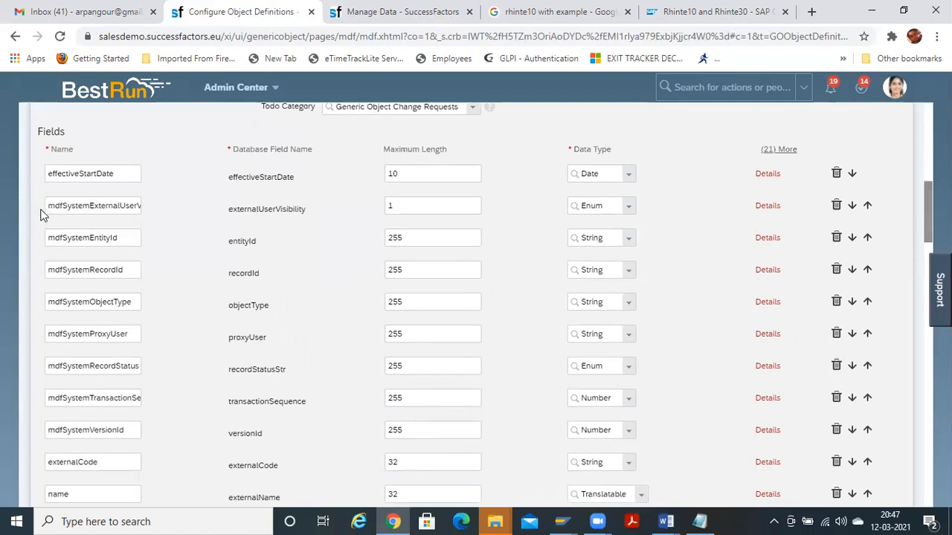
{"action": "left_click_drag", "start_coordinate": [113, 175], "coordinate": [49, 171]}
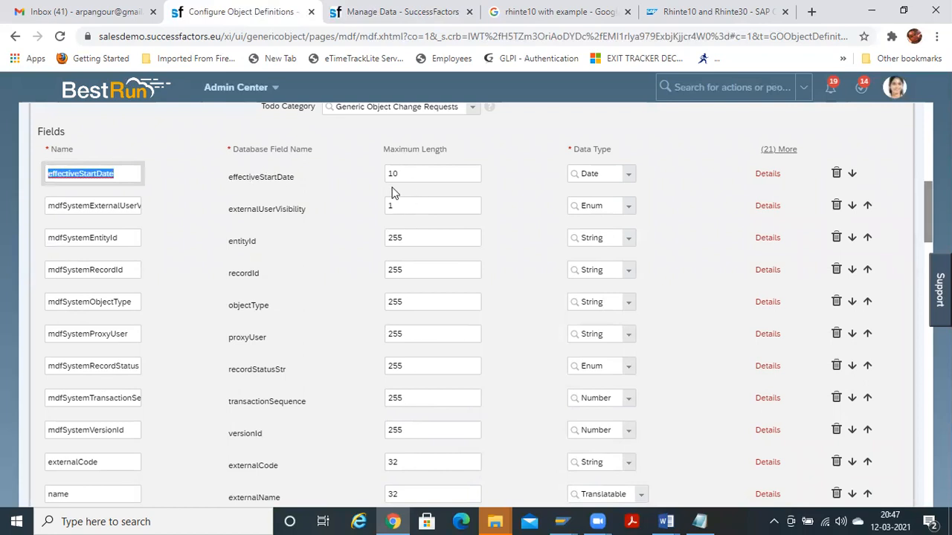
Review the system fields in the Company's Fields list, highlighting names such as mdfSystemEntityId, mdfSystemRecordId, mdfSystemObjectType and mdfSystemVersionId
{"action": "left_click_drag", "start_coordinate": [49, 206], "coordinate": [117, 208]}
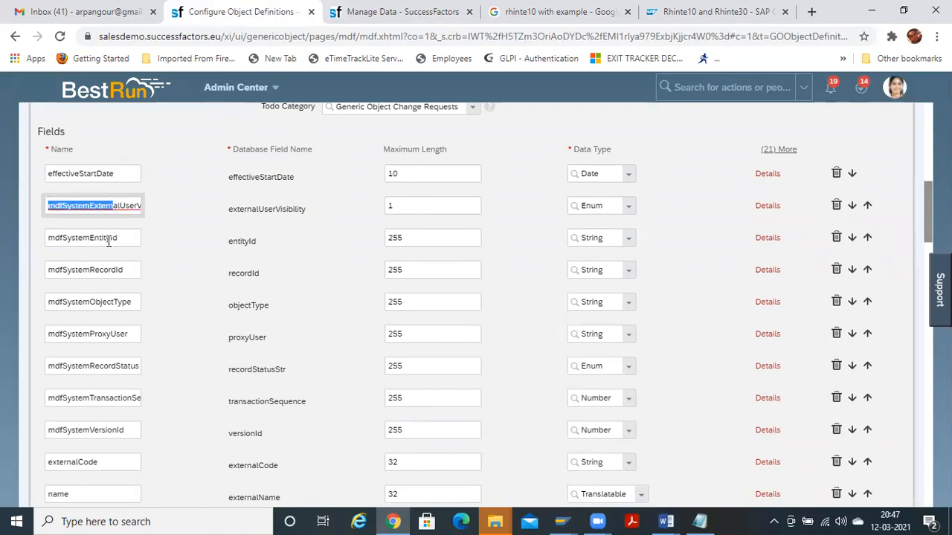
{"action": "double_click", "coordinate": [119, 240]}
{"action": "double_click", "coordinate": [123, 269]}
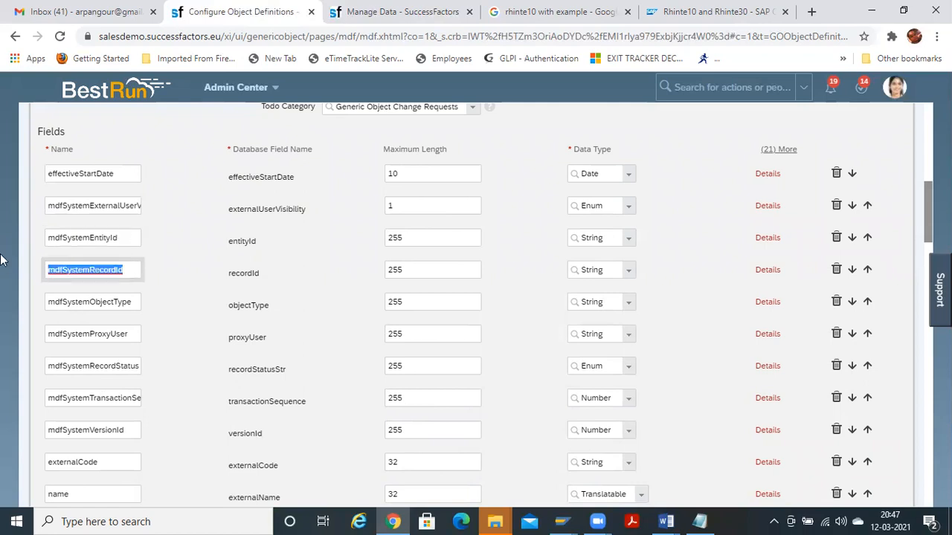
{"action": "double_click", "coordinate": [134, 301]}
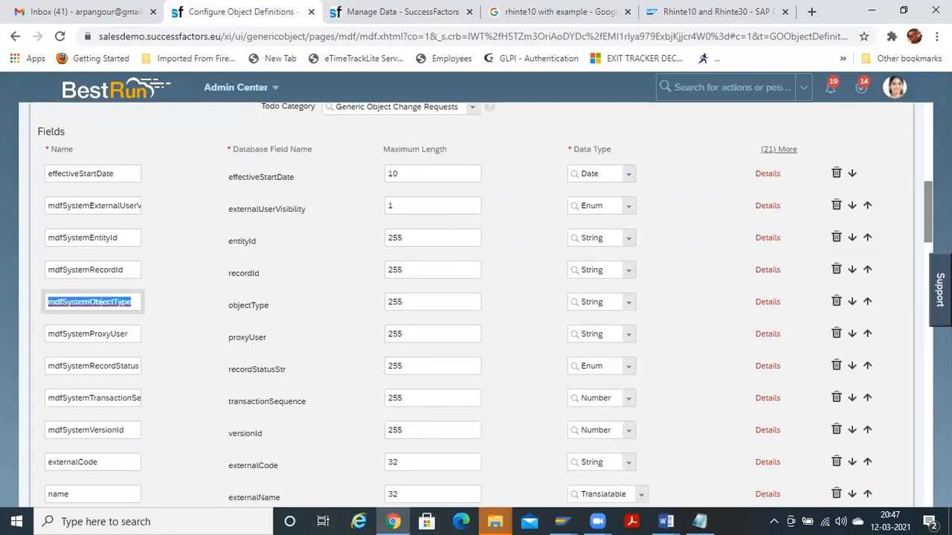
{"action": "left_click", "coordinate": [64, 428]}
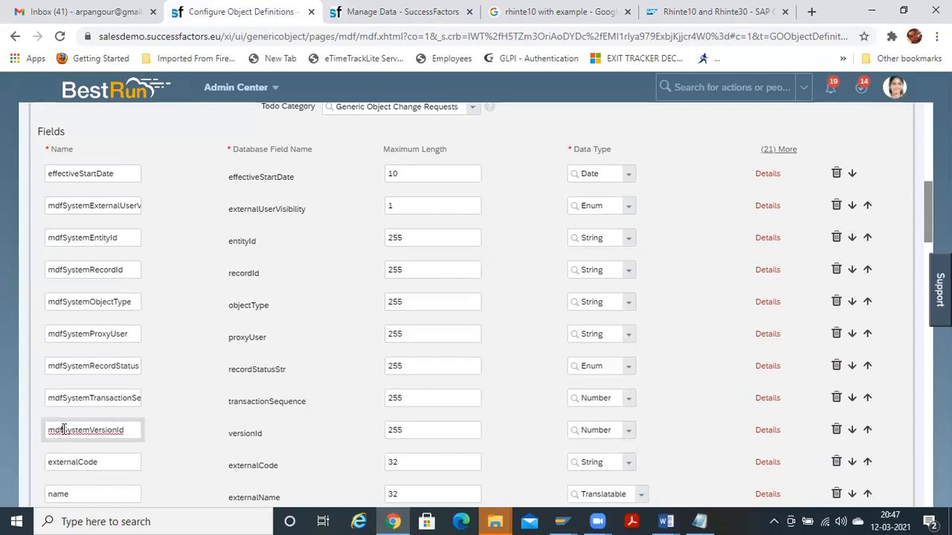
{"action": "left_click_drag", "start_coordinate": [123, 430], "coordinate": [3, 435]}
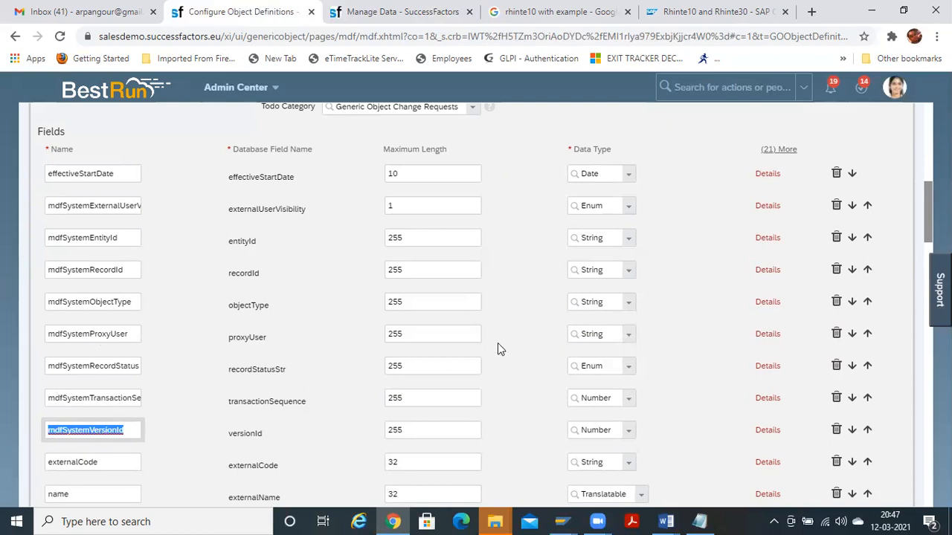
{"action": "scroll", "coordinate": [476, 305], "scroll_direction": "down", "scroll_amount": 3}
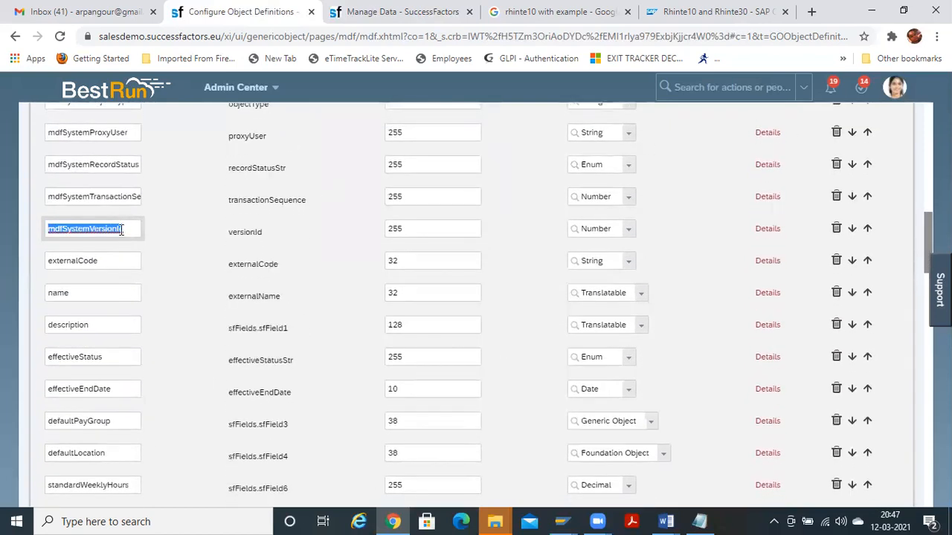
Return to the Company definition's general settings and review the Effective Dating options, keeping Basic selected
{"action": "scroll", "coordinate": [476, 305], "scroll_direction": "up", "scroll_amount": 5}
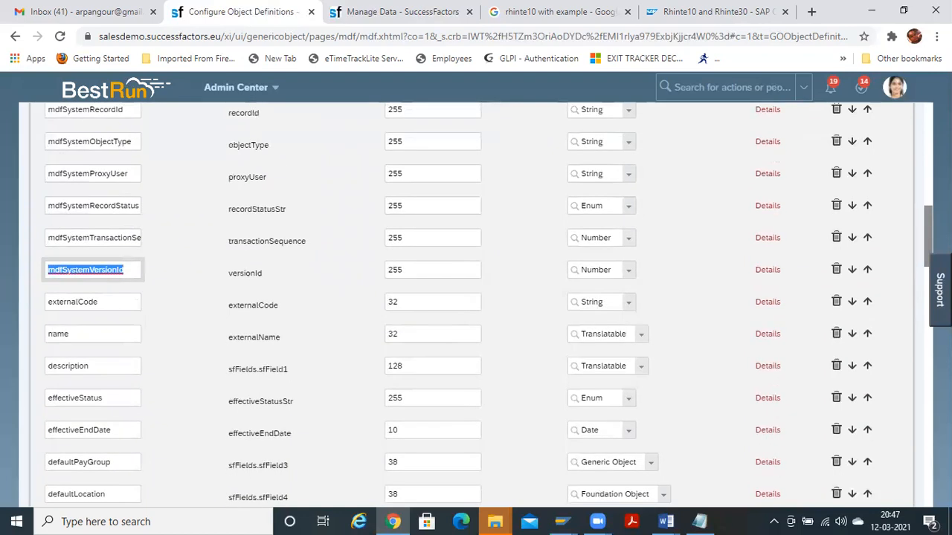
{"action": "scroll", "coordinate": [485, 305], "scroll_direction": "down", "scroll_amount": 1}
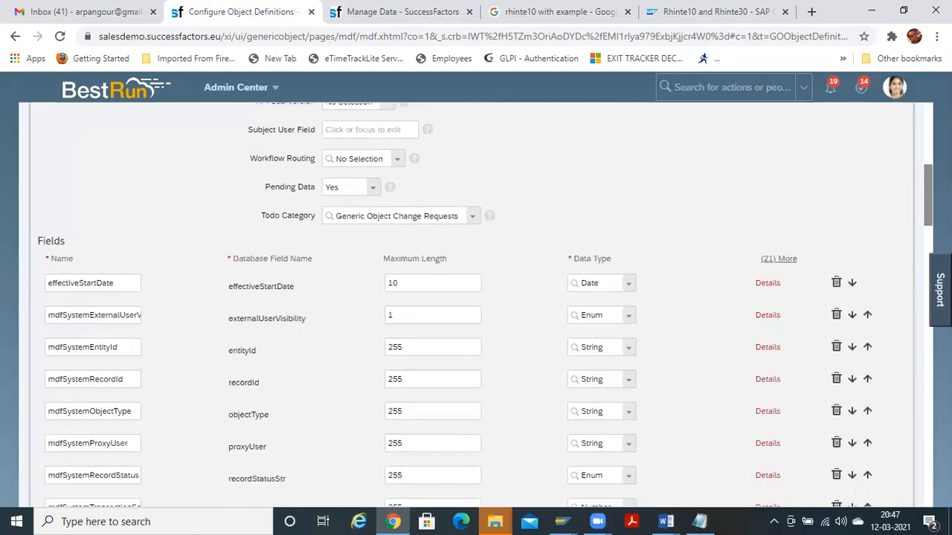
{"action": "scroll", "coordinate": [476, 305], "scroll_direction": "down", "scroll_amount": 1}
{"action": "scroll", "coordinate": [476, 305], "scroll_direction": "up", "scroll_amount": 5}
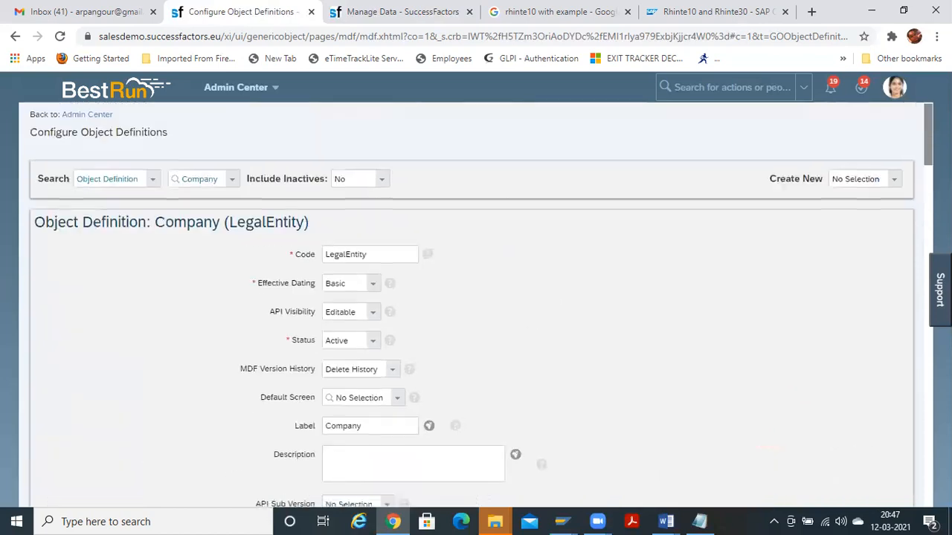
{"action": "scroll", "coordinate": [476, 304], "scroll_direction": "down", "scroll_amount": 2}
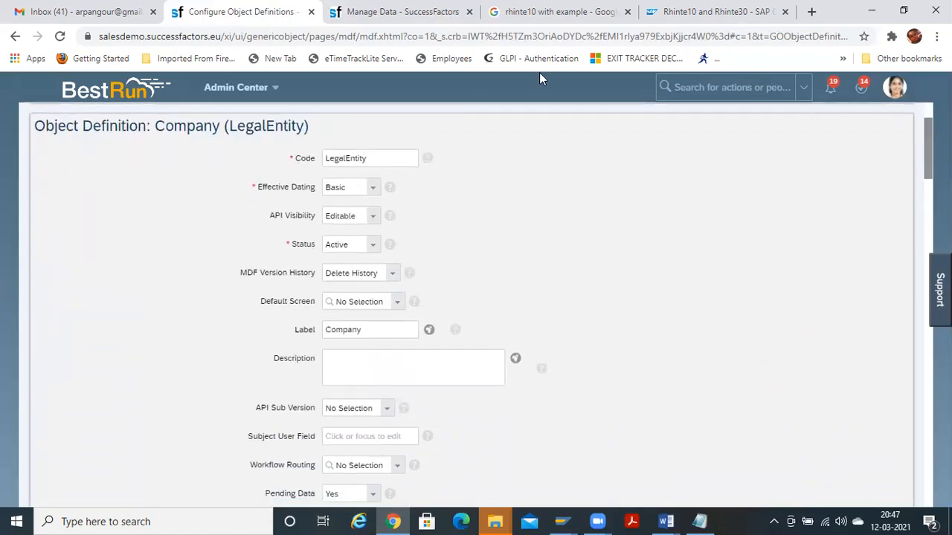
{"action": "left_click", "coordinate": [374, 186]}
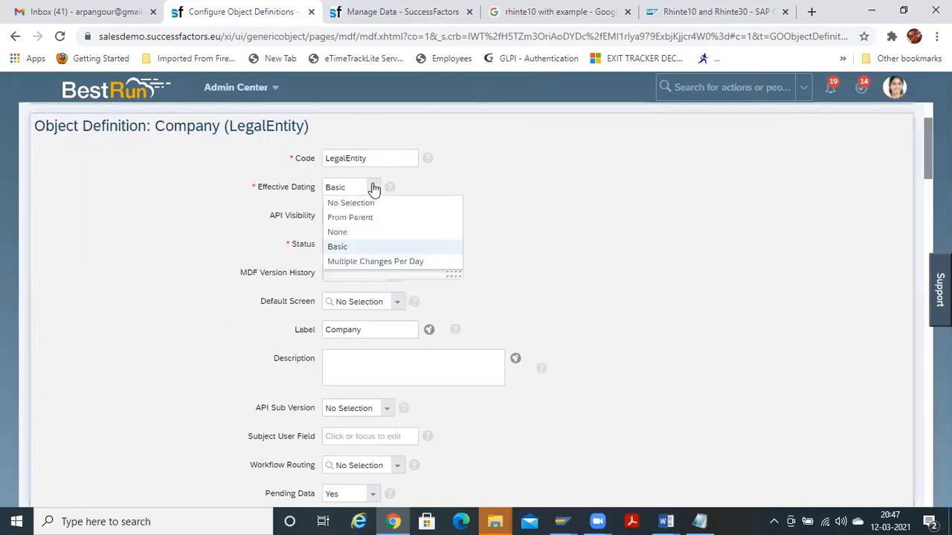
{"action": "left_click", "coordinate": [376, 186]}
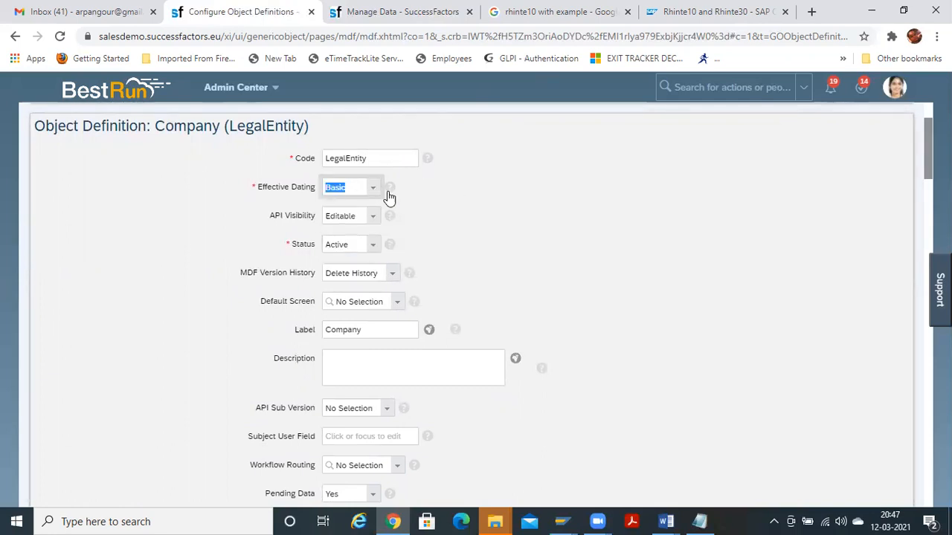
{"action": "left_click", "coordinate": [372, 194]}
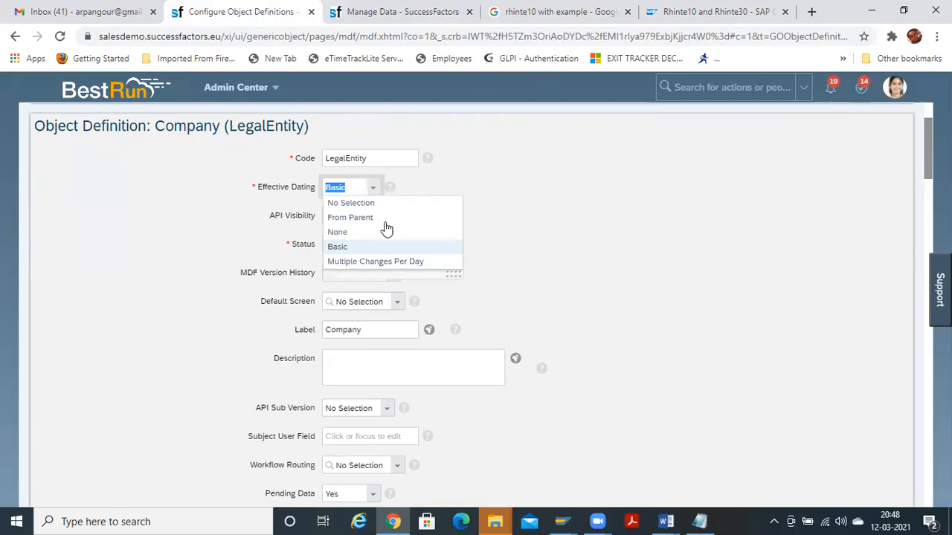
{"action": "left_click", "coordinate": [455, 185]}
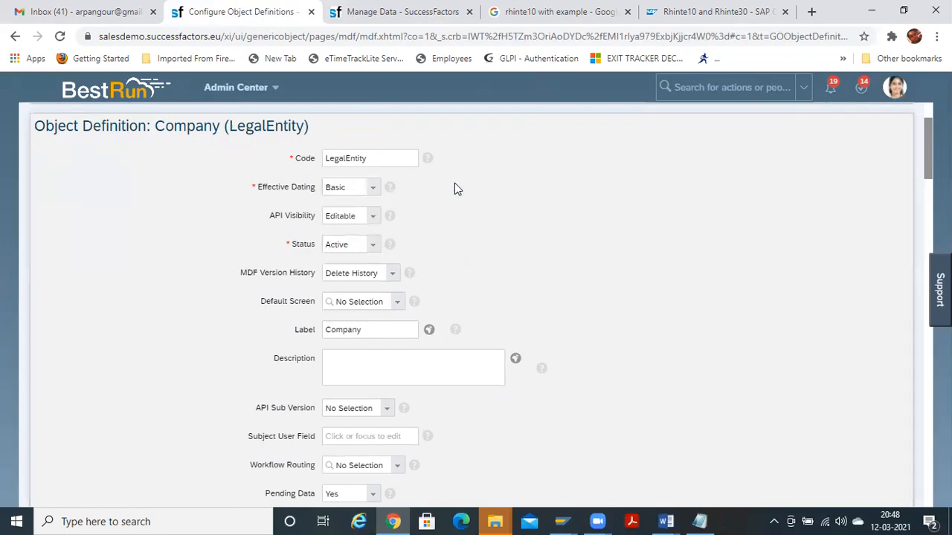
Review the API Visibility and Status options, keeping Editable and Active selected
{"action": "left_click", "coordinate": [372, 221]}
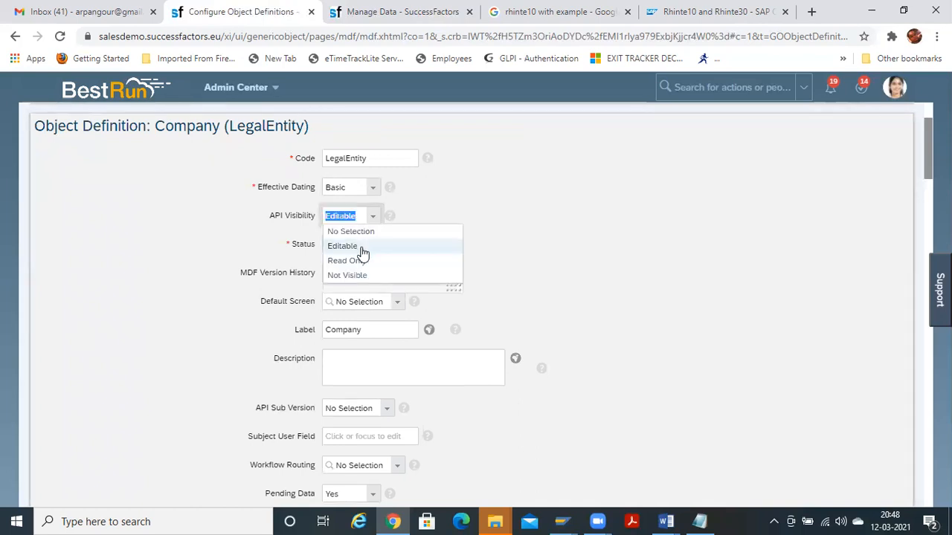
{"action": "left_click", "coordinate": [362, 253]}
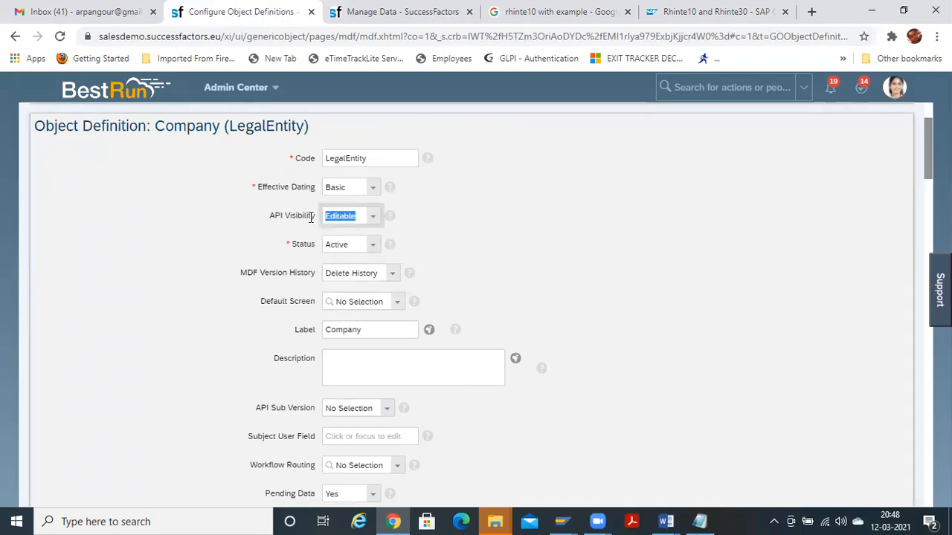
{"action": "left_click", "coordinate": [374, 247]}
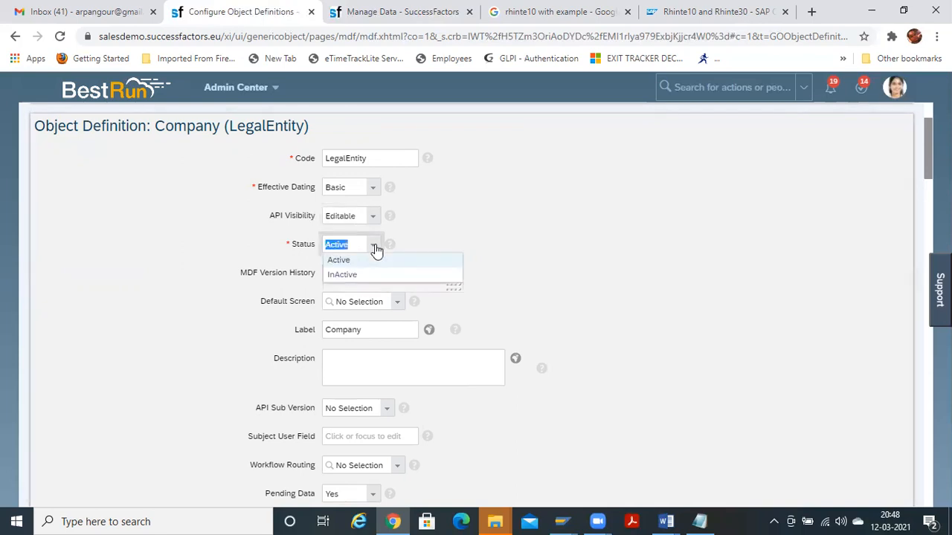
{"action": "left_click", "coordinate": [375, 249]}
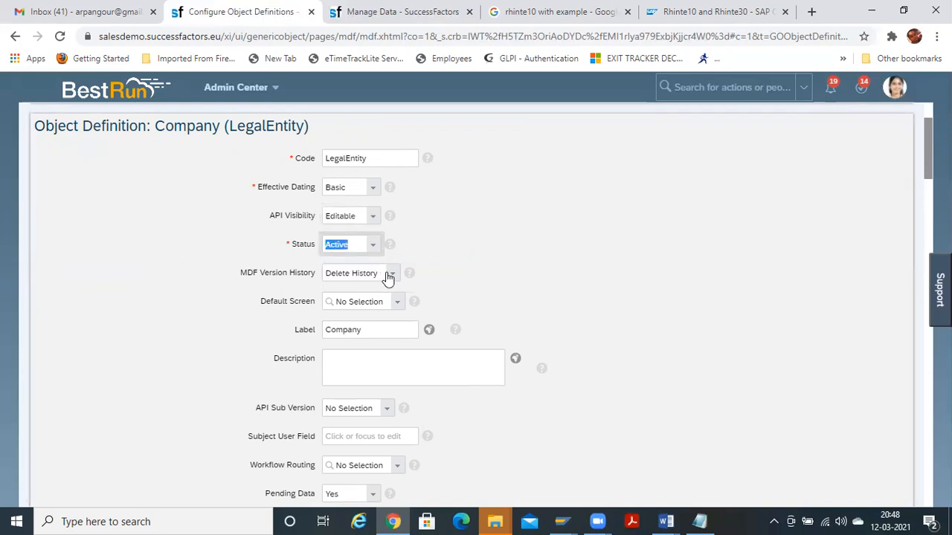
Review the MDF Version History and Default Screen options, keeping Delete History and No Selection
{"action": "left_click", "coordinate": [387, 275]}
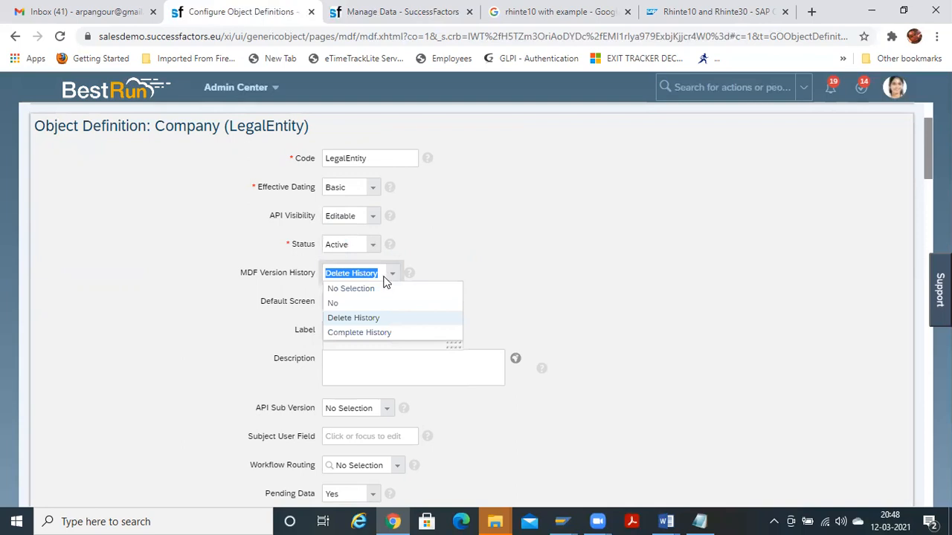
{"action": "left_click", "coordinate": [377, 319]}
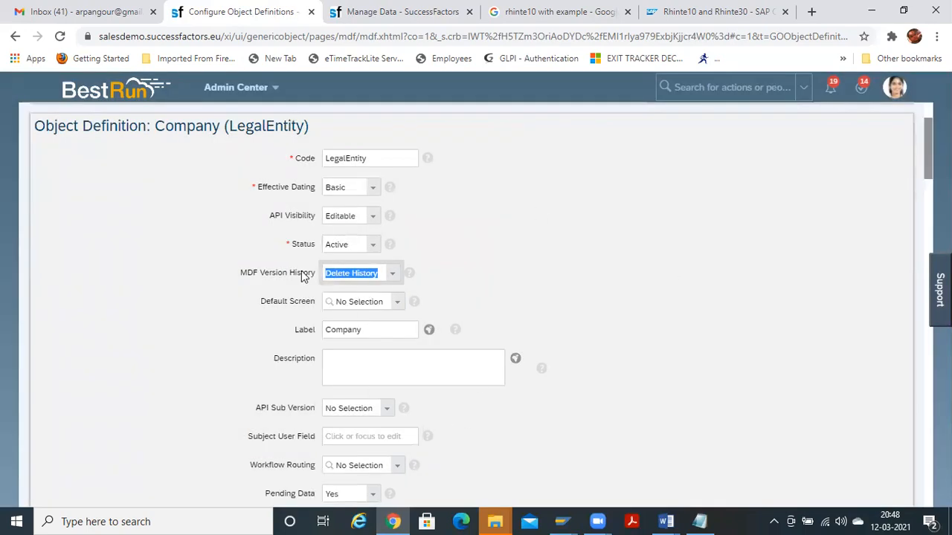
{"action": "left_click", "coordinate": [397, 305]}
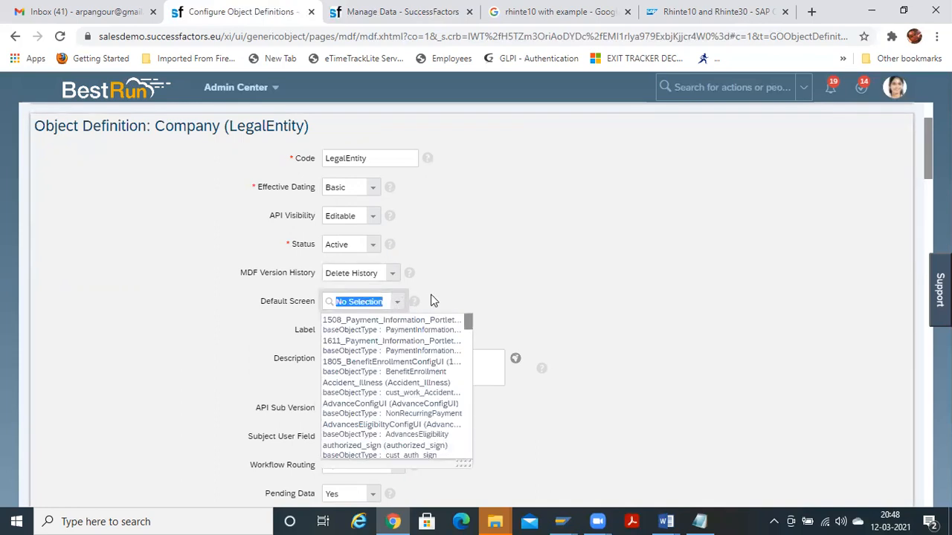
{"action": "left_click", "coordinate": [435, 300]}
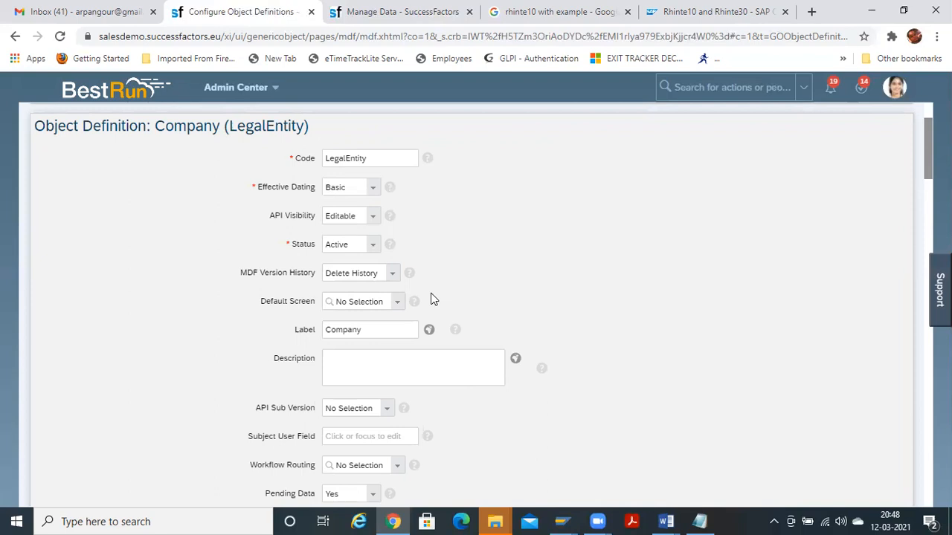
{"action": "left_click", "coordinate": [400, 305]}
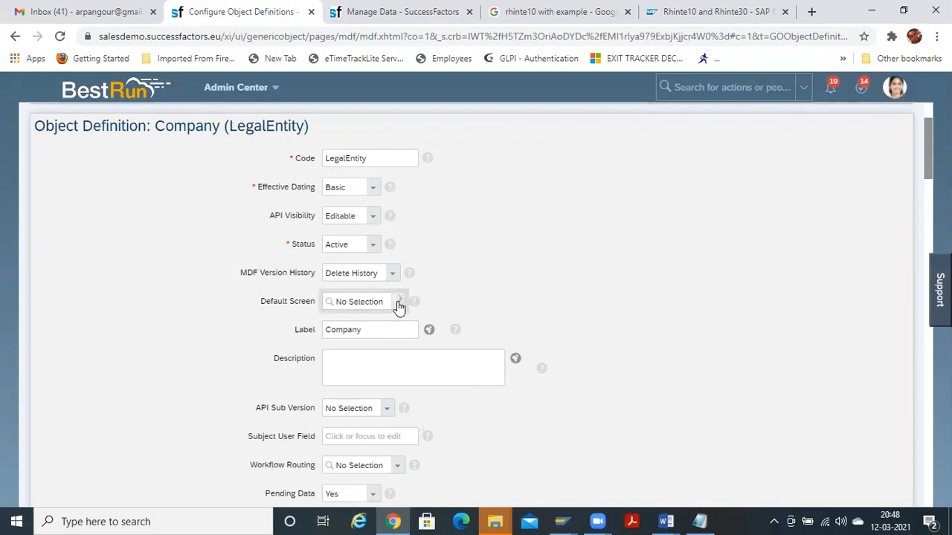
{"action": "left_click", "coordinate": [513, 249]}
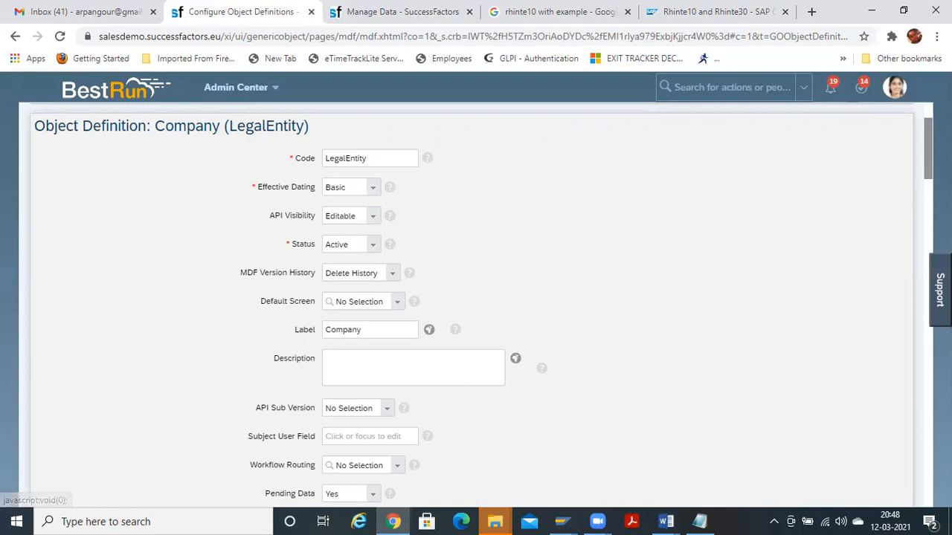
Check the Company record in Manage Data, and return to the object definition to review the API Sub Version options, keeping No Selection
{"action": "left_click", "coordinate": [402, 10]}
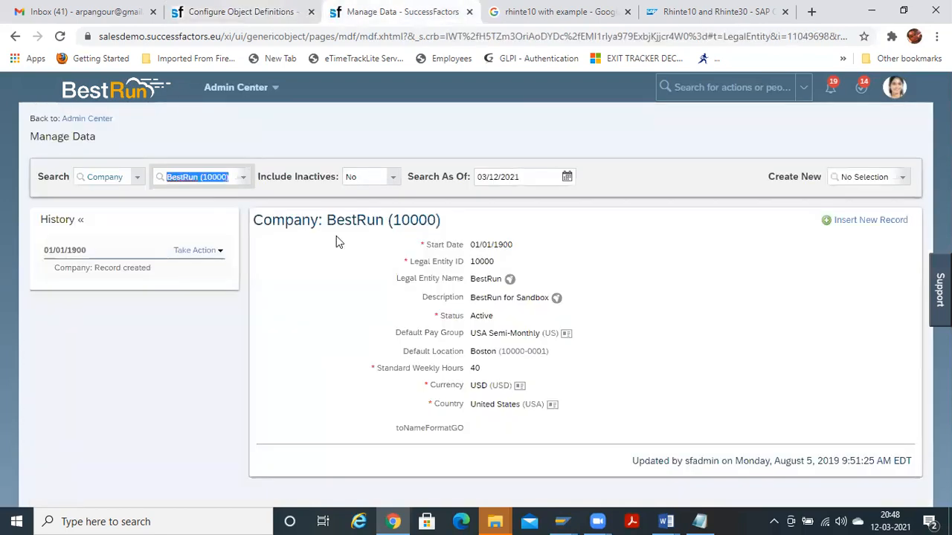
{"action": "left_click", "coordinate": [251, 9]}
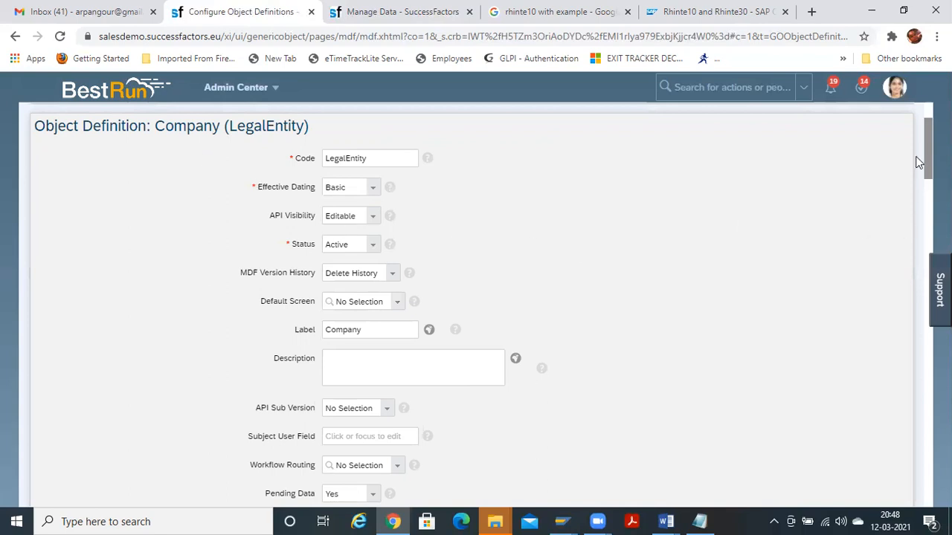
{"action": "scroll", "coordinate": [920, 169], "scroll_direction": "down", "scroll_amount": 3}
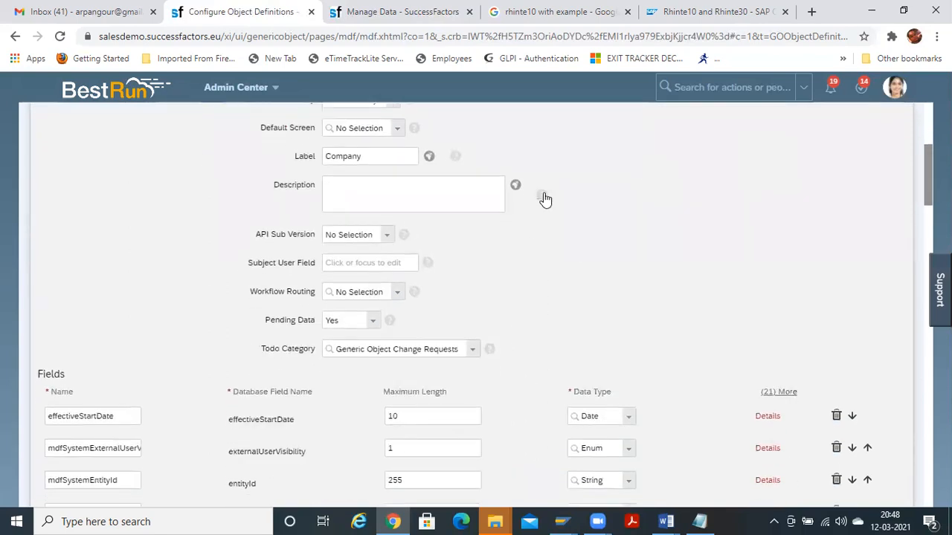
{"action": "left_click", "coordinate": [385, 235]}
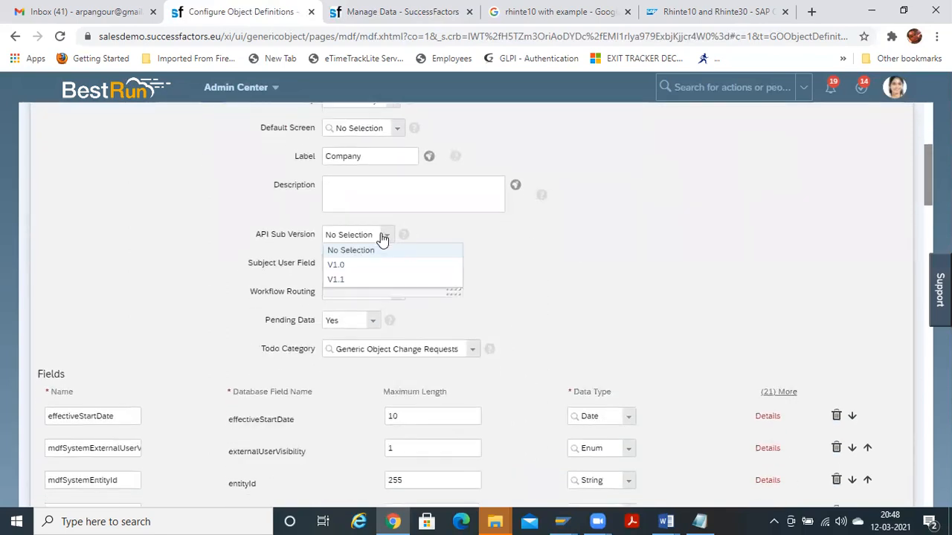
{"action": "left_click", "coordinate": [463, 231]}
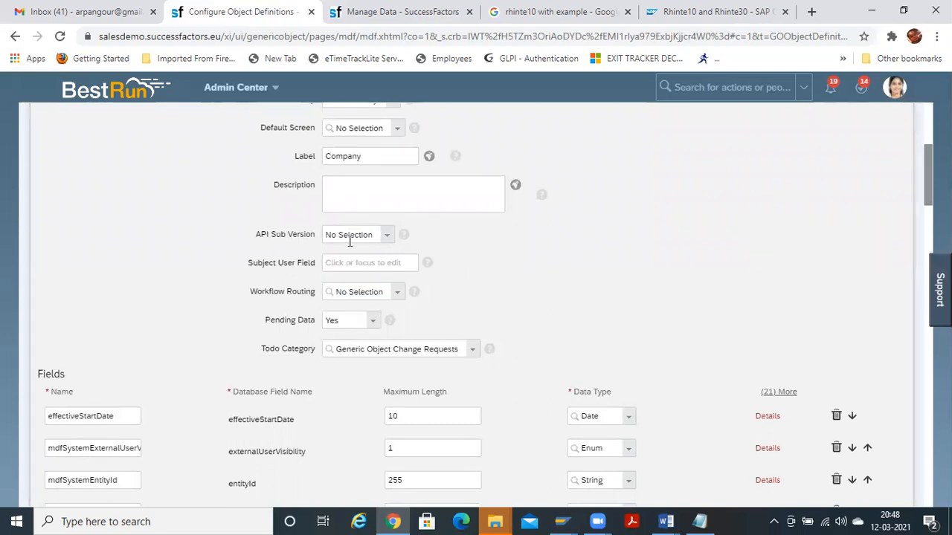
Read the help text for Subject User Field, leave the field empty and look through the Fields list
{"action": "left_click", "coordinate": [364, 260]}
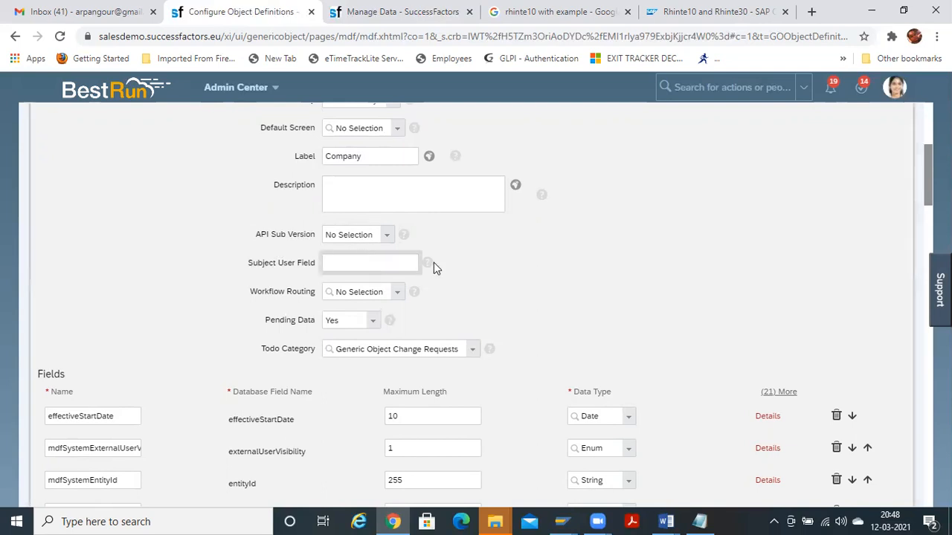
{"action": "left_click", "coordinate": [430, 263]}
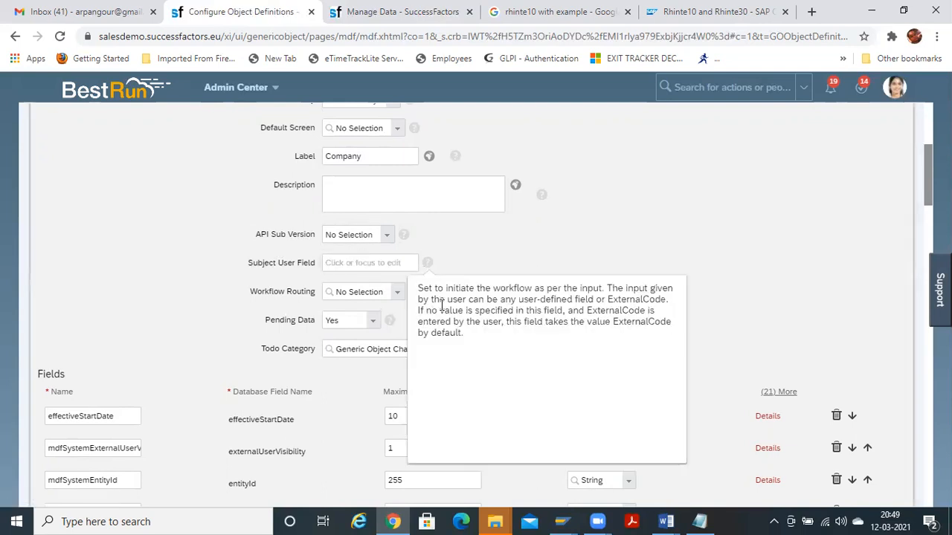
{"action": "double_click", "coordinate": [419, 273]}
{"action": "left_click", "coordinate": [425, 268]}
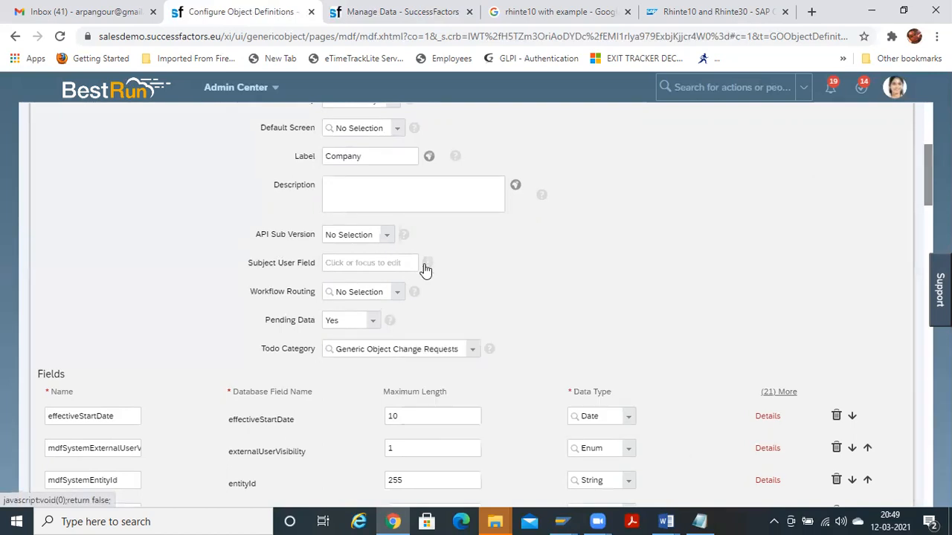
{"action": "left_click", "coordinate": [427, 265]}
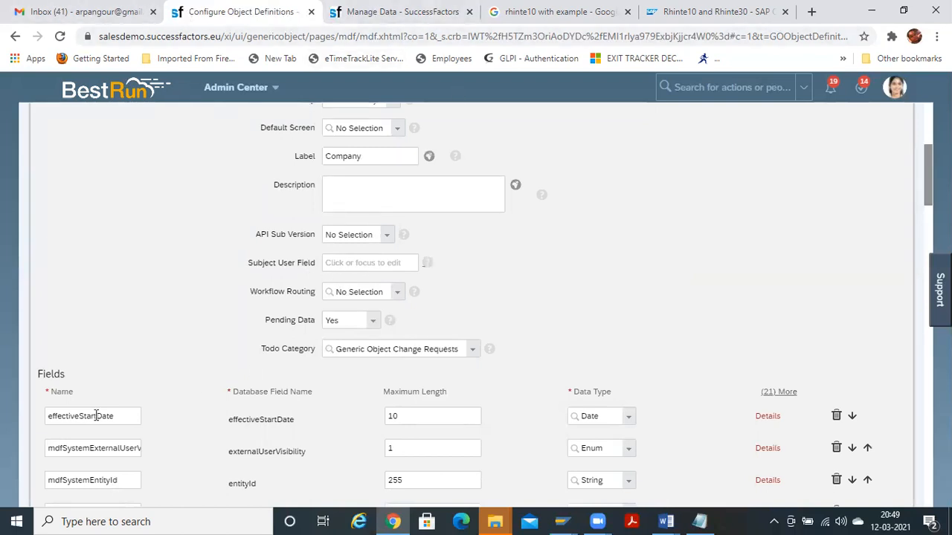
{"action": "left_click", "coordinate": [365, 264]}
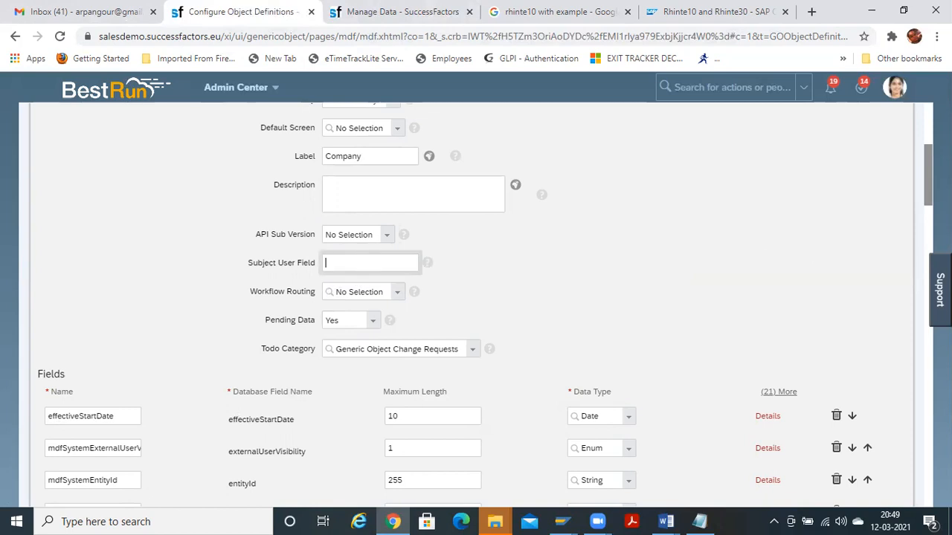
{"action": "scroll", "coordinate": [476, 304], "scroll_direction": "down", "scroll_amount": 5}
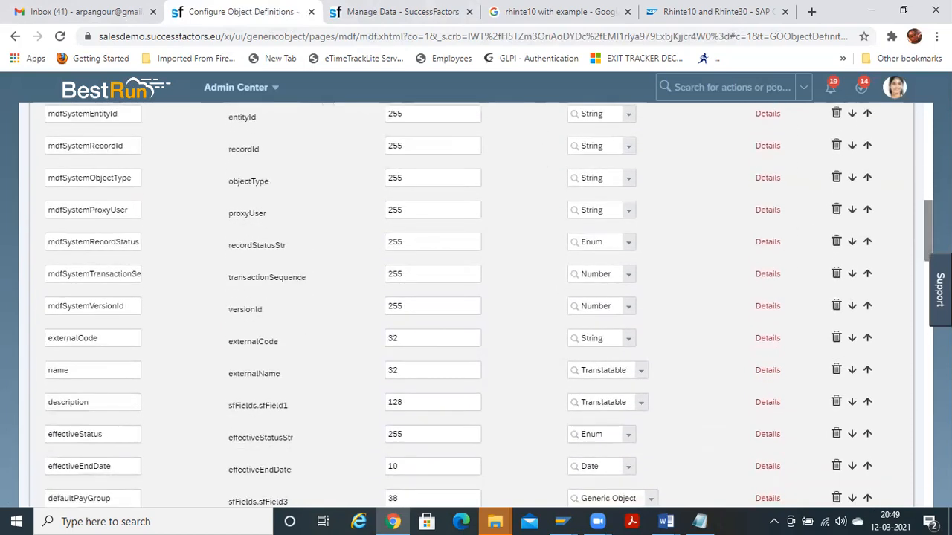
Examine the names, database names and data types of the Company object's fields, including externalCode
{"action": "scroll", "coordinate": [489, 304], "scroll_direction": "down", "scroll_amount": 6}
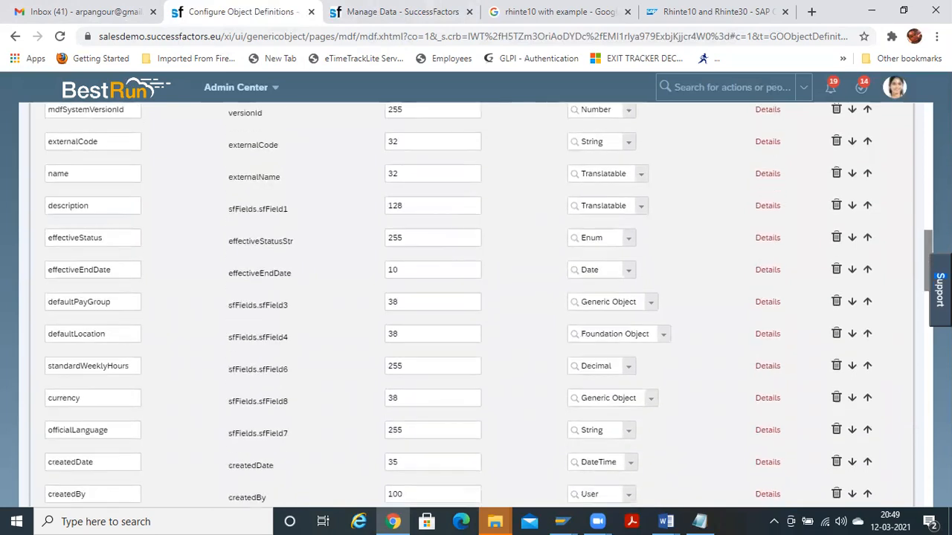
{"action": "left_click_drag", "start_coordinate": [928, 309], "coordinate": [921, 246]}
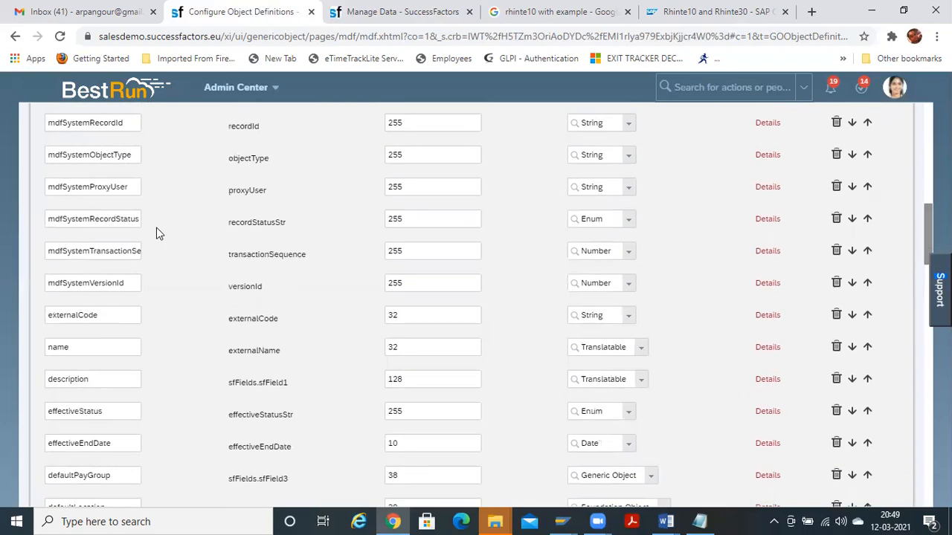
{"action": "left_click_drag", "start_coordinate": [108, 315], "coordinate": [12, 303]}
{"action": "left_click_drag", "start_coordinate": [922, 202], "coordinate": [926, 177]}
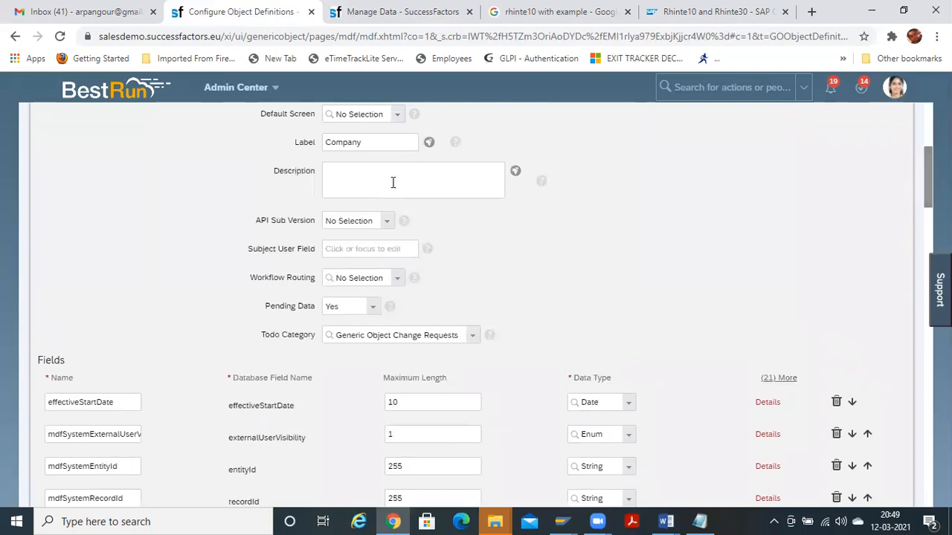
Try a sample user ID in the Subject User Field and clear the entry
{"action": "left_click", "coordinate": [365, 246]}
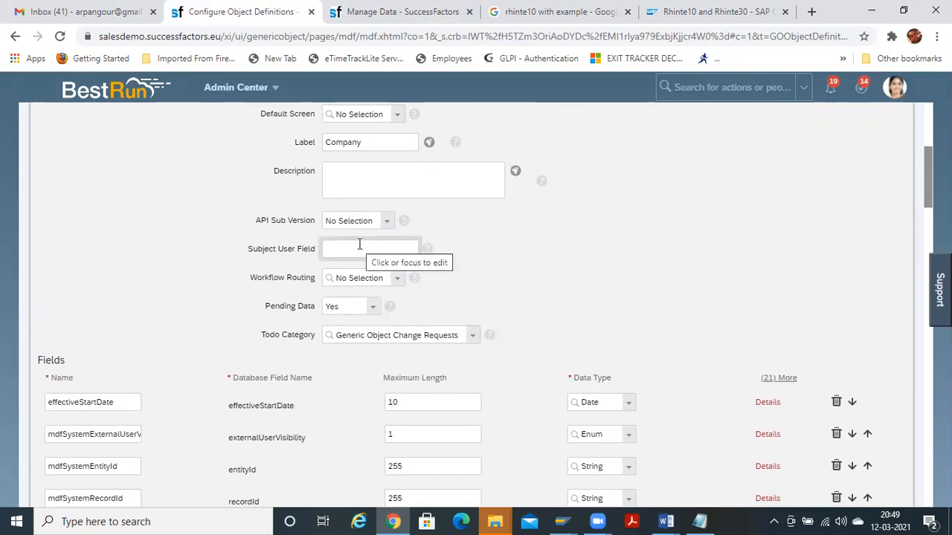
{"action": "type", "text": "50011218"}
{"action": "key", "text": "ctrl+a"}
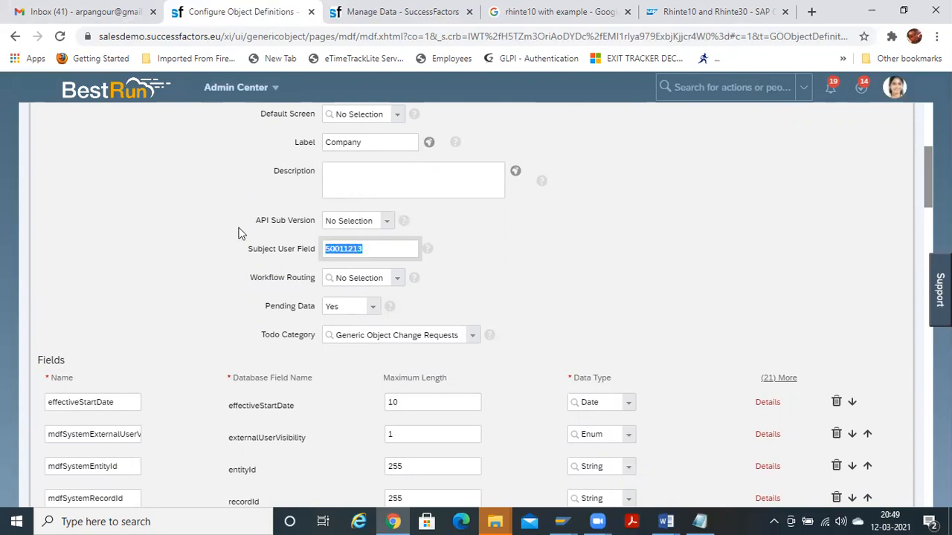
{"action": "key", "text": "BackSpace"}
Review the Workflow Routing options and help text, keeping No Selection
{"action": "left_click", "coordinate": [391, 281]}
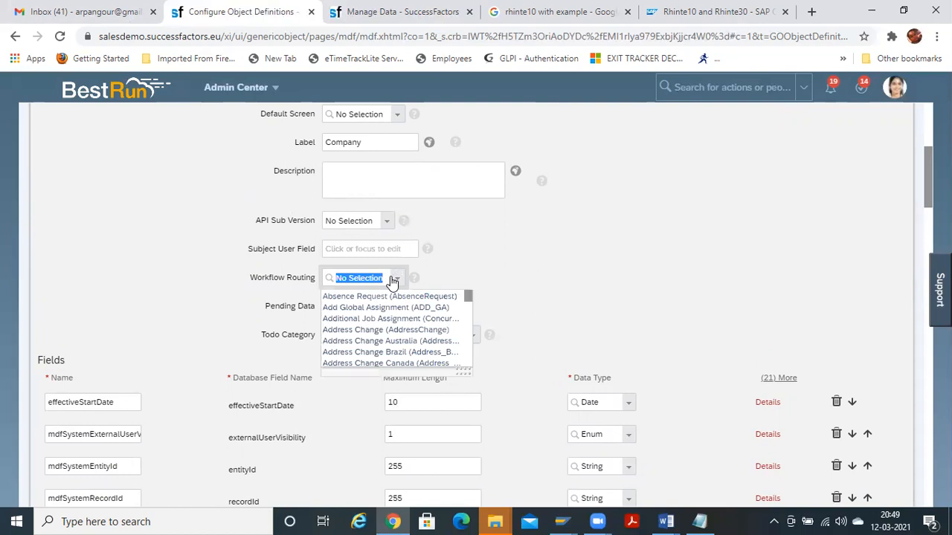
{"action": "left_click", "coordinate": [415, 277]}
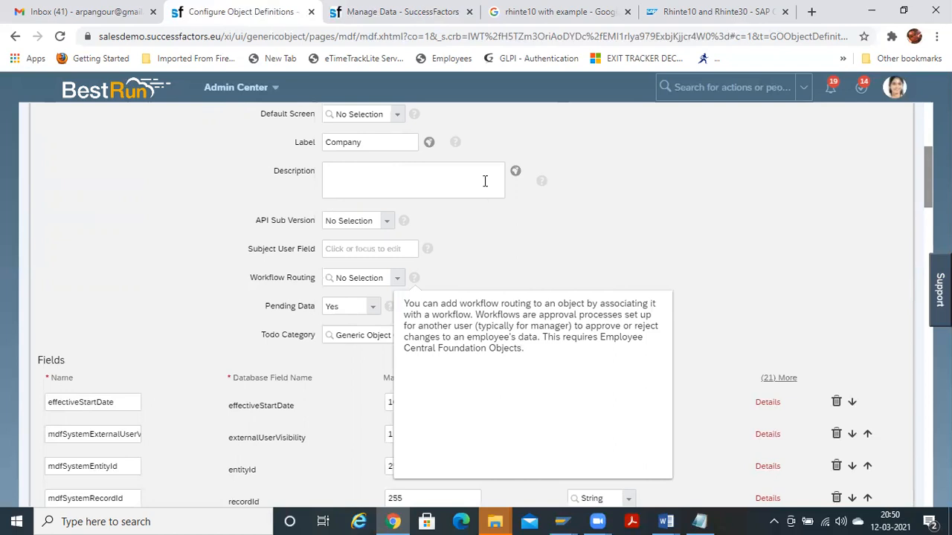
{"action": "left_click", "coordinate": [484, 273]}
{"action": "left_click", "coordinate": [399, 283]}
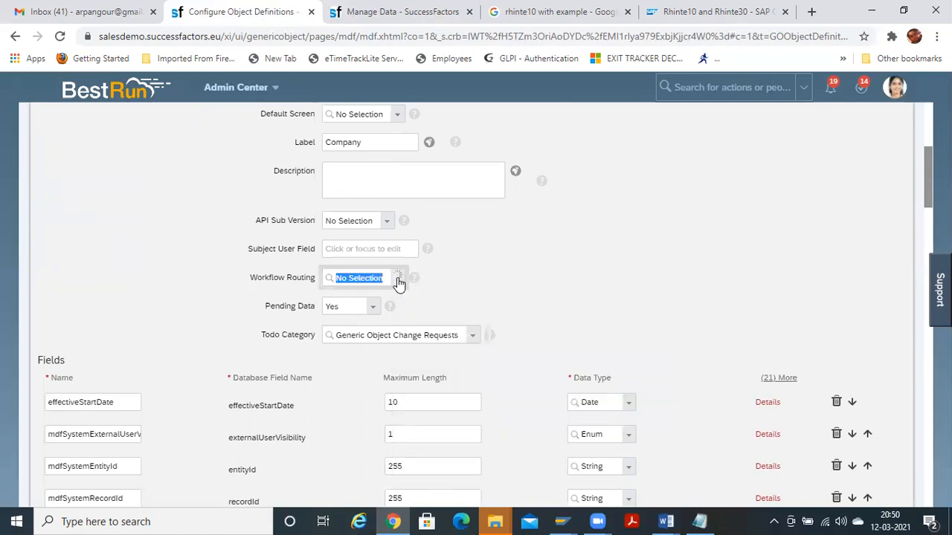
{"action": "left_click", "coordinate": [478, 244]}
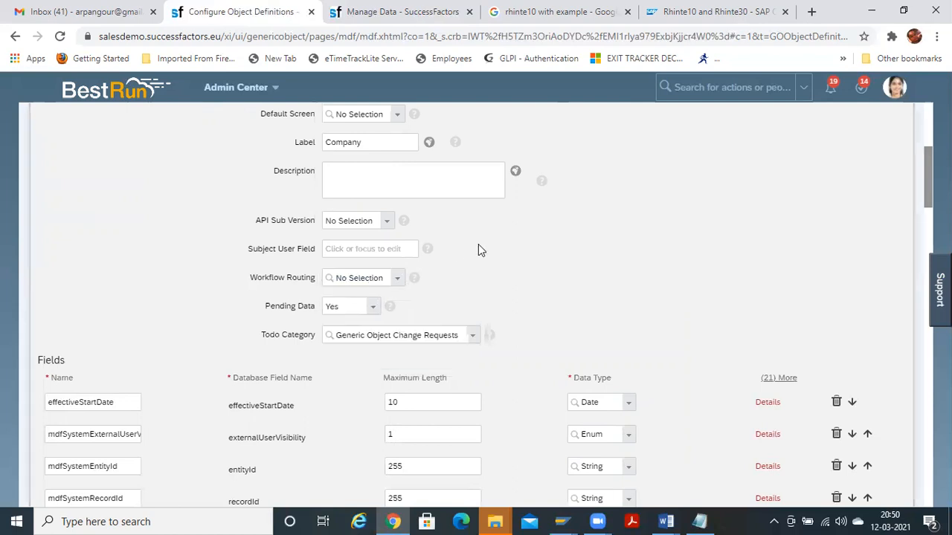
{"action": "left_click", "coordinate": [395, 282]}
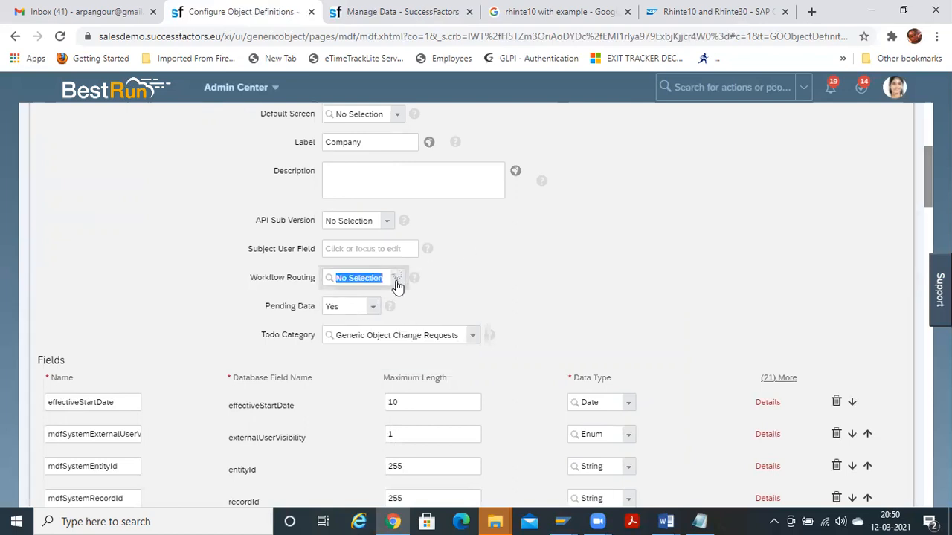
{"action": "left_click", "coordinate": [562, 251]}
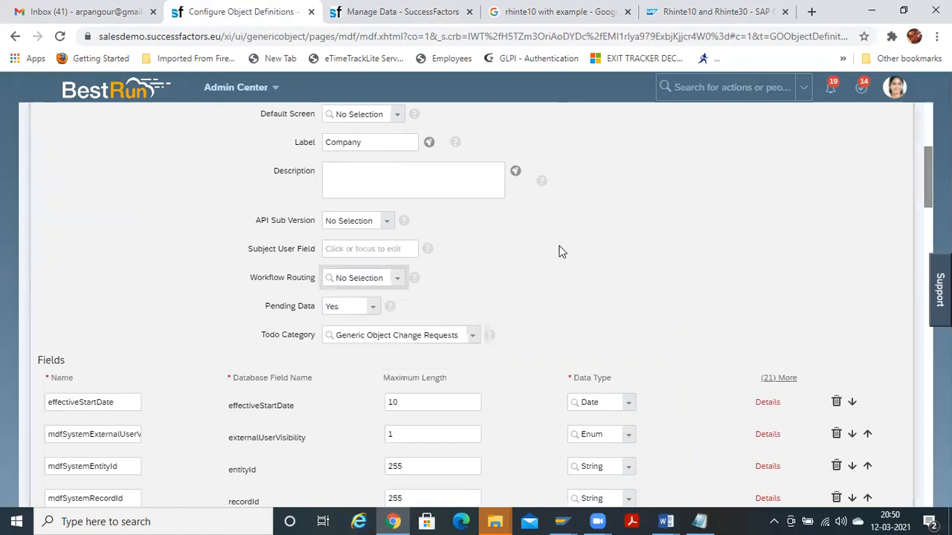
Review the Pending Data and Todo Category options, keeping Yes and Generic Object Change Requests, and look over the definition's settings
{"action": "left_click", "coordinate": [375, 311]}
{"action": "left_click", "coordinate": [376, 310]}
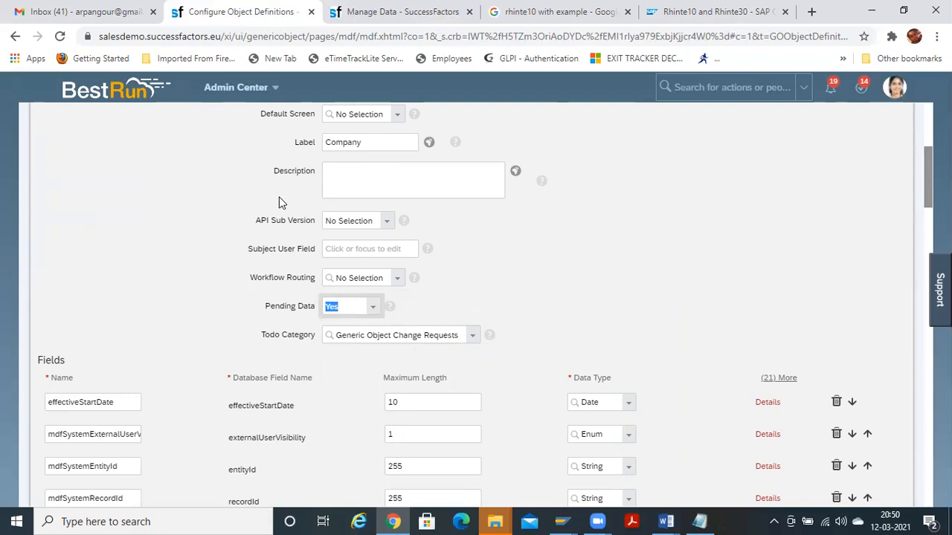
{"action": "left_click", "coordinate": [480, 336]}
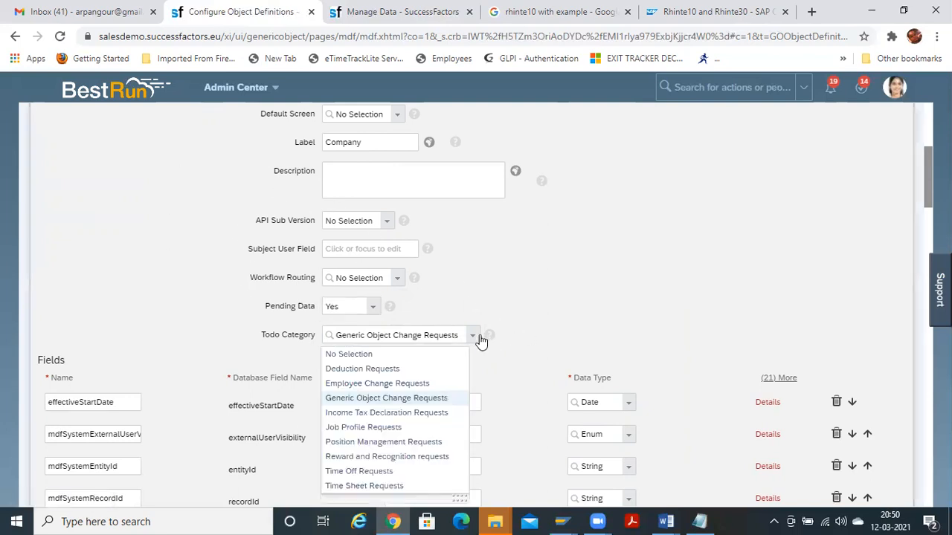
{"action": "left_click", "coordinate": [502, 305]}
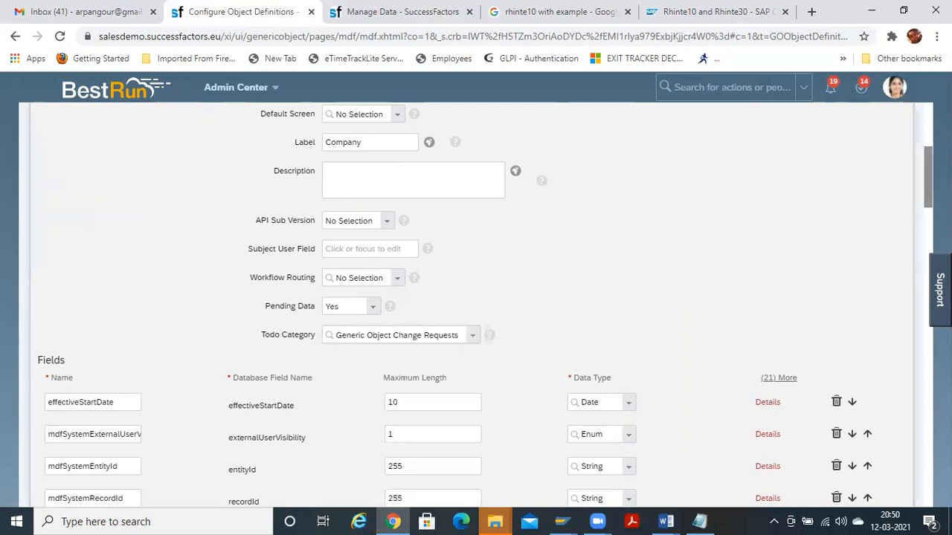
{"action": "scroll", "coordinate": [907, 175], "scroll_direction": "down", "scroll_amount": 2}
{"action": "scroll", "coordinate": [920, 164], "scroll_direction": "up", "scroll_amount": 3}
{"action": "scroll", "coordinate": [919, 164], "scroll_direction": "up", "scroll_amount": 3}
{"action": "scroll", "coordinate": [917, 115], "scroll_direction": "down", "scroll_amount": 4}
{"action": "scroll", "coordinate": [918, 165], "scroll_direction": "up", "scroll_amount": 1}
{"action": "scroll", "coordinate": [919, 165], "scroll_direction": "up", "scroll_amount": 2}
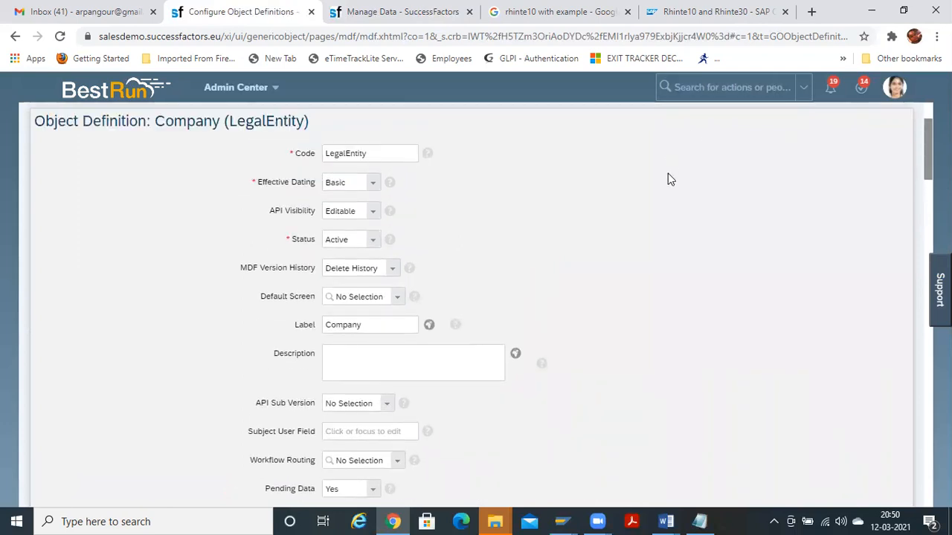
{"action": "scroll", "coordinate": [476, 305], "scroll_direction": "up", "scroll_amount": 2}
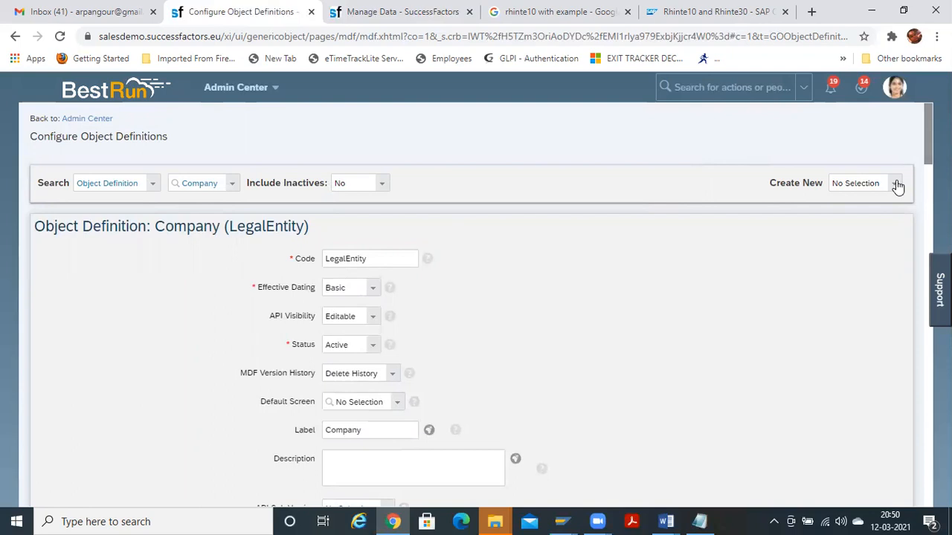
Switch to Manage Data and look for "depar" among the object types available for new records, clearing the search text
{"action": "left_click", "coordinate": [419, 9]}
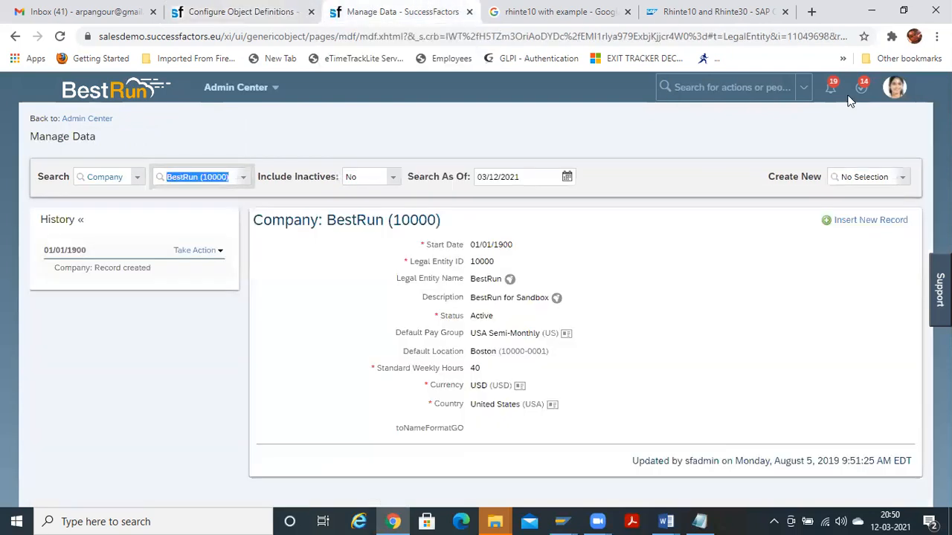
{"action": "left_click", "coordinate": [905, 179]}
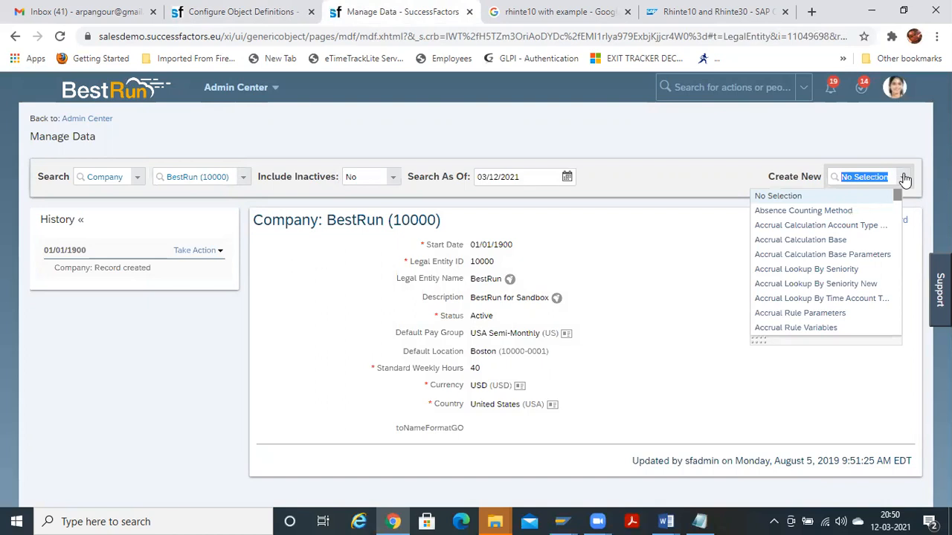
{"action": "type", "text": "depar"}
{"action": "key", "text": "ctrl+a"}
{"action": "key", "text": "BackSpace"}
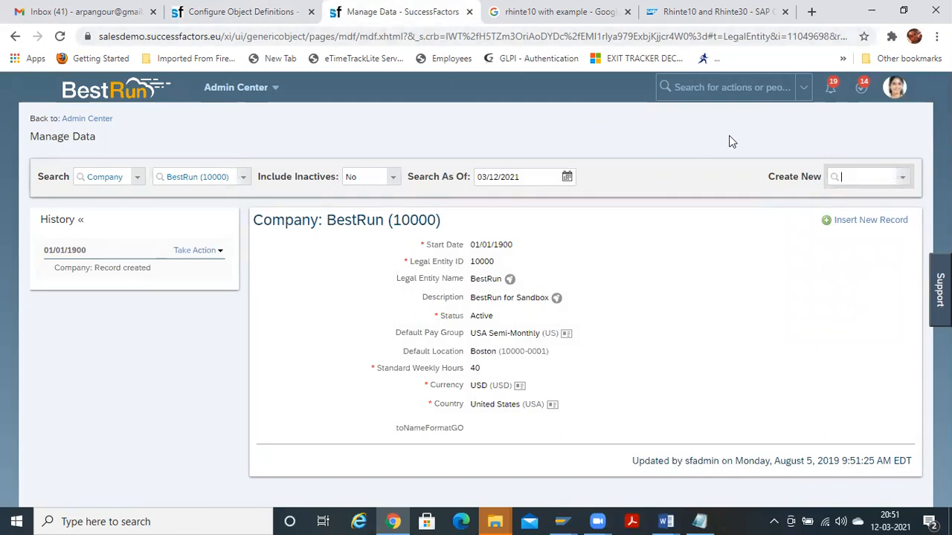
Return to Configure Object Definitions and start a new object definition with the code cust_subdepartment
{"action": "left_click", "coordinate": [236, 11]}
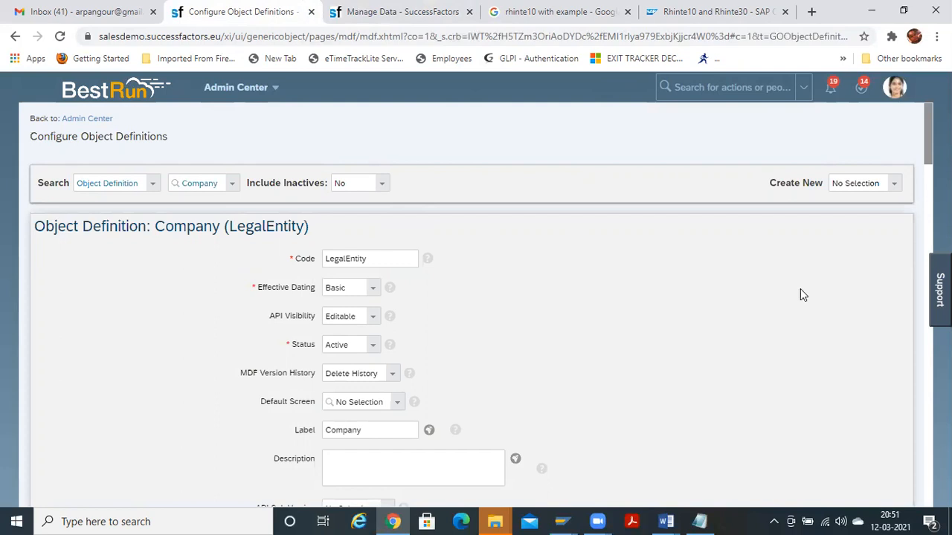
{"action": "left_click", "coordinate": [894, 187]}
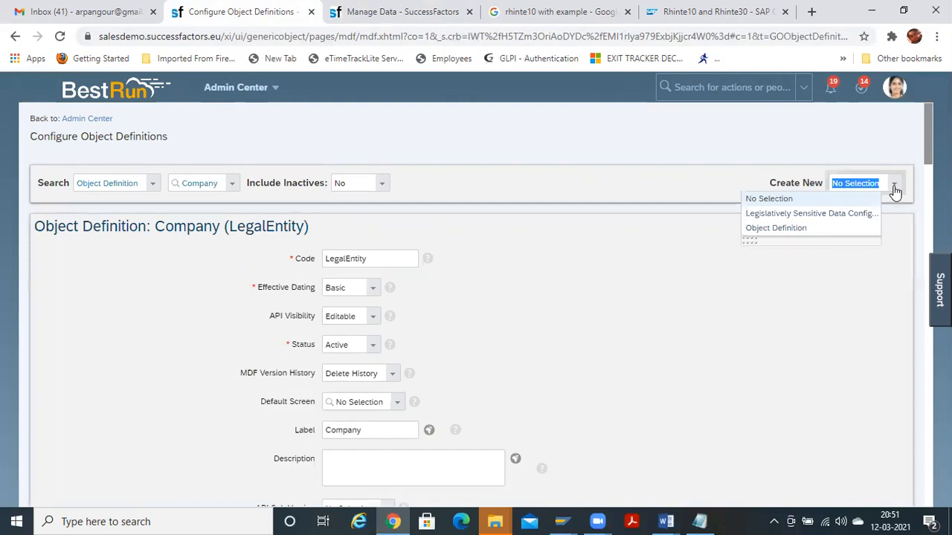
{"action": "left_click", "coordinate": [766, 231]}
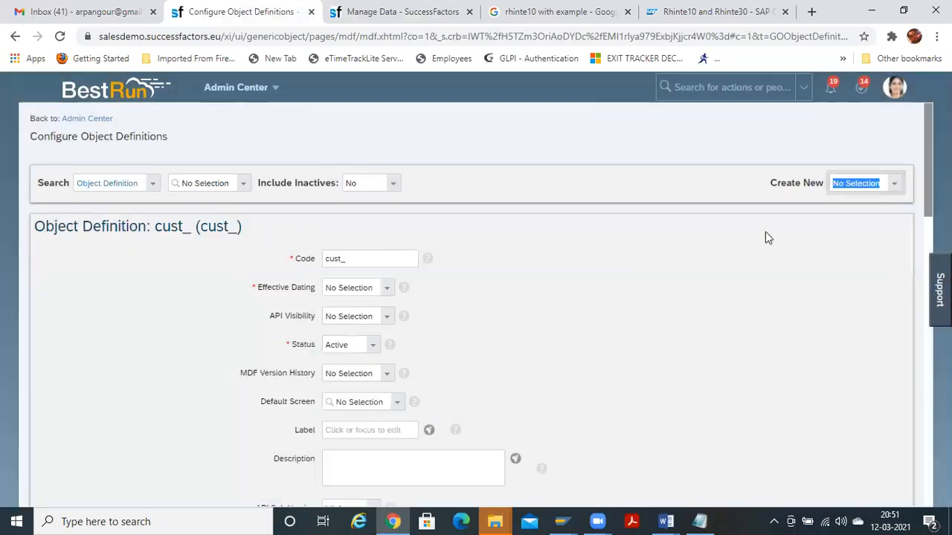
{"action": "left_click", "coordinate": [356, 259]}
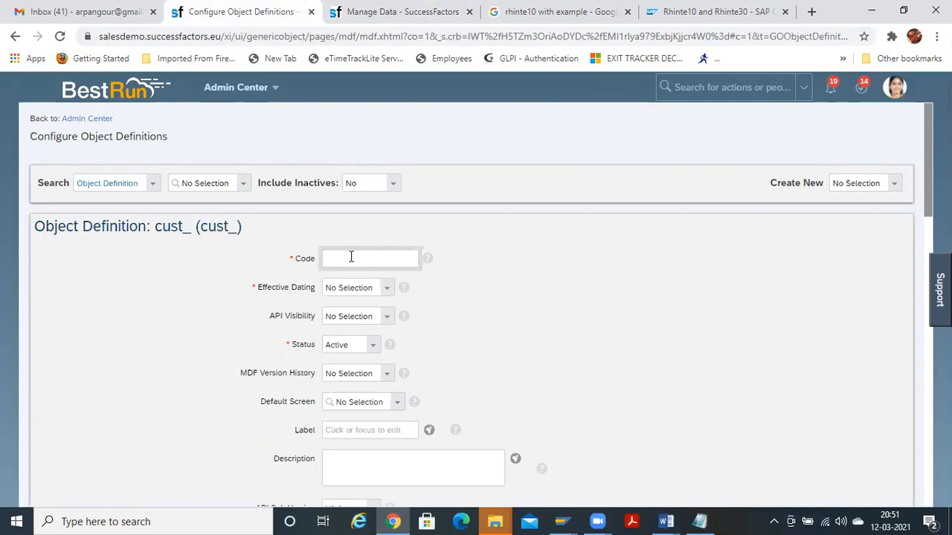
{"action": "type", "text": "cust_subdepartment"}
Set the new object's Effective Dating to Basic, accepting the mandatory field changes, and its API Visibility to Editable
{"action": "left_click", "coordinate": [386, 292]}
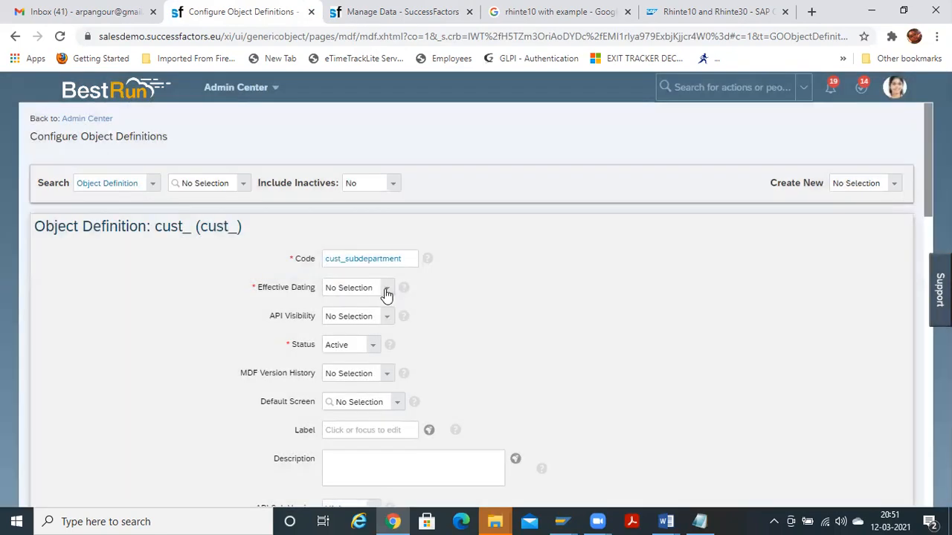
{"action": "left_click", "coordinate": [386, 293]}
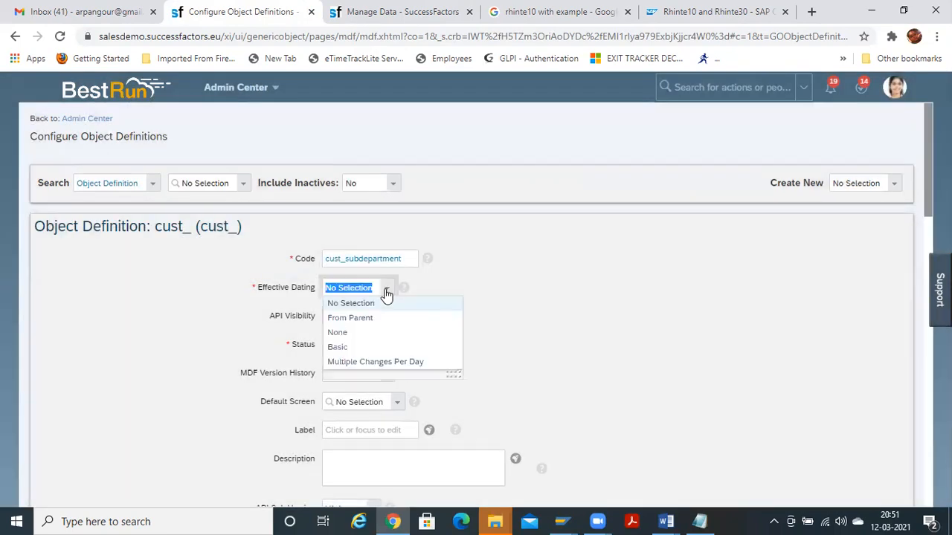
{"action": "left_click", "coordinate": [350, 346]}
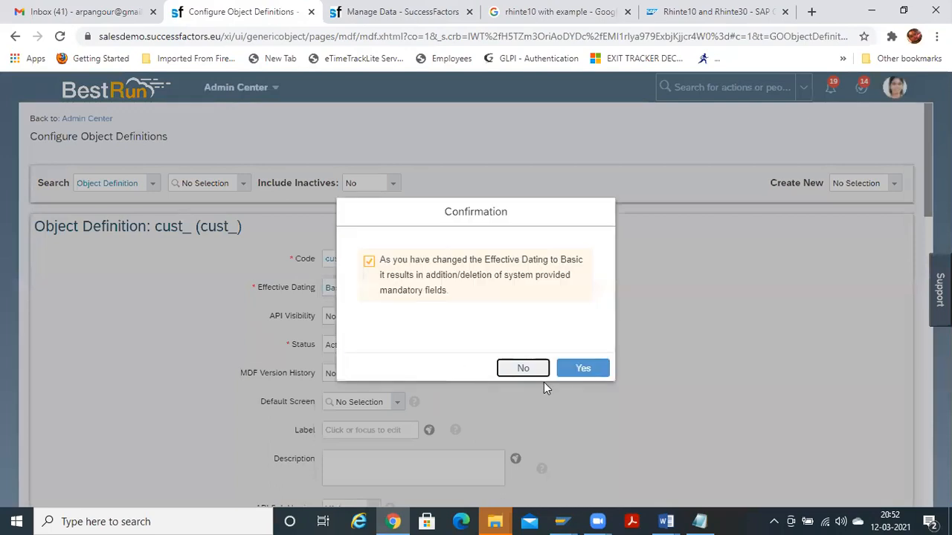
{"action": "left_click", "coordinate": [581, 369]}
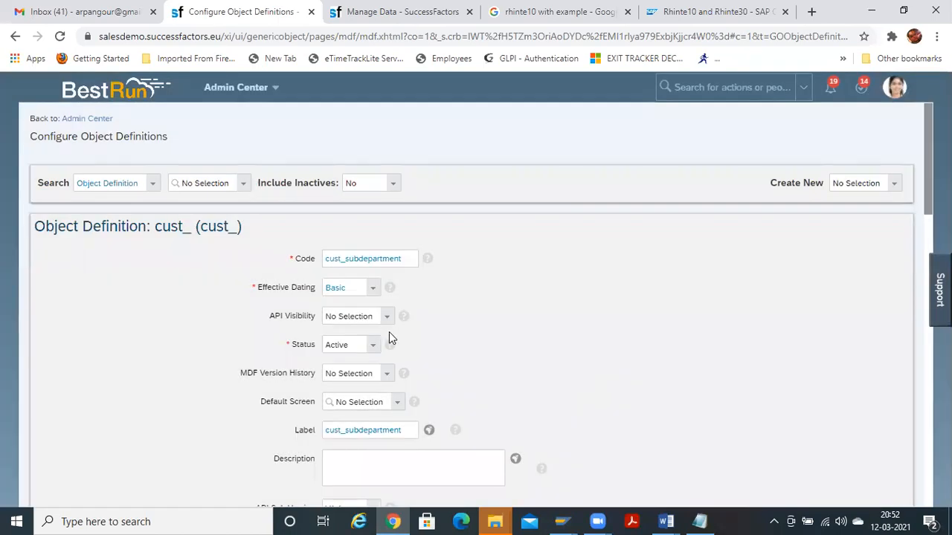
{"action": "left_click", "coordinate": [383, 322]}
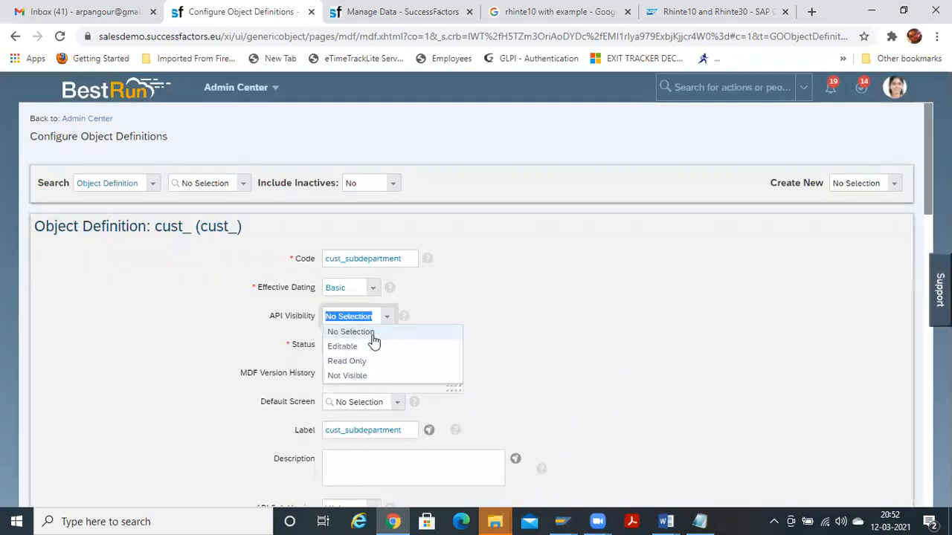
{"action": "left_click", "coordinate": [365, 347]}
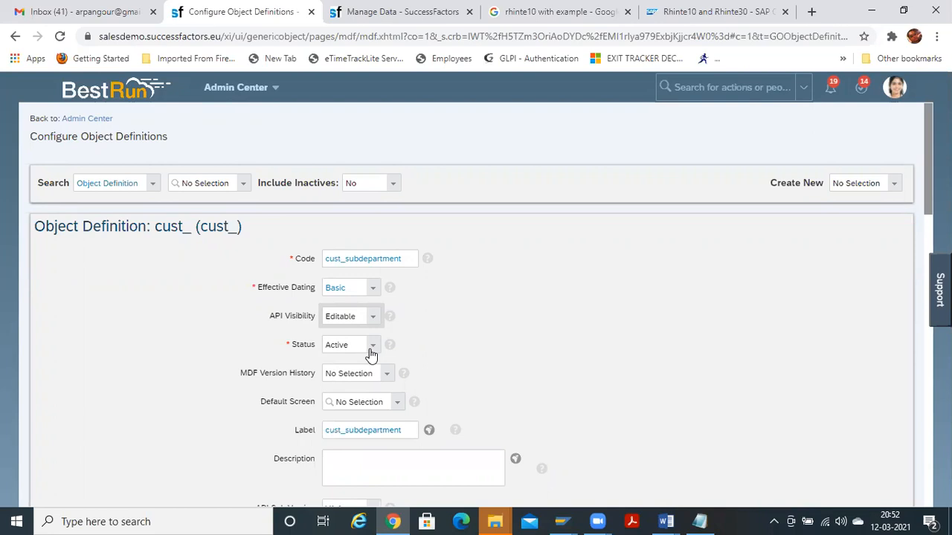
Set MDF Version History to Delete History and check the Default Screen options, keeping No Selection
{"action": "left_click", "coordinate": [382, 377]}
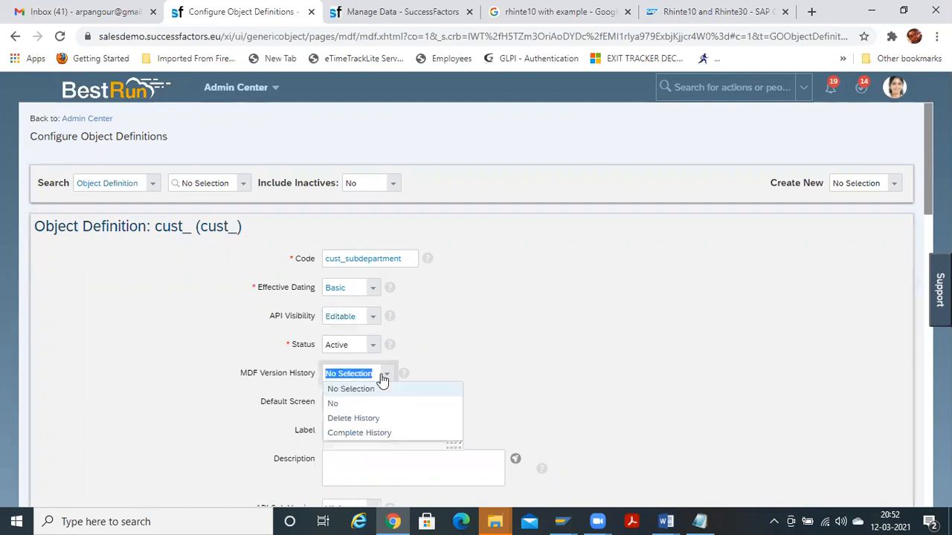
{"action": "left_click", "coordinate": [364, 420]}
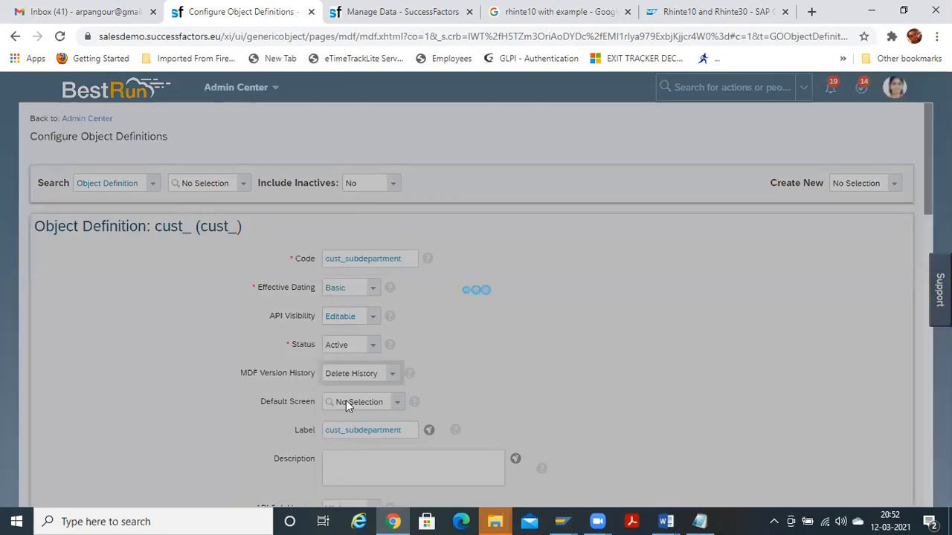
{"action": "left_click", "coordinate": [579, 360]}
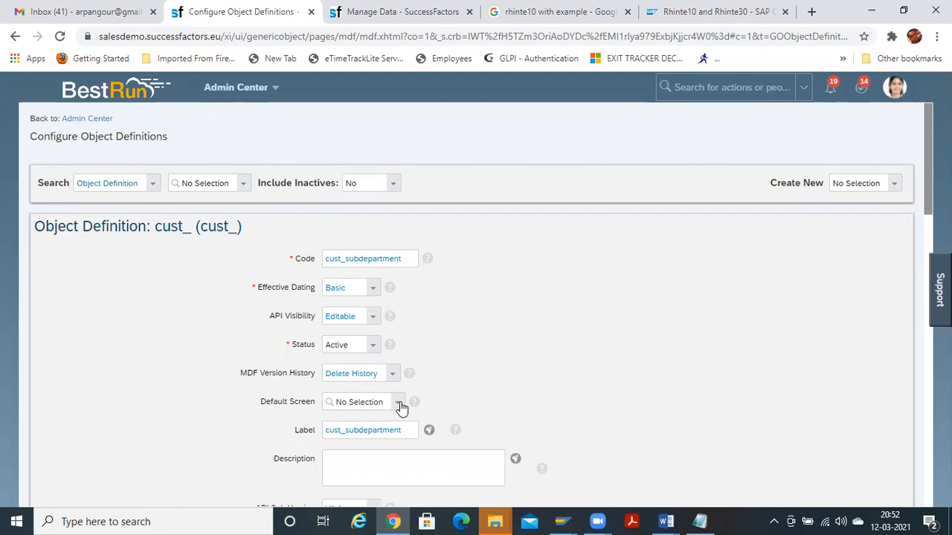
{"action": "left_click", "coordinate": [401, 408]}
{"action": "left_click", "coordinate": [672, 348]}
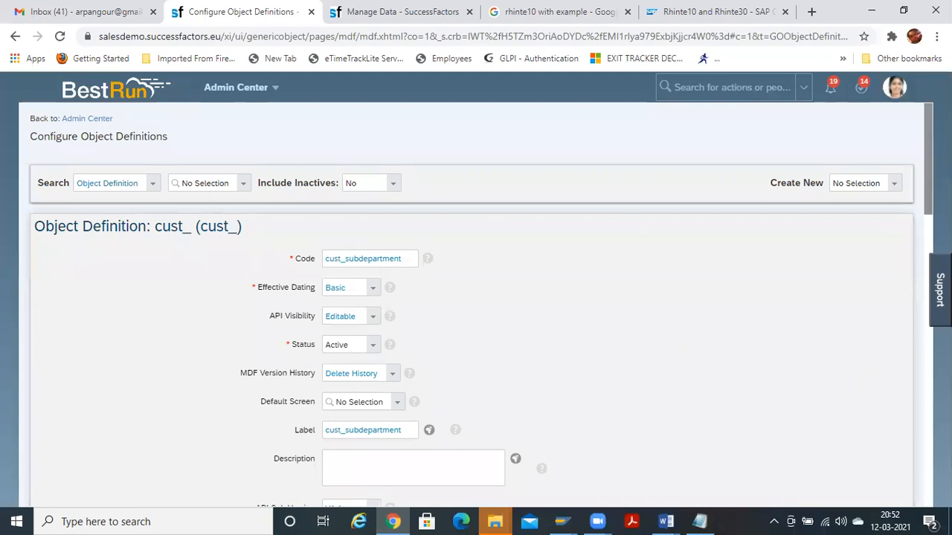
Set the label of the new custom object definition to Sub-Department and leave its description empty
{"action": "scroll", "coordinate": [480, 323], "scroll_direction": "down", "scroll_amount": 2}
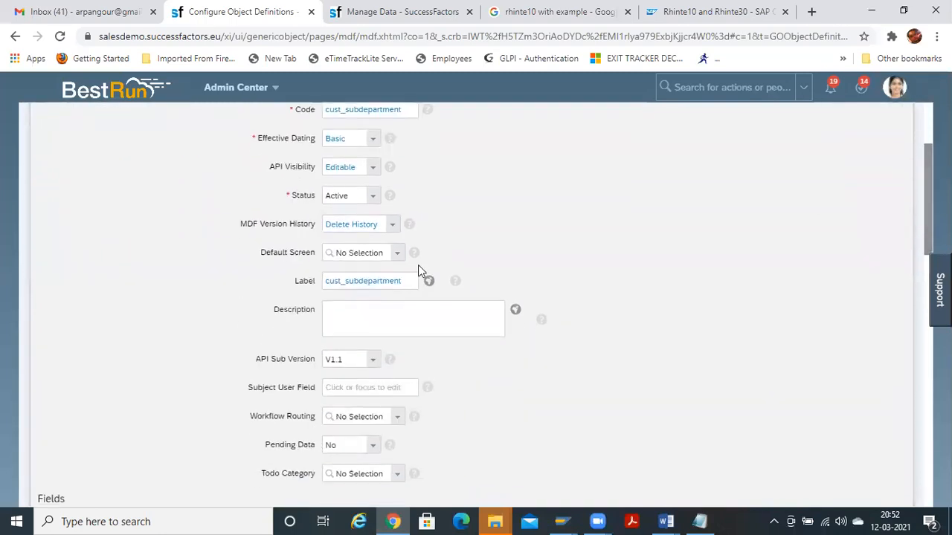
{"action": "left_click", "coordinate": [409, 280]}
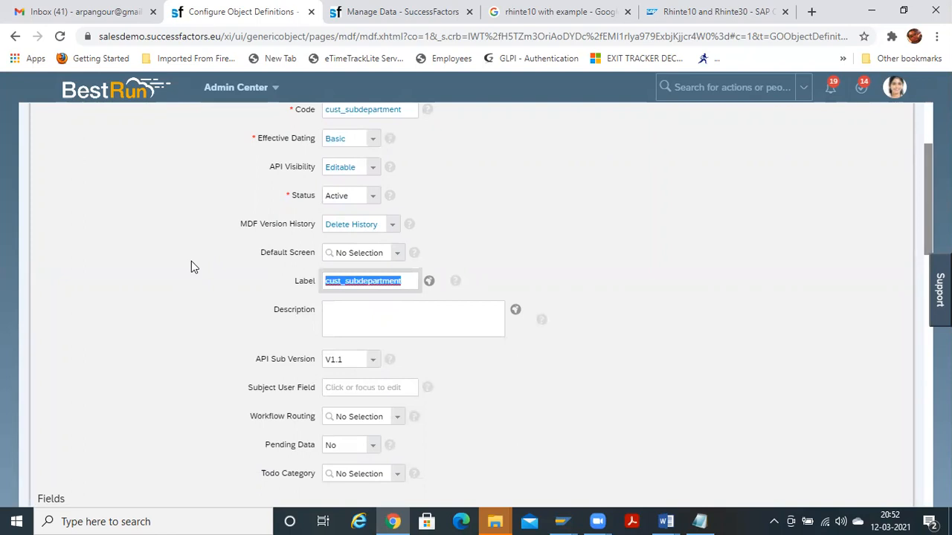
{"action": "type", "text": "Sub"}
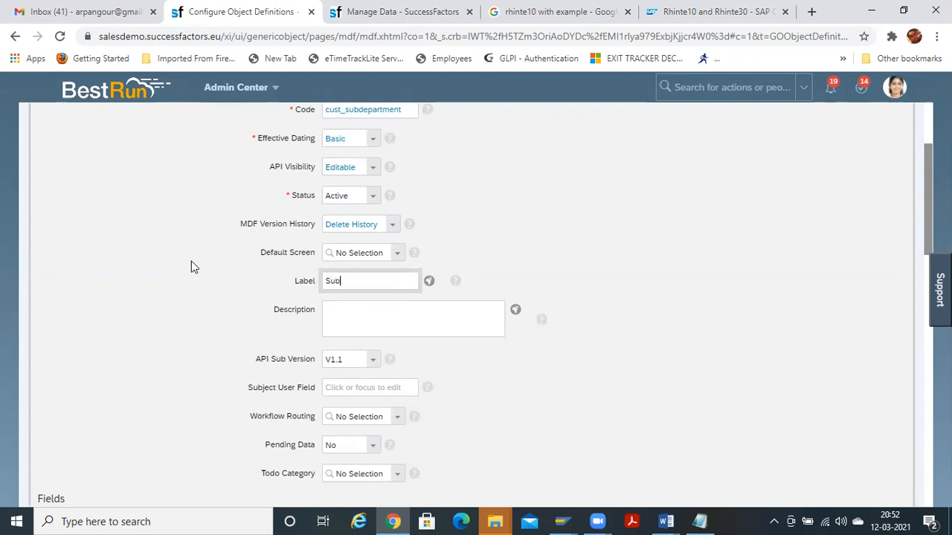
{"action": "type", "text": "-Department"}
{"action": "left_click", "coordinate": [350, 308]}
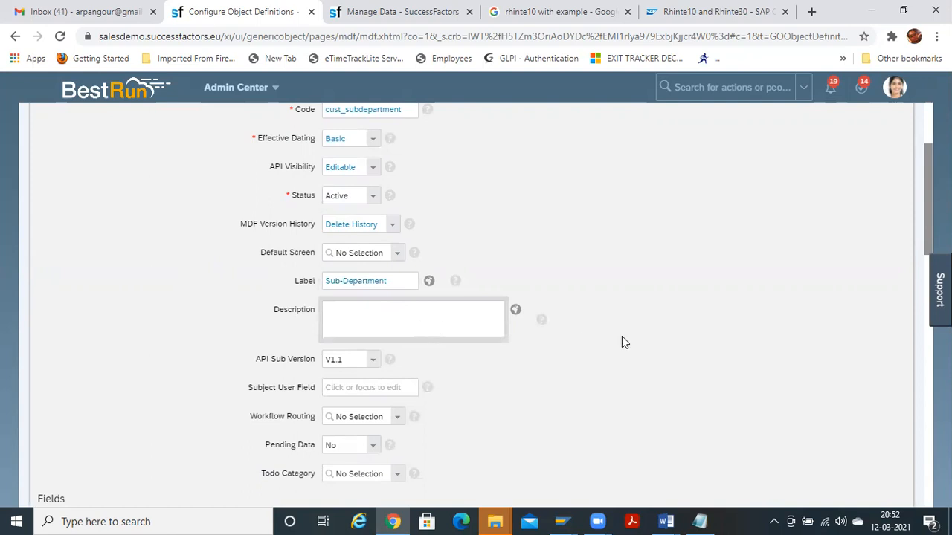
Try No Selection as the API Sub Version and set it back to V1.1
{"action": "left_click", "coordinate": [371, 362]}
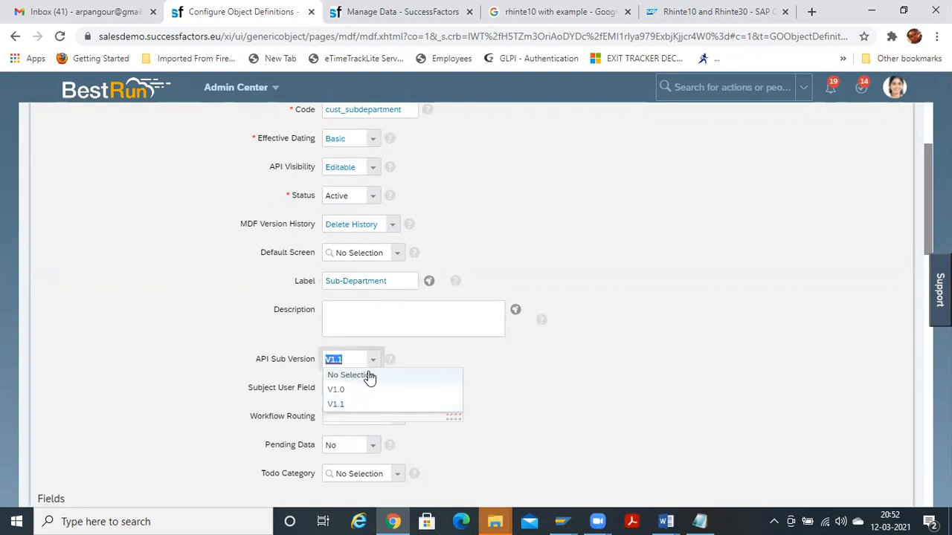
{"action": "left_click", "coordinate": [368, 375]}
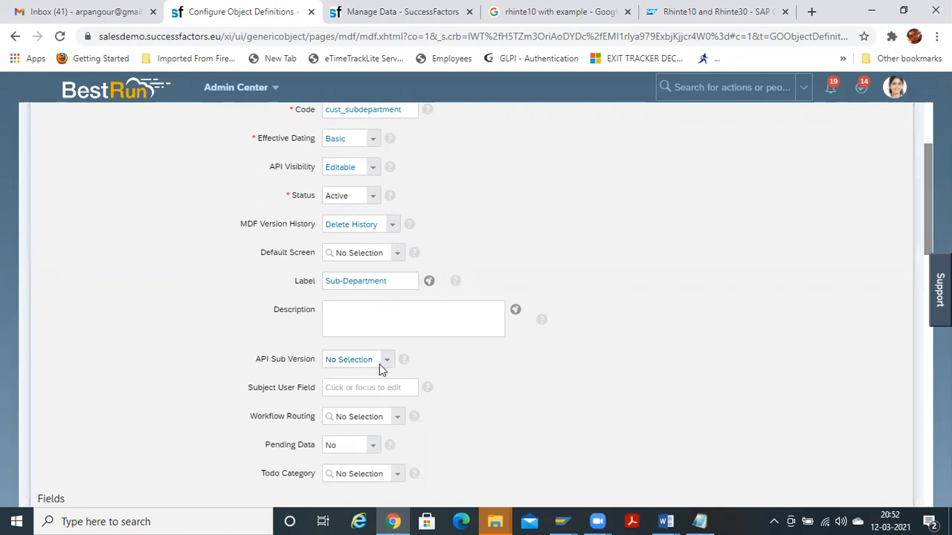
{"action": "left_click", "coordinate": [383, 363]}
{"action": "left_click", "coordinate": [366, 402]}
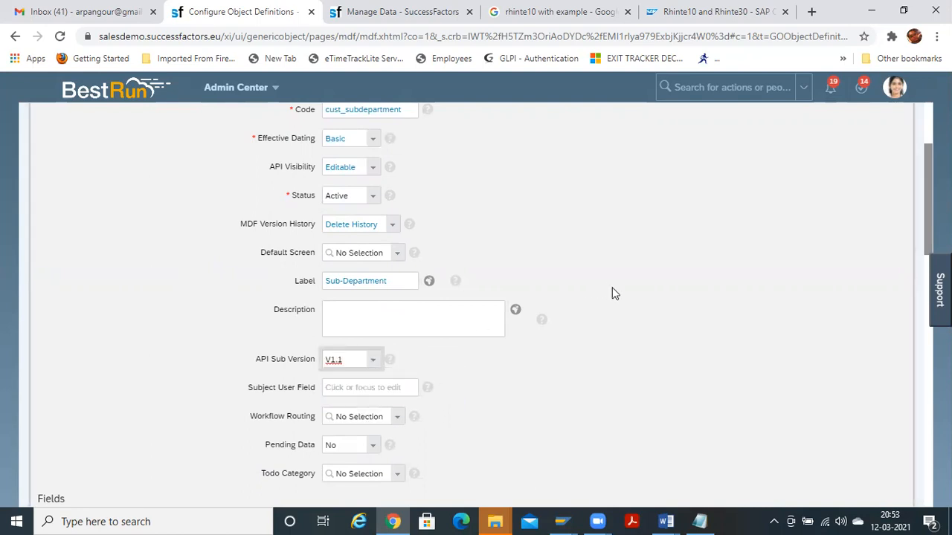
Fill the Subject User Field with externalCode, copied from the name of the first field in the Fields list
{"action": "scroll", "coordinate": [459, 221], "scroll_direction": "down", "scroll_amount": 3}
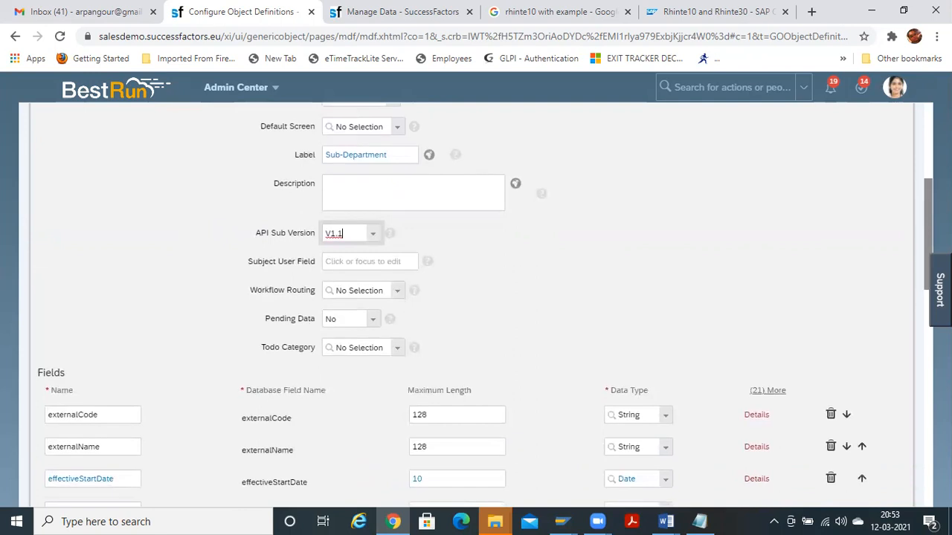
{"action": "left_click", "coordinate": [332, 266]}
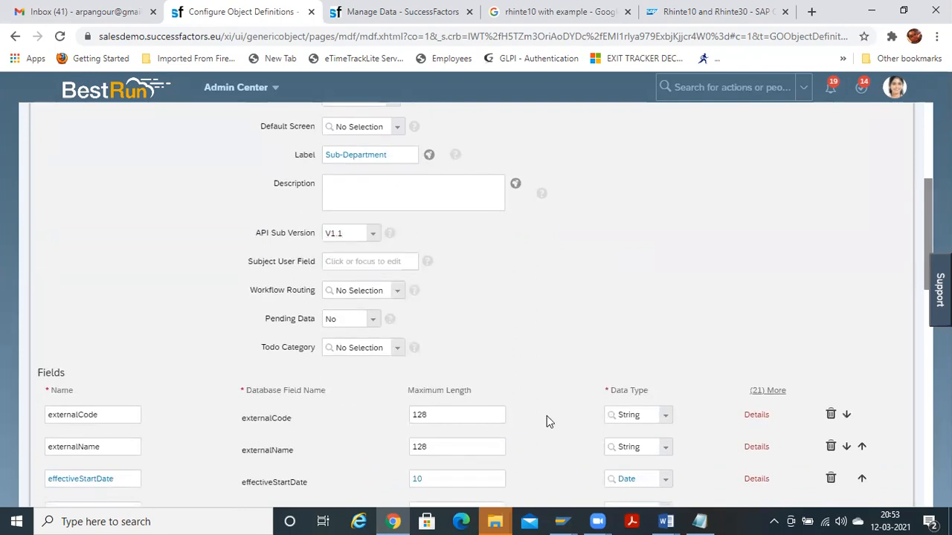
{"action": "left_click_drag", "start_coordinate": [102, 415], "coordinate": [2, 392]}
{"action": "key", "text": "ctrl+c"}
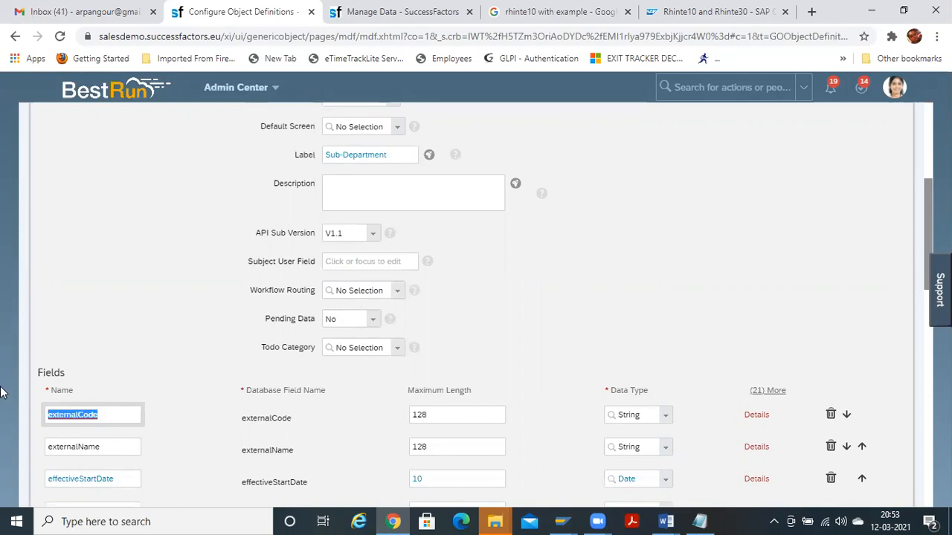
{"action": "left_click", "coordinate": [365, 261]}
{"action": "key", "text": "ctrl+v"}
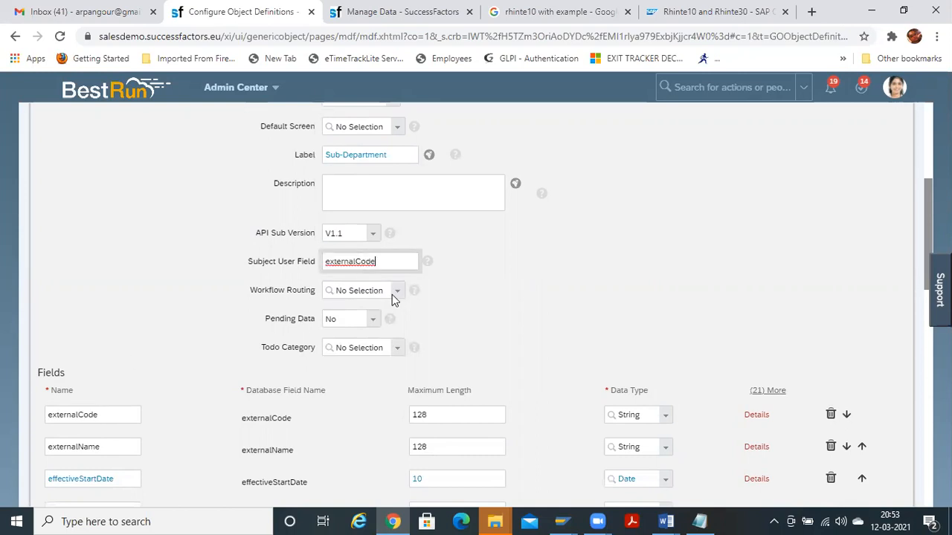
Set Pending Data to Yes and check the Todo Category options, keeping No Selection
{"action": "left_click", "coordinate": [371, 318]}
{"action": "left_click", "coordinate": [347, 351]}
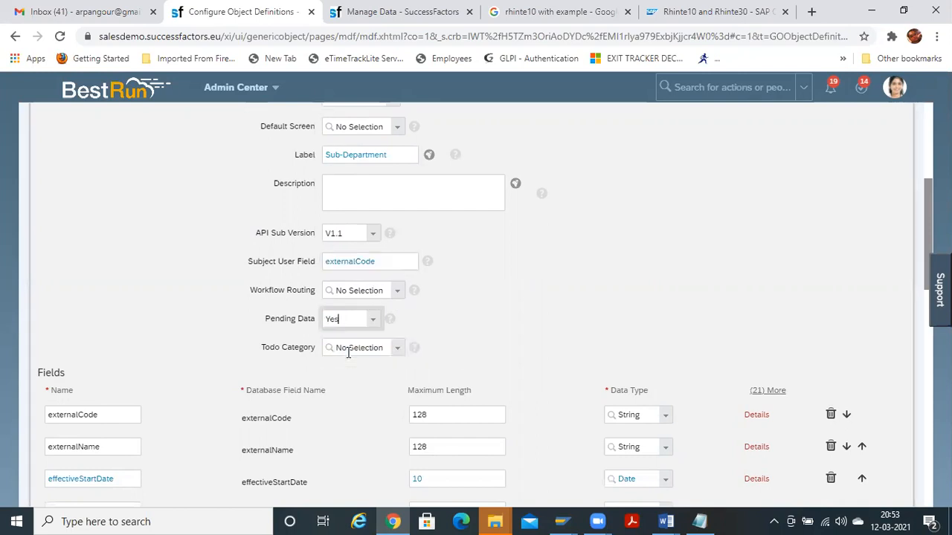
{"action": "left_click", "coordinate": [395, 351]}
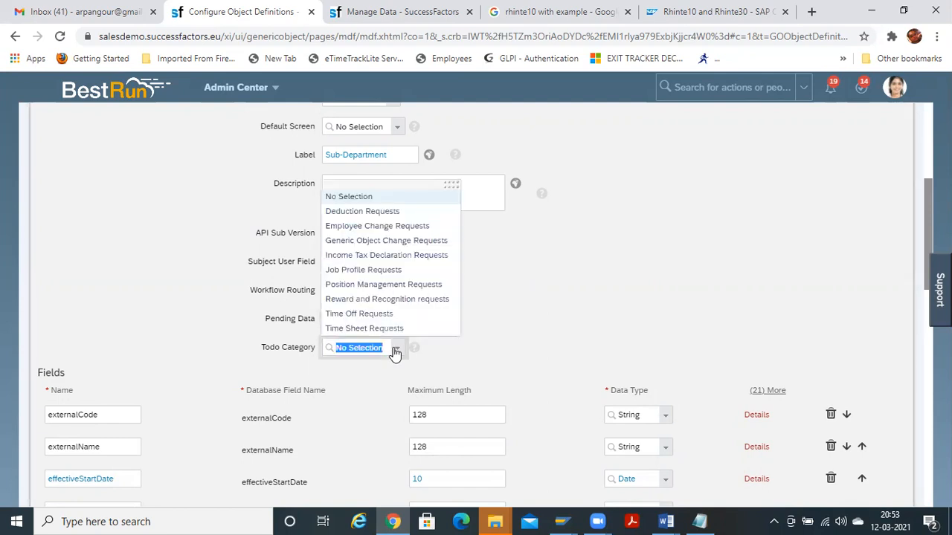
{"action": "left_click", "coordinate": [447, 357]}
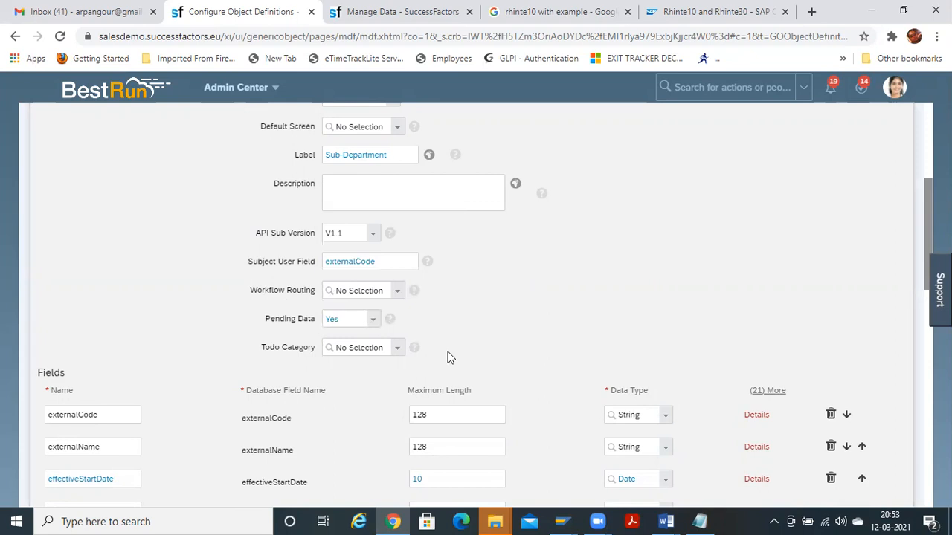
Compare the Subject User Field entry with the externalCode field name and read the help text for Subject User Field
{"action": "left_click_drag", "start_coordinate": [381, 261], "coordinate": [279, 238]}
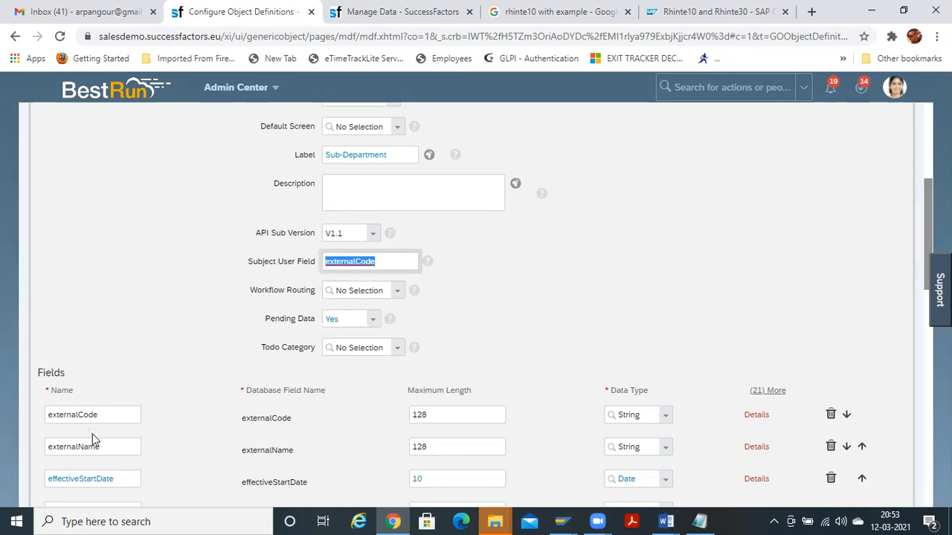
{"action": "left_click_drag", "start_coordinate": [115, 414], "coordinate": [268, 330]}
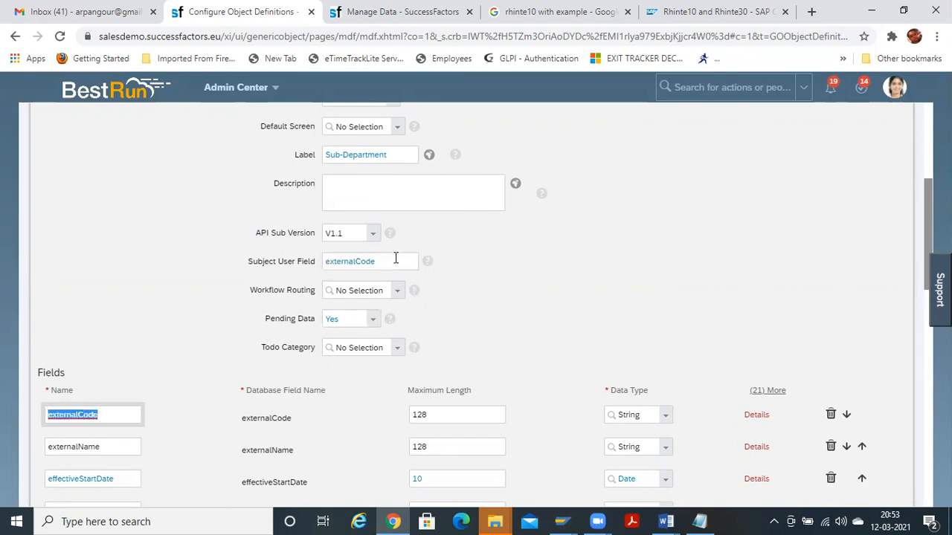
{"action": "left_click_drag", "start_coordinate": [388, 259], "coordinate": [181, 240]}
{"action": "mouse_move", "coordinate": [428, 266]}
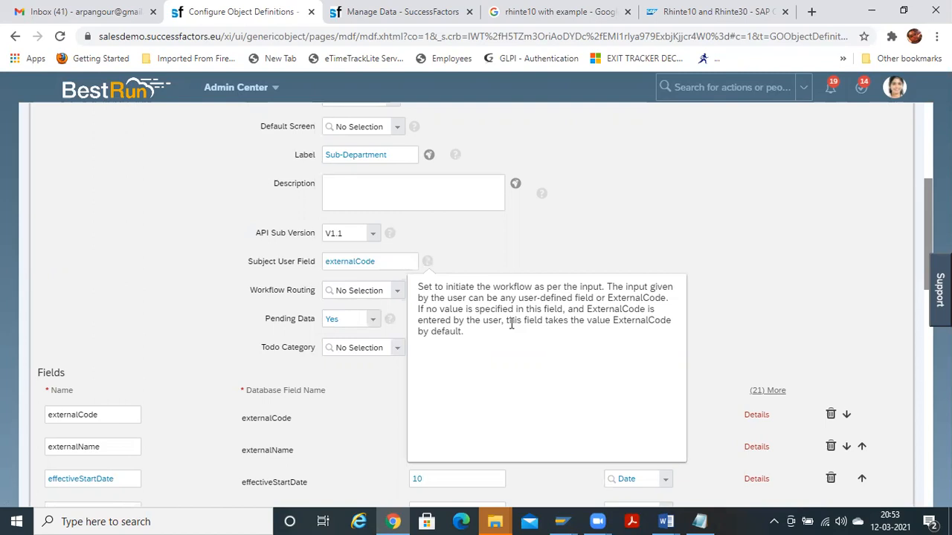
Switch to Manage Data and duplicate its browser tab
{"action": "left_click", "coordinate": [362, 9]}
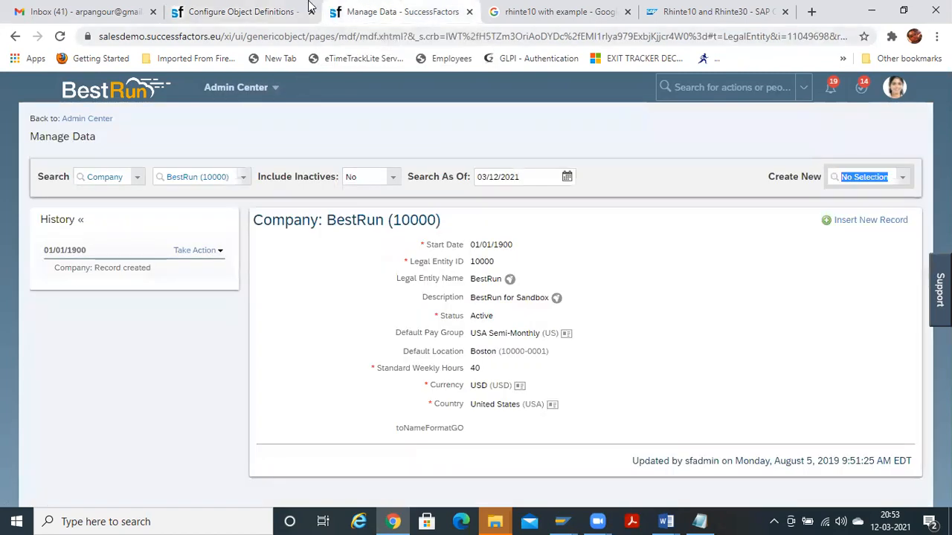
{"action": "left_click", "coordinate": [236, 12]}
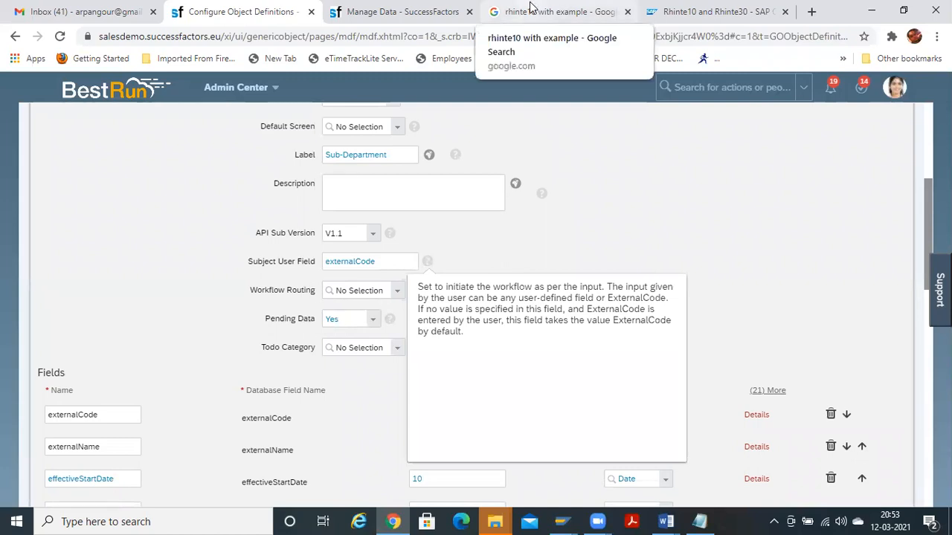
{"action": "left_click", "coordinate": [470, 7]}
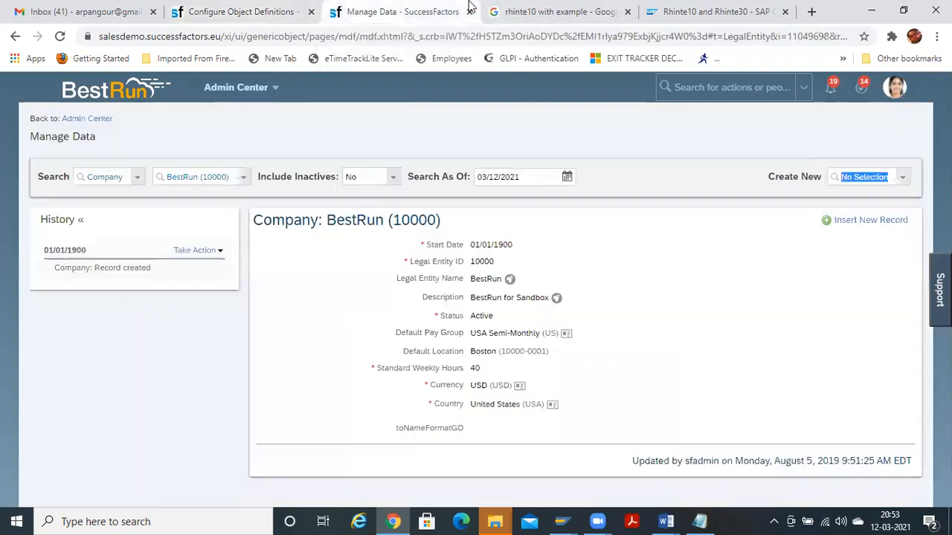
{"action": "left_click", "coordinate": [282, 8]}
{"action": "left_click", "coordinate": [357, 12]}
{"action": "right_click", "coordinate": [357, 12]}
{"action": "left_click", "coordinate": [412, 90]}
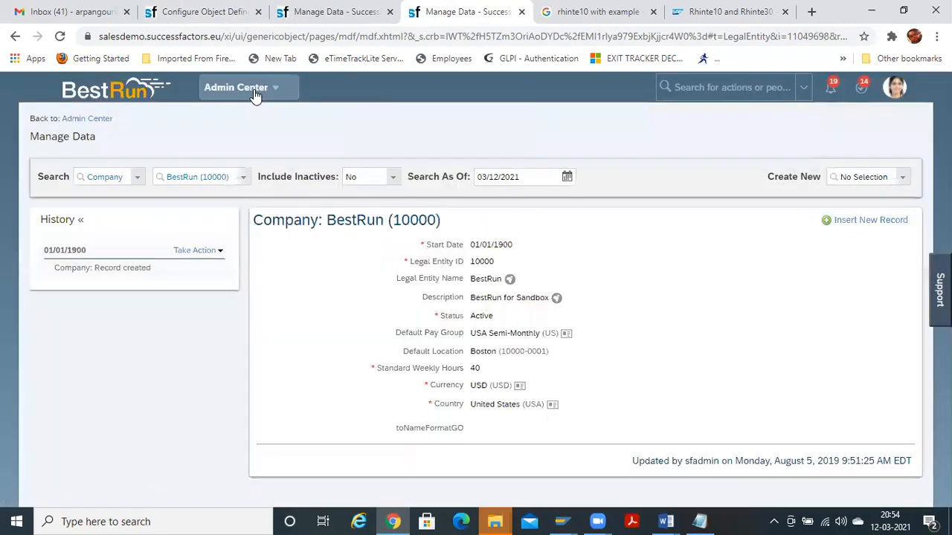
Open My Employee File in the duplicated tab and look through its sections down to Payment Information
{"action": "left_click", "coordinate": [253, 89]}
{"action": "left_click", "coordinate": [254, 418]}
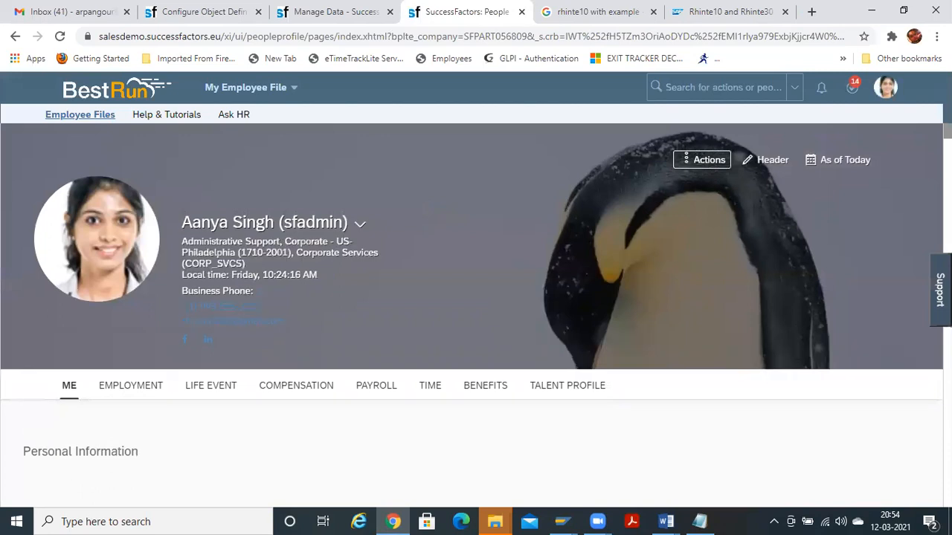
{"action": "scroll", "coordinate": [476, 357], "scroll_direction": "down", "scroll_amount": 10}
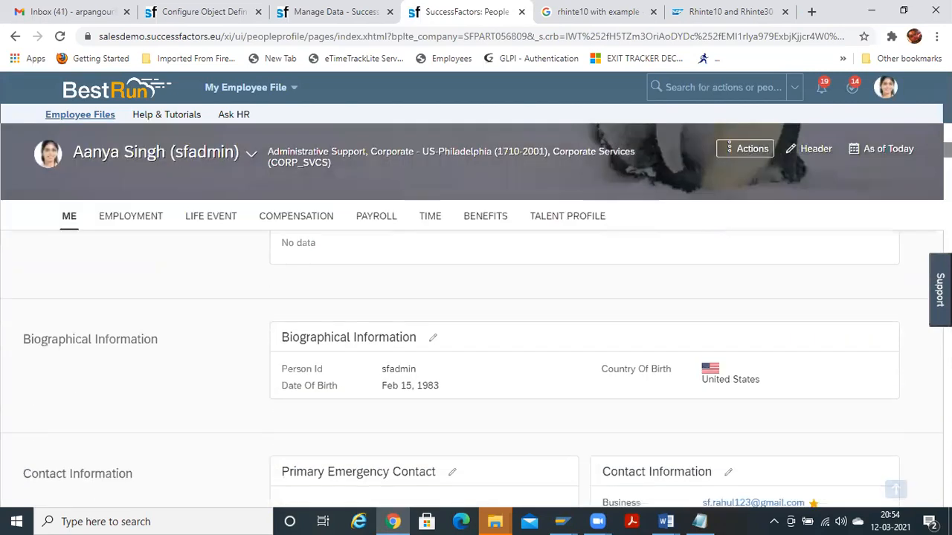
{"action": "scroll", "coordinate": [476, 356], "scroll_direction": "down", "scroll_amount": 8}
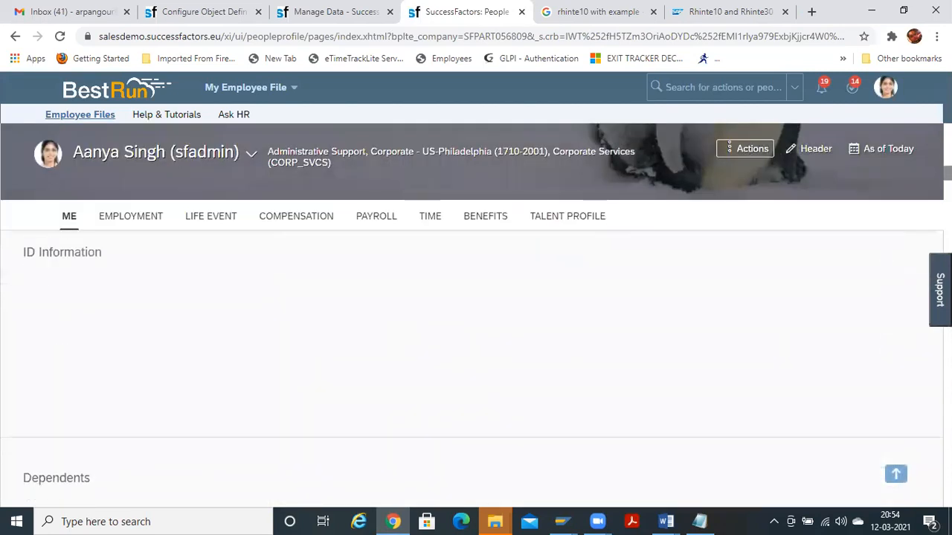
{"action": "scroll", "coordinate": [476, 357], "scroll_direction": "down", "scroll_amount": 1}
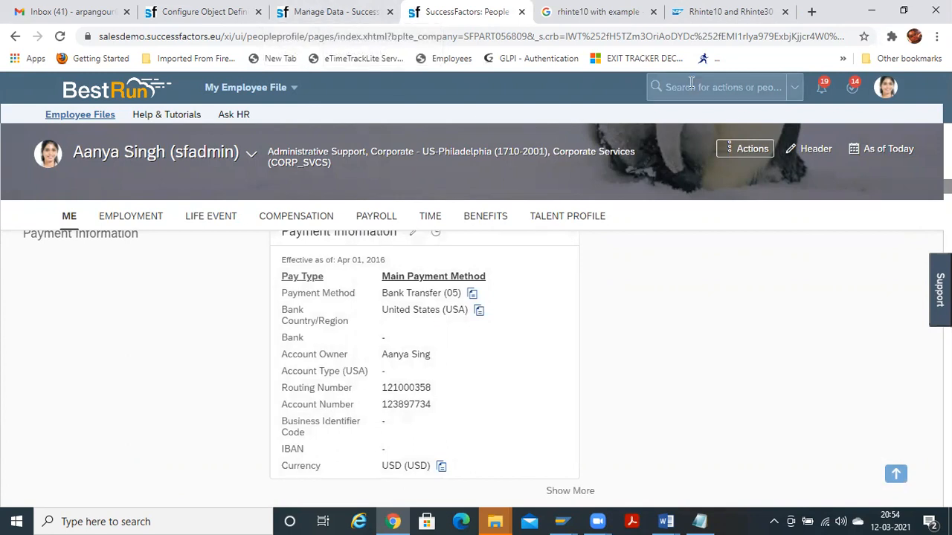
Return to Configure Object Definitions and try to save the sub-department object definition
{"action": "left_click", "coordinate": [334, 11]}
{"action": "left_click", "coordinate": [226, 11]}
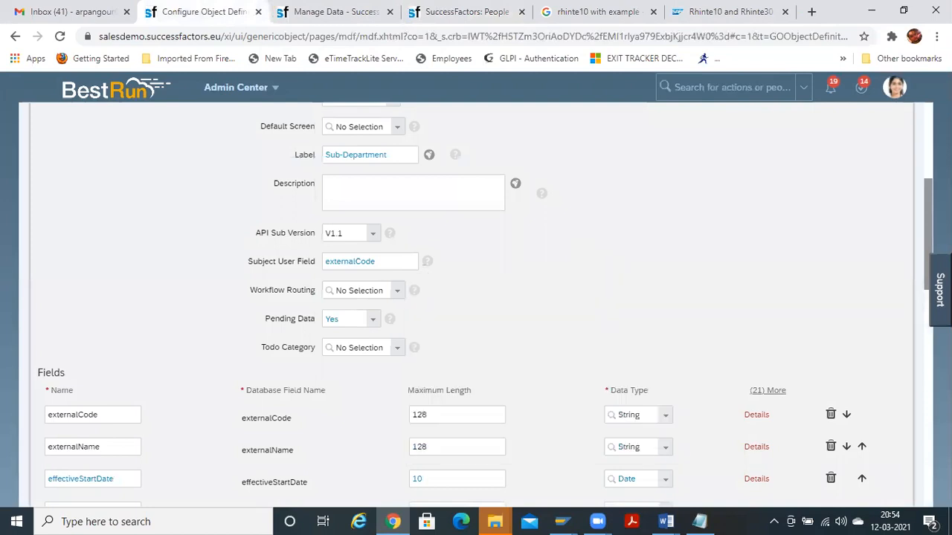
{"action": "scroll", "coordinate": [531, 122], "scroll_direction": "down", "scroll_amount": 2}
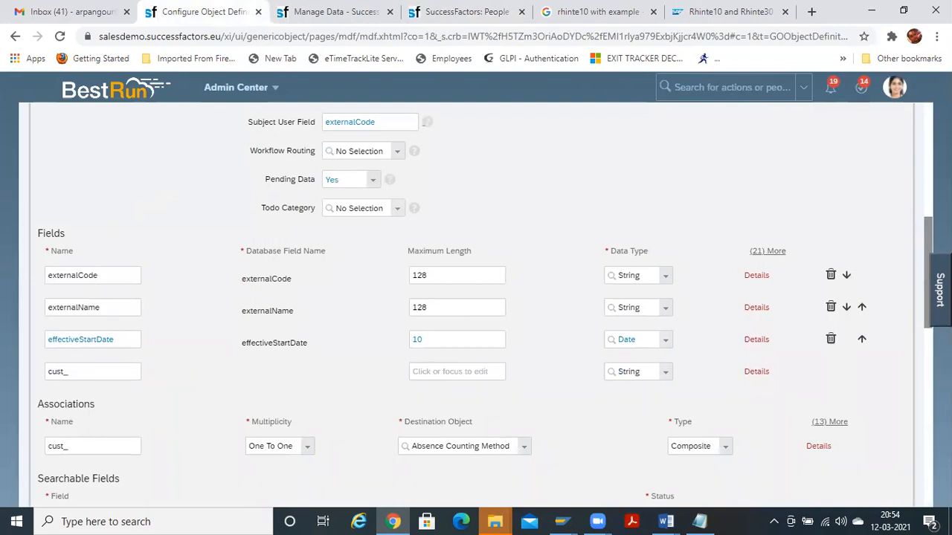
{"action": "left_click_drag", "start_coordinate": [927, 237], "coordinate": [924, 408]}
{"action": "left_click", "coordinate": [885, 488]}
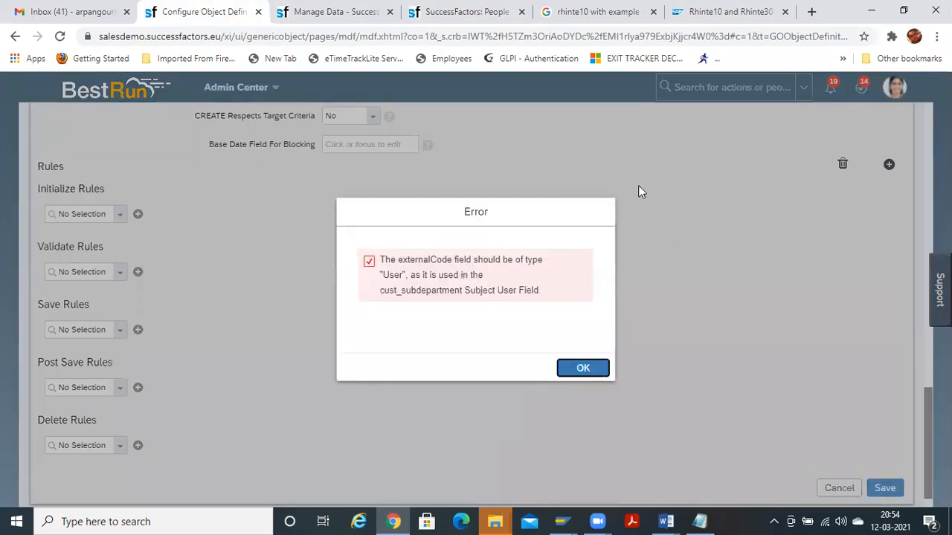
{"action": "left_click", "coordinate": [583, 369]}
Set the data type of the externalCode field to User
{"action": "left_click_drag", "start_coordinate": [928, 426], "coordinate": [919, 202]}
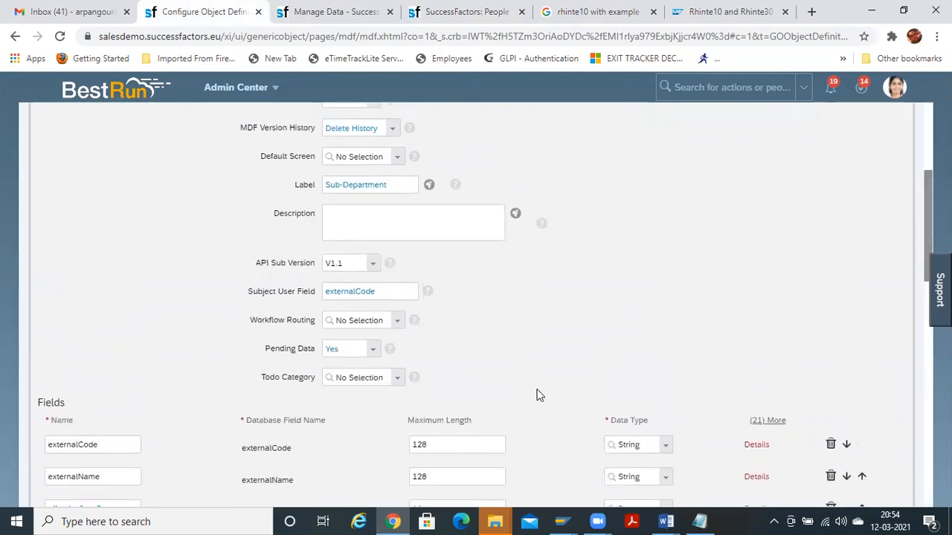
{"action": "left_click", "coordinate": [665, 446]}
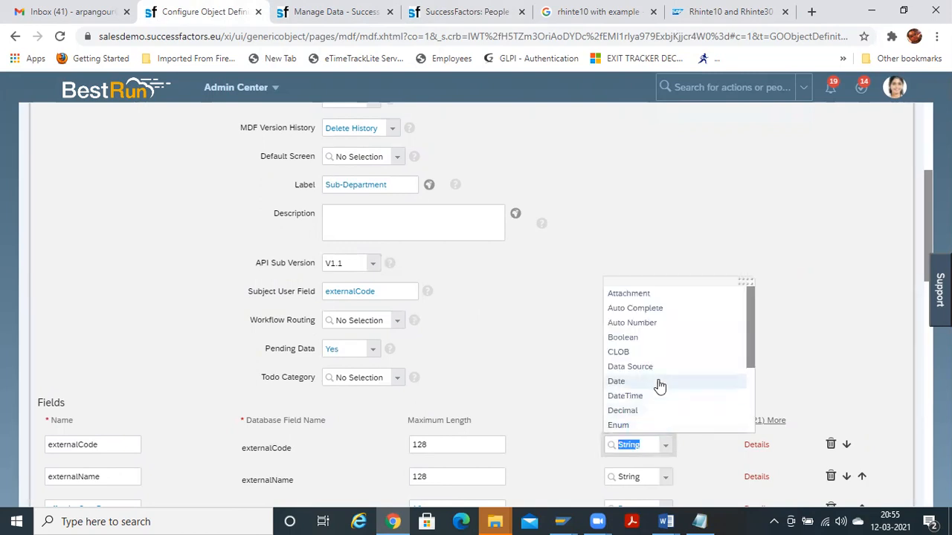
{"action": "type", "text": "use"}
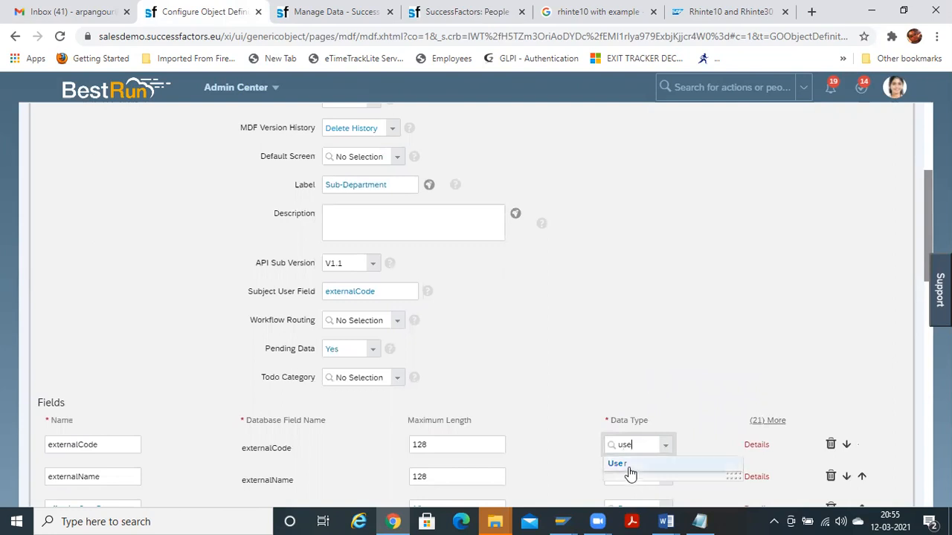
{"action": "left_click", "coordinate": [625, 466]}
Review the remaining field and association settings, then save the sub-department object definition
{"action": "scroll", "coordinate": [476, 298], "scroll_direction": "down", "scroll_amount": 2}
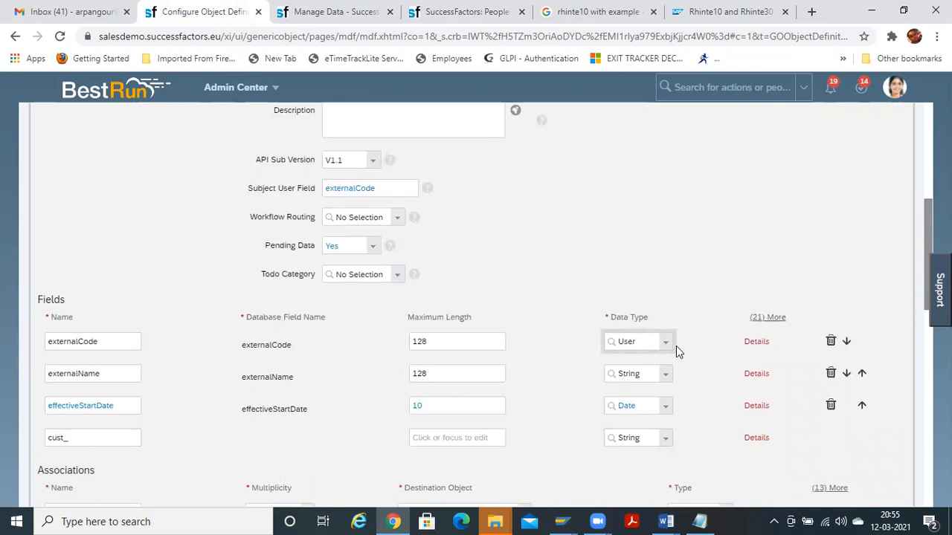
{"action": "scroll", "coordinate": [476, 305], "scroll_direction": "down", "scroll_amount": 5}
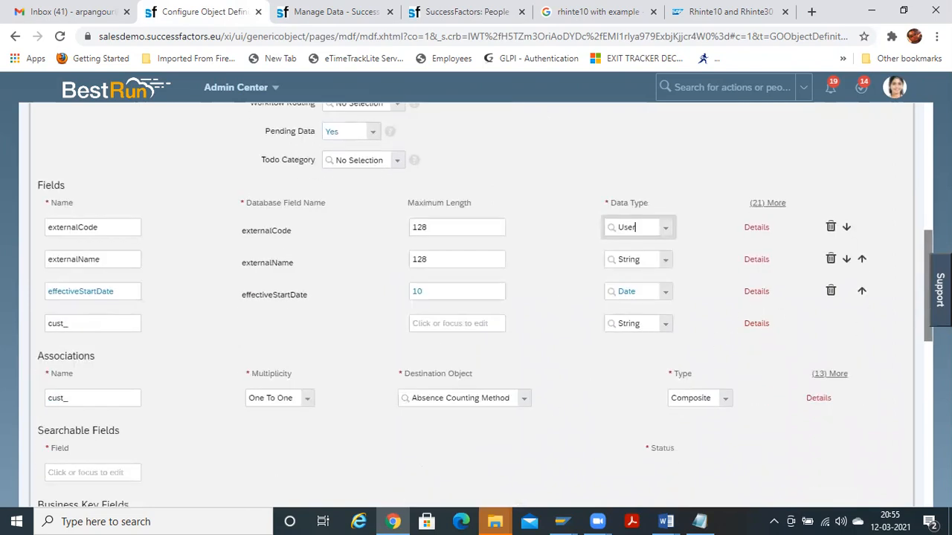
{"action": "scroll", "coordinate": [476, 305], "scroll_direction": "up", "scroll_amount": 1}
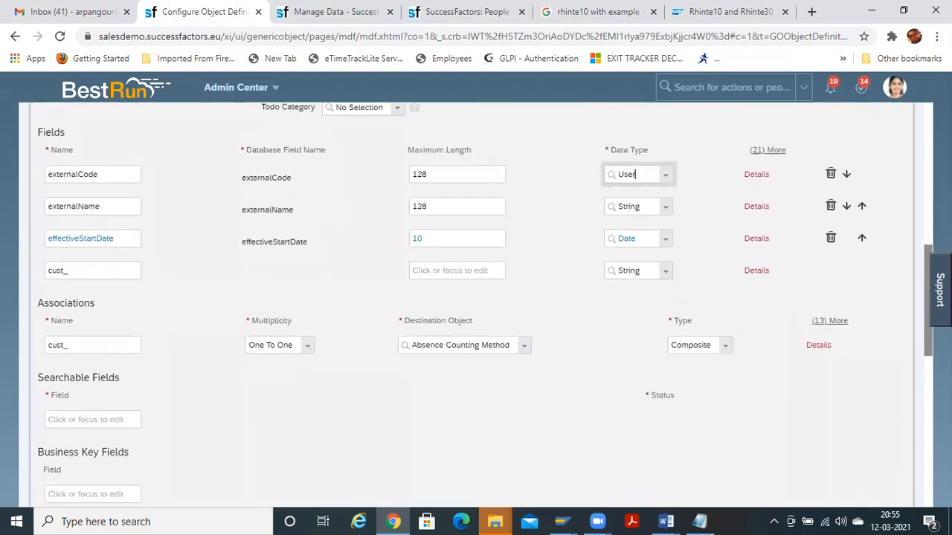
{"action": "scroll", "coordinate": [476, 305], "scroll_direction": "down", "scroll_amount": 10}
{"action": "left_click", "coordinate": [884, 462]}
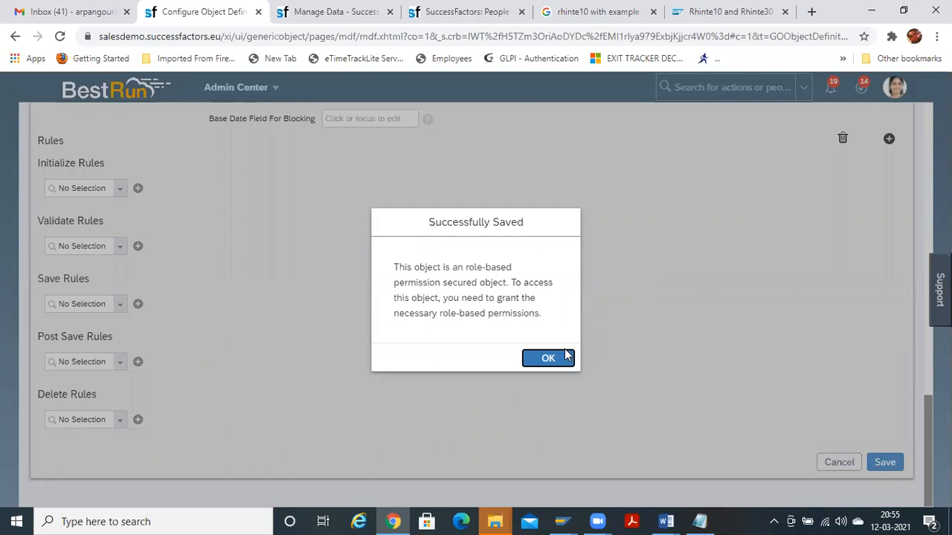
Dismiss the save message and review the saved Sub-Department object definition's general settings and field list
{"action": "left_click", "coordinate": [563, 358]}
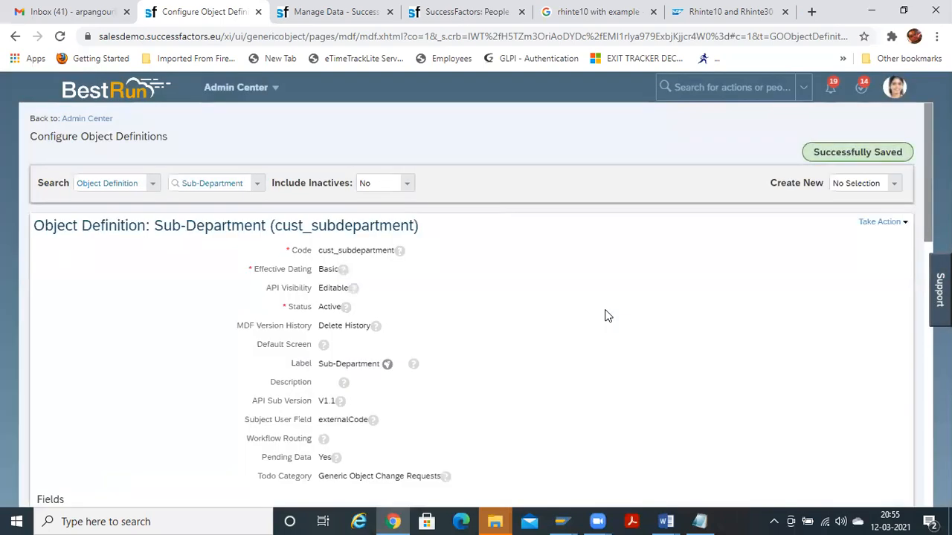
{"action": "scroll", "coordinate": [929, 146], "scroll_direction": "down", "scroll_amount": 4}
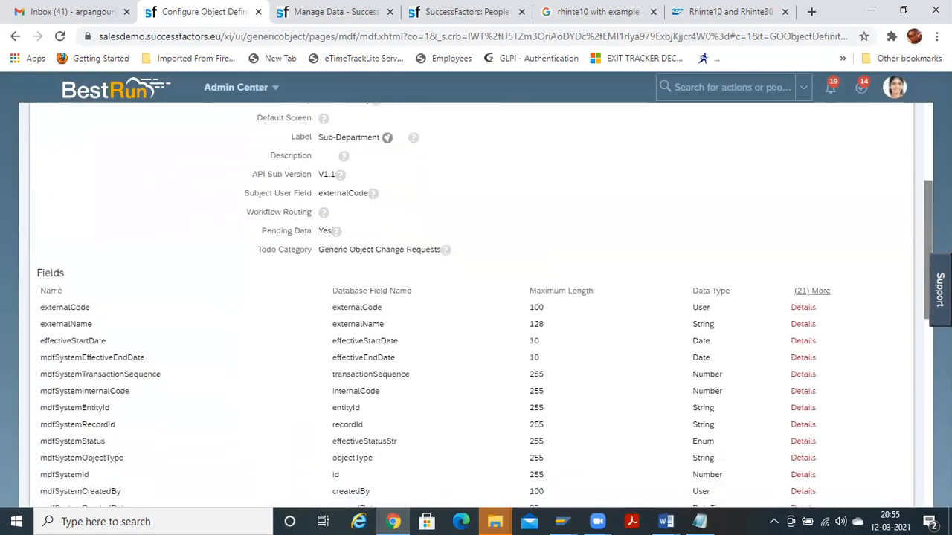
{"action": "left_click_drag", "start_coordinate": [928, 247], "coordinate": [928, 146]}
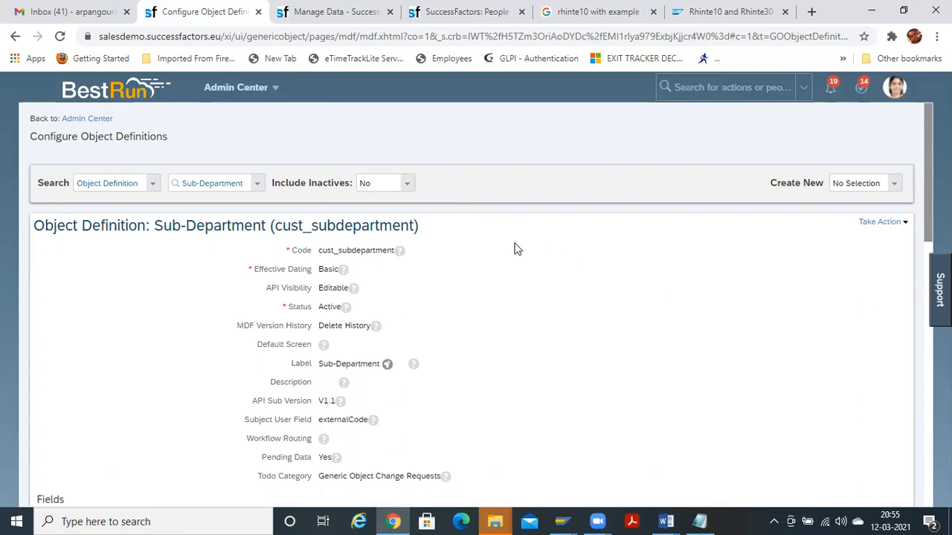
{"action": "left_click_drag", "start_coordinate": [926, 179], "coordinate": [927, 316]}
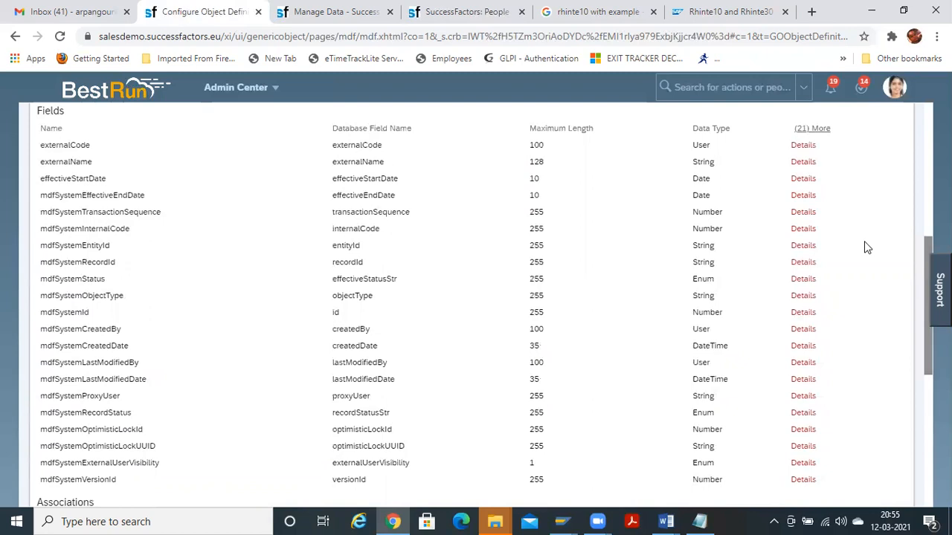
{"action": "left_click_drag", "start_coordinate": [932, 328], "coordinate": [908, 197]}
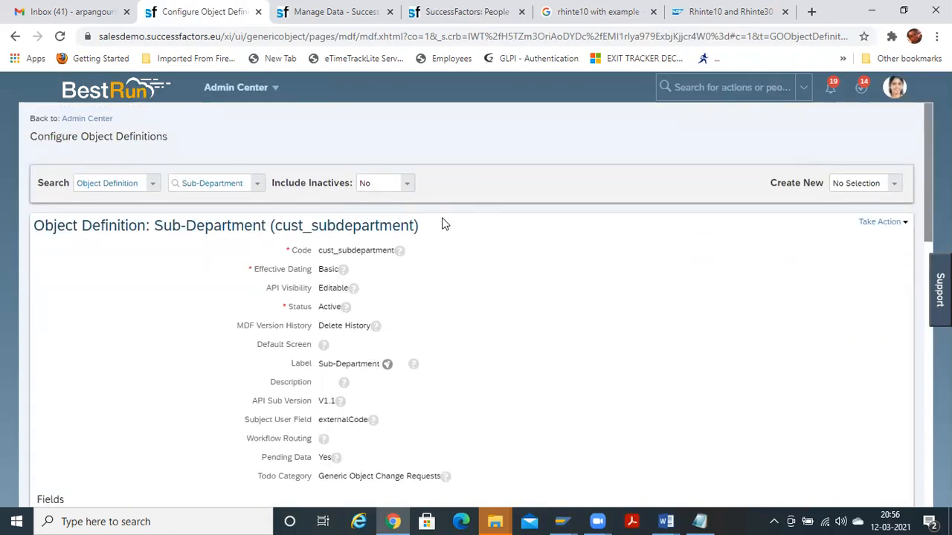
{"action": "scroll", "coordinate": [476, 305], "scroll_direction": "down", "scroll_amount": 1}
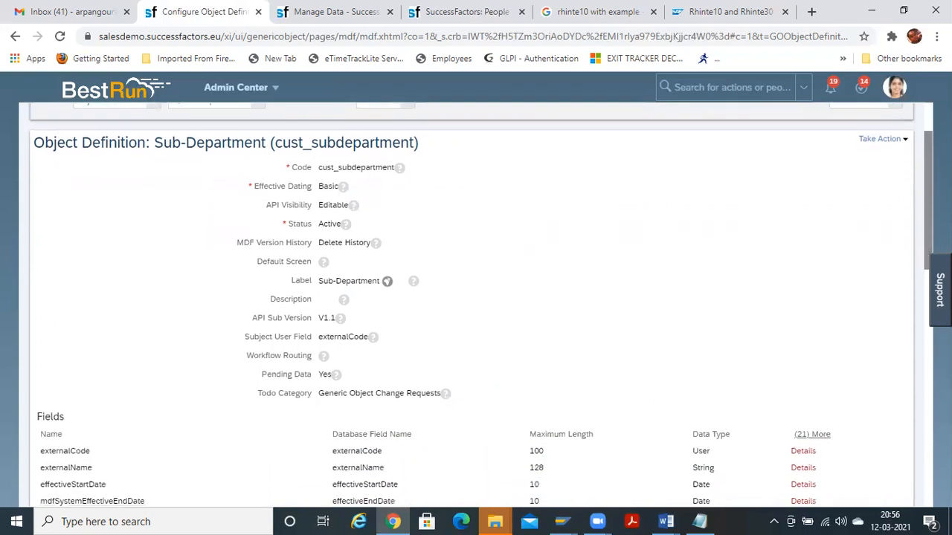
{"action": "scroll", "coordinate": [476, 305], "scroll_direction": "up", "scroll_amount": 1}
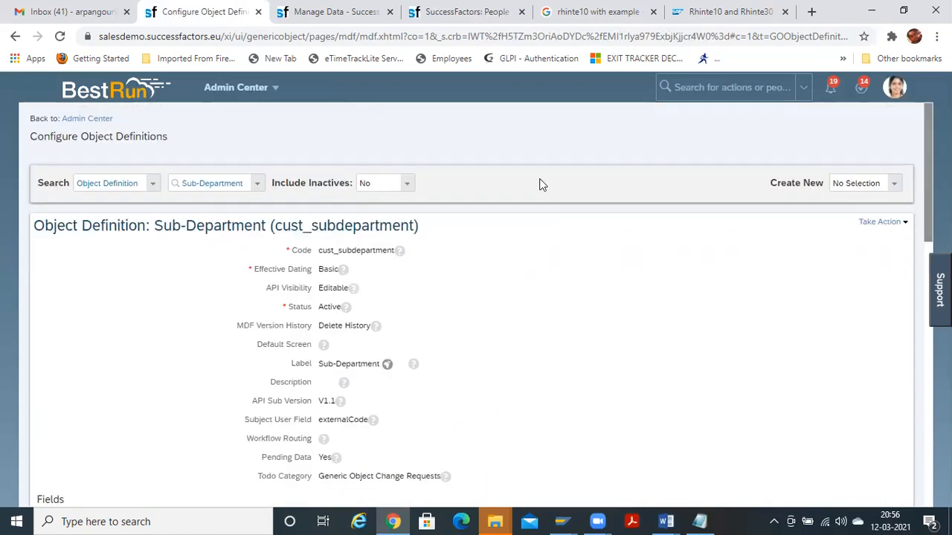
Switch to Manage Data and search the object types available for creating a new record for "sub-"
{"action": "left_click", "coordinate": [335, 11]}
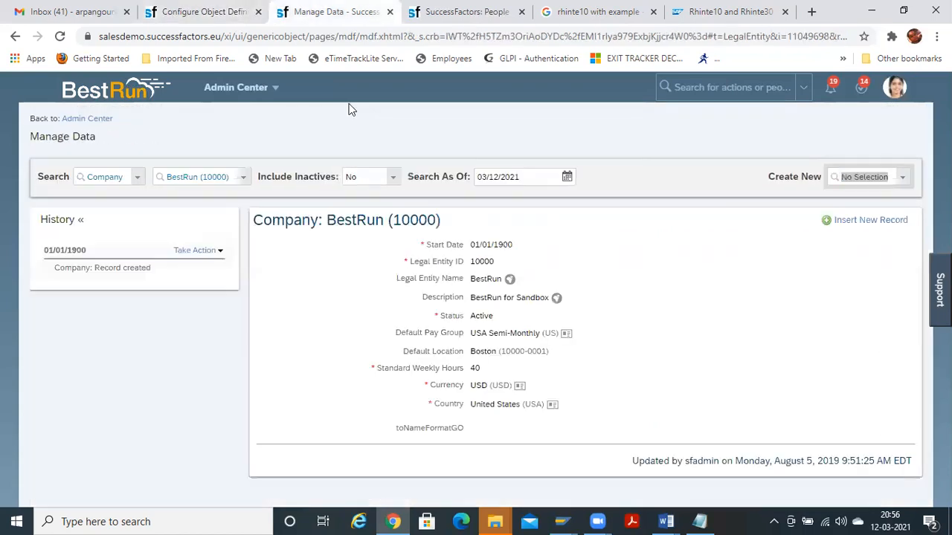
{"action": "left_click", "coordinate": [903, 179]}
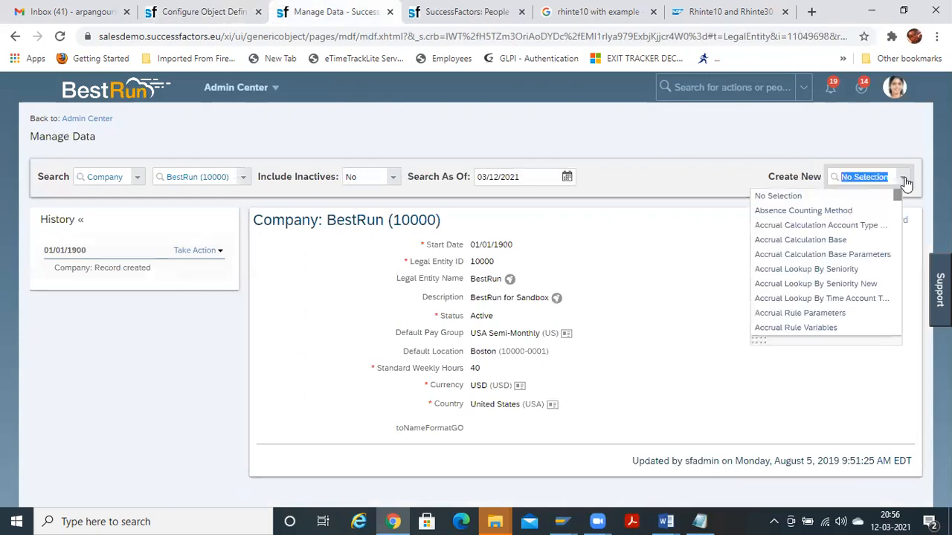
{"action": "type", "text": "sub"}
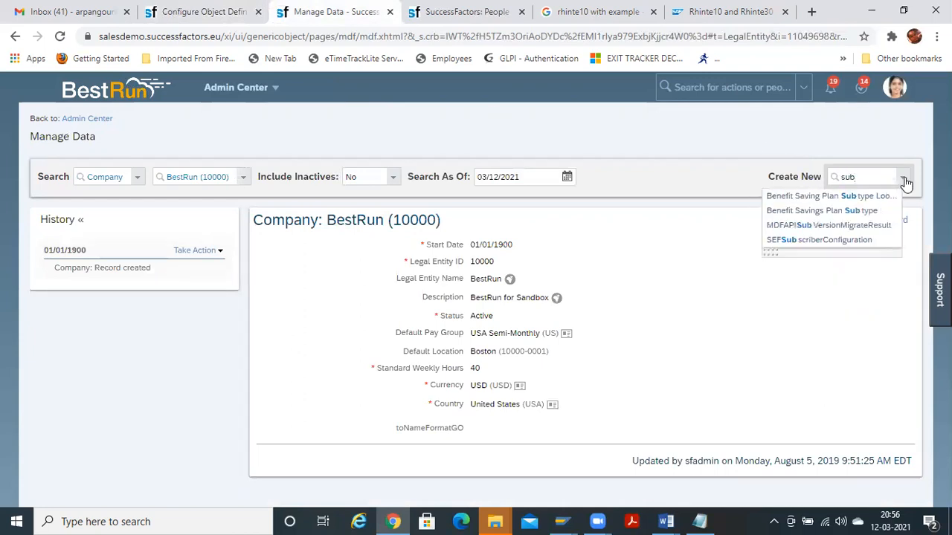
{"action": "type", "text": "-"}
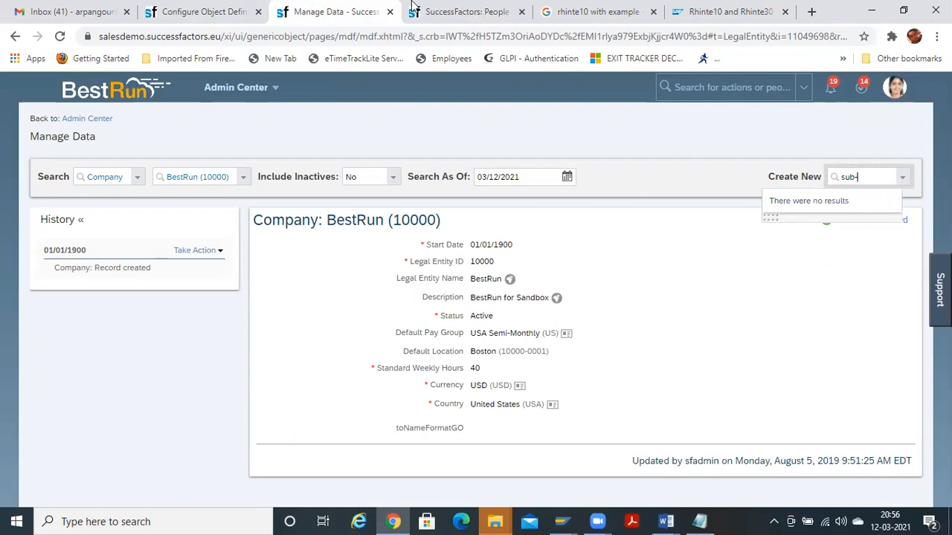
Back in Configure Object Definitions, open the Sub-Department definition for correction and set Secured to No in its Security section
{"action": "left_click", "coordinate": [181, 15]}
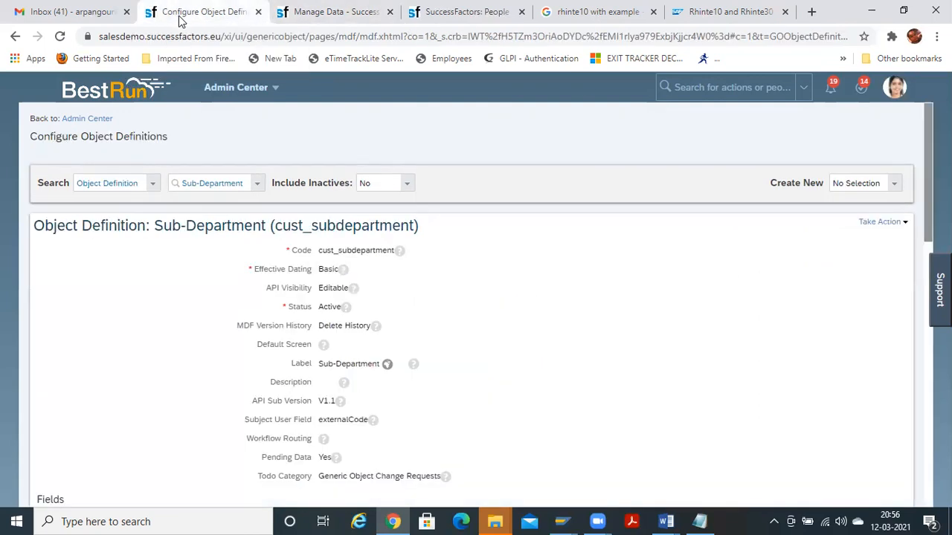
{"action": "left_click", "coordinate": [880, 222]}
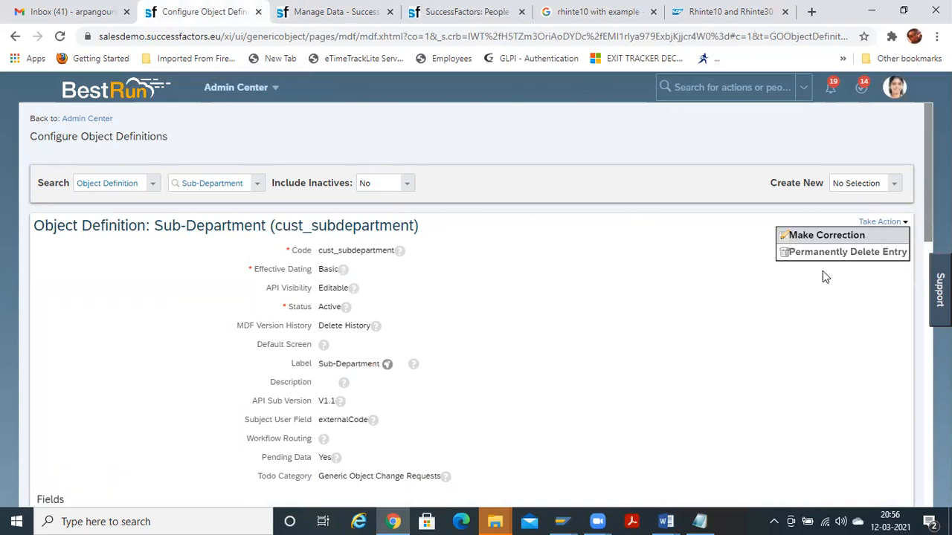
{"action": "left_click", "coordinate": [823, 236]}
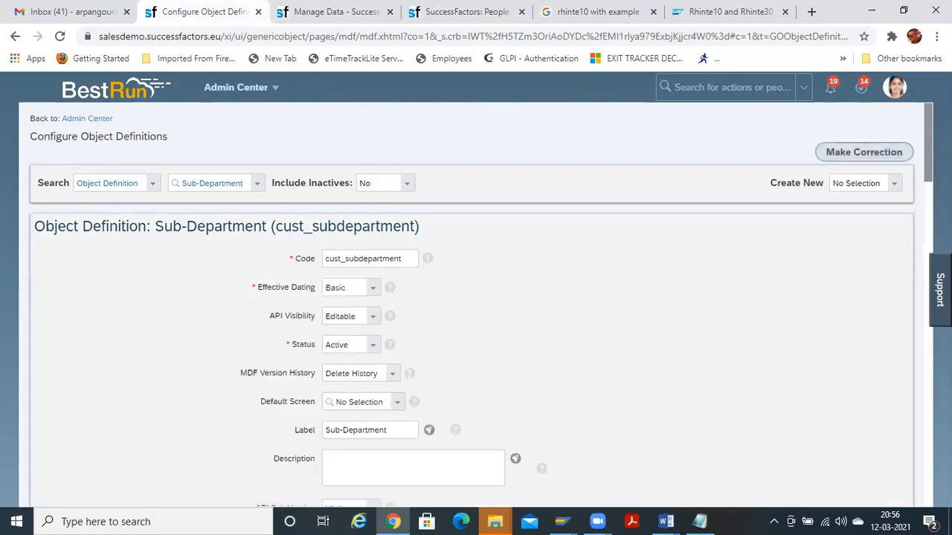
{"action": "scroll", "coordinate": [476, 297], "scroll_direction": "down", "scroll_amount": 2}
{"action": "scroll", "coordinate": [476, 305], "scroll_direction": "down", "scroll_amount": 5}
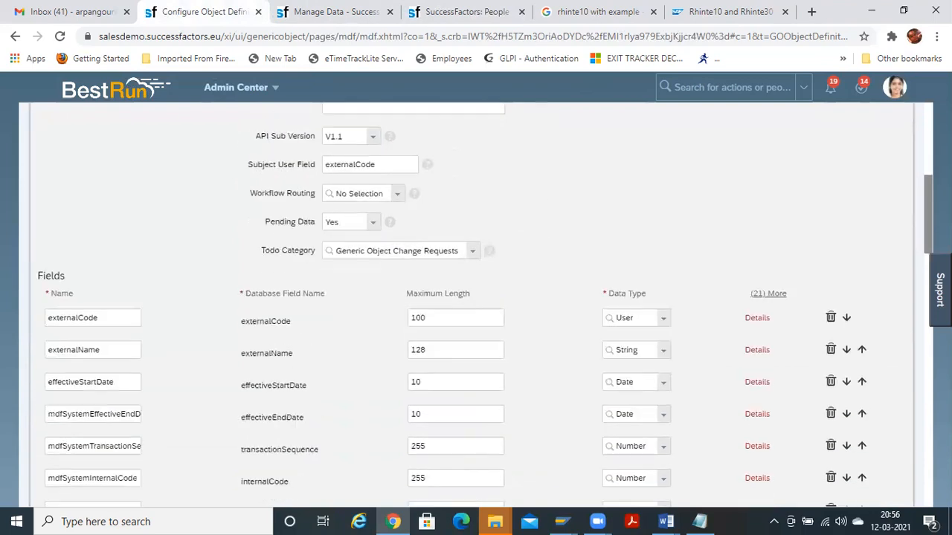
{"action": "scroll", "coordinate": [476, 297], "scroll_direction": "up", "scroll_amount": 1}
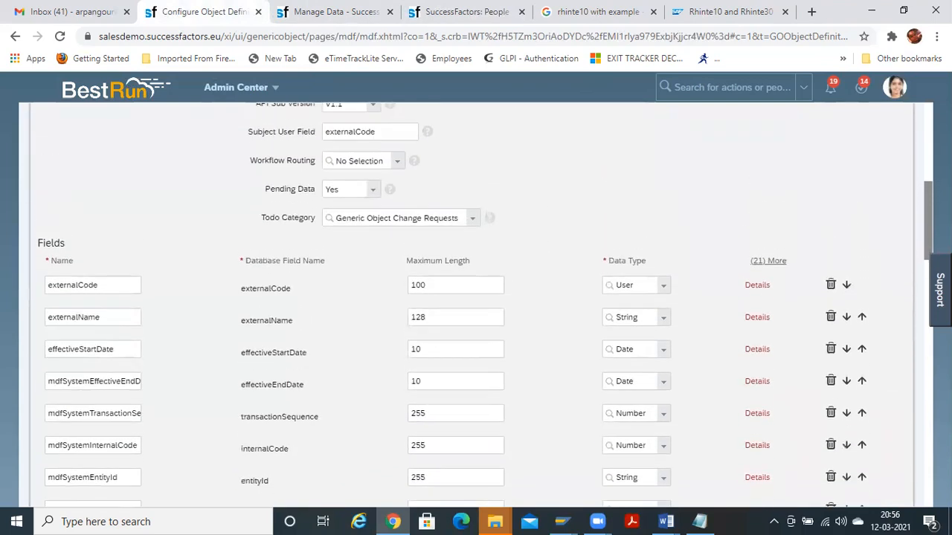
{"action": "scroll", "coordinate": [476, 297], "scroll_direction": "down", "scroll_amount": 9}
{"action": "scroll", "coordinate": [666, 366], "scroll_direction": "down", "scroll_amount": 4}
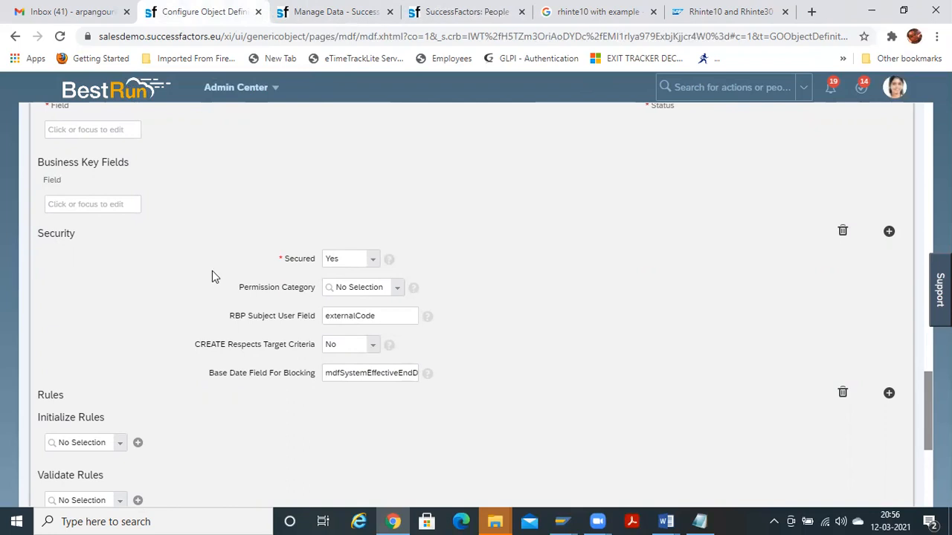
{"action": "left_click", "coordinate": [374, 259]}
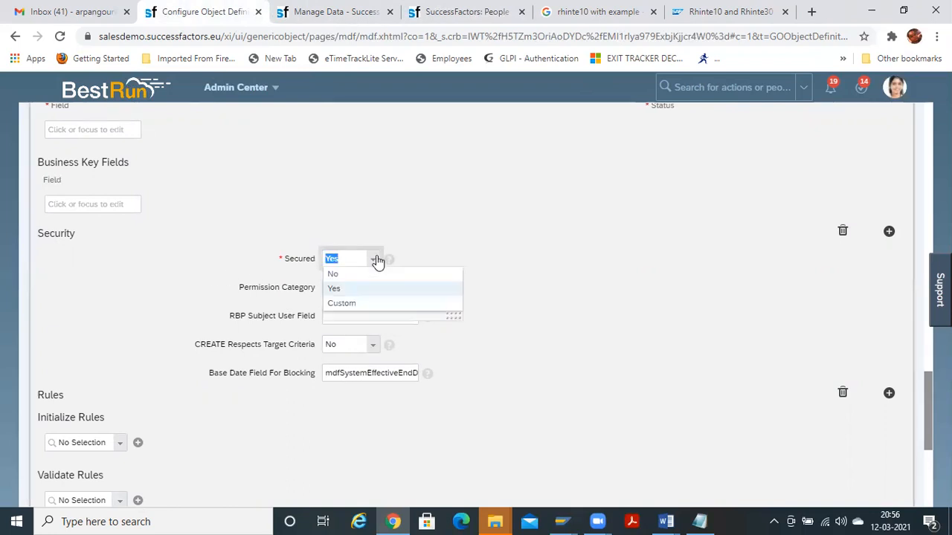
{"action": "left_click", "coordinate": [366, 274]}
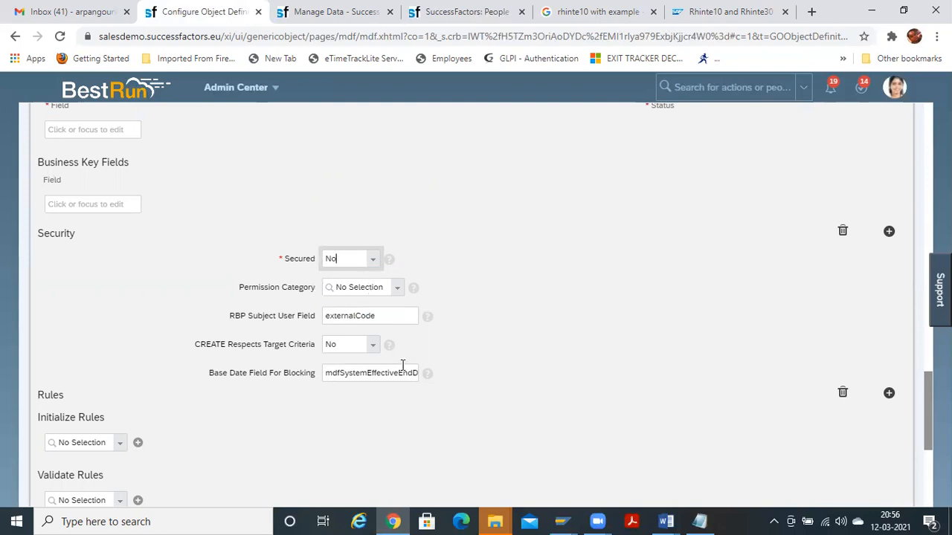
Set CREATE Respects Target Criteria to Yes and save the corrected definition, confirming that the object becomes non-secure
{"action": "left_click", "coordinate": [370, 349]}
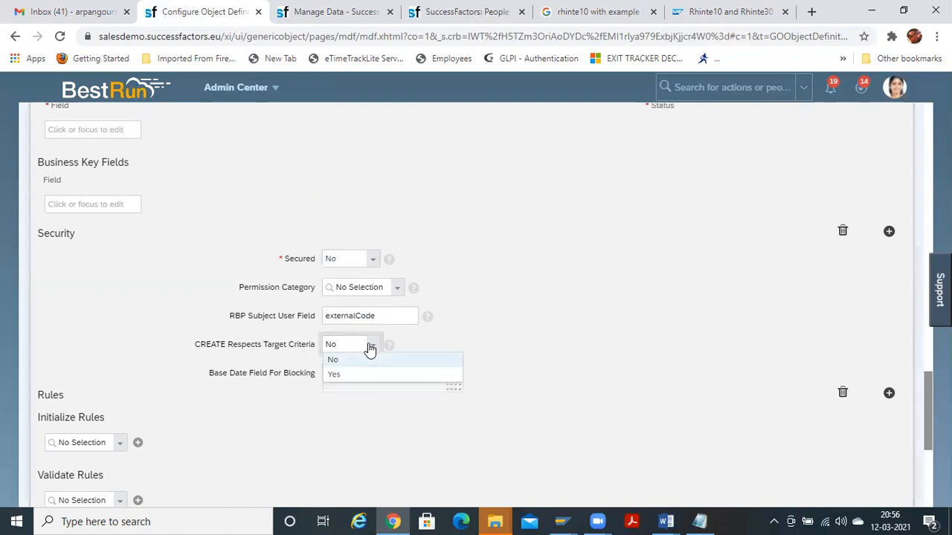
{"action": "left_click", "coordinate": [359, 374]}
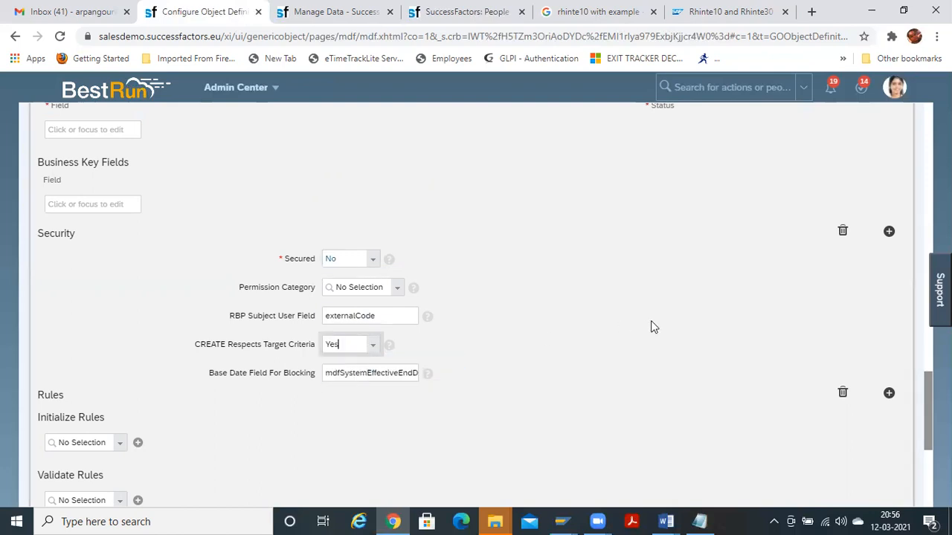
{"action": "scroll", "coordinate": [485, 304], "scroll_direction": "down", "scroll_amount": 3}
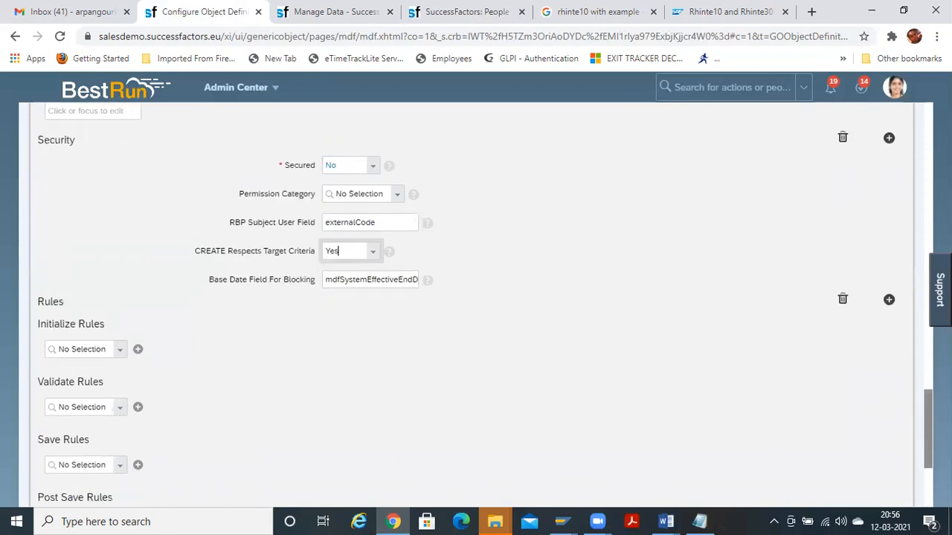
{"action": "scroll", "coordinate": [485, 304], "scroll_direction": "down", "scroll_amount": 1}
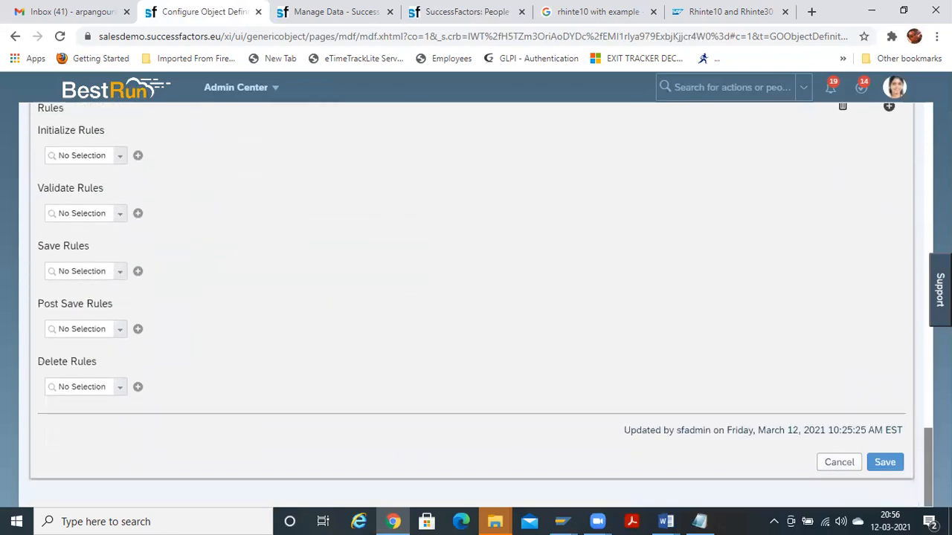
{"action": "left_click", "coordinate": [885, 463]}
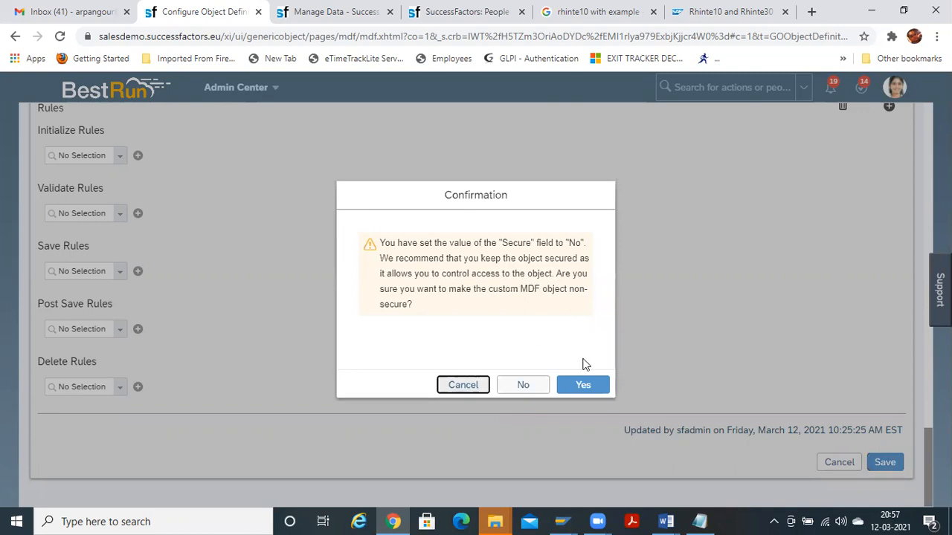
{"action": "left_click", "coordinate": [583, 385]}
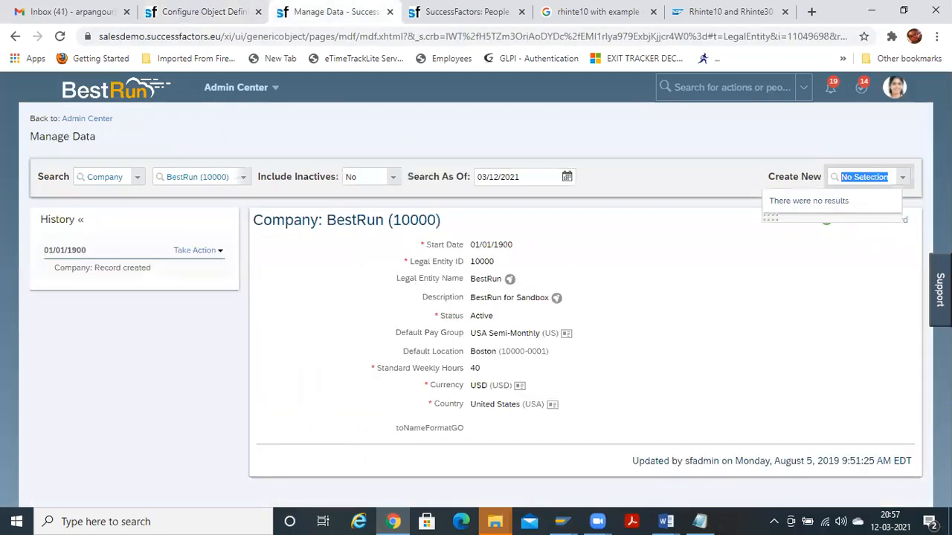
Reload the Manage Data page and start creating a new Sub-Department record
{"action": "key", "text": "F6"}
{"action": "key", "text": "F5"}
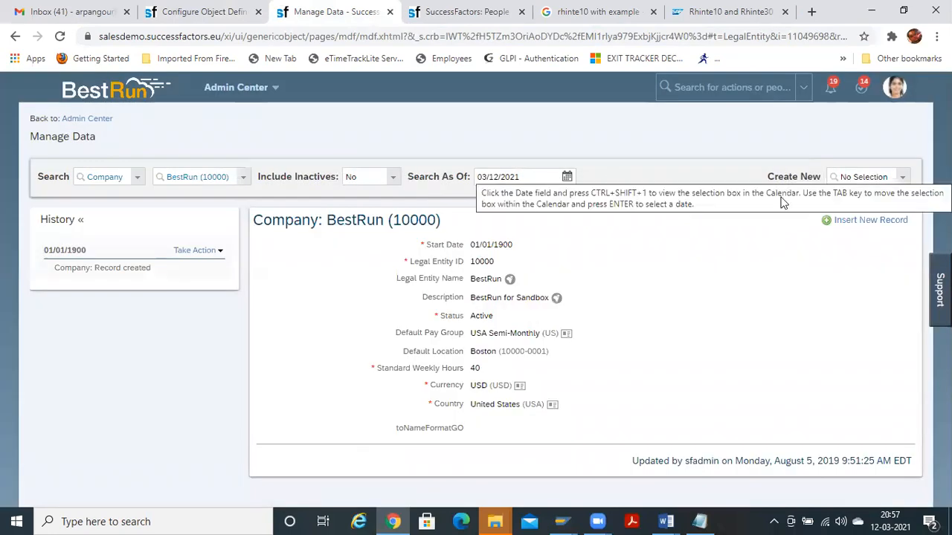
{"action": "left_click", "coordinate": [907, 178]}
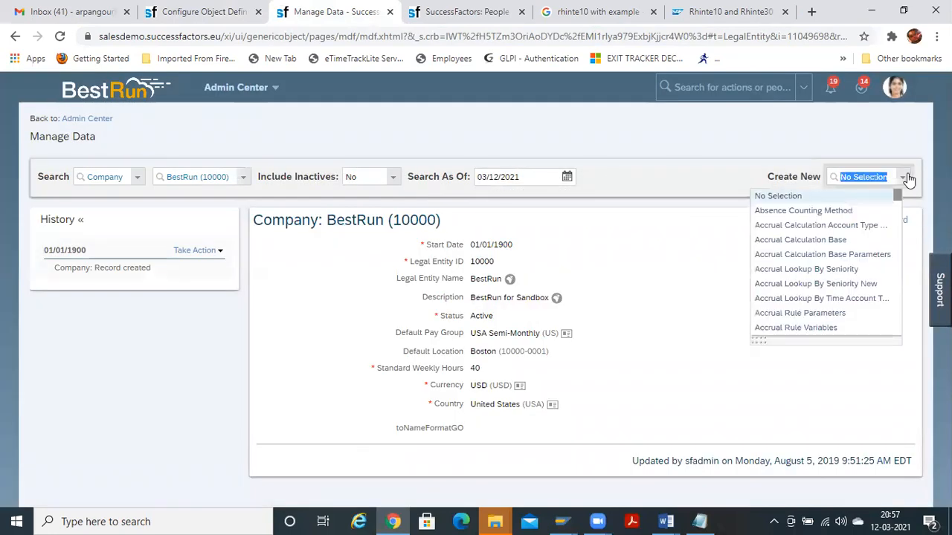
{"action": "type", "text": "sub"}
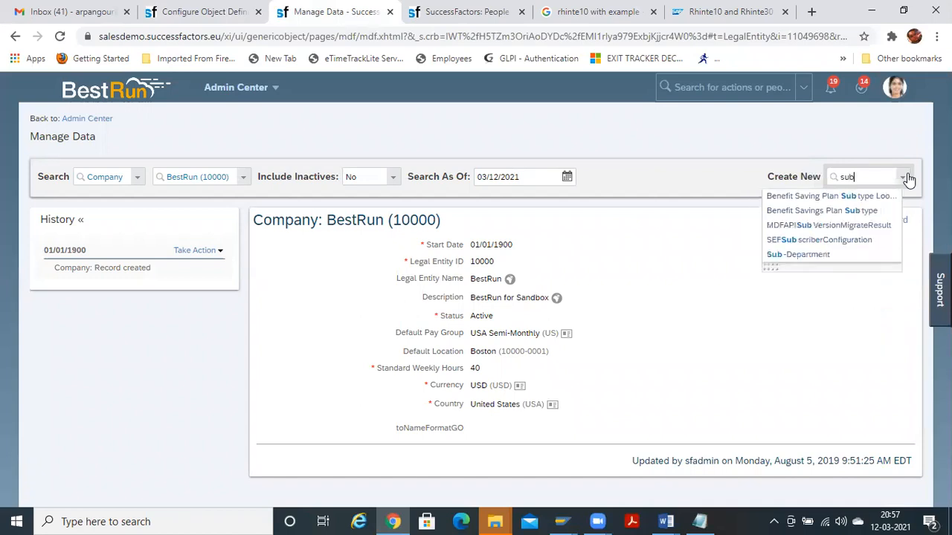
{"action": "left_click", "coordinate": [806, 254]}
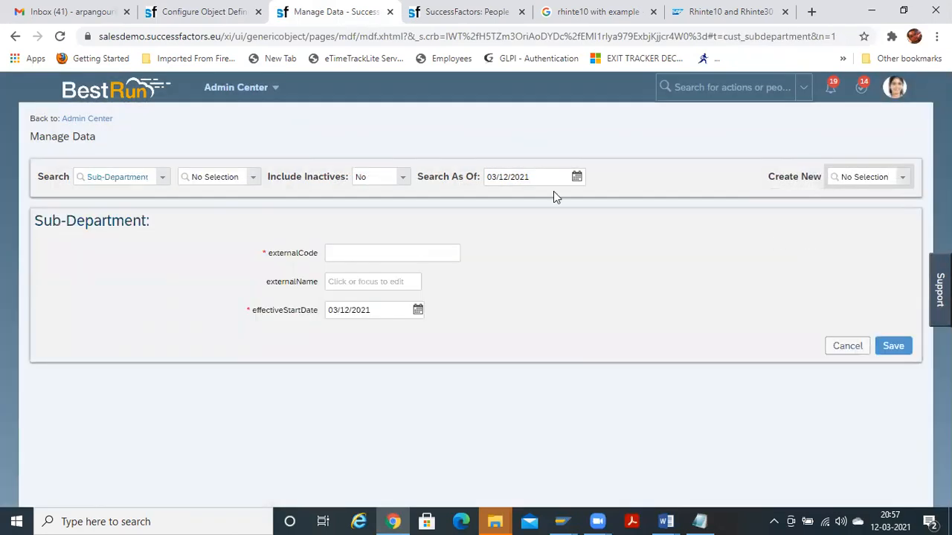
Look over the externalCode, externalName and effectiveStartDate fields of the new Sub-Department record and glance at the People Profile tab
{"action": "left_click", "coordinate": [337, 252]}
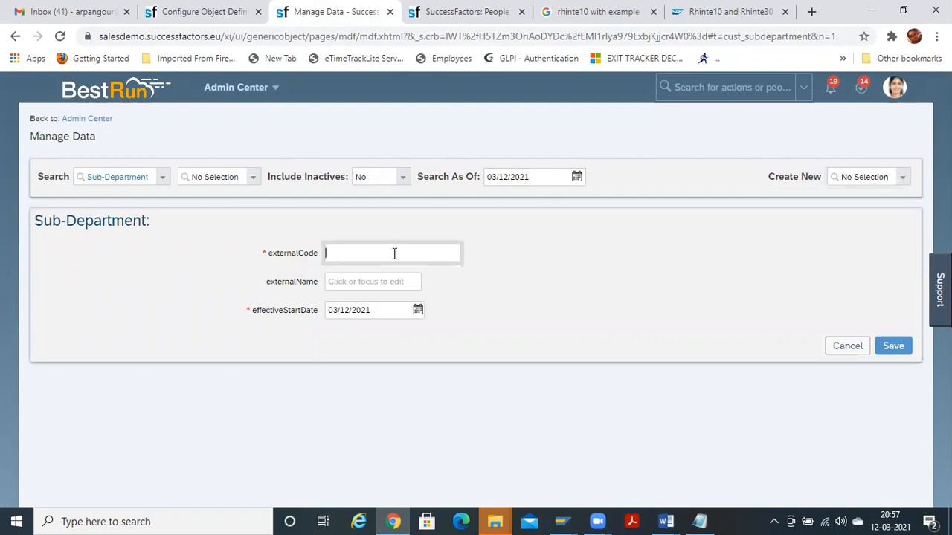
{"action": "left_click", "coordinate": [378, 282]}
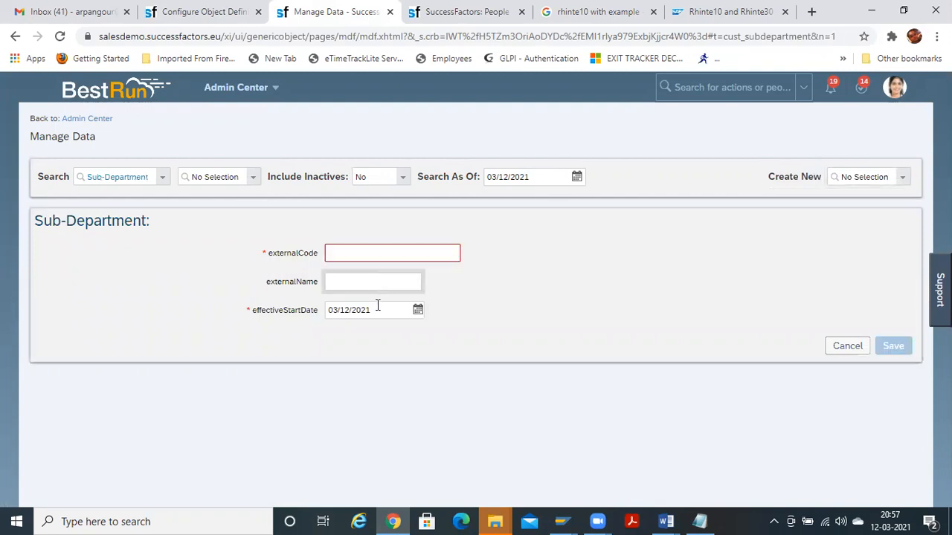
{"action": "left_click", "coordinate": [378, 308]}
{"action": "left_click", "coordinate": [372, 255]}
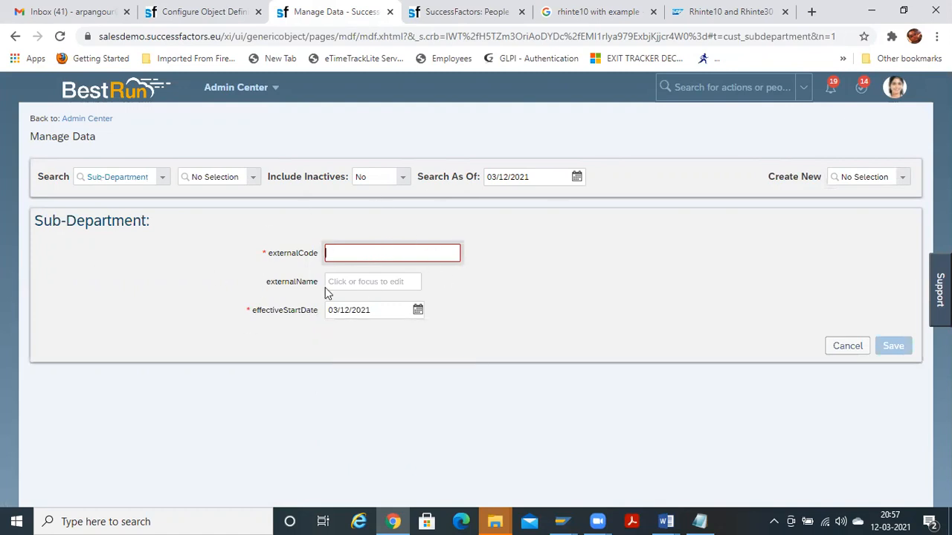
{"action": "left_click", "coordinate": [332, 284]}
{"action": "left_click", "coordinate": [347, 260]}
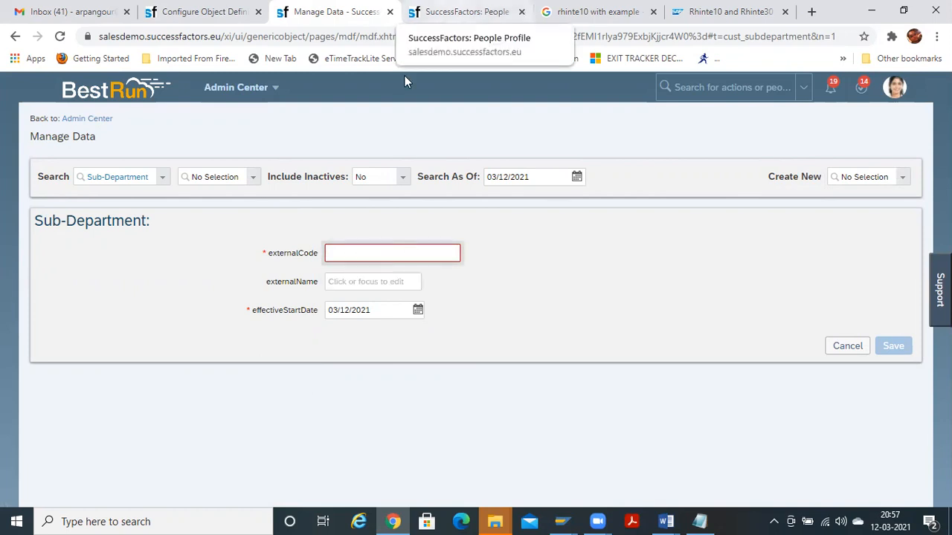
{"action": "left_click", "coordinate": [454, 12]}
{"action": "left_click", "coordinate": [336, 12]}
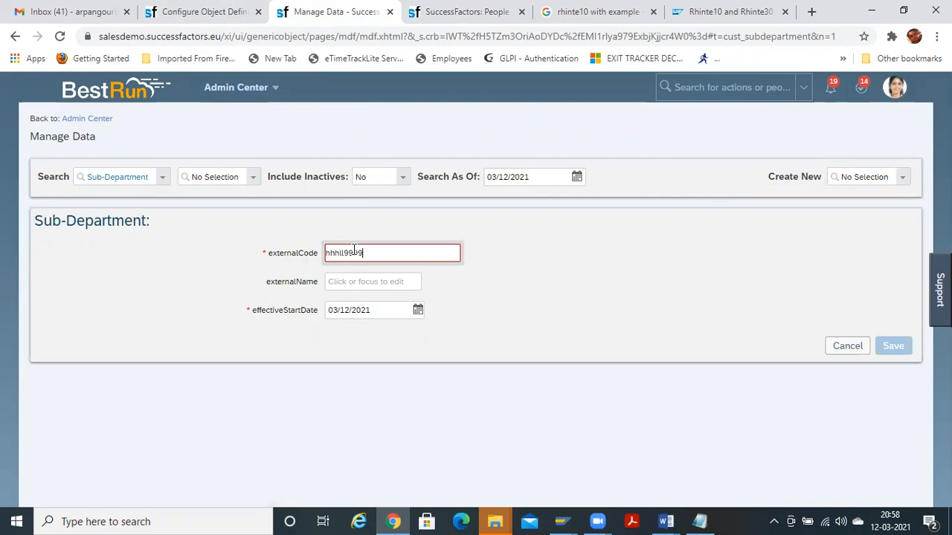
Try arbitrary text in the externalCode field, clear it, and move to the externalName field
{"action": "type", "text": "uui"}
{"action": "key", "text": "ctrl+a"}
{"action": "key", "text": "BackSpace"}
{"action": "left_click", "coordinate": [355, 278]}
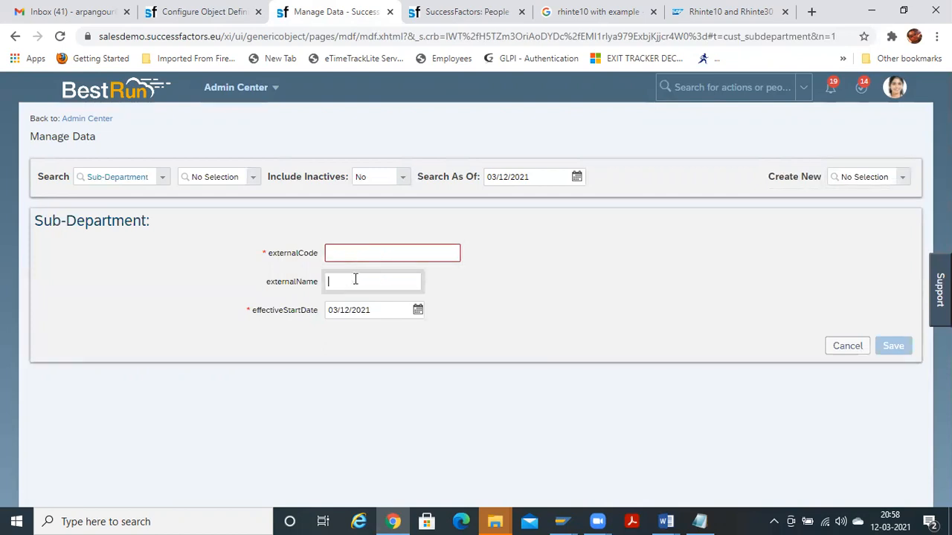
Check the effectiveStartDate calendar of the new Sub-Department record and compare the record form with its object definition
{"action": "left_click", "coordinate": [384, 311]}
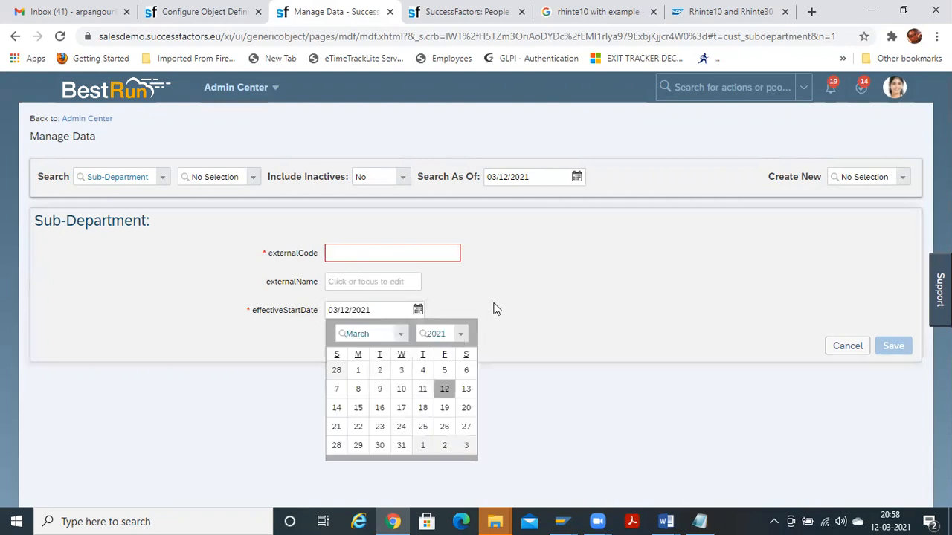
{"action": "left_click", "coordinate": [213, 11]}
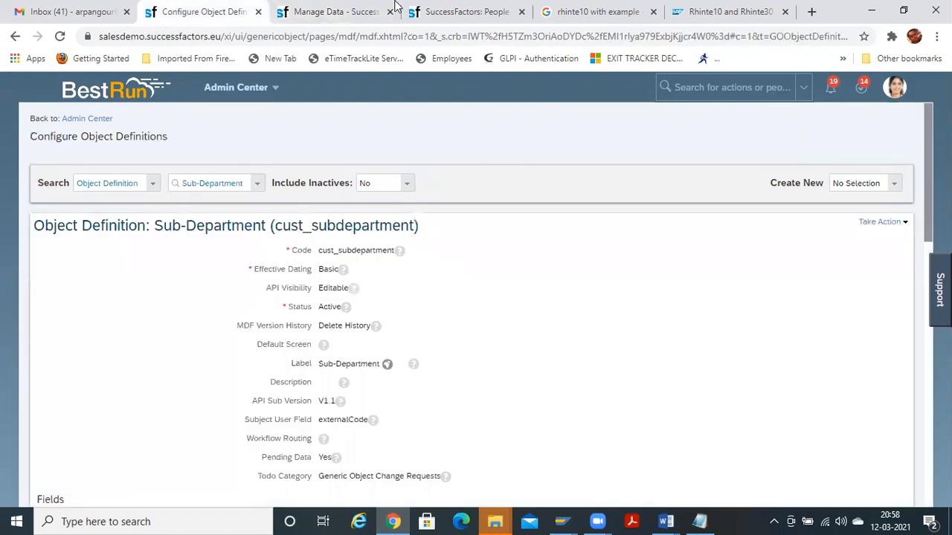
{"action": "left_click", "coordinate": [305, 7]}
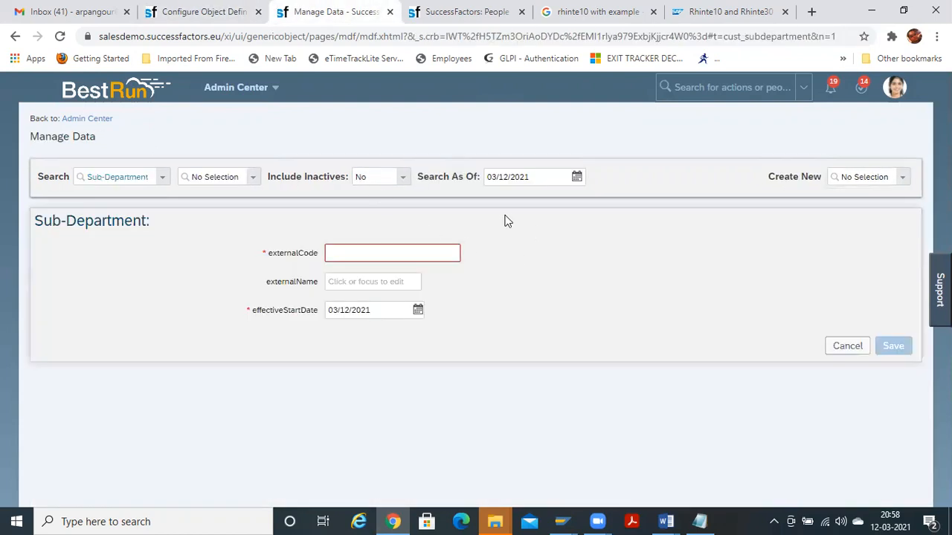
{"action": "left_click", "coordinate": [241, 9]}
{"action": "key", "text": "ctrl+Tab"}
{"action": "left_click", "coordinate": [245, 9]}
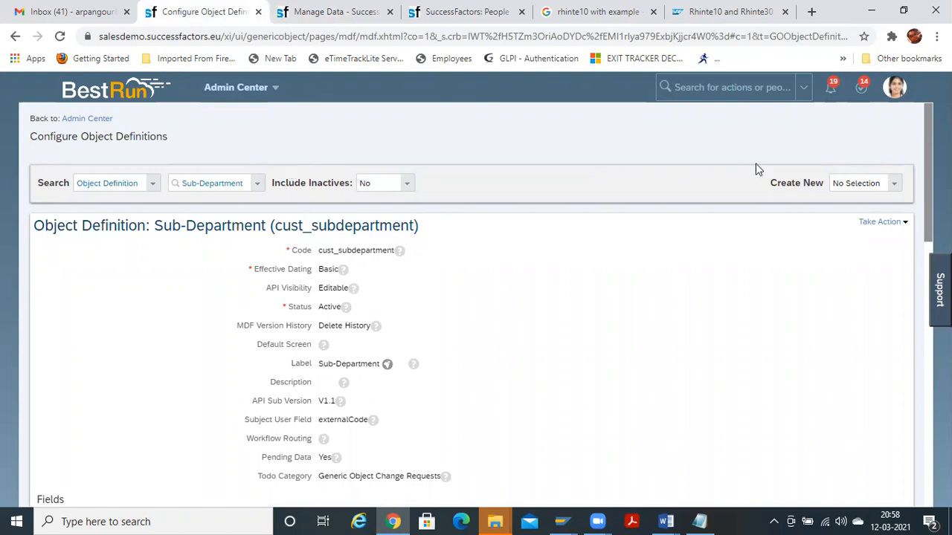
Start a correction of the Sub-Department definition and look over the Permission Category choices in its Security section
{"action": "left_click", "coordinate": [893, 221]}
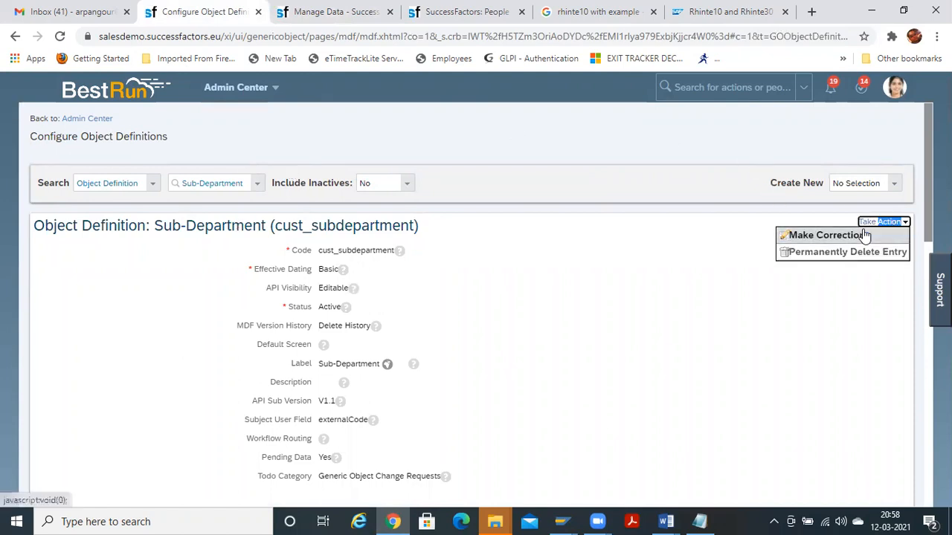
{"action": "left_click", "coordinate": [862, 235]}
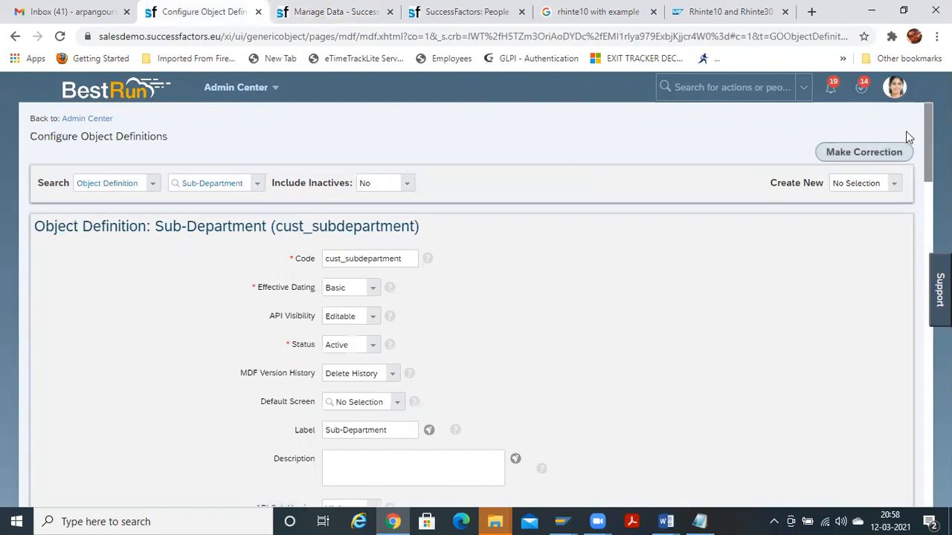
{"action": "scroll", "coordinate": [475, 312], "scroll_direction": "down", "scroll_amount": 2}
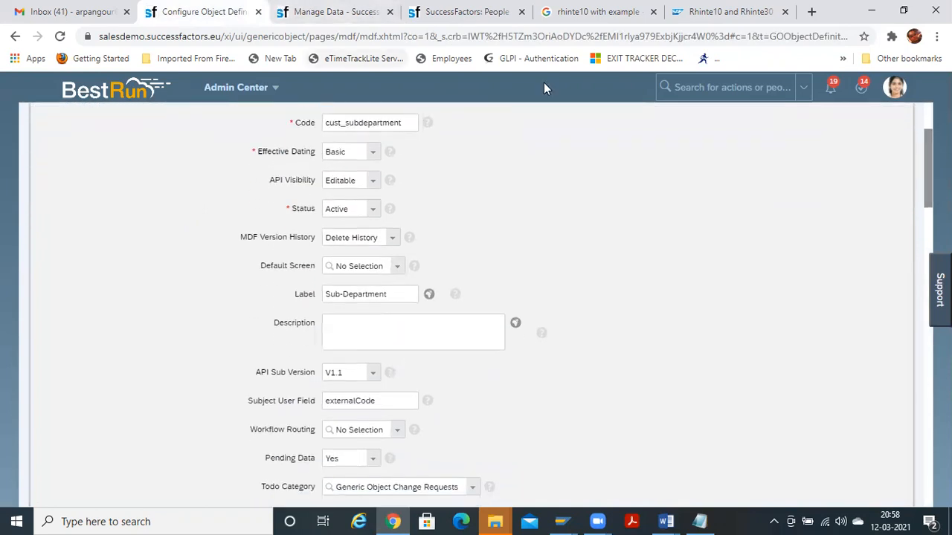
{"action": "left_click_drag", "start_coordinate": [923, 175], "coordinate": [906, 400]}
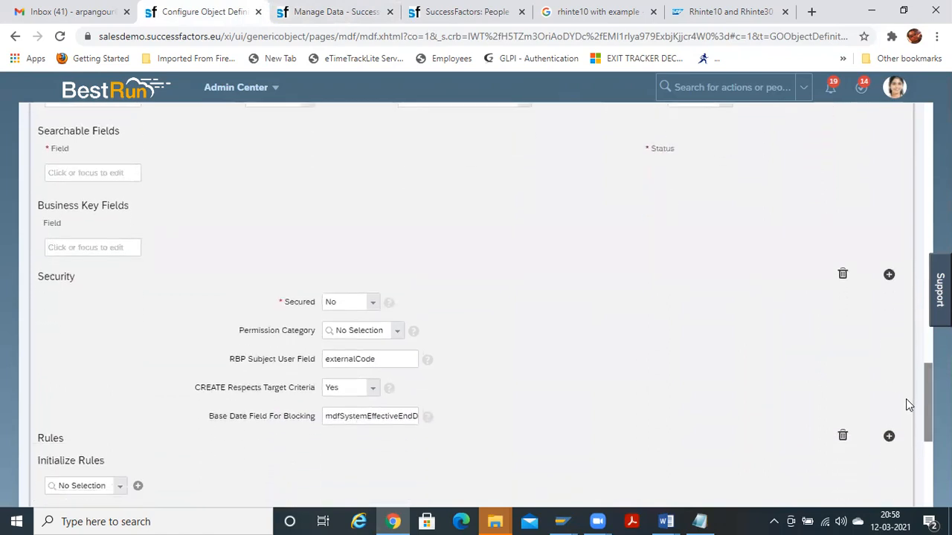
{"action": "left_click", "coordinate": [398, 334]}
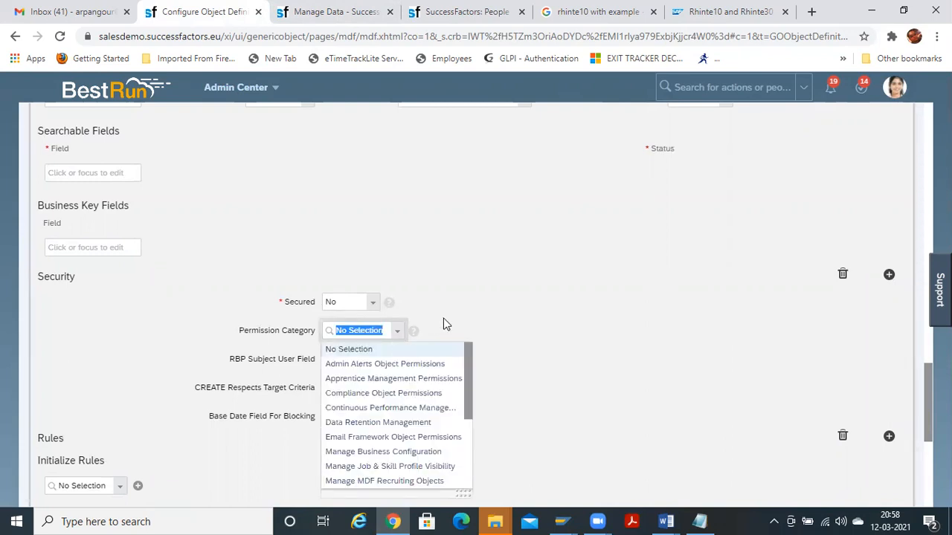
{"action": "left_click", "coordinate": [427, 291]}
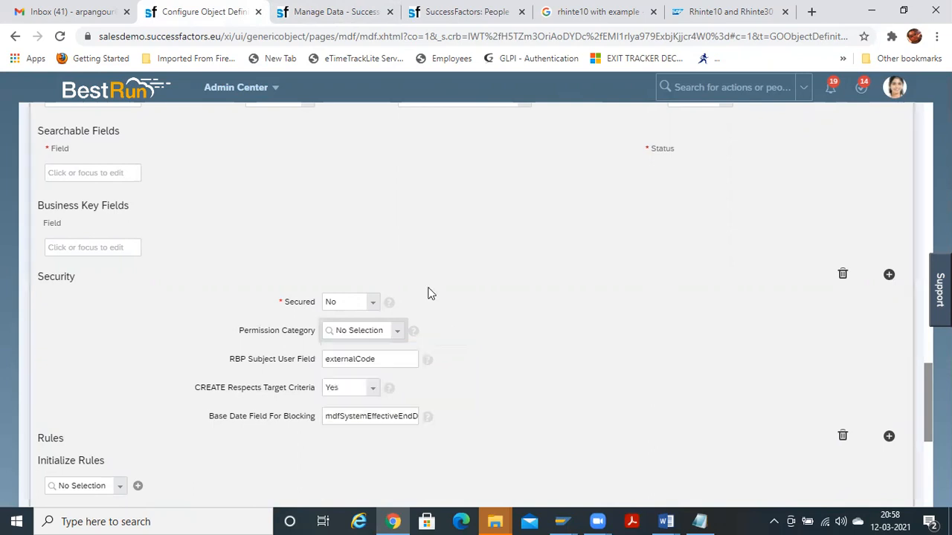
Duplicate the Configure Object Definitions page and use the action search in the copy to open Manage Permission Roles
{"action": "right_click", "coordinate": [192, 20]}
{"action": "left_click", "coordinate": [235, 94]}
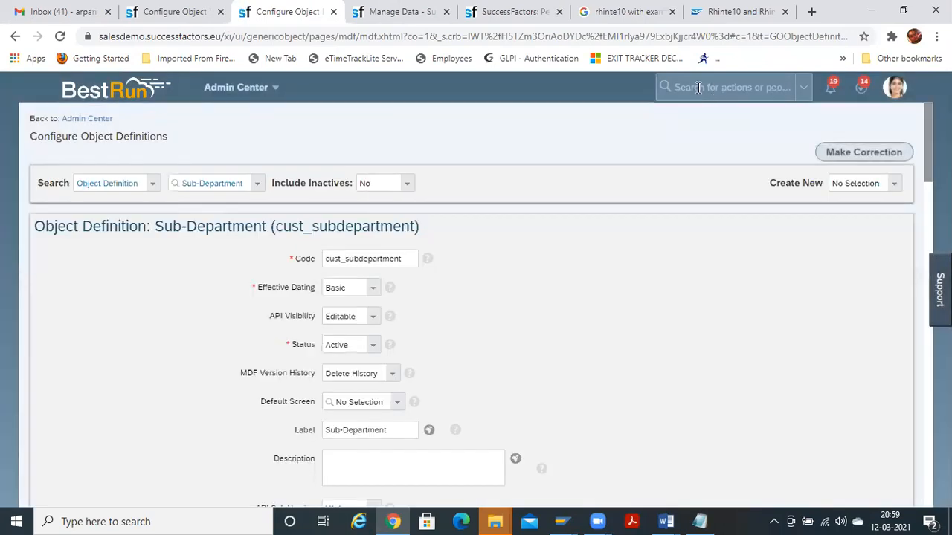
{"action": "left_click", "coordinate": [699, 87]}
{"action": "type", "text": "ma"}
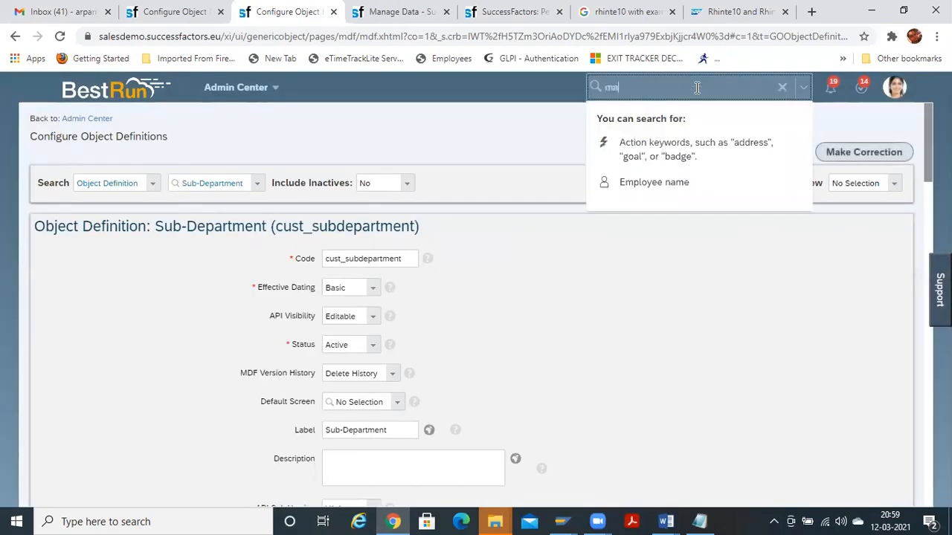
{"action": "type", "text": "nage role"}
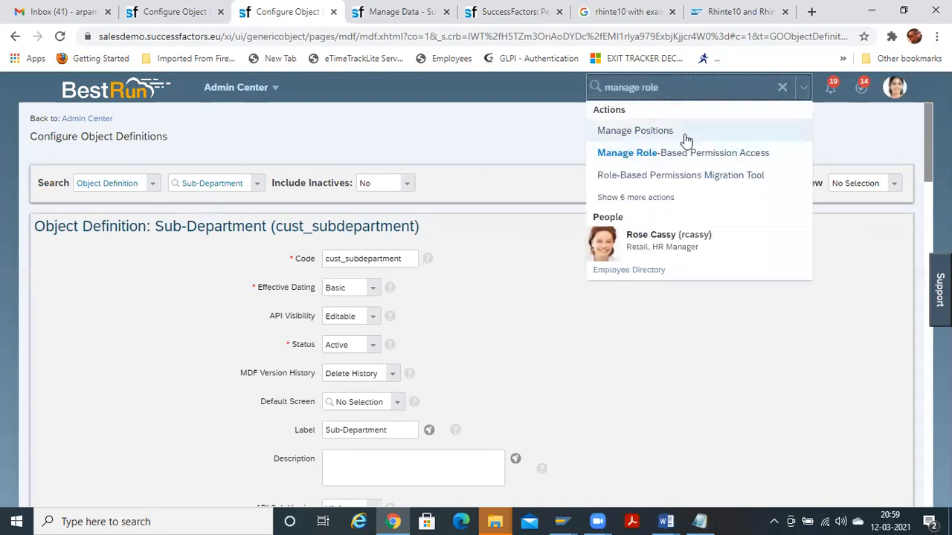
{"action": "double_click", "coordinate": [697, 77]}
{"action": "type", "text": "permiss"}
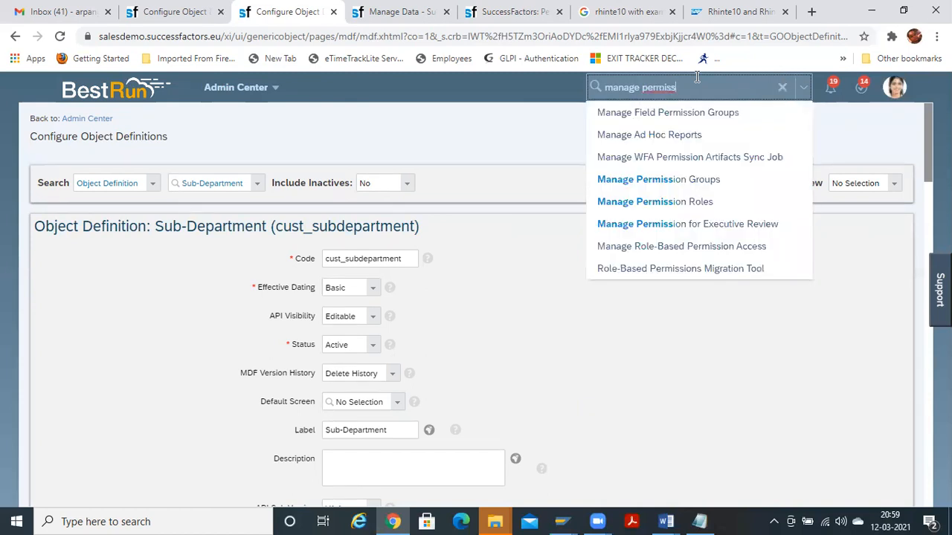
{"action": "left_click", "coordinate": [672, 207]}
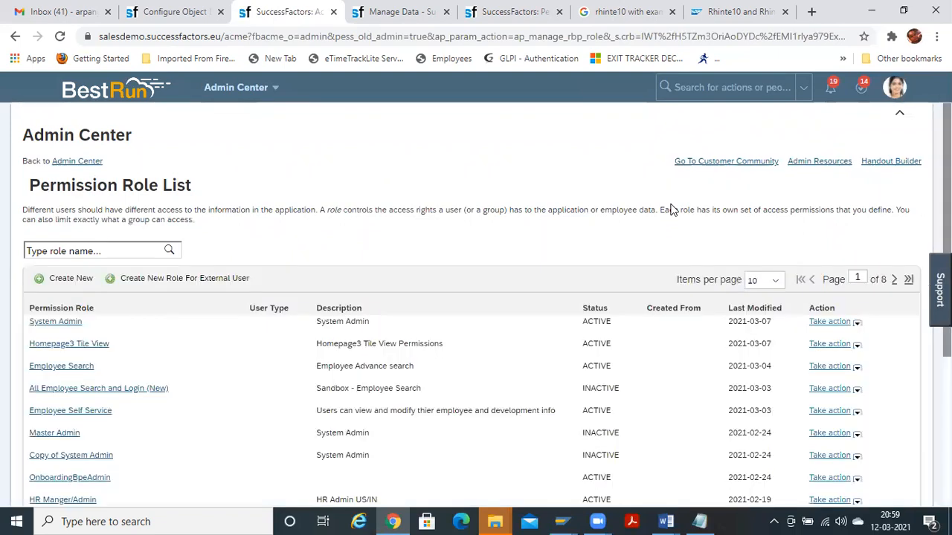
Open the permission settings of the System Admin role and browse the Administrator Permissions categories
{"action": "left_click", "coordinate": [72, 328]}
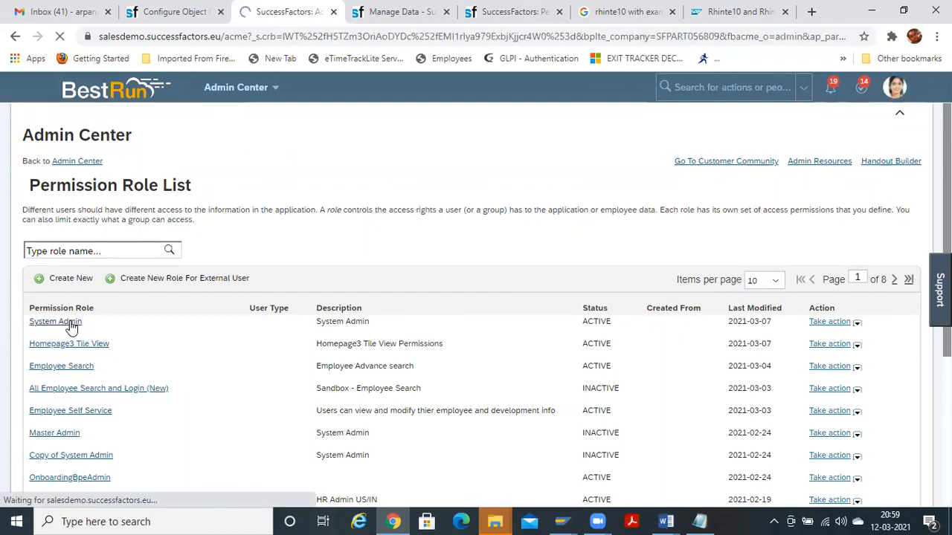
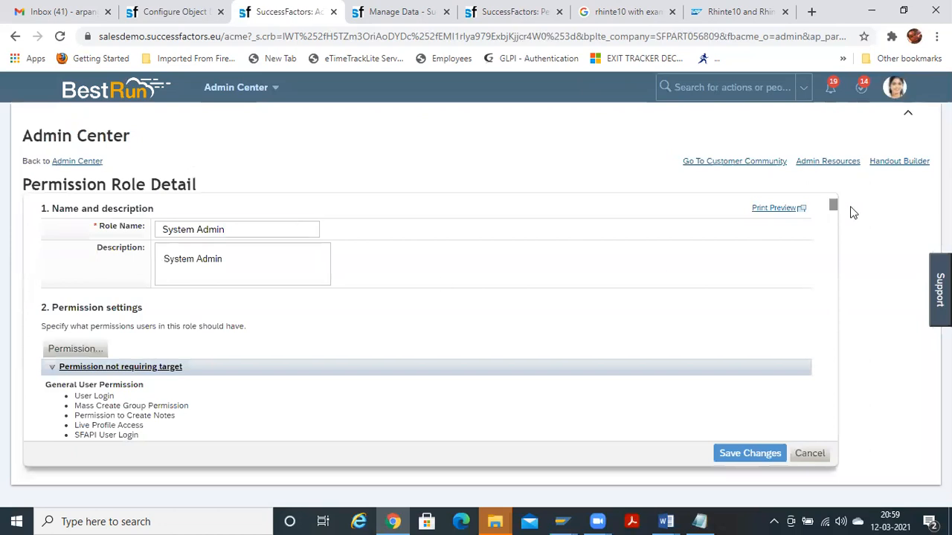
{"action": "left_click", "coordinate": [75, 349]}
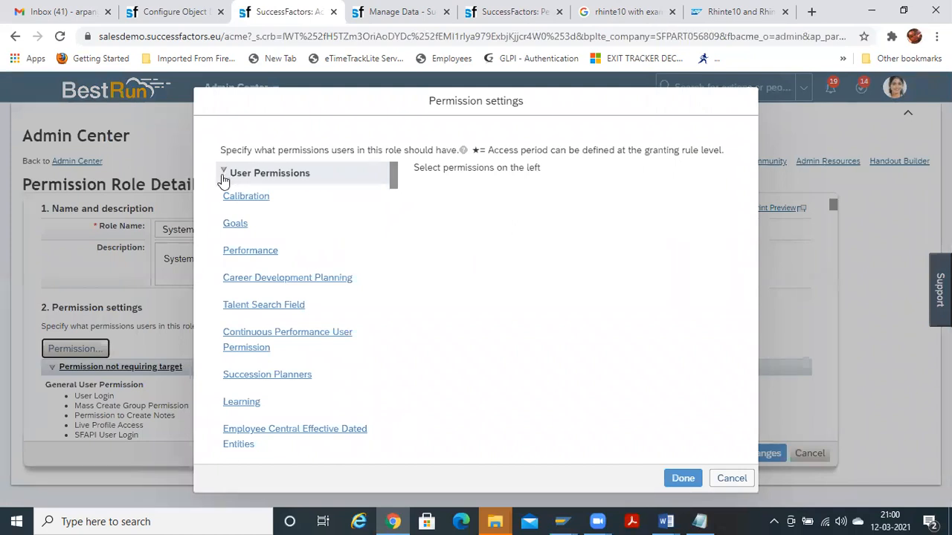
{"action": "scroll", "coordinate": [393, 182], "scroll_direction": "down", "scroll_amount": 3}
{"action": "scroll", "coordinate": [393, 182], "scroll_direction": "up", "scroll_amount": 3}
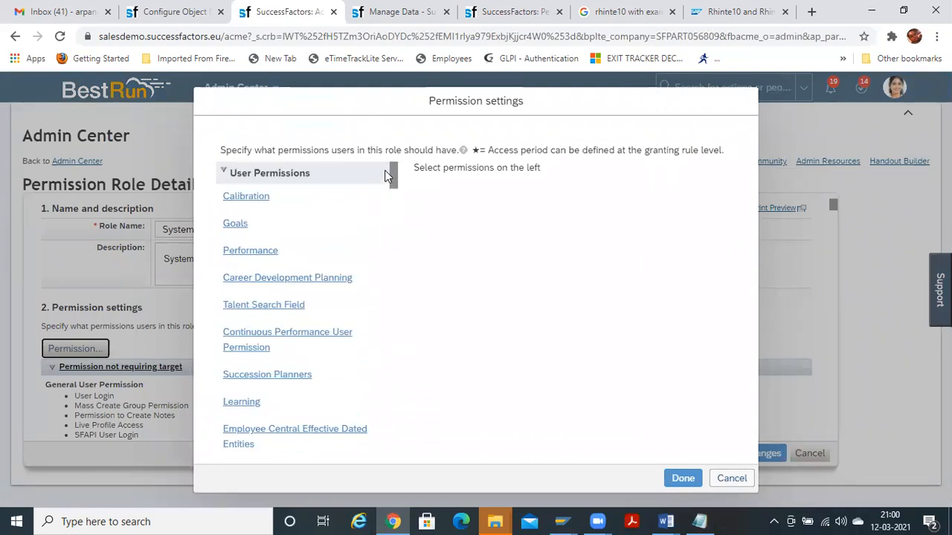
{"action": "left_click", "coordinate": [221, 174]}
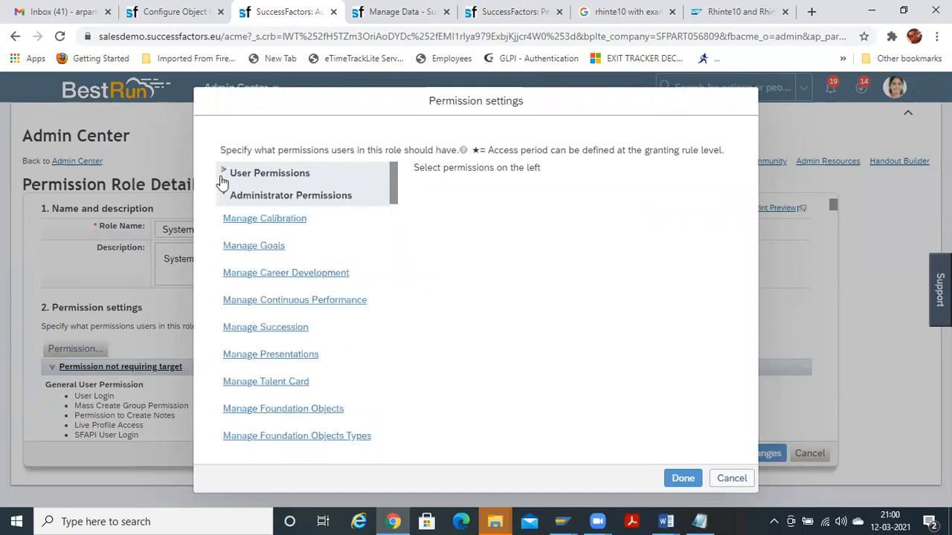
{"action": "left_click", "coordinate": [390, 205]}
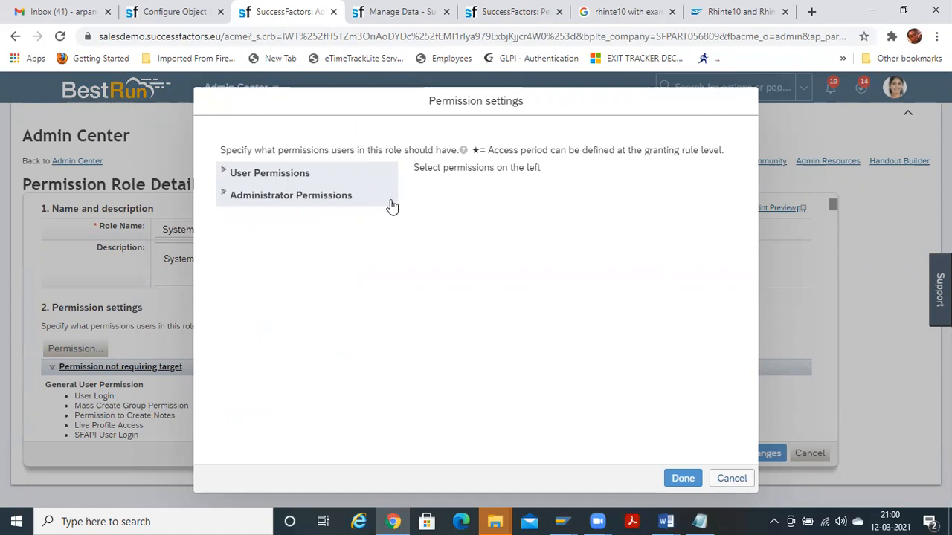
{"action": "left_click", "coordinate": [223, 197]}
{"action": "left_click_drag", "start_coordinate": [392, 186], "coordinate": [392, 202]}
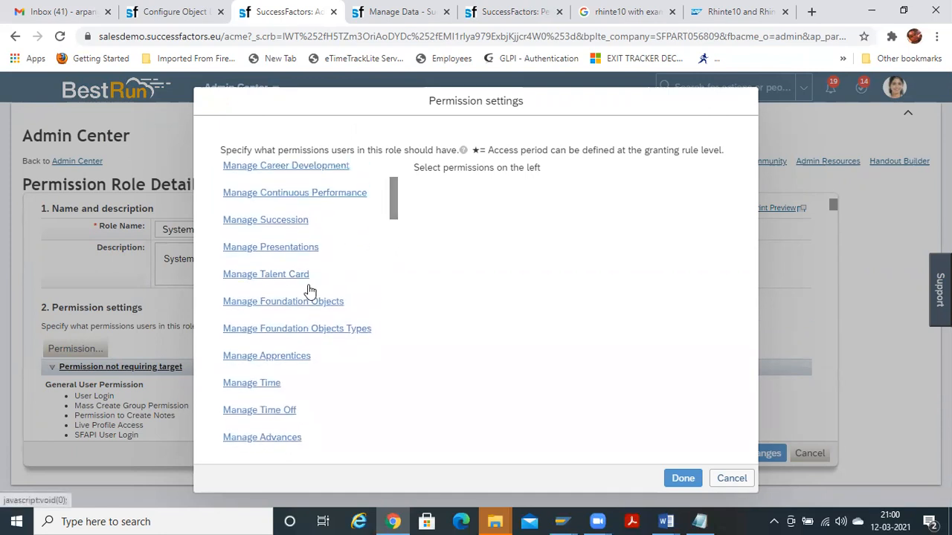
Examine the Manage Foundation Objects and Manage Foundation Objects Types permissions of the System Admin role
{"action": "left_click", "coordinate": [305, 307]}
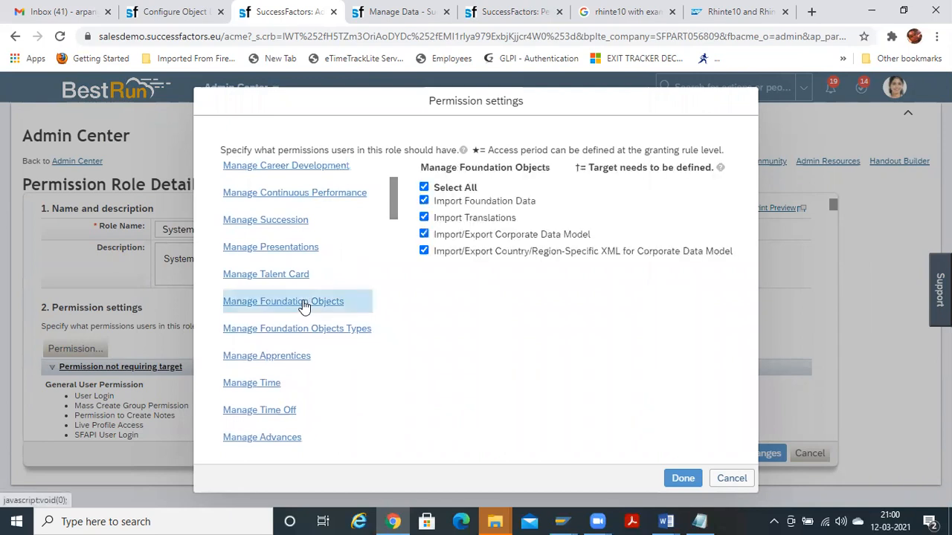
{"action": "left_click", "coordinate": [307, 334]}
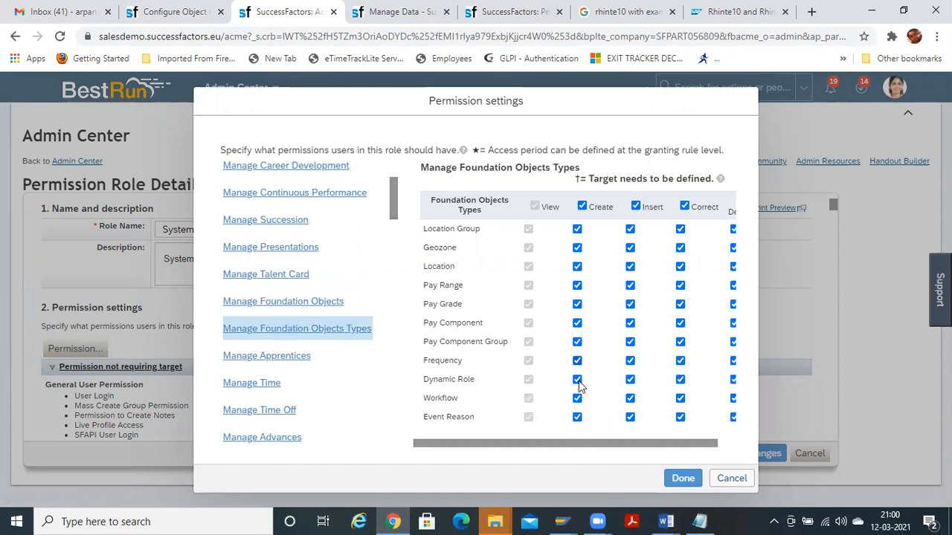
{"action": "scroll", "coordinate": [395, 211], "scroll_direction": "down", "scroll_amount": 1}
{"action": "left_click_drag", "start_coordinate": [396, 211], "coordinate": [385, 357]}
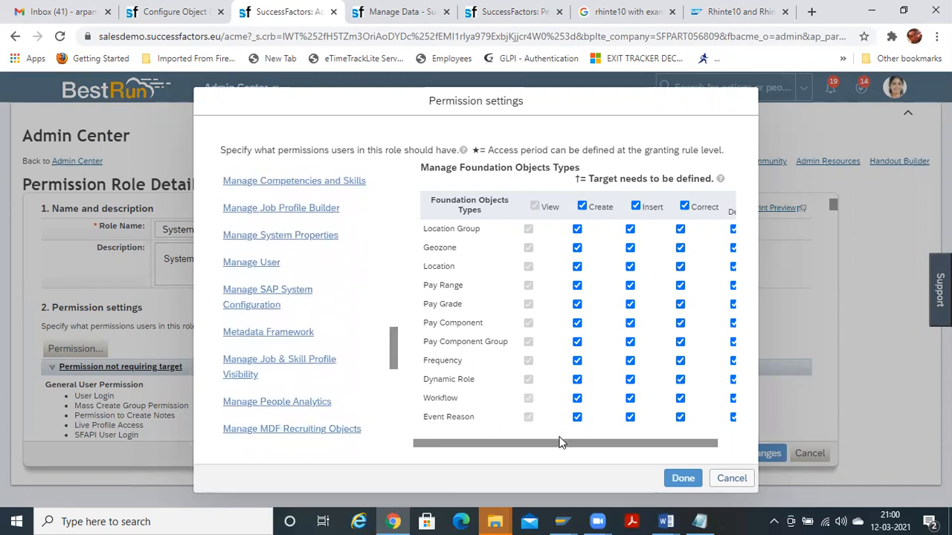
{"action": "left_click_drag", "start_coordinate": [560, 442], "coordinate": [424, 451]}
{"action": "left_click_drag", "start_coordinate": [395, 350], "coordinate": [391, 265]}
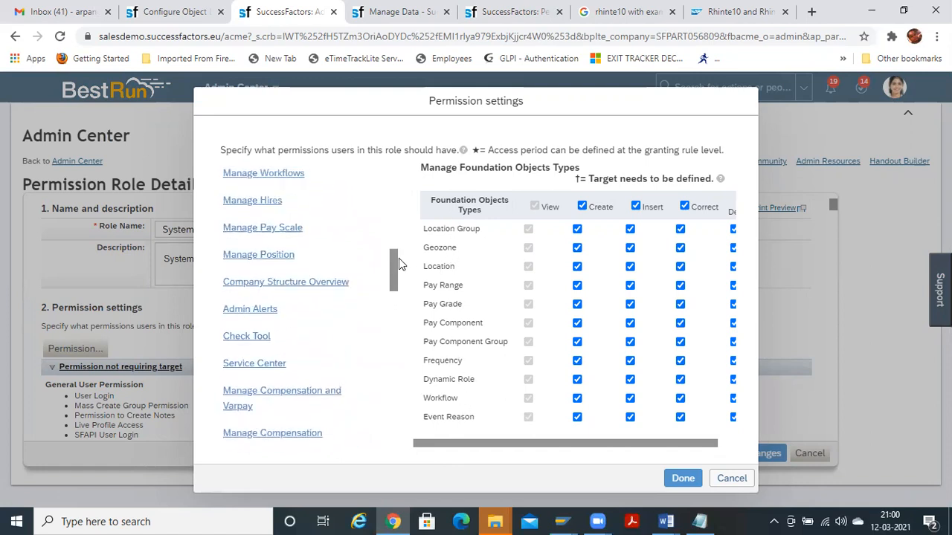
Examine the Metadata Framework permissions and the MDF Foundation Objects permissions from Bank through Department
{"action": "left_click_drag", "start_coordinate": [394, 279], "coordinate": [396, 354]}
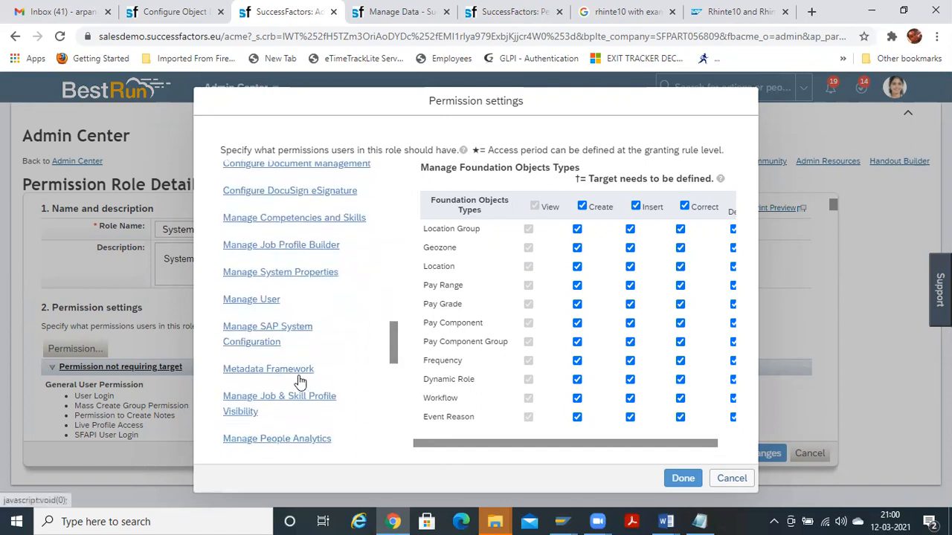
{"action": "left_click", "coordinate": [299, 378]}
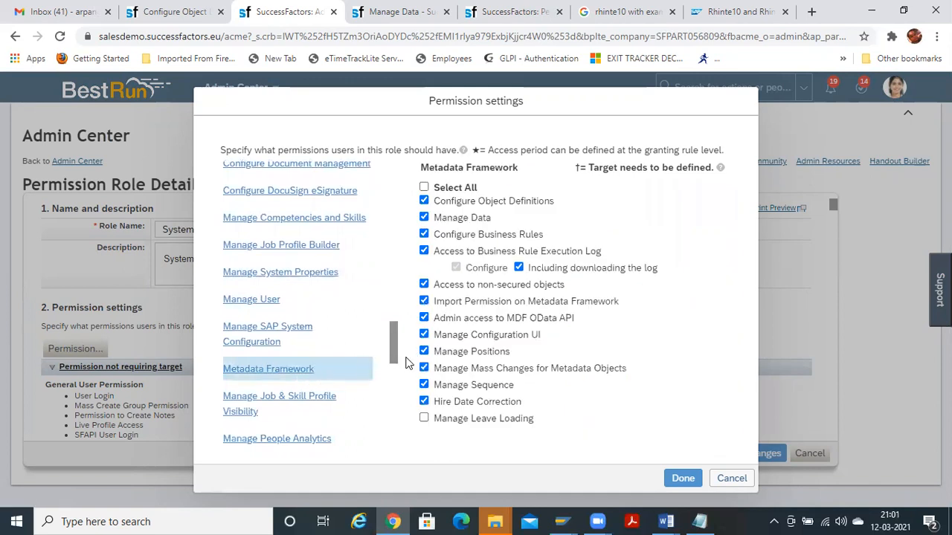
{"action": "left_click_drag", "start_coordinate": [387, 347], "coordinate": [398, 360]}
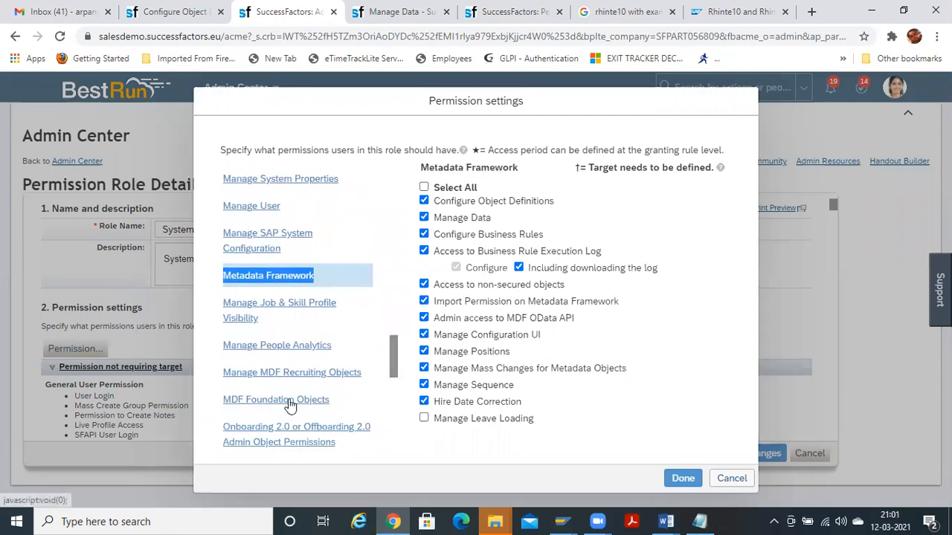
{"action": "left_click", "coordinate": [290, 401]}
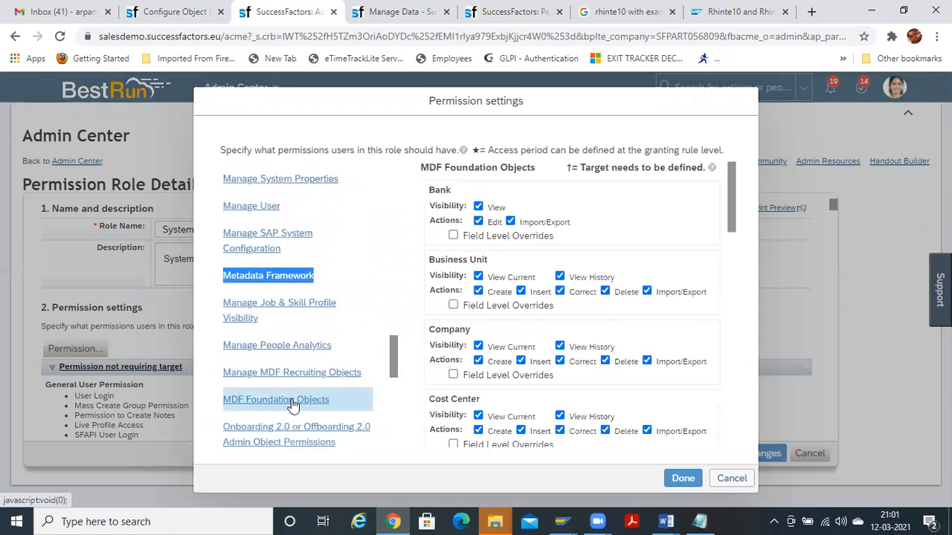
{"action": "scroll", "coordinate": [394, 357], "scroll_direction": "up", "scroll_amount": 1}
{"action": "scroll", "coordinate": [396, 363], "scroll_direction": "down", "scroll_amount": 2}
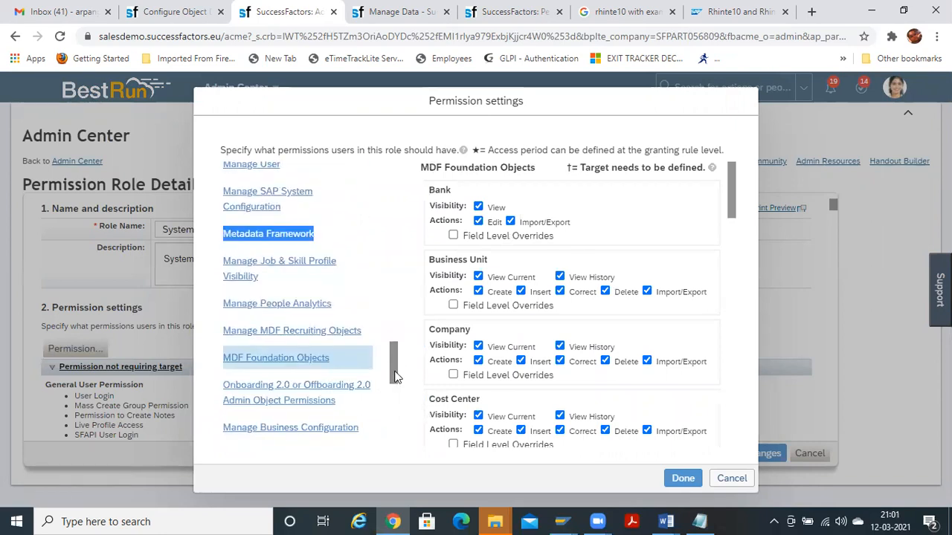
{"action": "scroll", "coordinate": [394, 375], "scroll_direction": "up", "scroll_amount": 2}
{"action": "scroll", "coordinate": [396, 372], "scroll_direction": "down", "scroll_amount": 1}
{"action": "scroll", "coordinate": [396, 372], "scroll_direction": "down", "scroll_amount": 1}
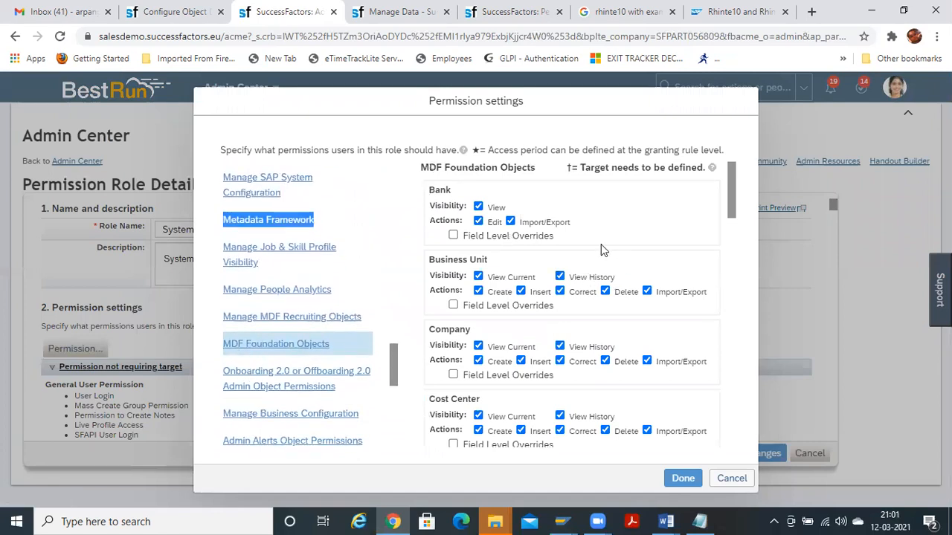
{"action": "left_click_drag", "start_coordinate": [733, 202], "coordinate": [725, 230]}
Close the permission settings without applying changes and return to the Security section of the Sub-Department definition
{"action": "mouse_move", "coordinate": [700, 521]}
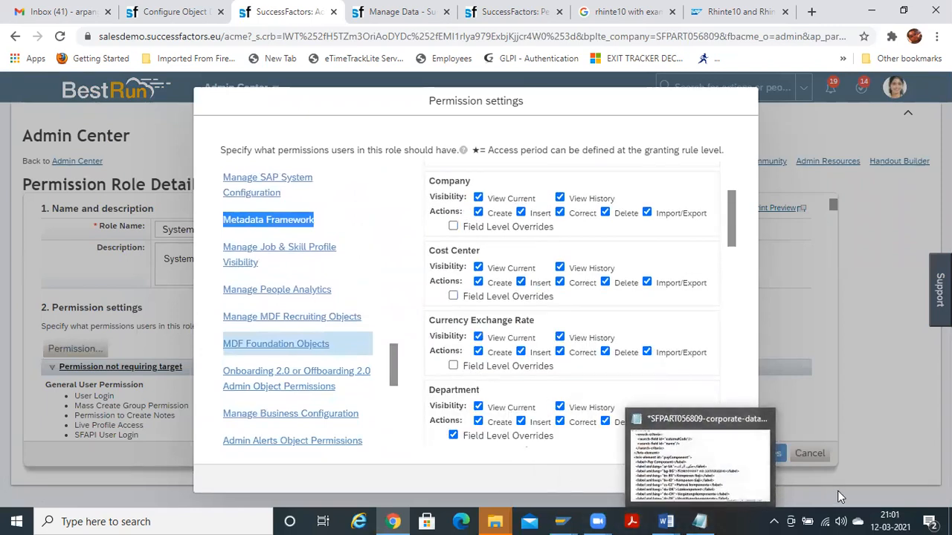
{"action": "left_click", "coordinate": [740, 480]}
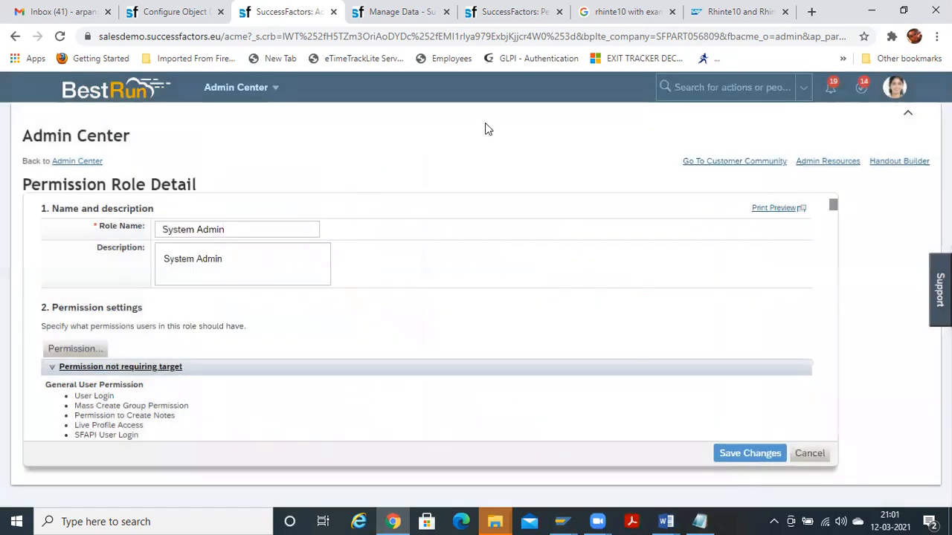
{"action": "left_click", "coordinate": [164, 9]}
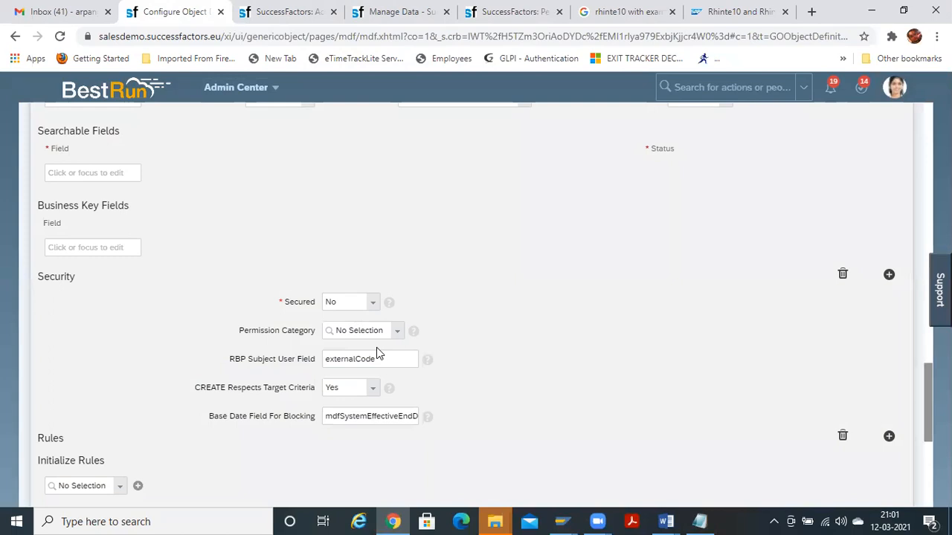
Set the Permission Category of the Sub-Department object to MDF Foundation Objects and save the definition
{"action": "left_click", "coordinate": [397, 334]}
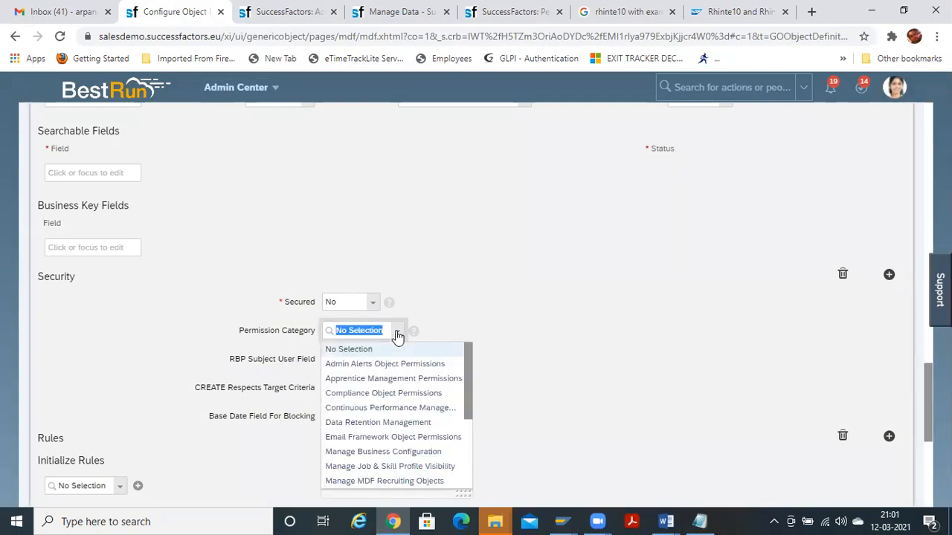
{"action": "type", "text": "mdf"}
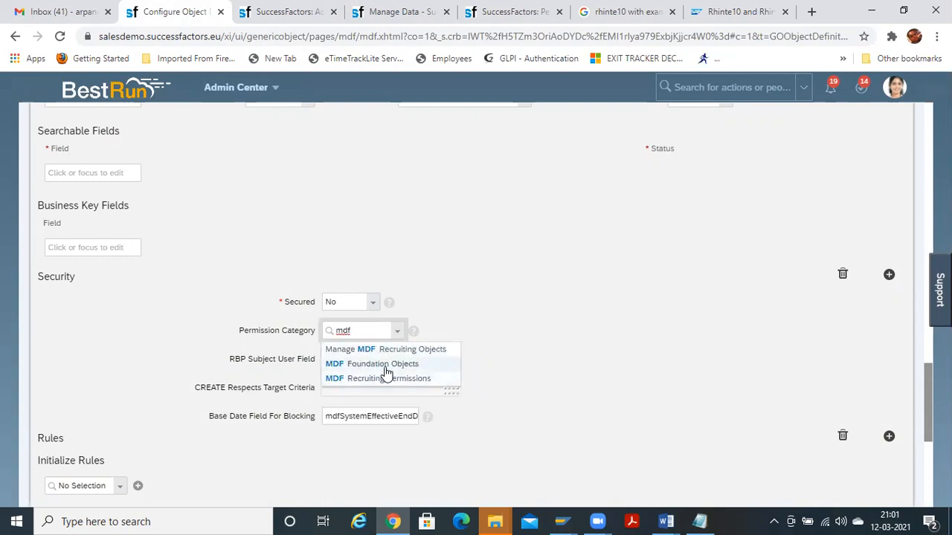
{"action": "left_click", "coordinate": [385, 365]}
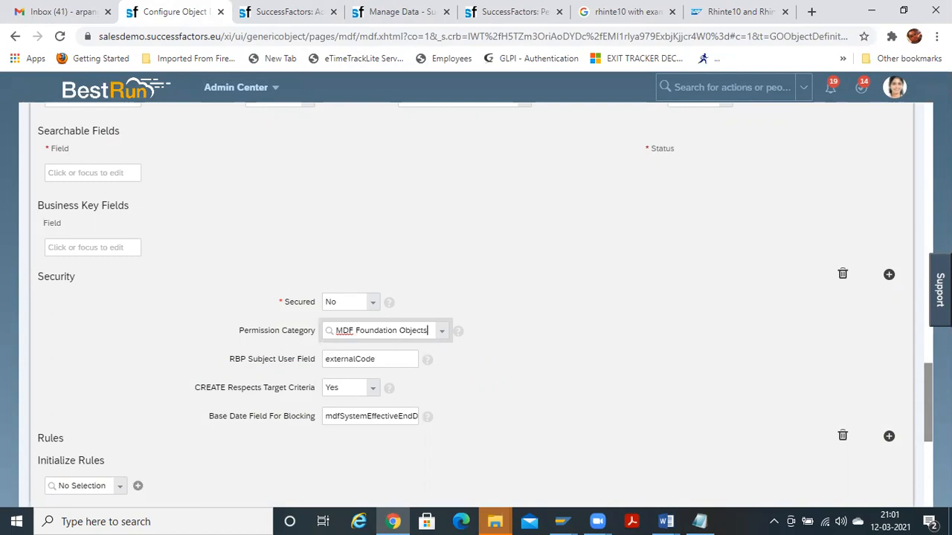
{"action": "scroll", "coordinate": [476, 298], "scroll_direction": "down", "scroll_amount": 5}
{"action": "left_click", "coordinate": [885, 462]}
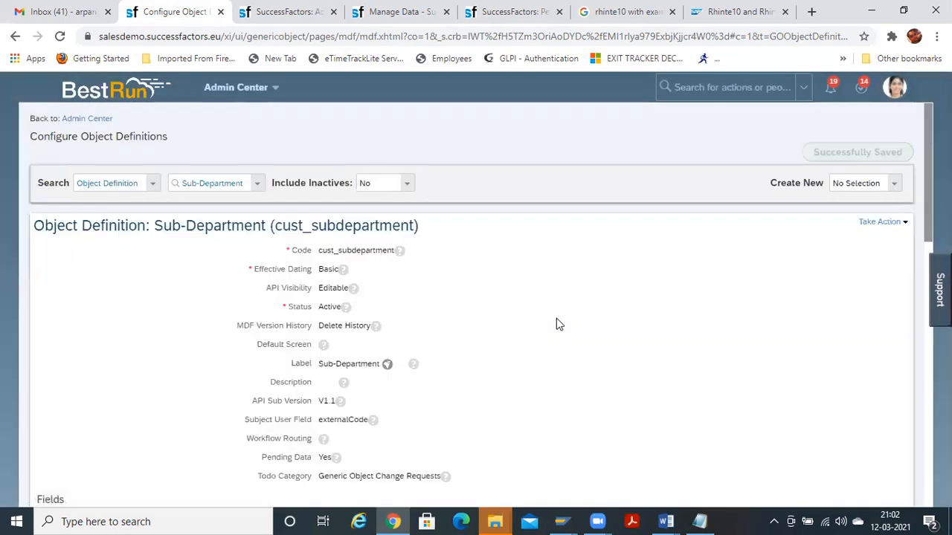
{"action": "left_click", "coordinate": [906, 222]}
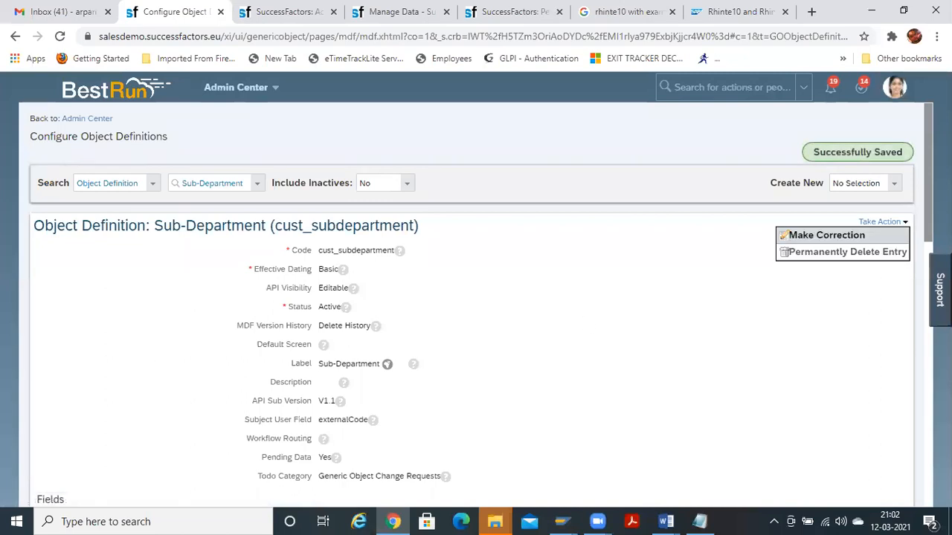
{"action": "scroll", "coordinate": [476, 305], "scroll_direction": "down", "scroll_amount": 2}
{"action": "scroll", "coordinate": [476, 305], "scroll_direction": "up", "scroll_amount": 2}
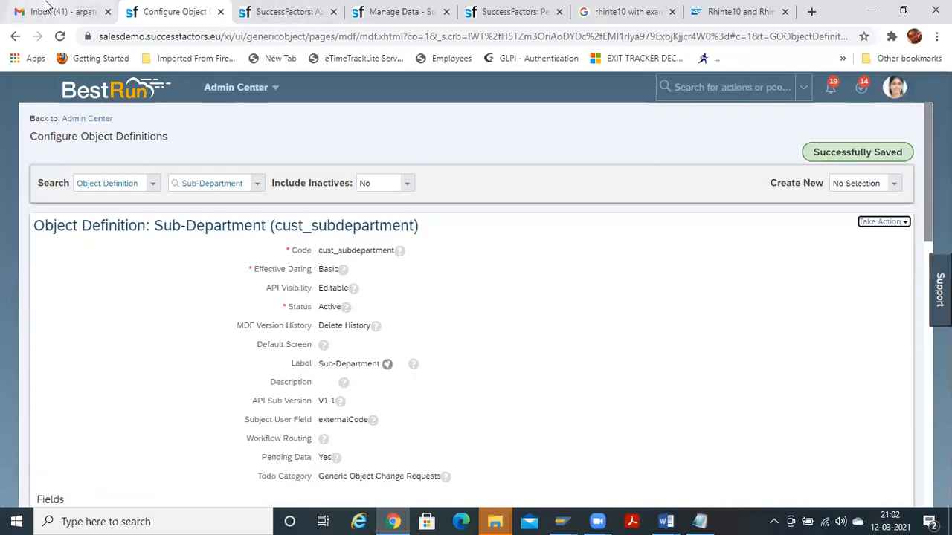
Return to the System Admin role detail and open its permission settings again
{"action": "left_click", "coordinate": [272, 11]}
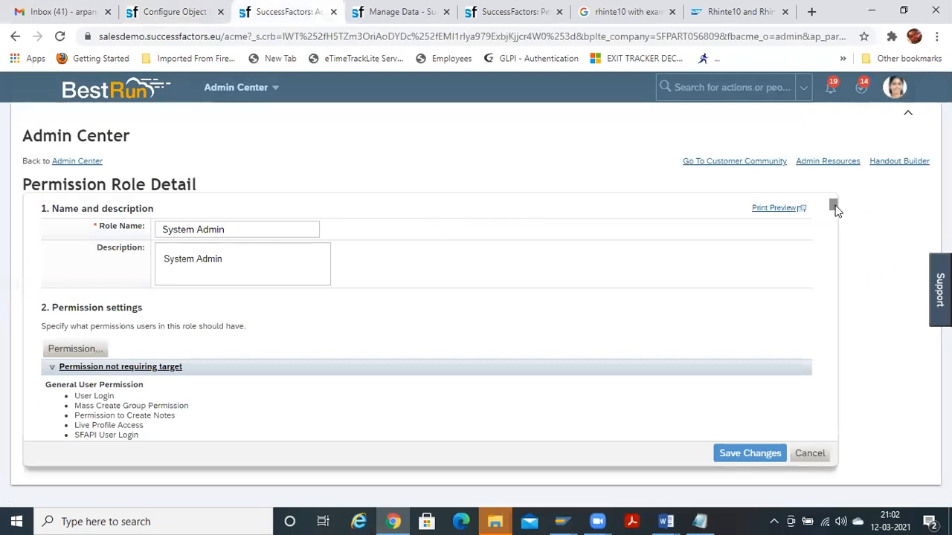
{"action": "key", "text": "ctrl+a"}
{"action": "key", "text": "Return"}
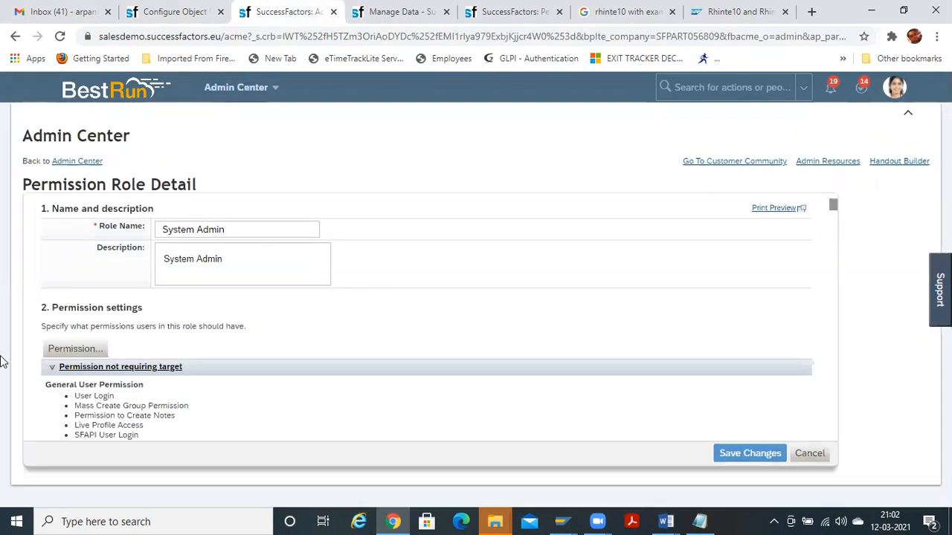
{"action": "left_click", "coordinate": [78, 349]}
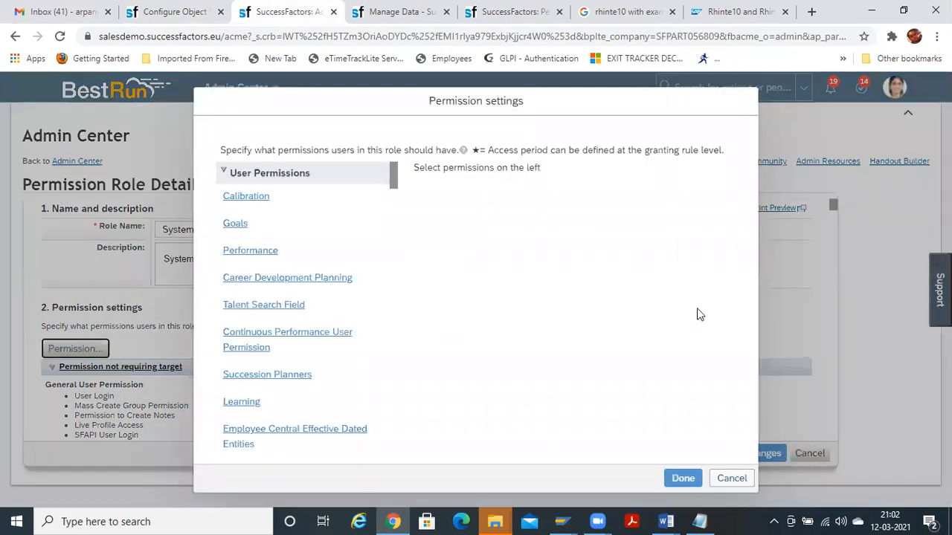
Look for Sub-Department in the MDF Foundation Objects category of Administrator Permissions, from Bank through Department
{"action": "left_click_drag", "start_coordinate": [395, 180], "coordinate": [410, 113]}
{"action": "left_click", "coordinate": [226, 174]}
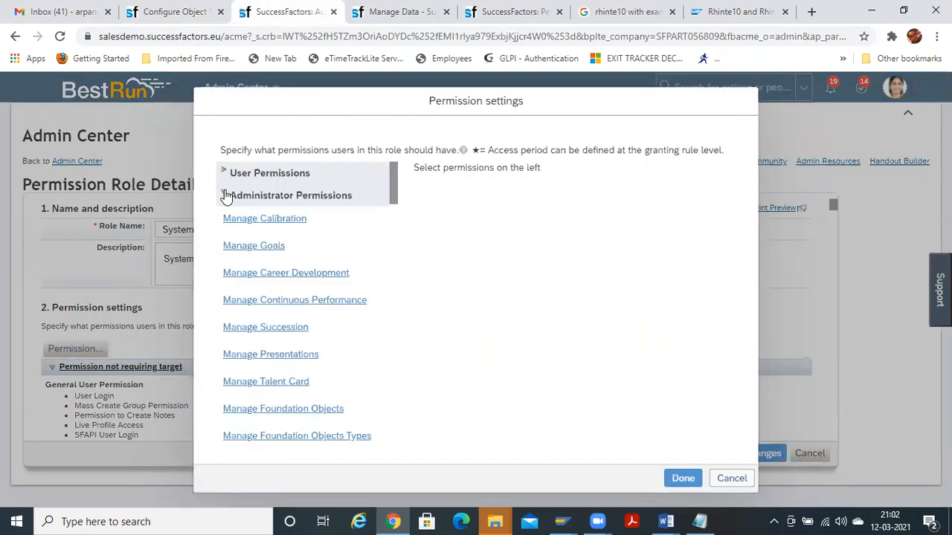
{"action": "left_click_drag", "start_coordinate": [395, 197], "coordinate": [410, 382]}
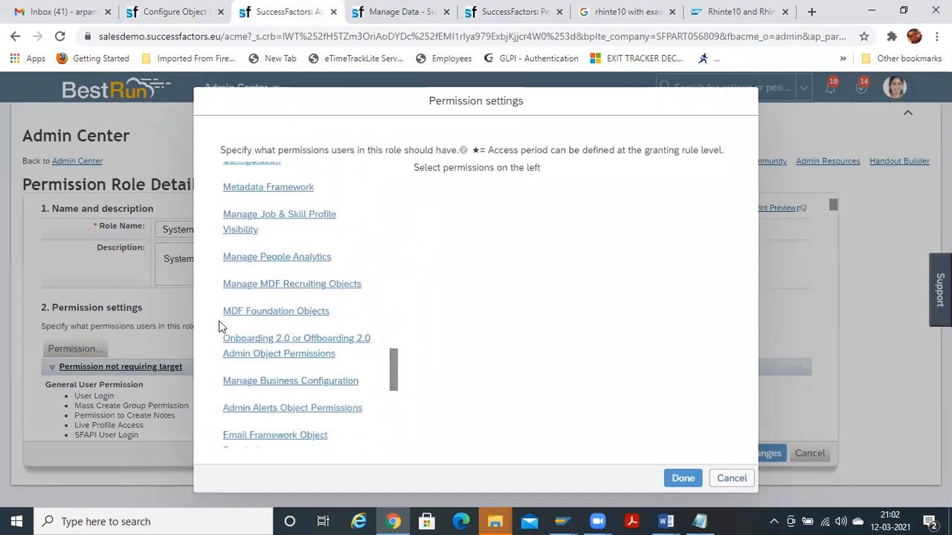
{"action": "left_click", "coordinate": [261, 316]}
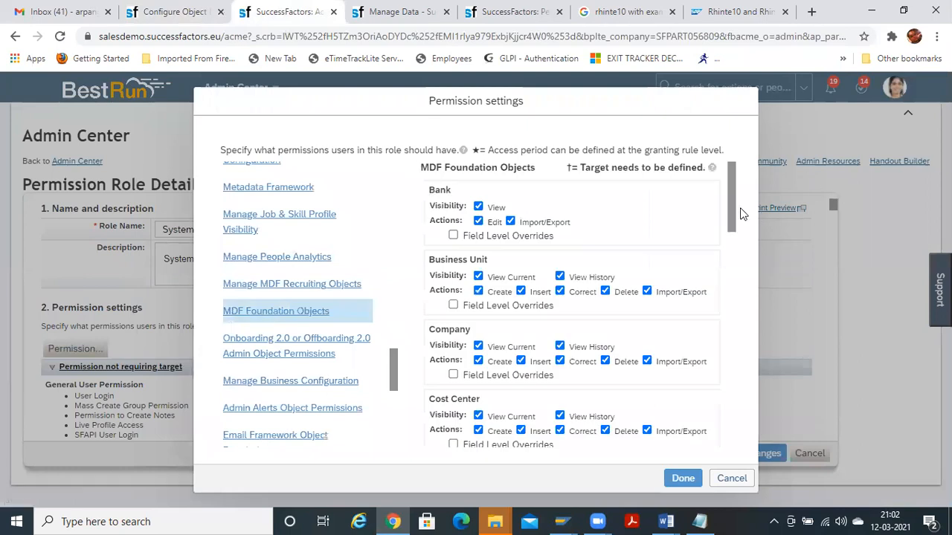
{"action": "left_click_drag", "start_coordinate": [735, 220], "coordinate": [740, 258]}
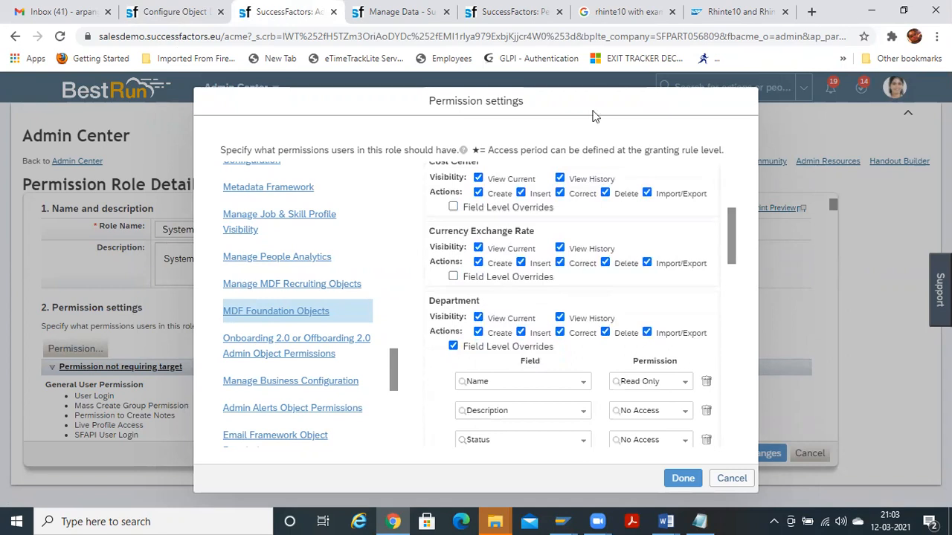
Recheck the Security section of the Sub-Department definition and continue through the role's MDF Foundation Objects permissions to Division
{"action": "left_click", "coordinate": [172, 13]}
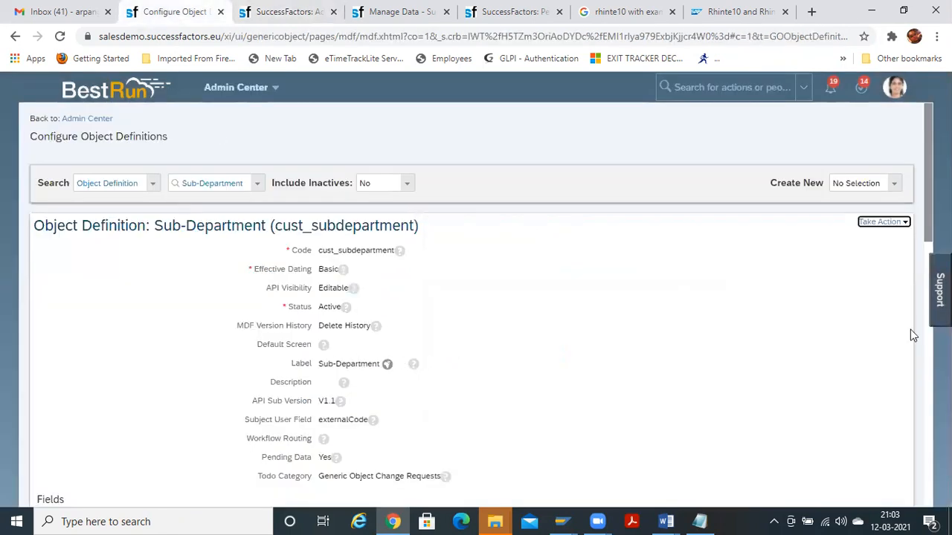
{"action": "left_click_drag", "start_coordinate": [928, 223], "coordinate": [928, 481]}
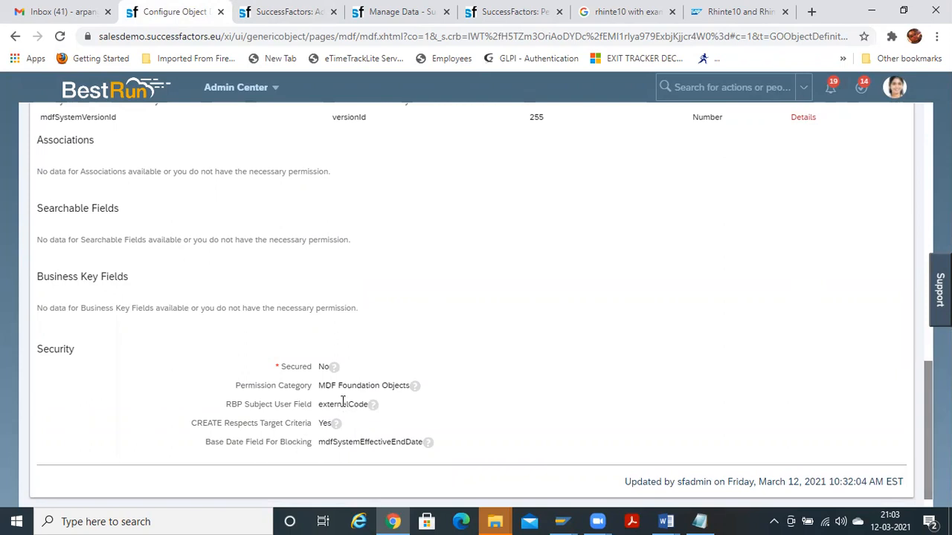
{"action": "left_click", "coordinate": [265, 9]}
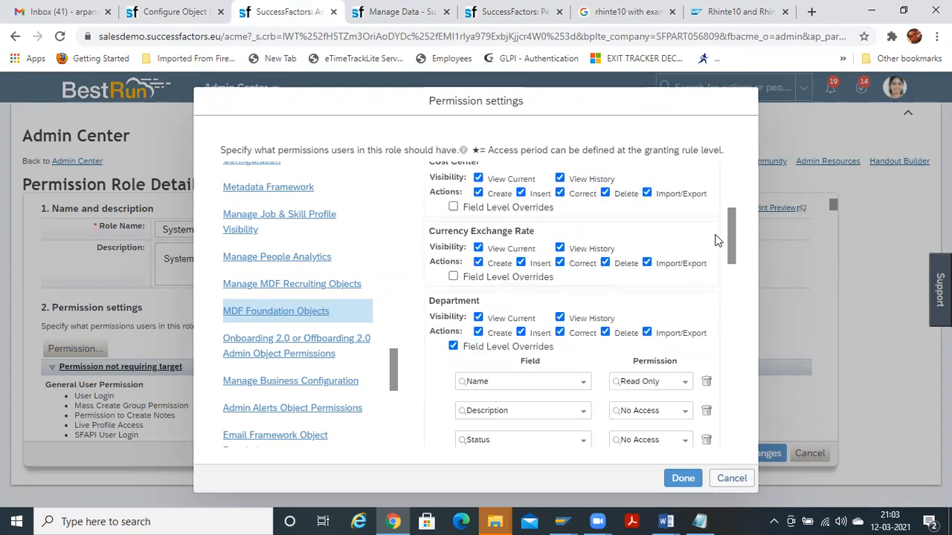
{"action": "left_click_drag", "start_coordinate": [730, 239], "coordinate": [738, 321]}
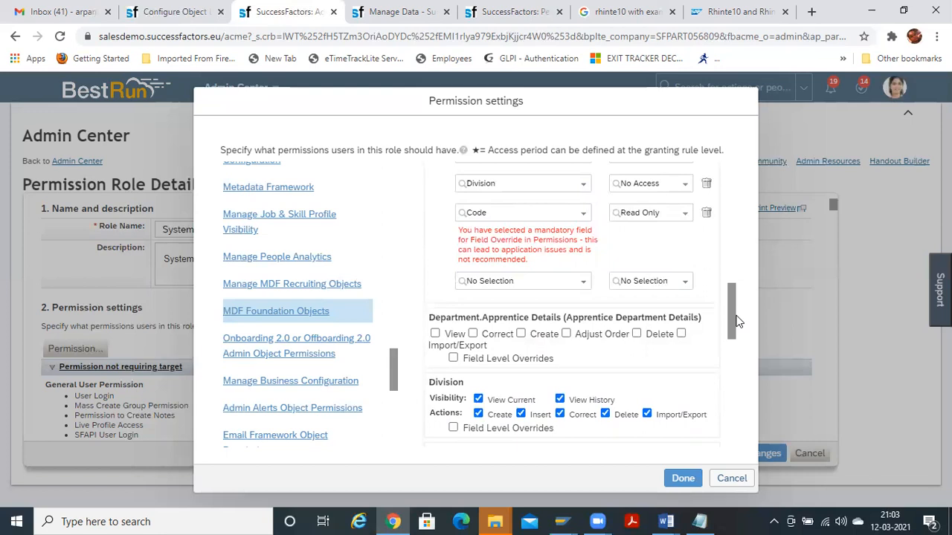
Open the Sub-Department object definition for correction
{"action": "left_click_drag", "start_coordinate": [728, 317], "coordinate": [701, 332]}
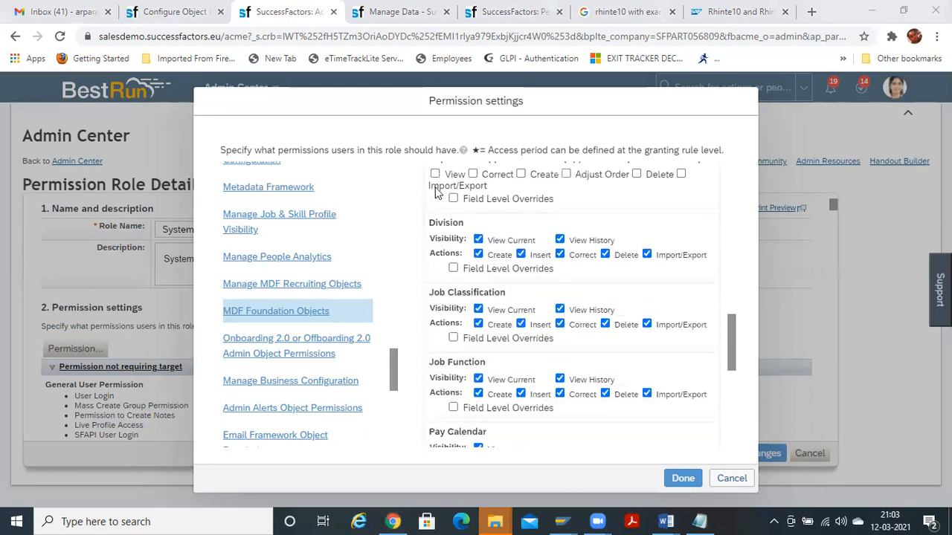
{"action": "left_click", "coordinate": [171, 10]}
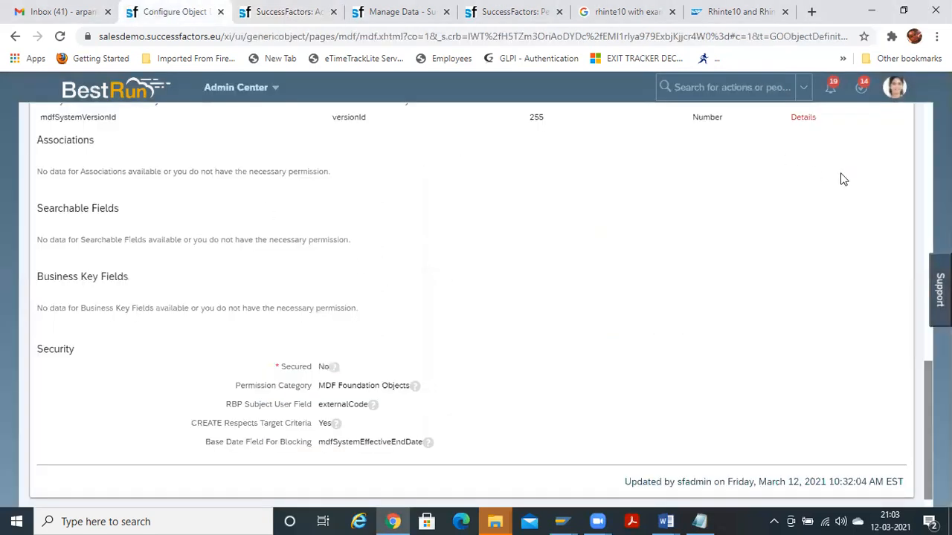
{"action": "scroll", "coordinate": [471, 305], "scroll_direction": "up", "scroll_amount": 10}
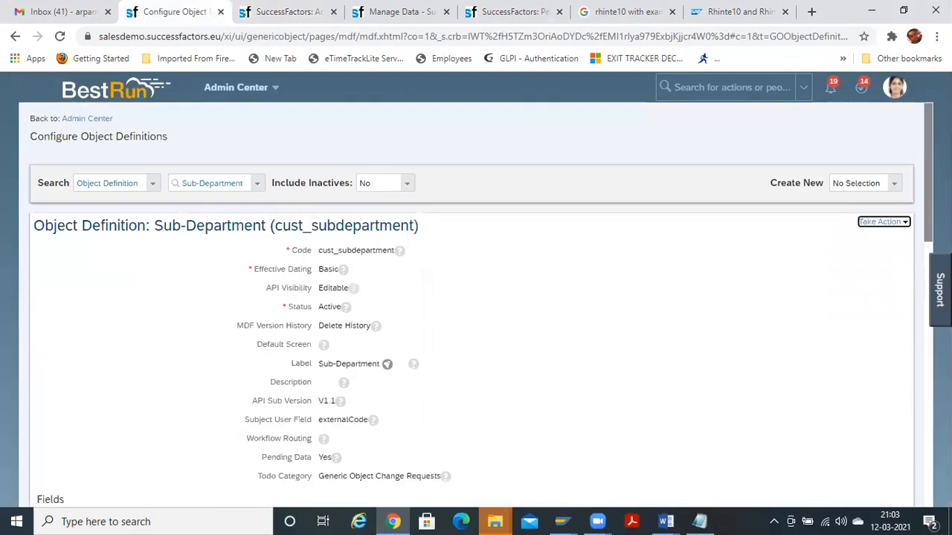
{"action": "left_click", "coordinate": [882, 223]}
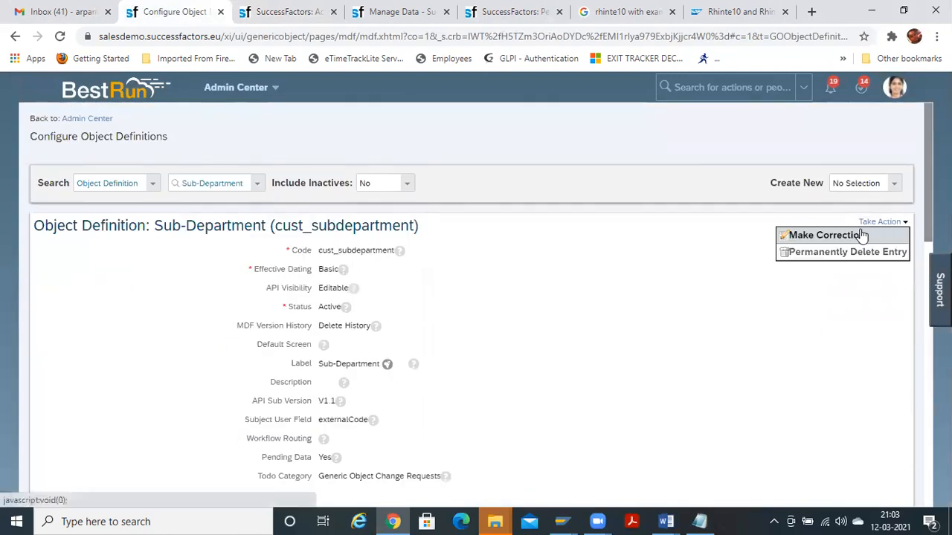
{"action": "left_click", "coordinate": [863, 235]}
Set Secured to Yes in the Sub-Department definition's Security section and save the definition
{"action": "left_click_drag", "start_coordinate": [926, 158], "coordinate": [928, 229]}
{"action": "scroll", "coordinate": [921, 356], "scroll_direction": "down", "scroll_amount": 8}
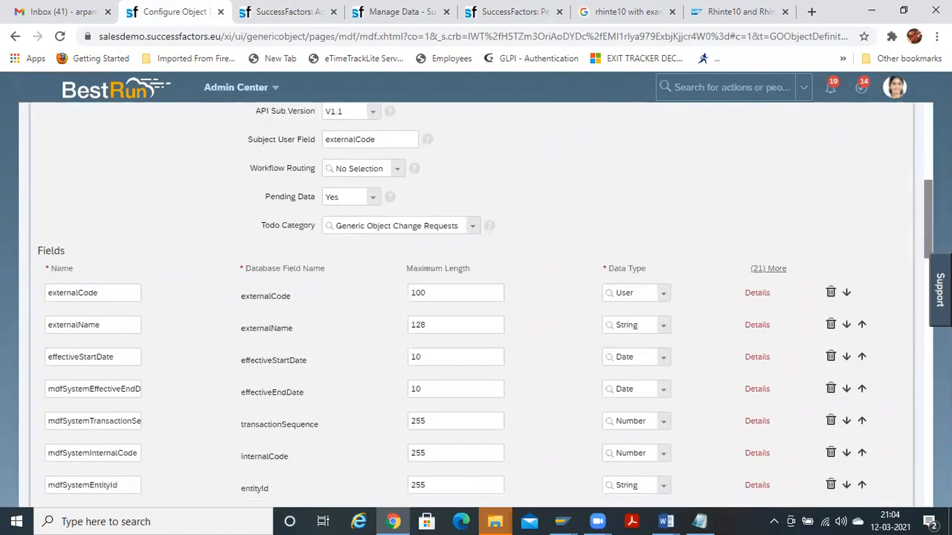
{"action": "left_click_drag", "start_coordinate": [922, 355], "coordinate": [920, 413]}
{"action": "left_click", "coordinate": [371, 312]}
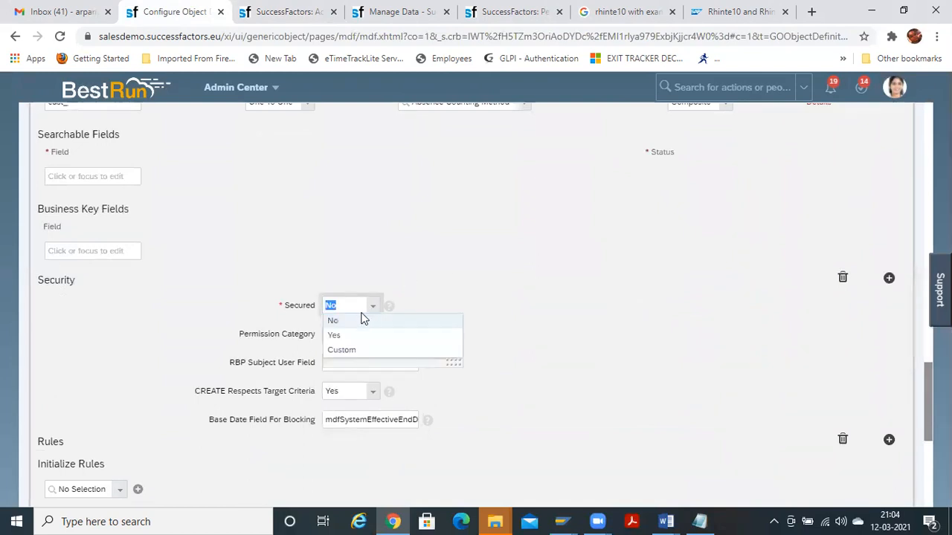
{"action": "left_click", "coordinate": [355, 334]}
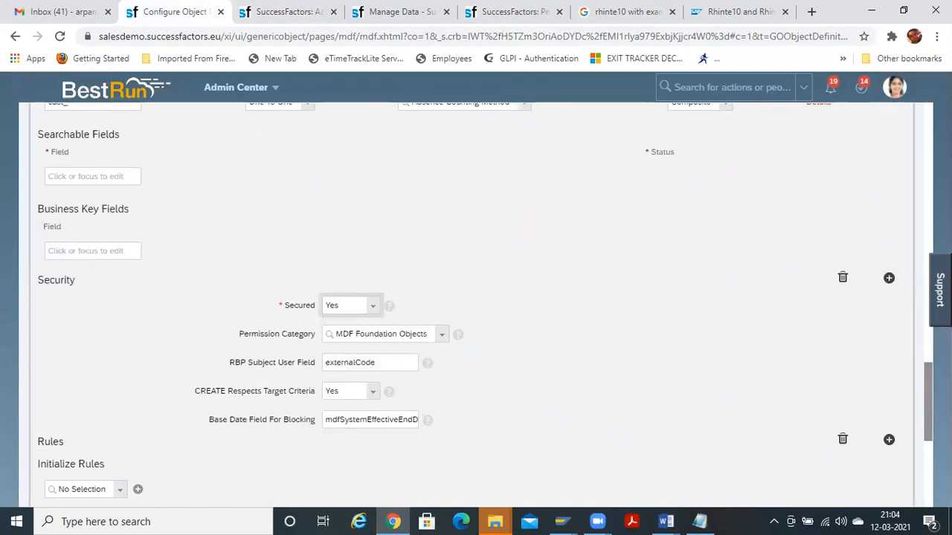
{"action": "scroll", "coordinate": [925, 410], "scroll_direction": "down", "scroll_amount": 5}
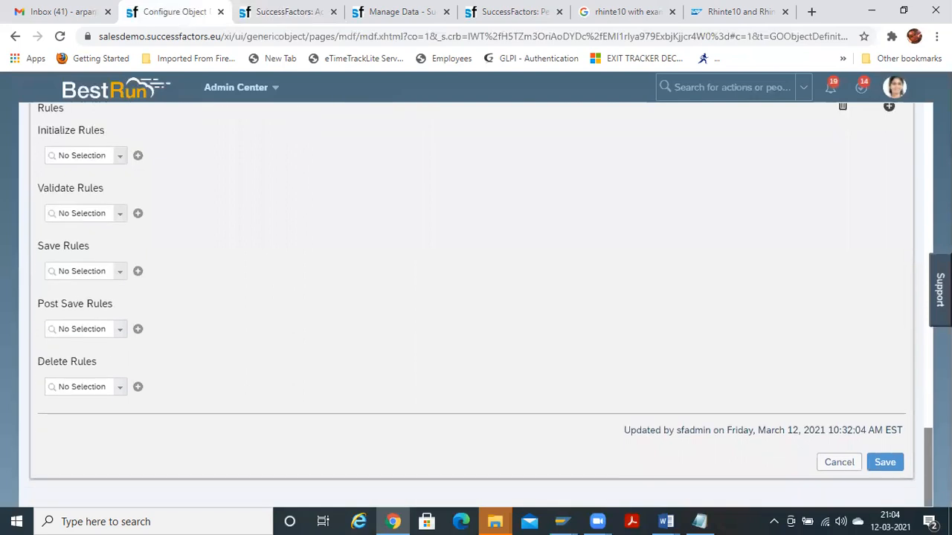
{"action": "left_click", "coordinate": [885, 463]}
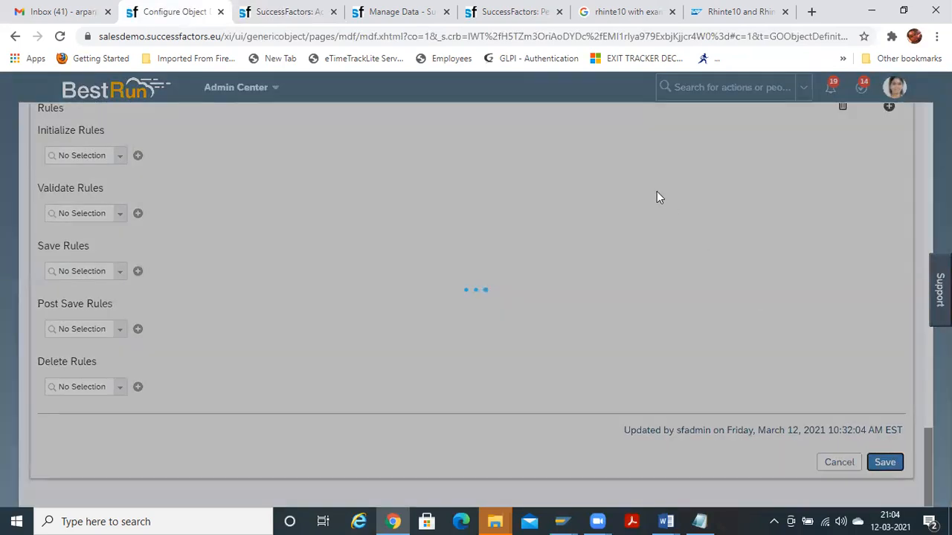
Return to the System Admin role, close its permission settings without applying them, and reload the page
{"action": "left_click", "coordinate": [278, 4]}
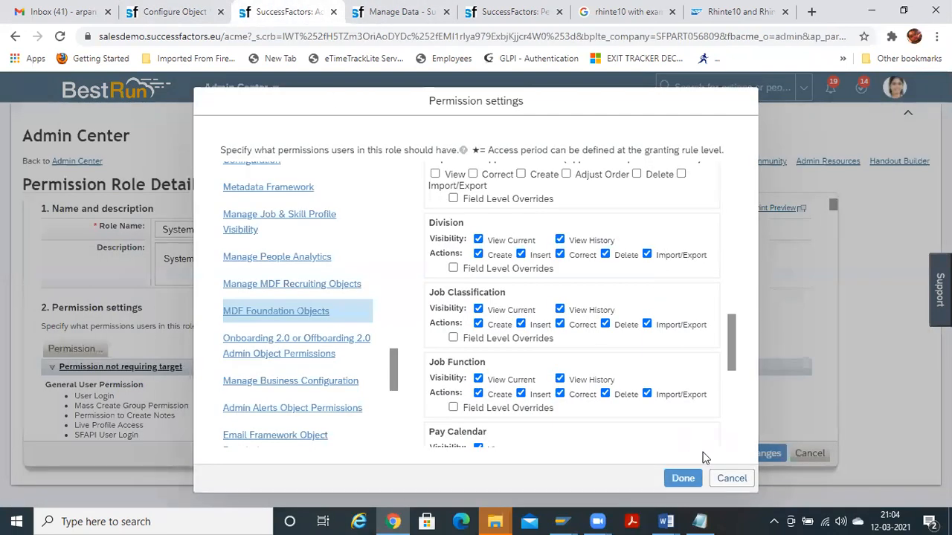
{"action": "left_click", "coordinate": [732, 479]}
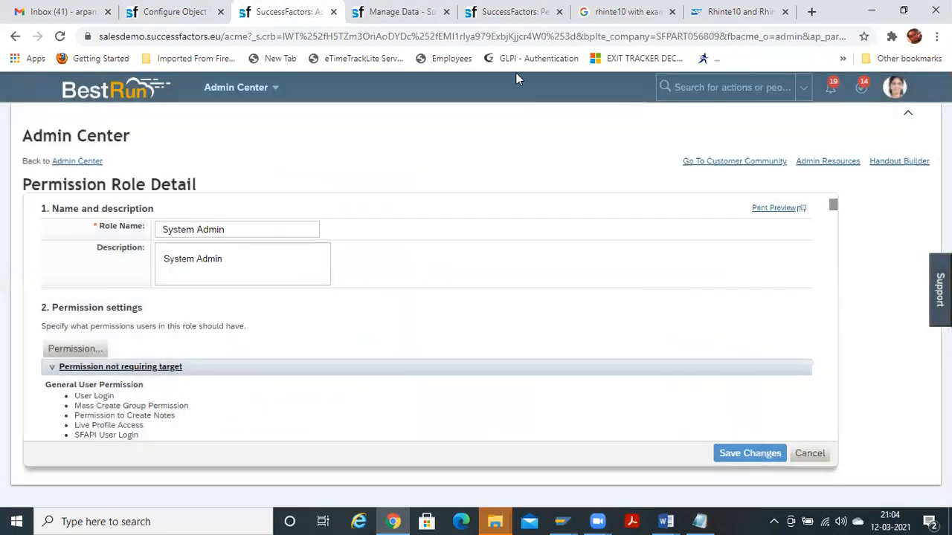
{"action": "left_click", "coordinate": [147, 35]}
{"action": "key", "text": "Return"}
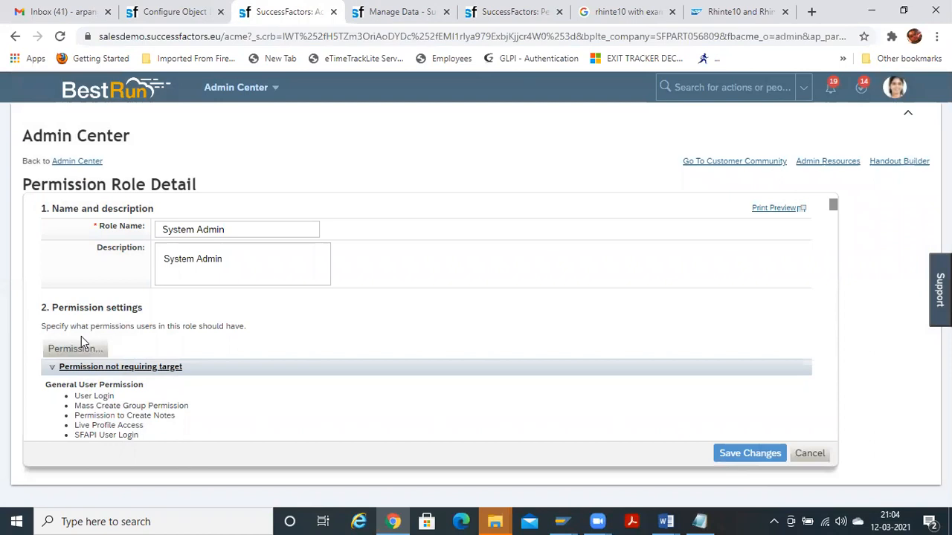
Reopen the System Admin role's permission settings and show the Sub-Department entry under MDF Foundation Objects
{"action": "left_click", "coordinate": [80, 356]}
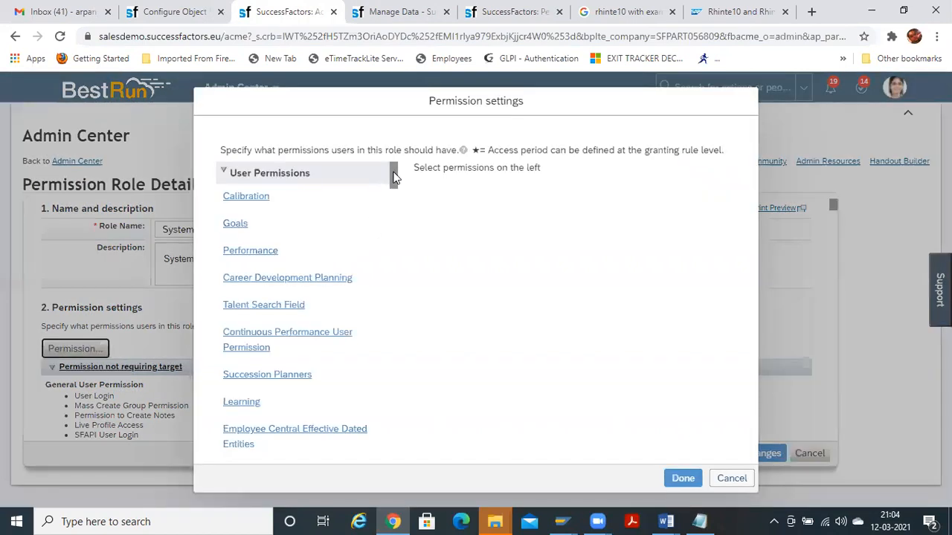
{"action": "left_click", "coordinate": [233, 176]}
{"action": "left_click_drag", "start_coordinate": [393, 186], "coordinate": [395, 367]}
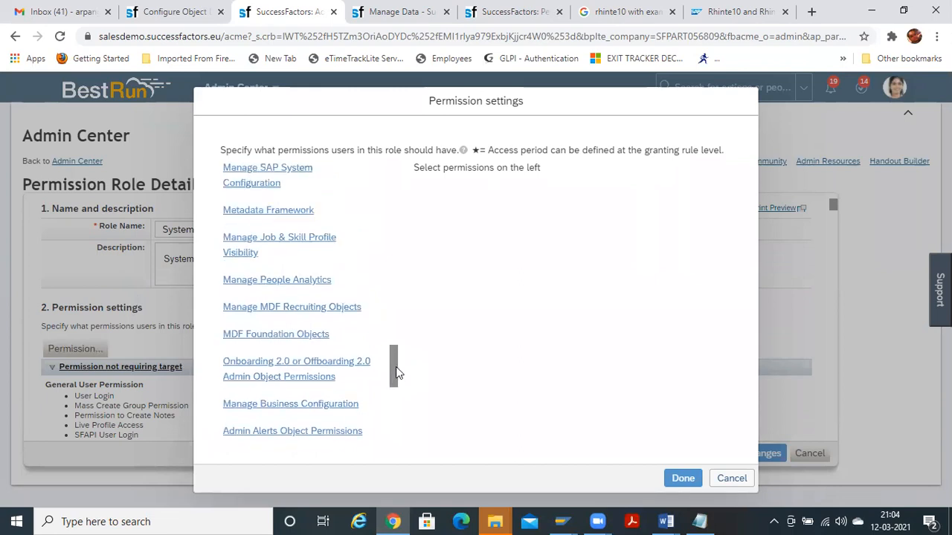
{"action": "left_click", "coordinate": [318, 339]}
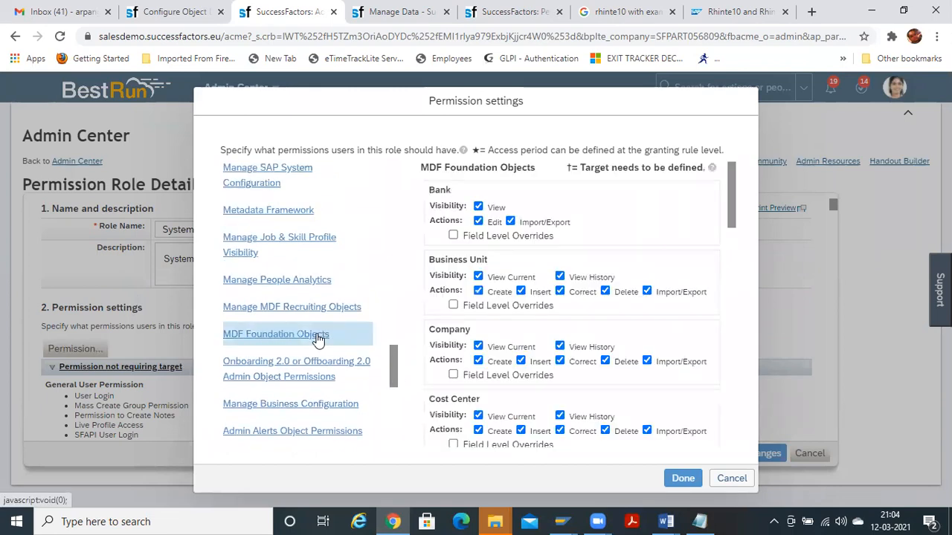
{"action": "left_click_drag", "start_coordinate": [728, 189], "coordinate": [720, 423]}
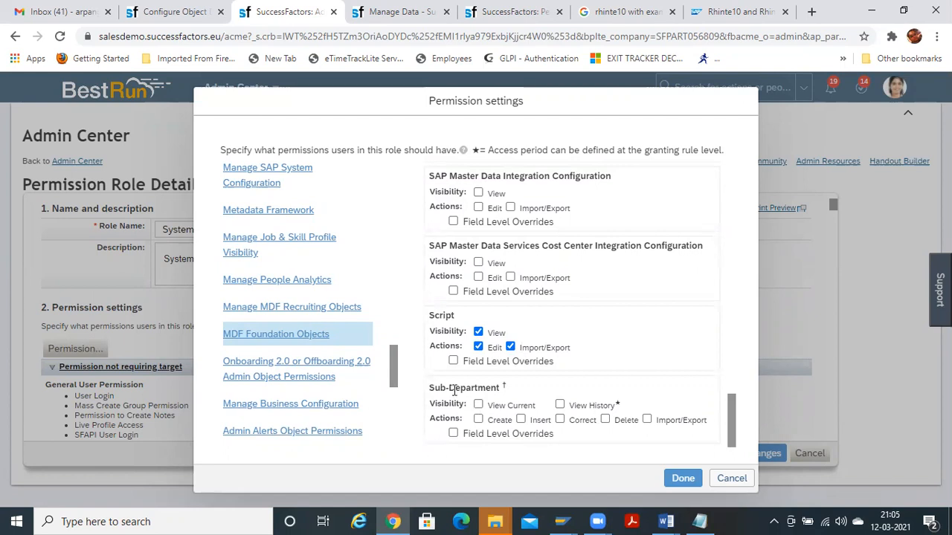
{"action": "left_click", "coordinate": [179, 9]}
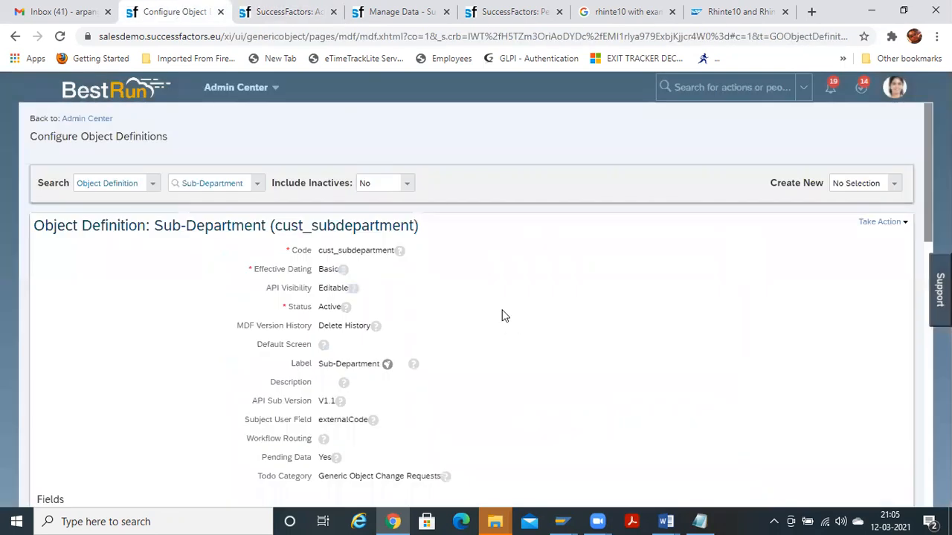
{"action": "left_click", "coordinate": [290, 11]}
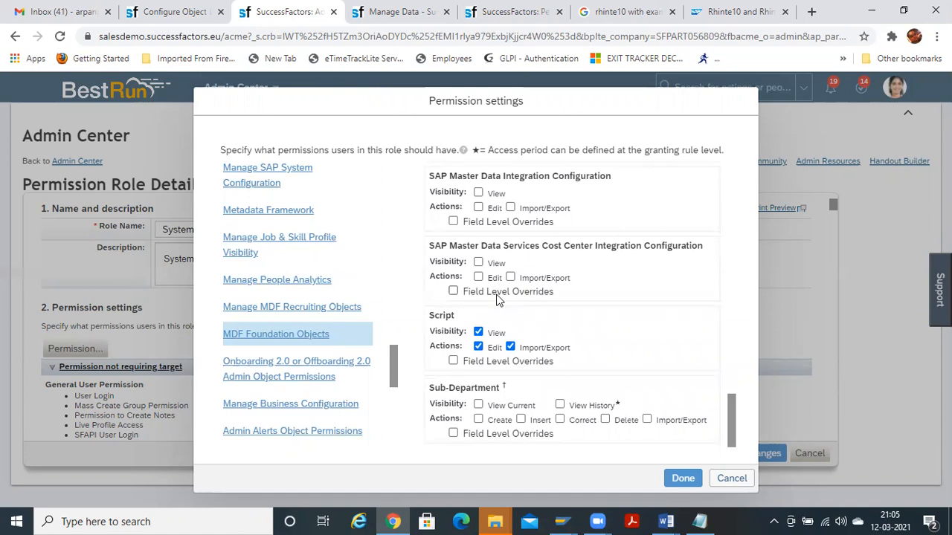
Grant Sub-Department the View Current, View History, Create, Insert, Correct, Delete and Import/Export permissions
{"action": "left_click", "coordinate": [478, 404]}
{"action": "left_click", "coordinate": [560, 405]}
{"action": "left_click", "coordinate": [480, 419]}
{"action": "left_click", "coordinate": [521, 419]}
{"action": "left_click", "coordinate": [560, 419]}
{"action": "left_click", "coordinate": [605, 420]}
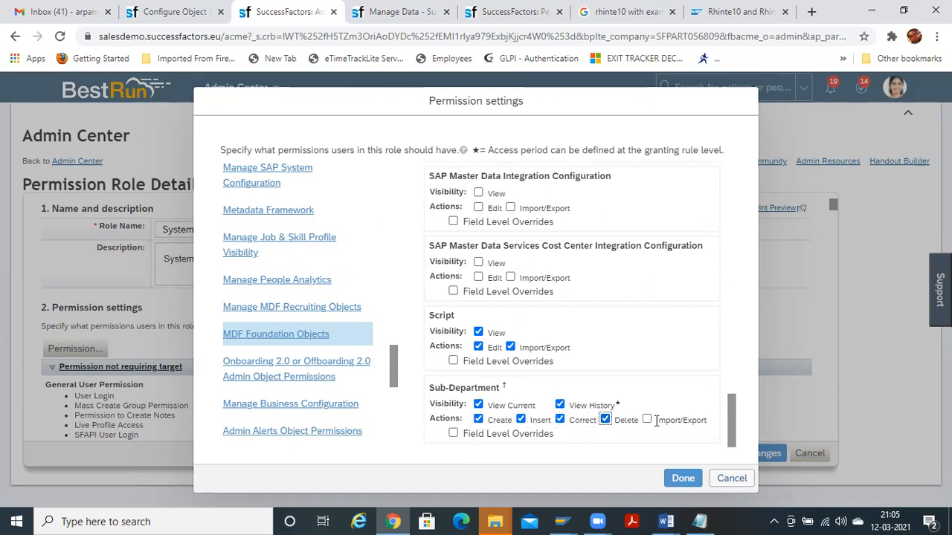
{"action": "left_click", "coordinate": [648, 420]}
Enable field level overrides for Sub-Department and add an override giving externalName No Access
{"action": "mouse_move", "coordinate": [730, 417]}
{"action": "left_mouse_down"}
{"action": "mouse_move", "coordinate": [729, 401]}
{"action": "mouse_move", "coordinate": [731, 431]}
{"action": "left_mouse_up"}
{"action": "left_click", "coordinate": [453, 434]}
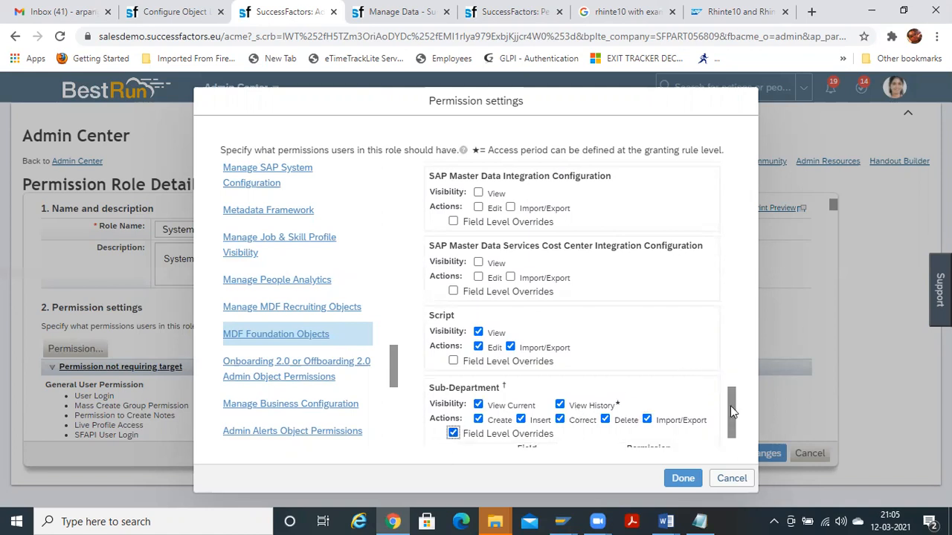
{"action": "left_click_drag", "start_coordinate": [730, 406], "coordinate": [730, 429]}
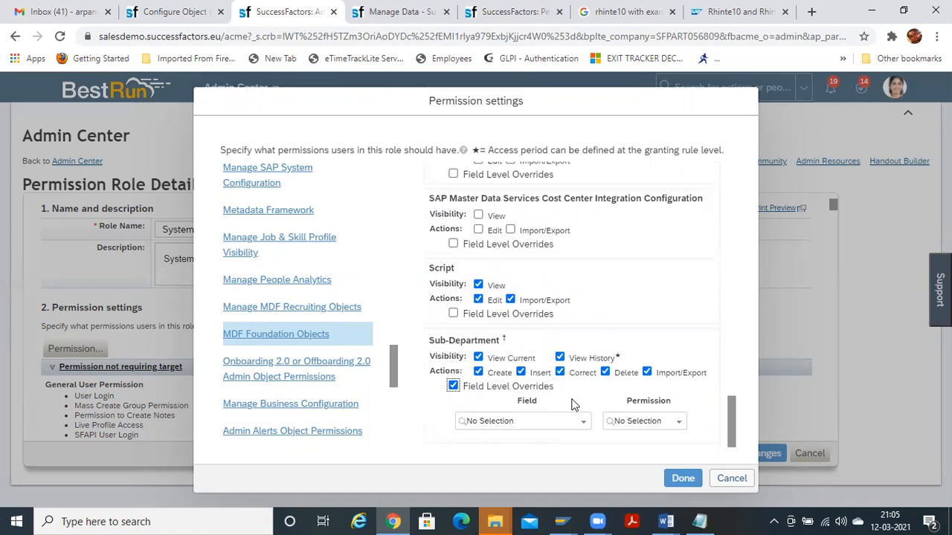
{"action": "left_click", "coordinate": [583, 427]}
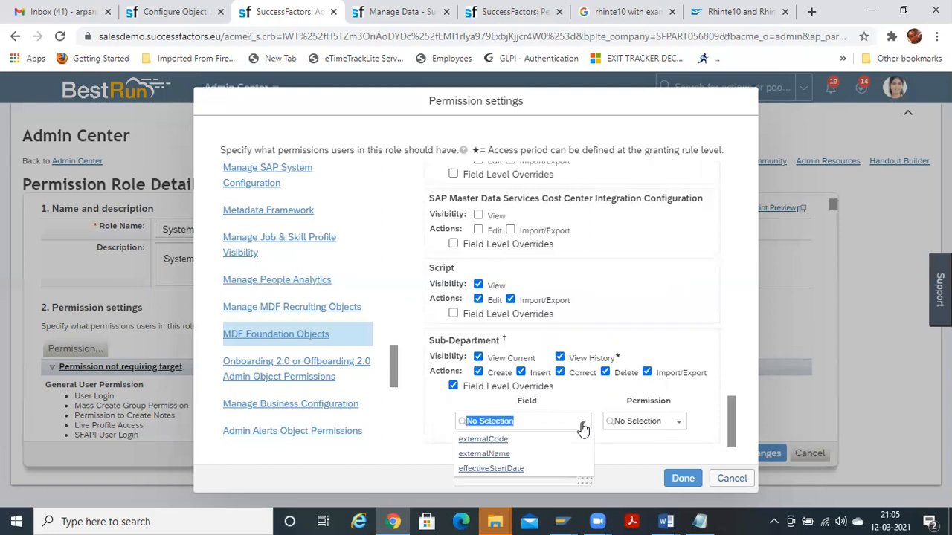
{"action": "left_click", "coordinate": [544, 455]}
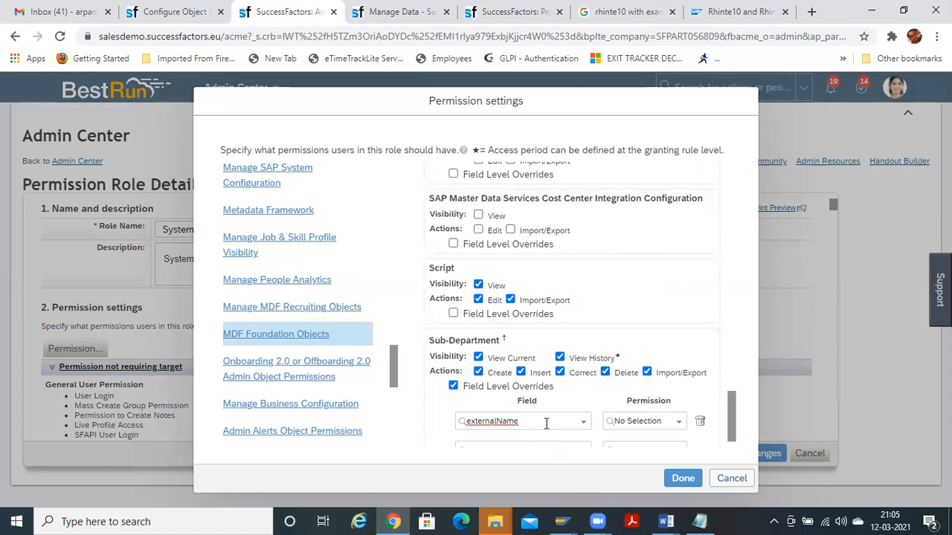
{"action": "left_click", "coordinate": [679, 422]}
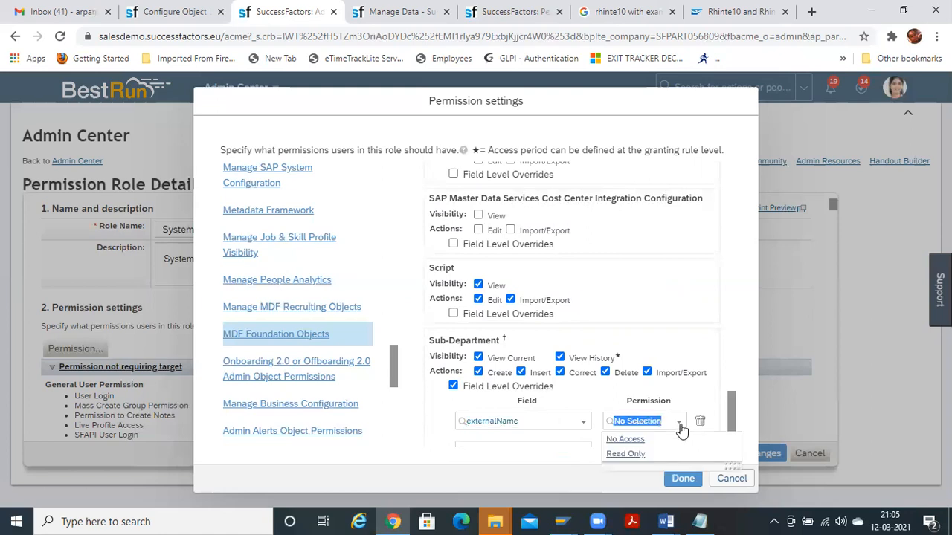
{"action": "left_click", "coordinate": [636, 440]}
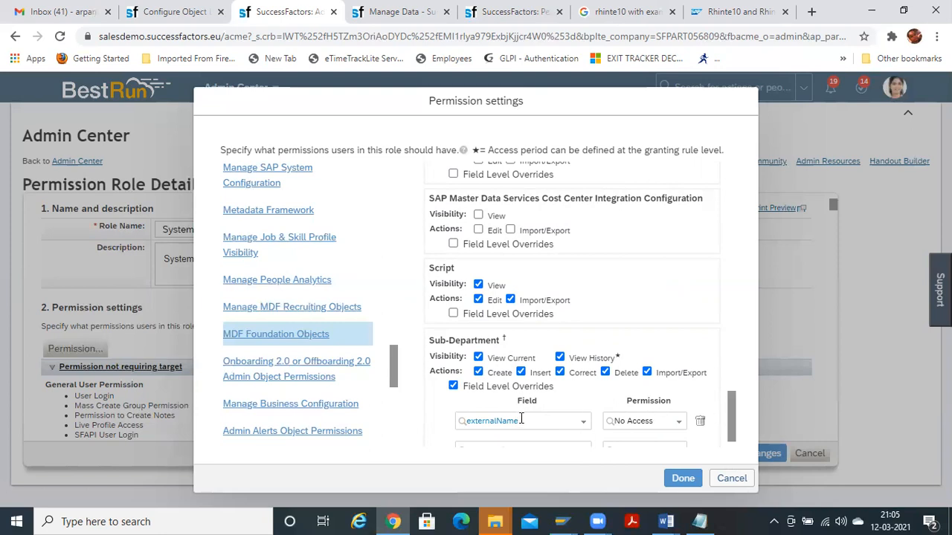
Delete the externalName override and turn off field level overrides for Sub-Department
{"action": "left_click_drag", "start_coordinate": [524, 421], "coordinate": [461, 420]}
{"action": "left_click", "coordinate": [583, 421]}
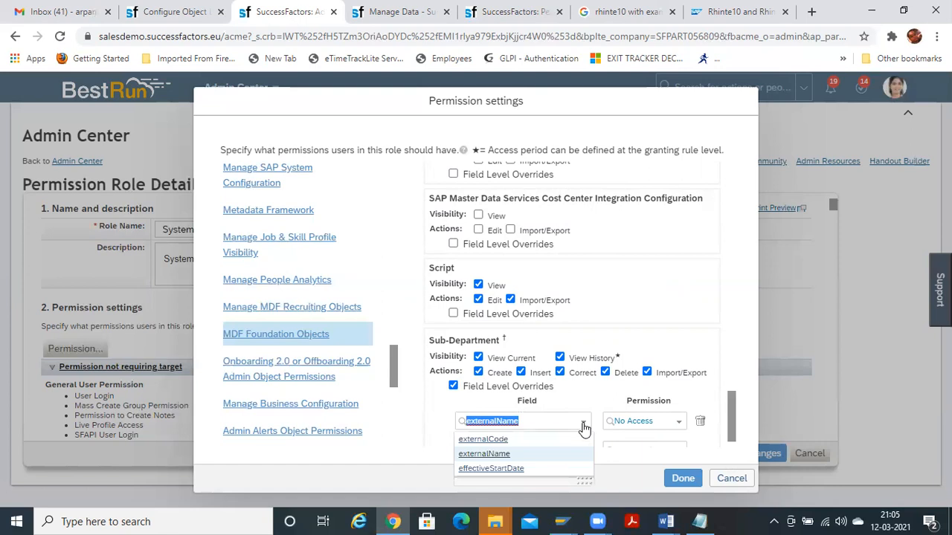
{"action": "left_click", "coordinate": [699, 421]}
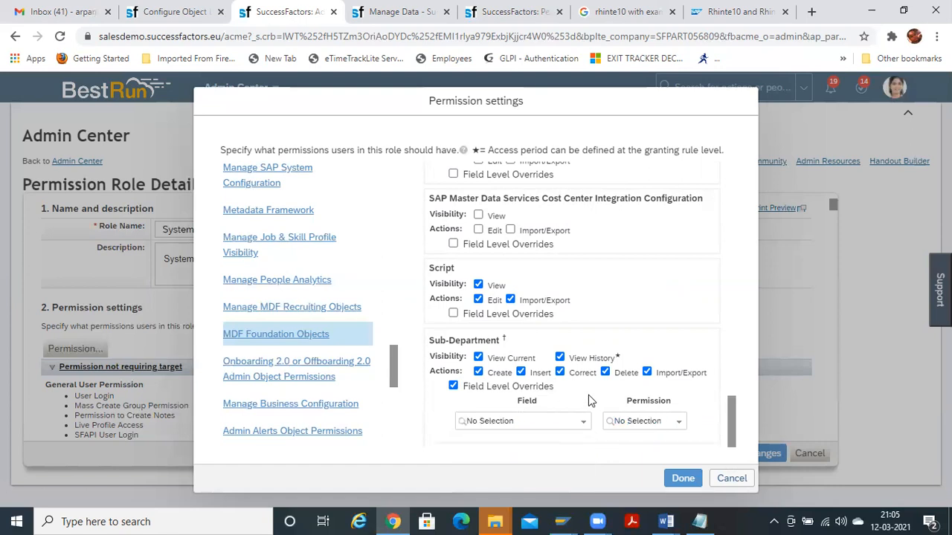
{"action": "left_click", "coordinate": [454, 386]}
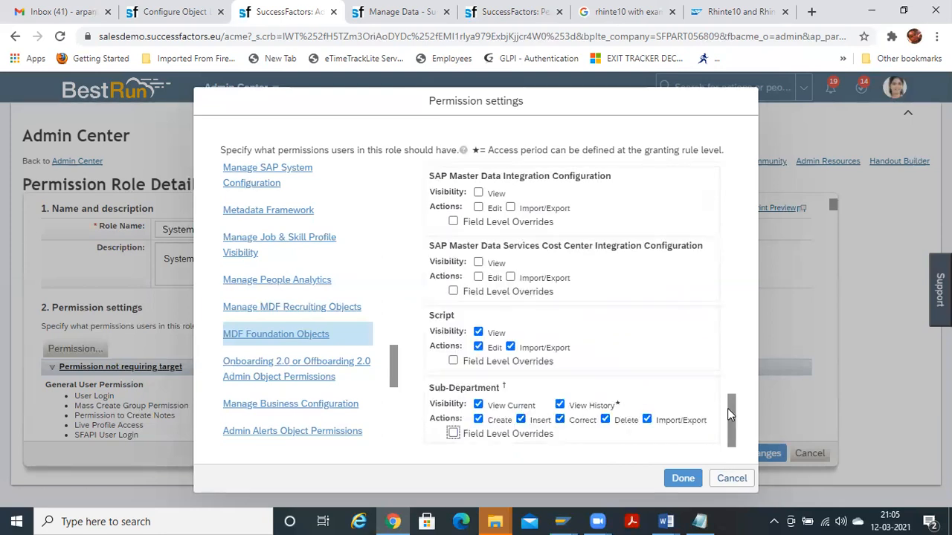
Apply the permission settings and save the changes to the System Admin role
{"action": "scroll", "coordinate": [732, 409], "scroll_direction": "up", "scroll_amount": 1}
{"action": "scroll", "coordinate": [734, 413], "scroll_direction": "down", "scroll_amount": 1}
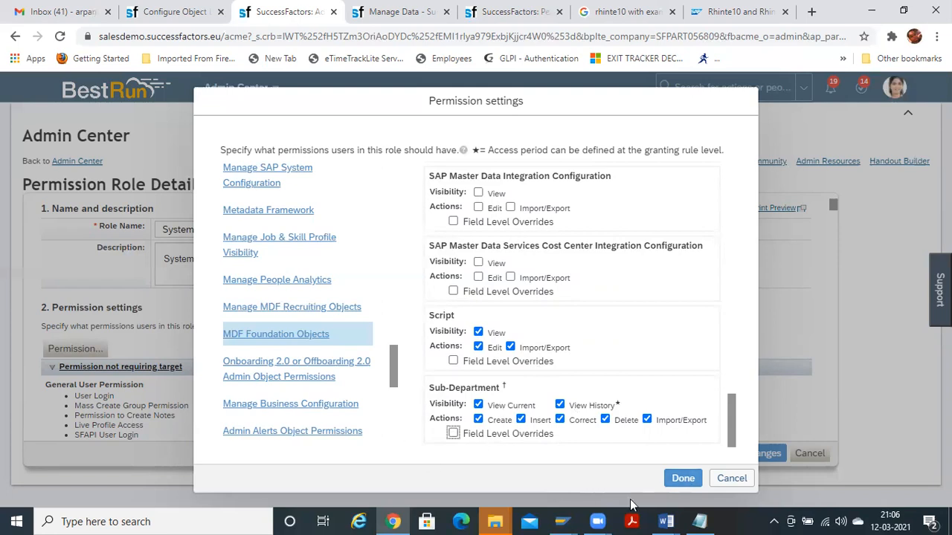
{"action": "left_click", "coordinate": [683, 479]}
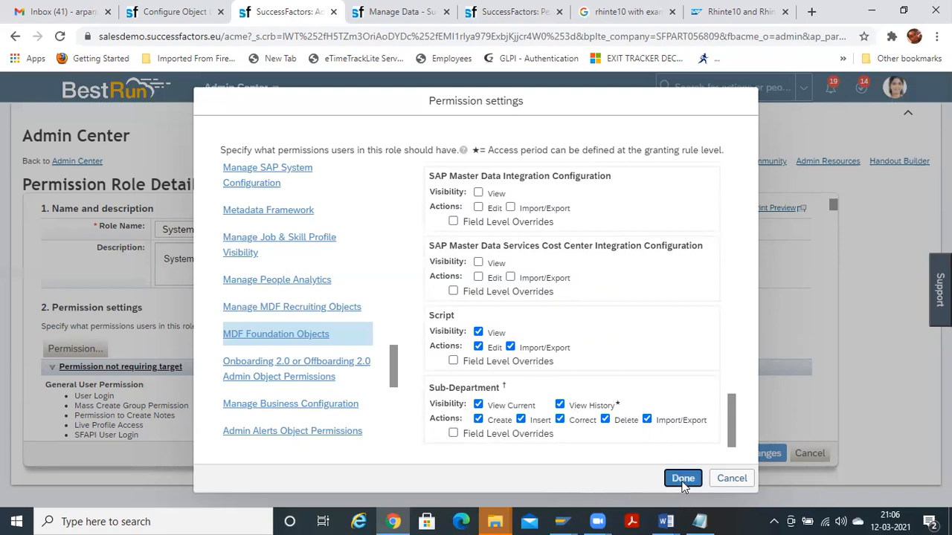
{"action": "left_click", "coordinate": [748, 451]}
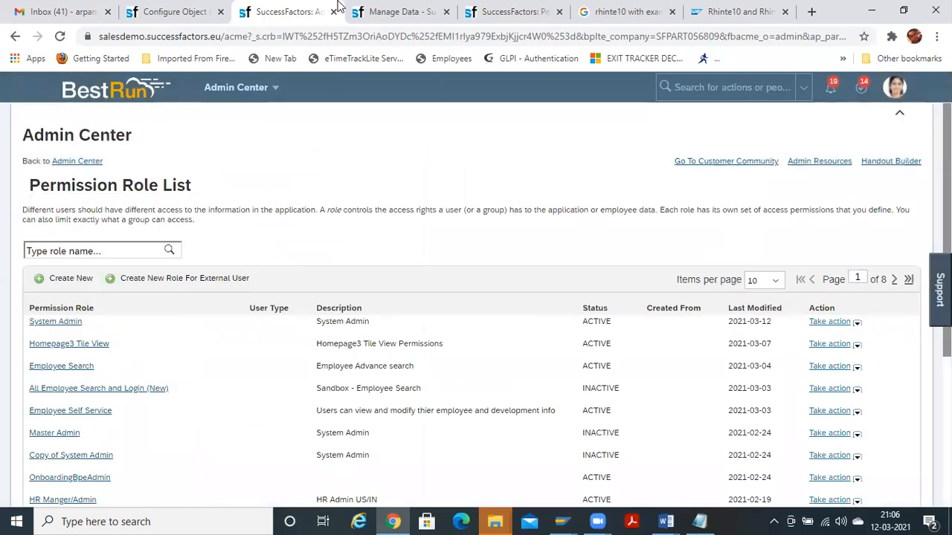
Start a new Sub-Department record in Manage Data and place the cursor in externalCode
{"action": "left_click", "coordinate": [399, 12]}
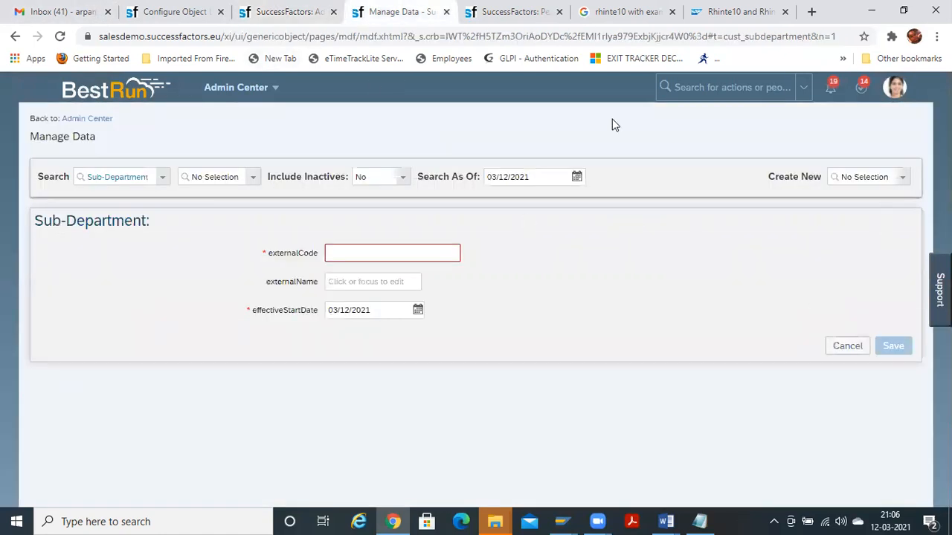
{"action": "left_click", "coordinate": [903, 178]}
{"action": "type", "text": "sub"}
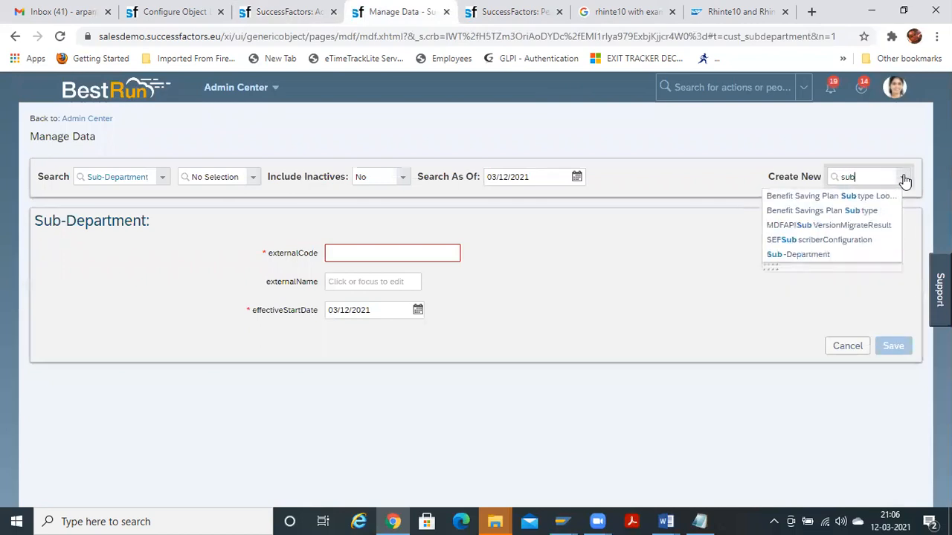
{"action": "left_click", "coordinate": [816, 260]}
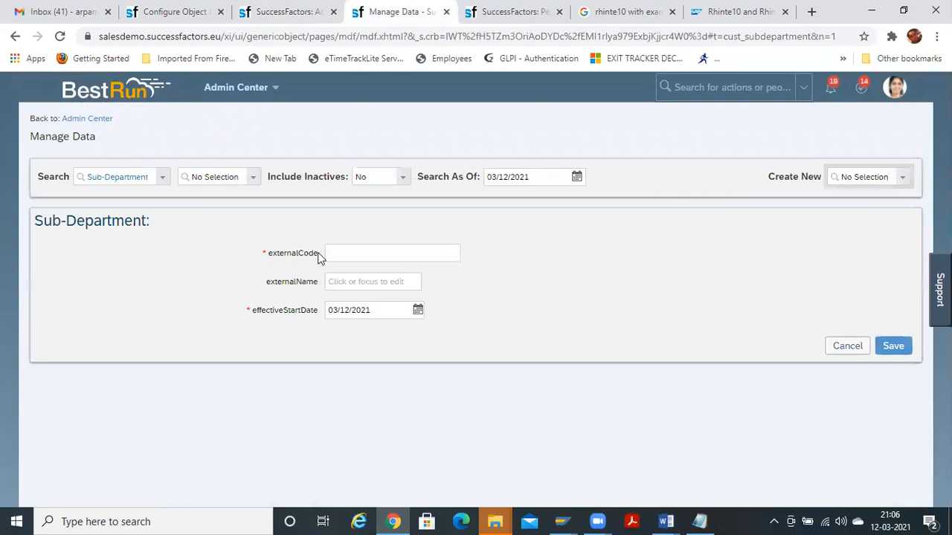
{"action": "left_click", "coordinate": [346, 254]}
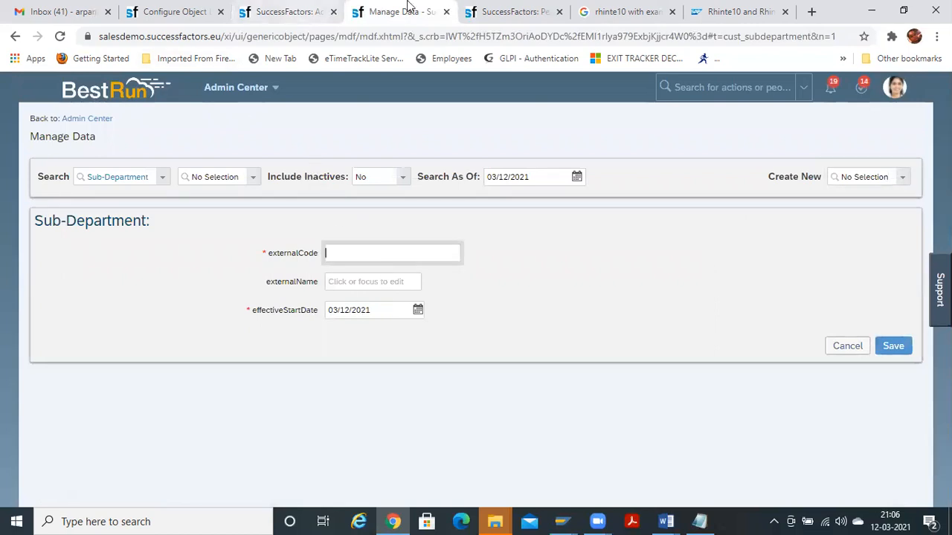
Find the Company record BestRun (10000) in Manage Data and open it for correction
{"action": "left_click", "coordinate": [154, 180]}
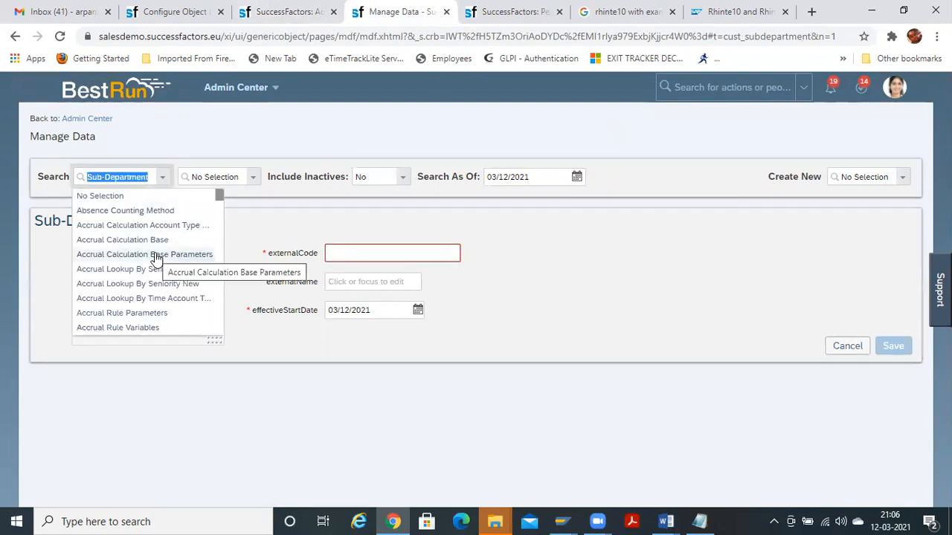
{"action": "type", "text": "co"}
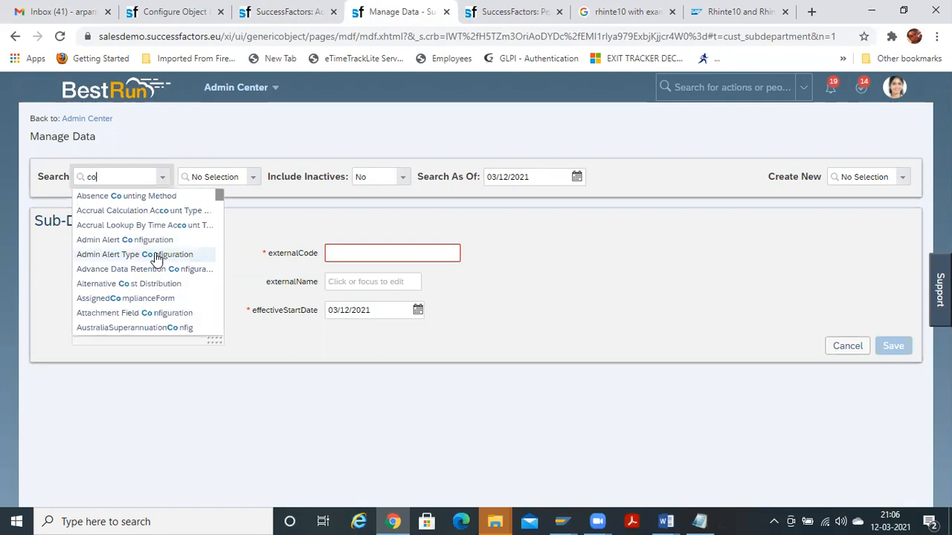
{"action": "type", "text": "mp"}
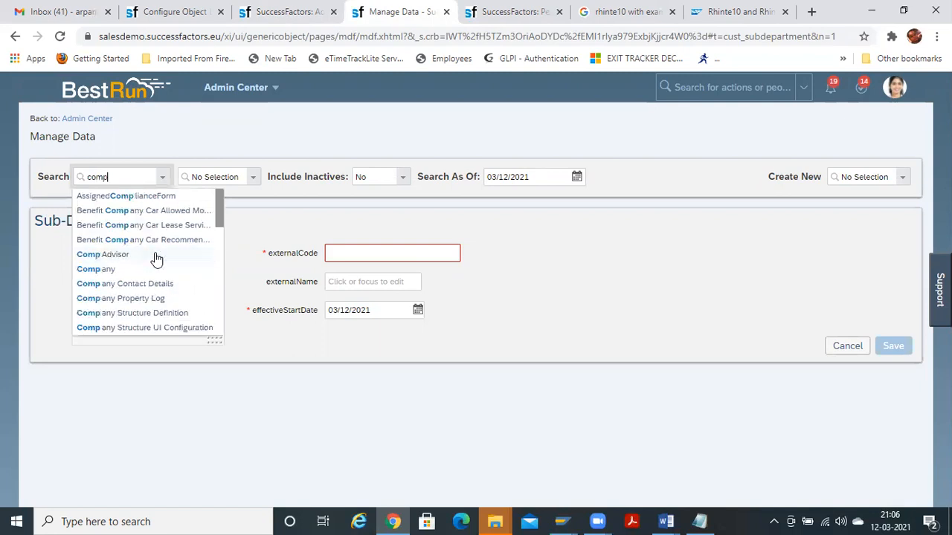
{"action": "left_click", "coordinate": [118, 272]}
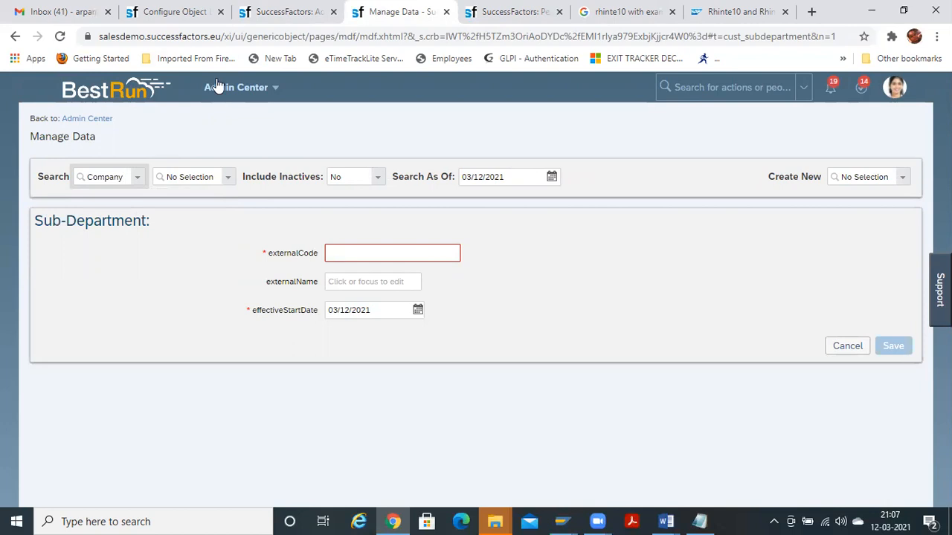
{"action": "left_click", "coordinate": [227, 186]}
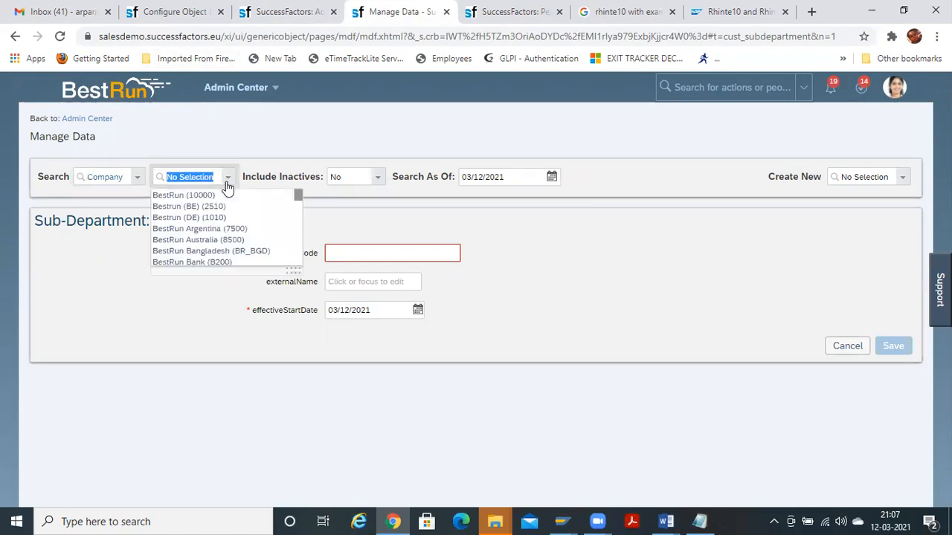
{"action": "left_click", "coordinate": [215, 196]}
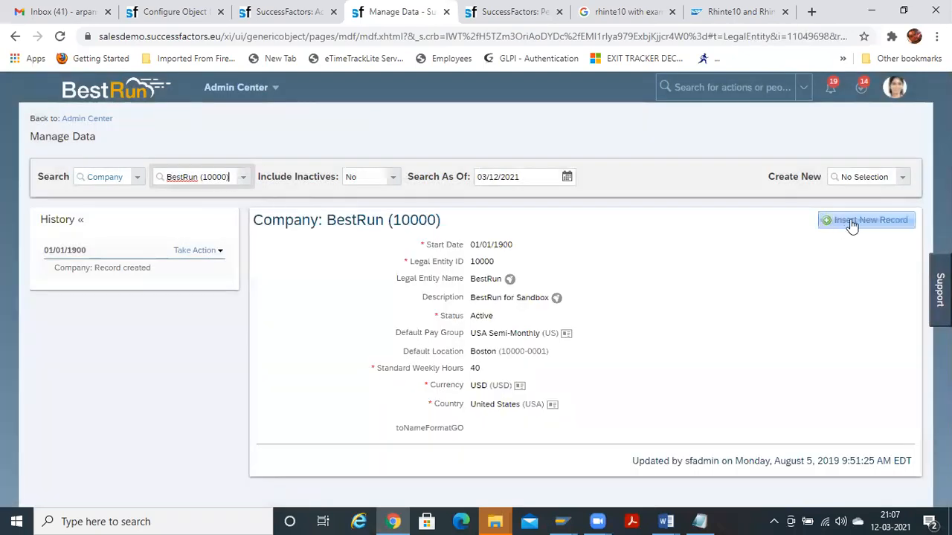
{"action": "left_click", "coordinate": [203, 251]}
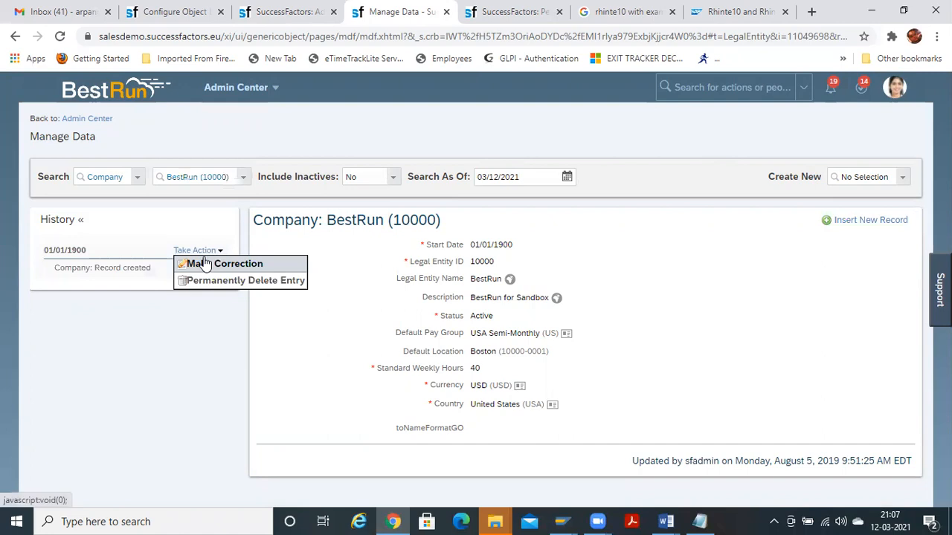
{"action": "left_click", "coordinate": [204, 263]}
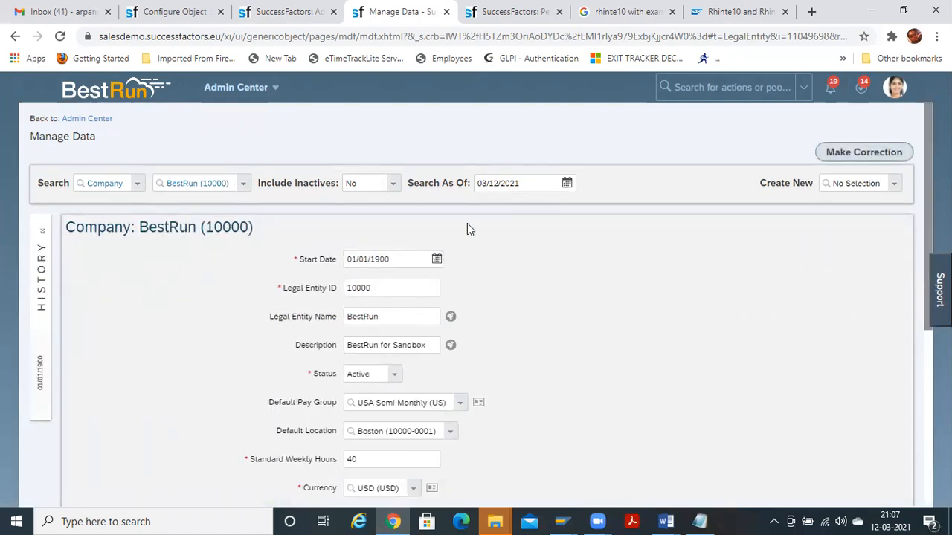
Examine the date picker of the Start Date field in the BestRun company record
{"action": "left_click", "coordinate": [437, 260]}
{"action": "left_click", "coordinate": [464, 258]}
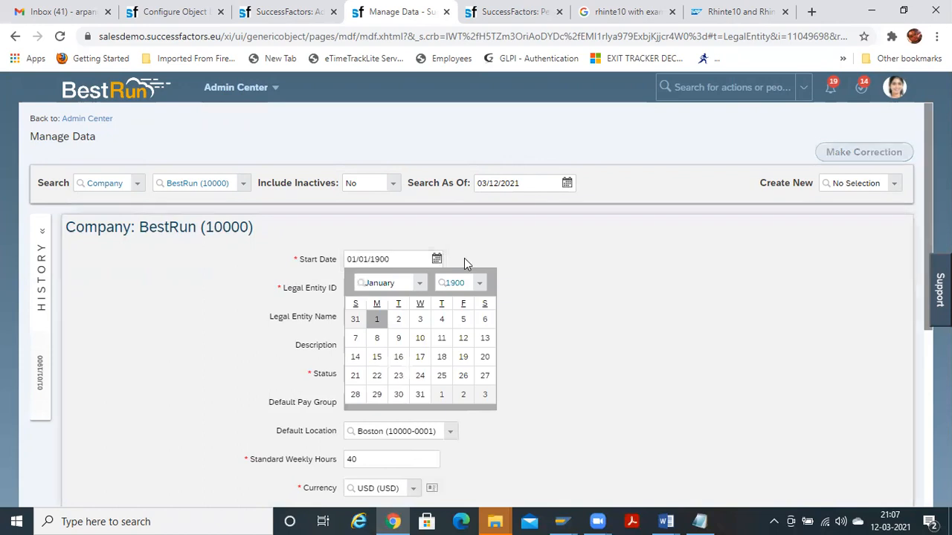
{"action": "left_click", "coordinate": [424, 258]}
{"action": "left_click", "coordinate": [435, 259]}
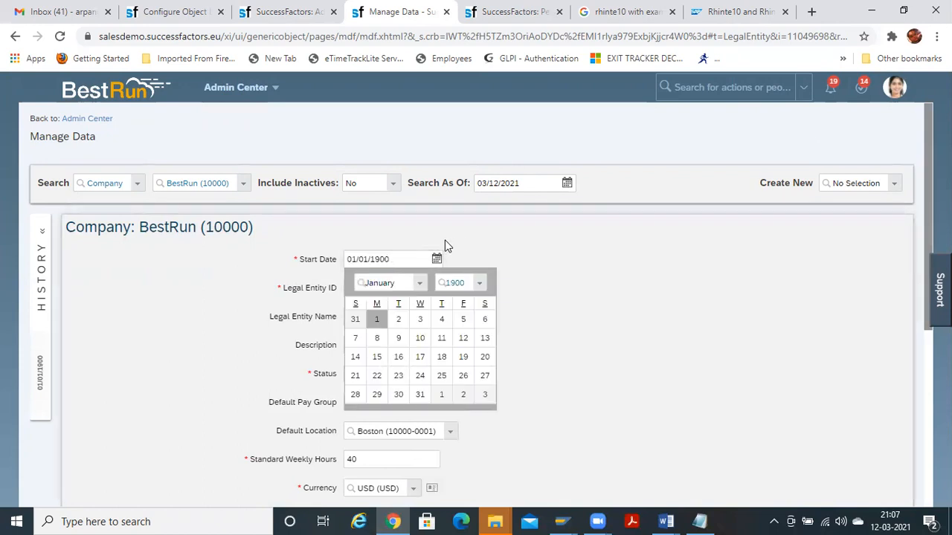
{"action": "left_click", "coordinate": [474, 264]}
{"action": "left_click", "coordinate": [436, 259]}
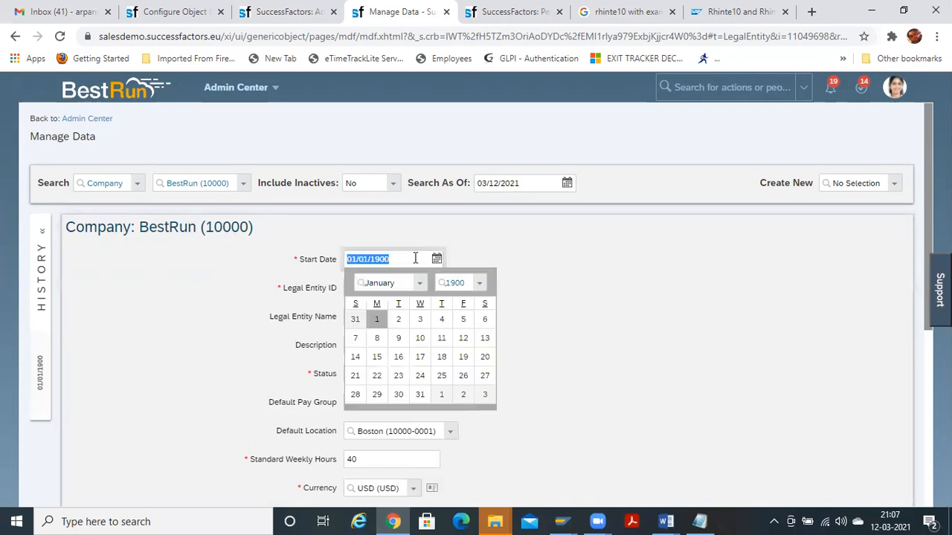
{"action": "left_click", "coordinate": [418, 257]}
{"action": "left_click", "coordinate": [480, 237]}
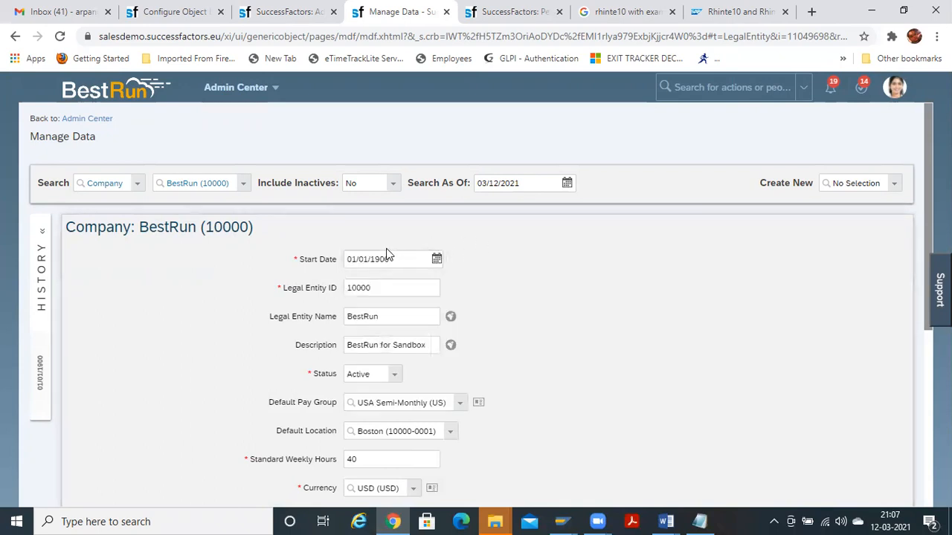
{"action": "left_click", "coordinate": [436, 258]}
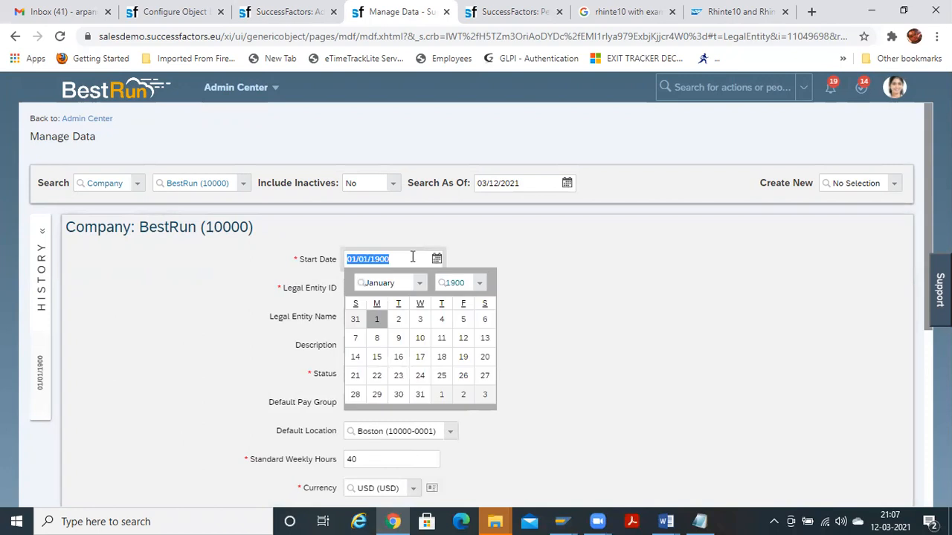
{"action": "left_click", "coordinate": [413, 257]}
{"action": "left_click", "coordinate": [436, 258]}
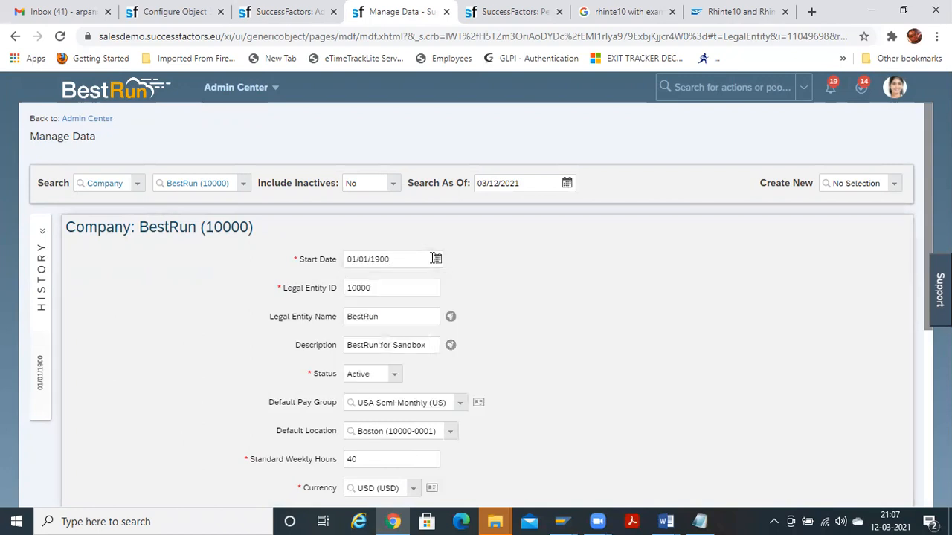
{"action": "left_click", "coordinate": [436, 258]}
{"action": "left_click", "coordinate": [495, 259]}
Open the Sub-Department object definition for correction and bring its Fields section into view
{"action": "left_click", "coordinate": [154, 13]}
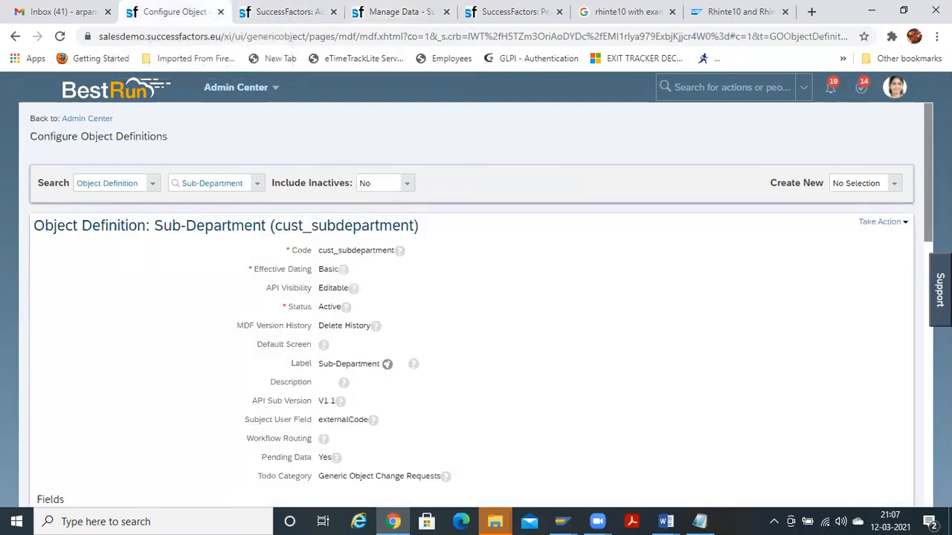
{"action": "mouse_move", "coordinate": [928, 185]}
{"action": "left_mouse_down"}
{"action": "mouse_move", "coordinate": [927, 245]}
{"action": "mouse_move", "coordinate": [927, 202]}
{"action": "left_mouse_up"}
{"action": "left_click", "coordinate": [882, 175]}
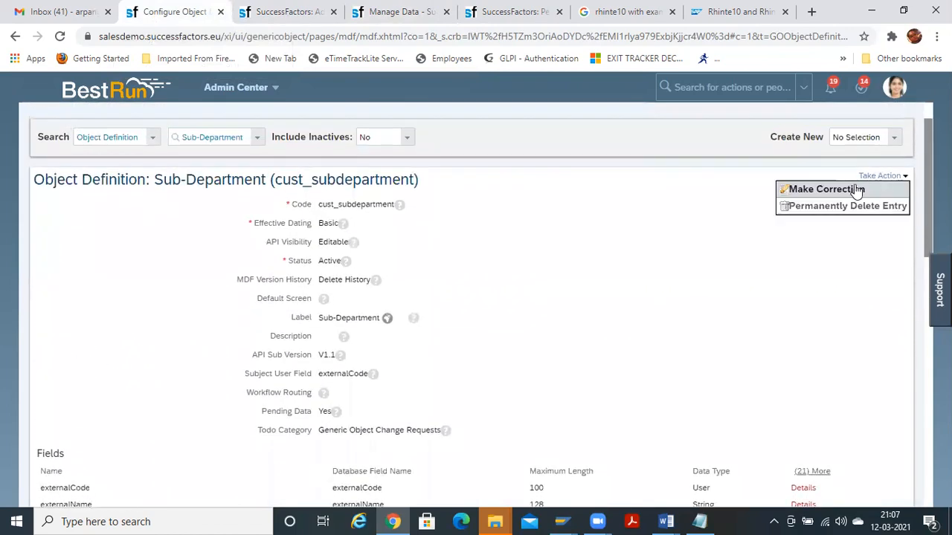
{"action": "left_click", "coordinate": [855, 190]}
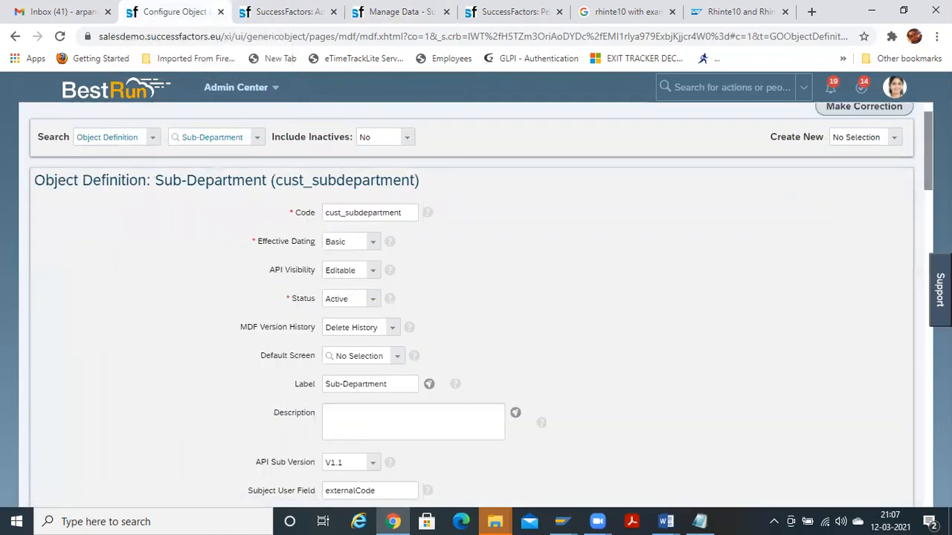
{"action": "right_click", "coordinate": [927, 165]}
{"action": "left_click", "coordinate": [927, 159]}
{"action": "left_click_drag", "start_coordinate": [927, 158], "coordinate": [927, 244]}
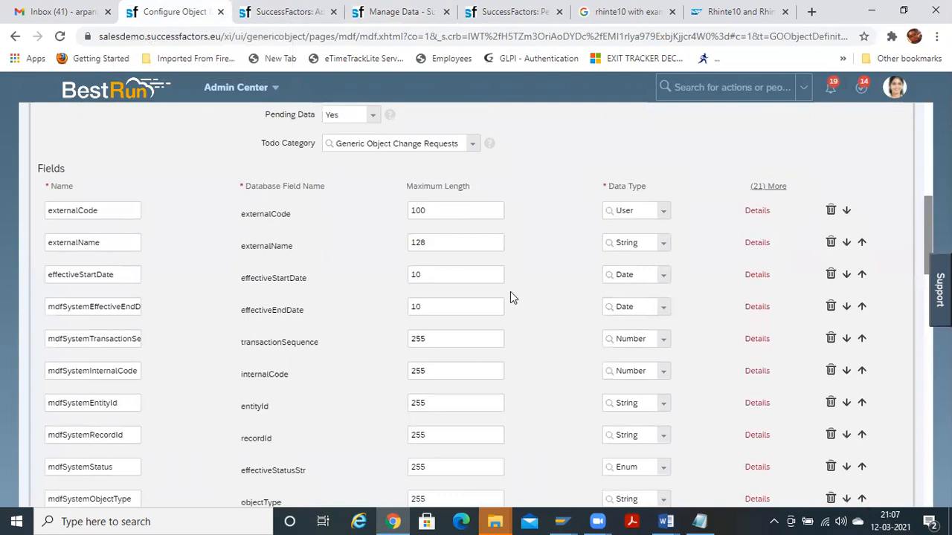
Review the data type options for the effectiveStartDate field, keeping Date
{"action": "left_click", "coordinate": [664, 278]}
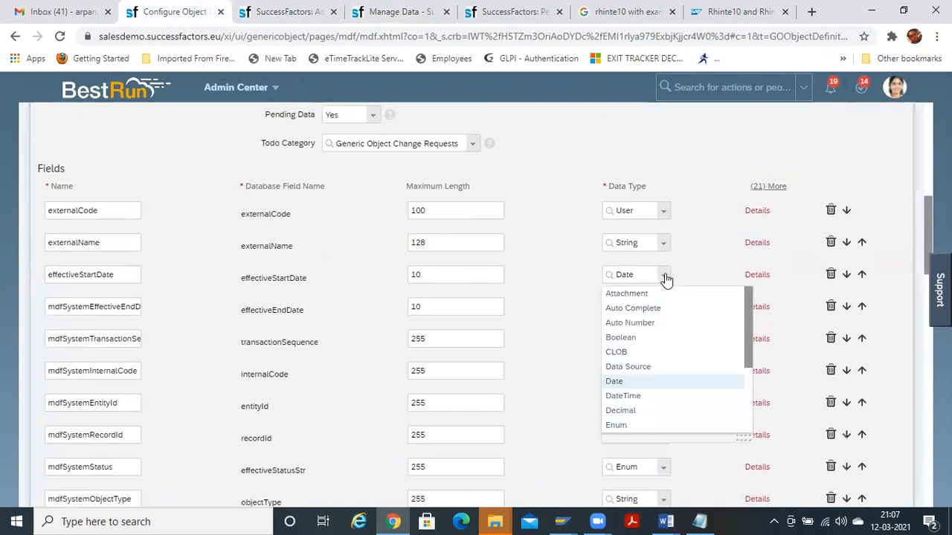
{"action": "left_click", "coordinate": [631, 381]}
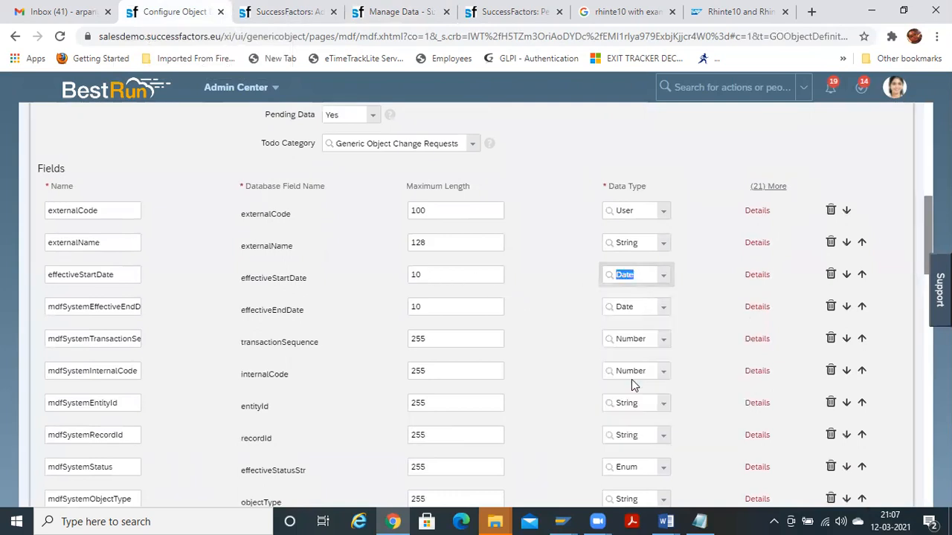
{"action": "left_click", "coordinate": [663, 279]}
{"action": "left_click", "coordinate": [687, 253]}
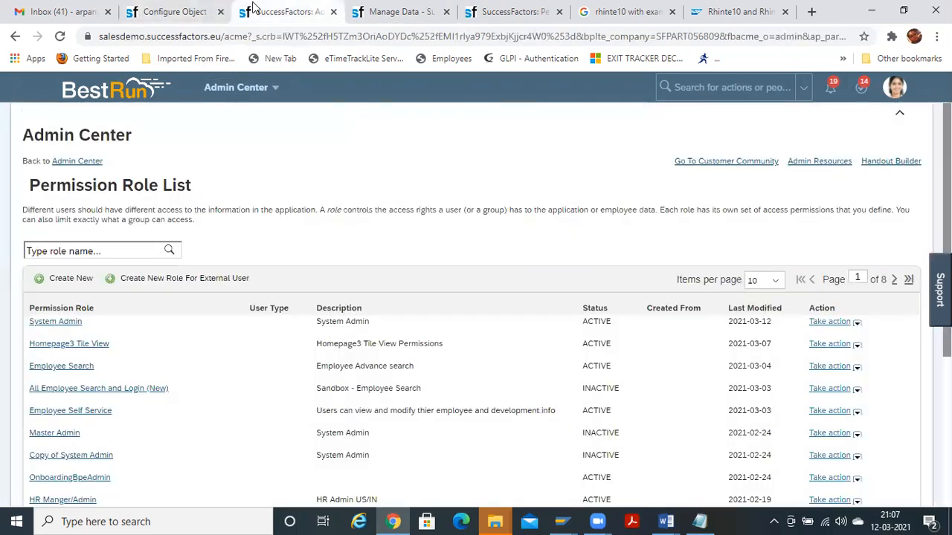
Return to the BestRun company record and place the cursor in Legal Entity ID
{"action": "left_click", "coordinate": [257, 9]}
{"action": "left_click", "coordinate": [177, 21]}
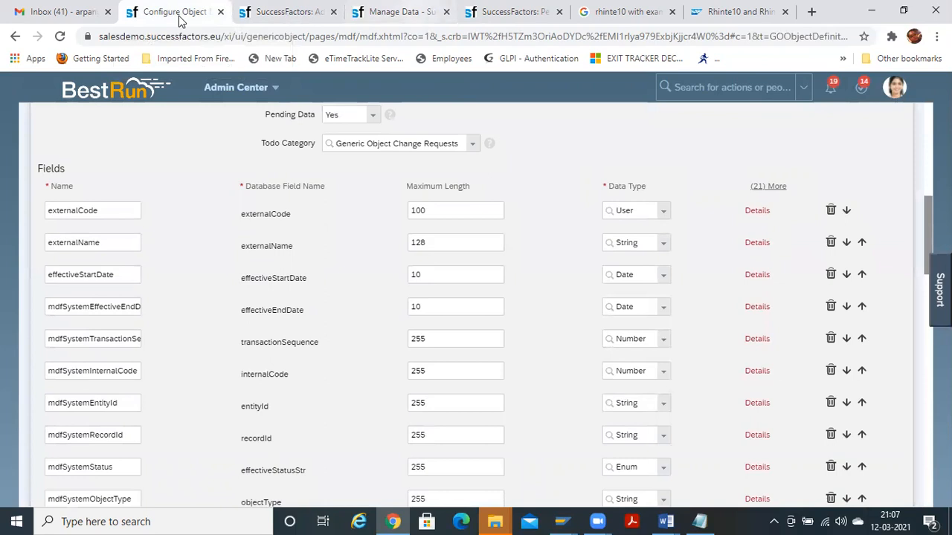
{"action": "left_click", "coordinate": [405, 12]}
{"action": "left_click", "coordinate": [404, 284]}
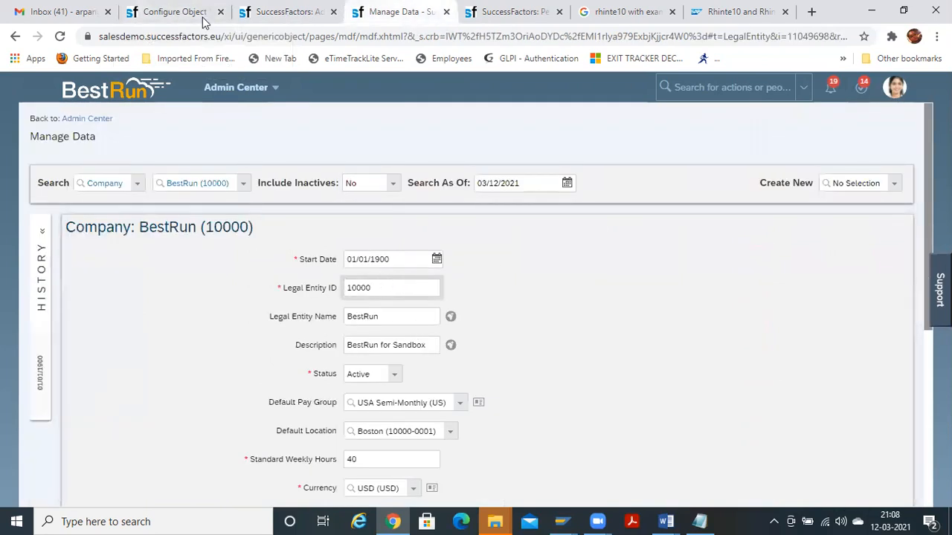
Review the data type options for the externalName field in the Sub-Department object definition
{"action": "left_click", "coordinate": [177, 15]}
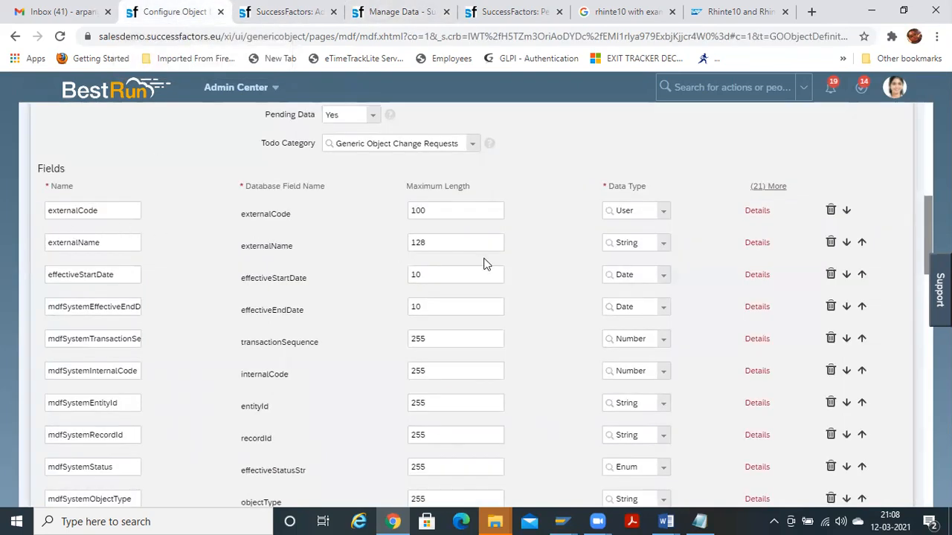
{"action": "left_click_drag", "start_coordinate": [113, 242], "coordinate": [4, 240]}
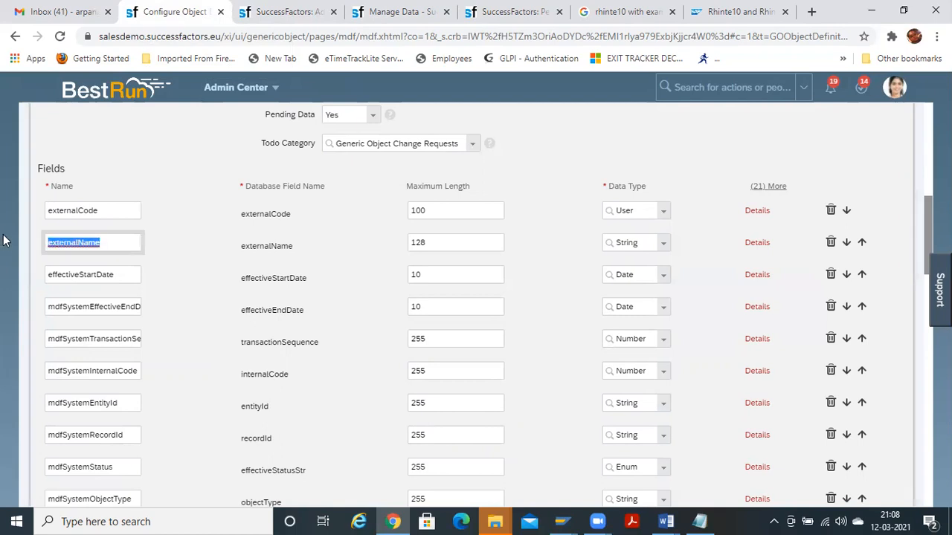
{"action": "left_click", "coordinate": [664, 243]}
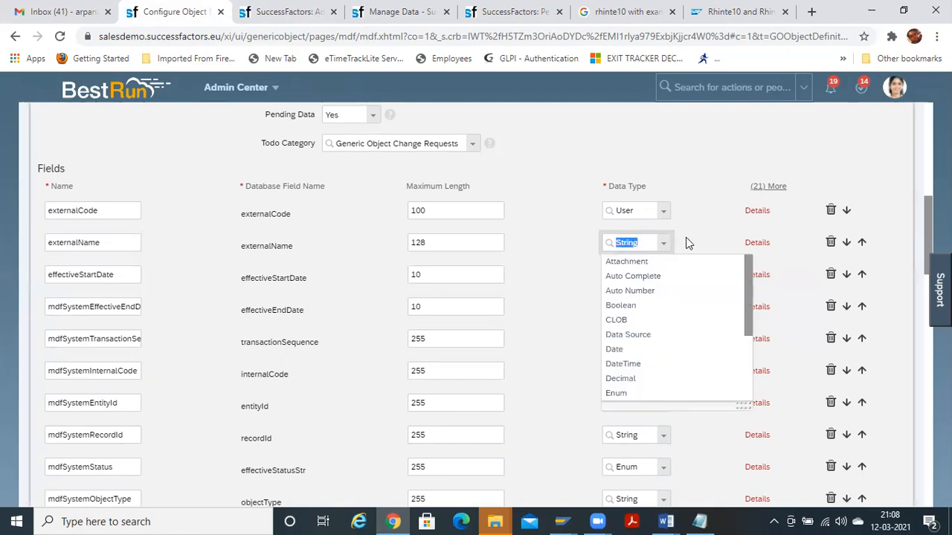
{"action": "left_click", "coordinate": [690, 238]}
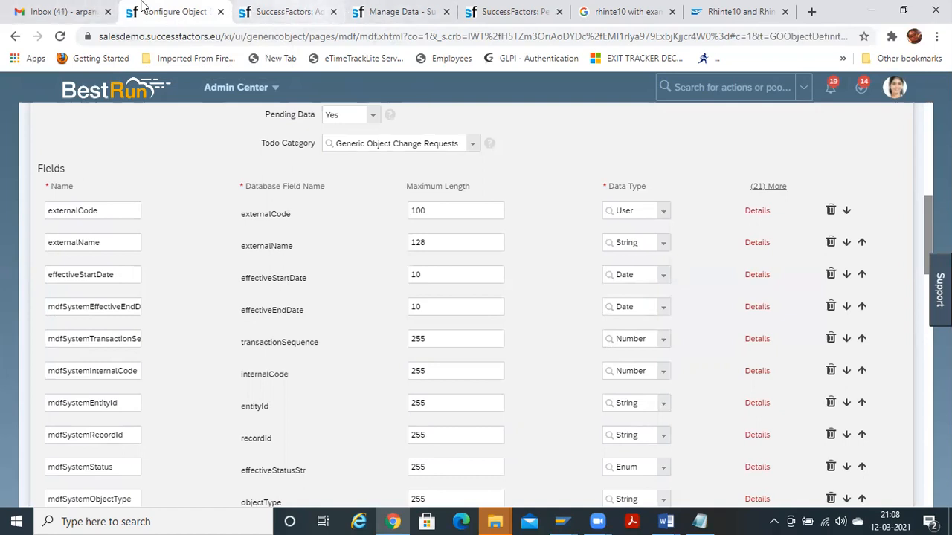
Change the BestRun company record's Legal Entity ID to aaaaa1000 and save the correction
{"action": "left_click", "coordinate": [286, 11]}
{"action": "left_click", "coordinate": [398, 9]}
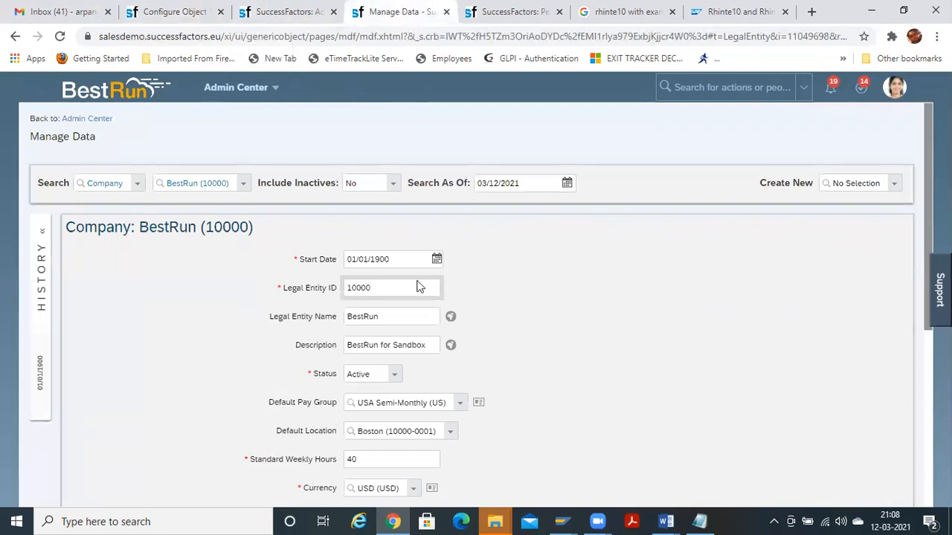
{"action": "left_click_drag", "start_coordinate": [391, 289], "coordinate": [296, 289]}
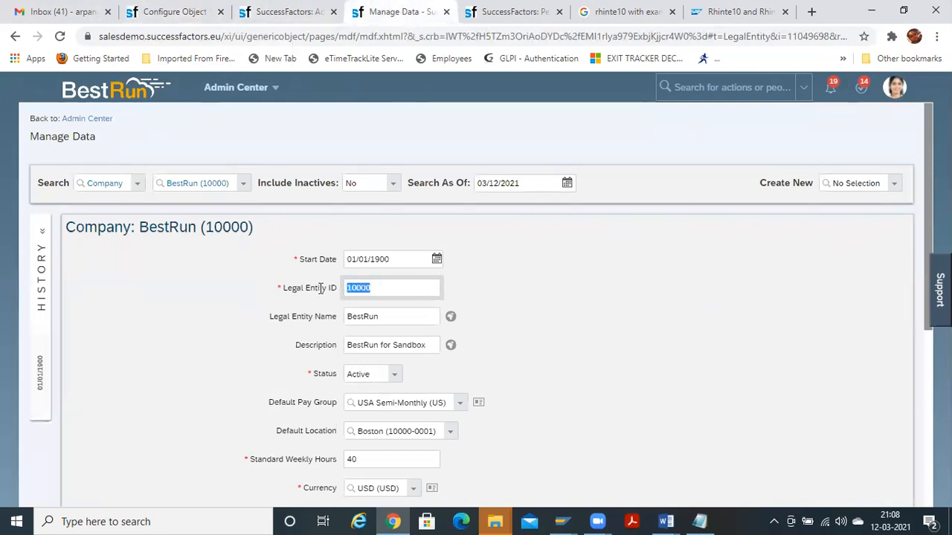
{"action": "type", "text": "a"}
{"action": "scroll", "coordinate": [906, 448], "scroll_direction": "down", "scroll_amount": 5}
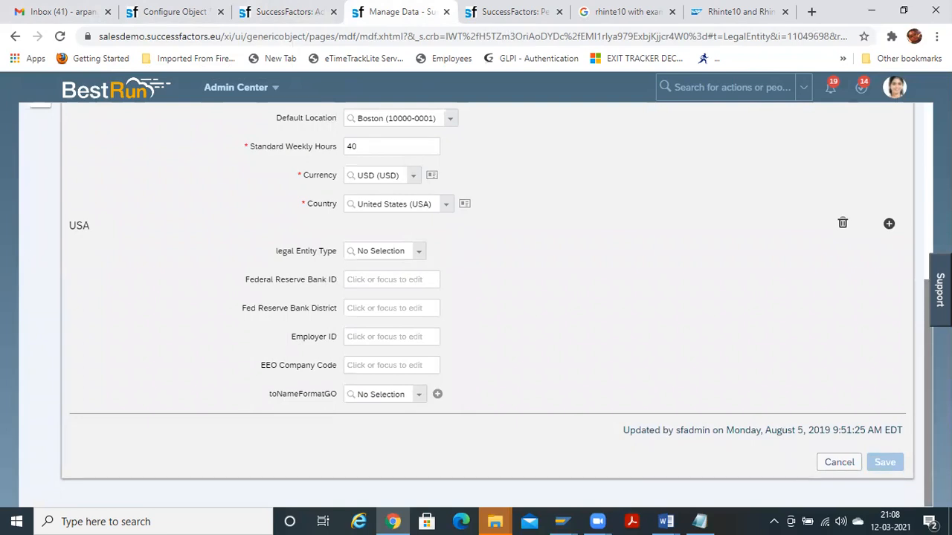
{"action": "scroll", "coordinate": [925, 223], "scroll_direction": "up", "scroll_amount": 5}
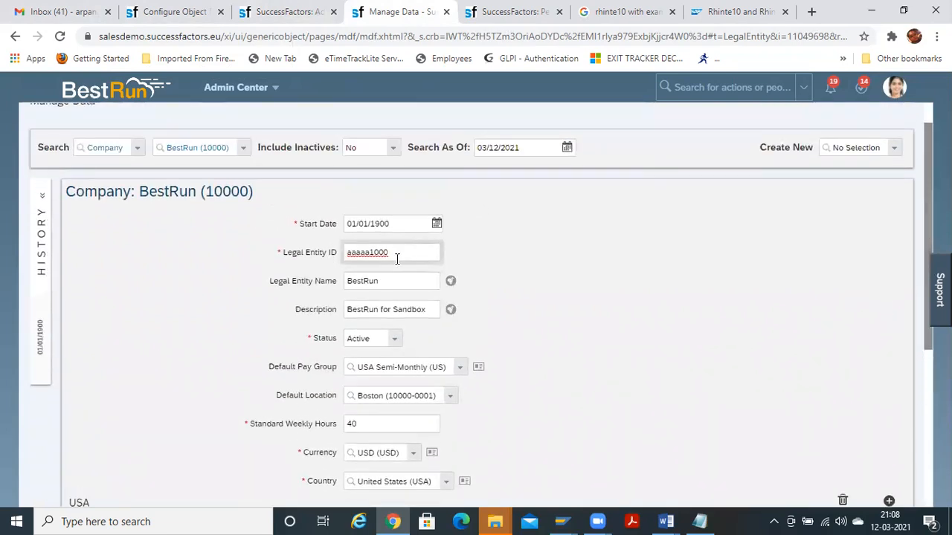
{"action": "left_click", "coordinate": [395, 263]}
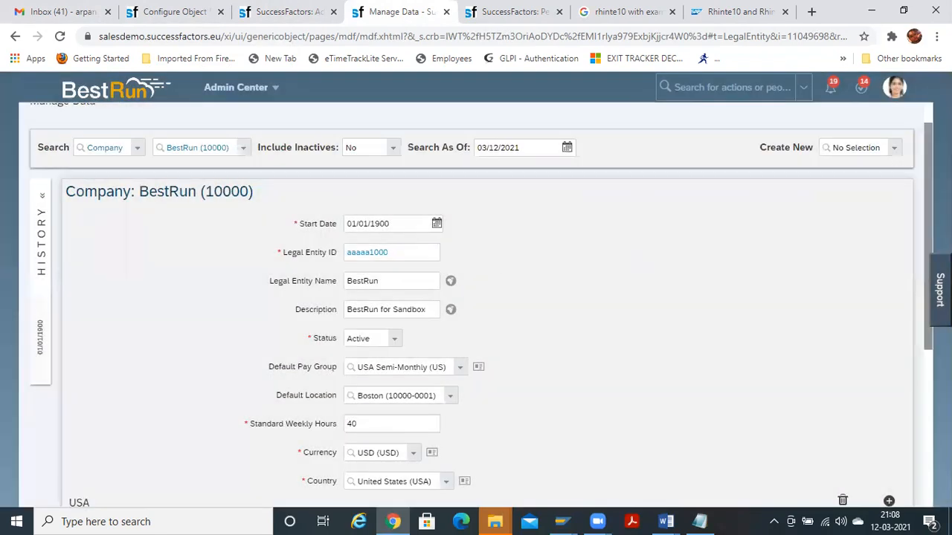
{"action": "scroll", "coordinate": [476, 298], "scroll_direction": "down", "scroll_amount": 5}
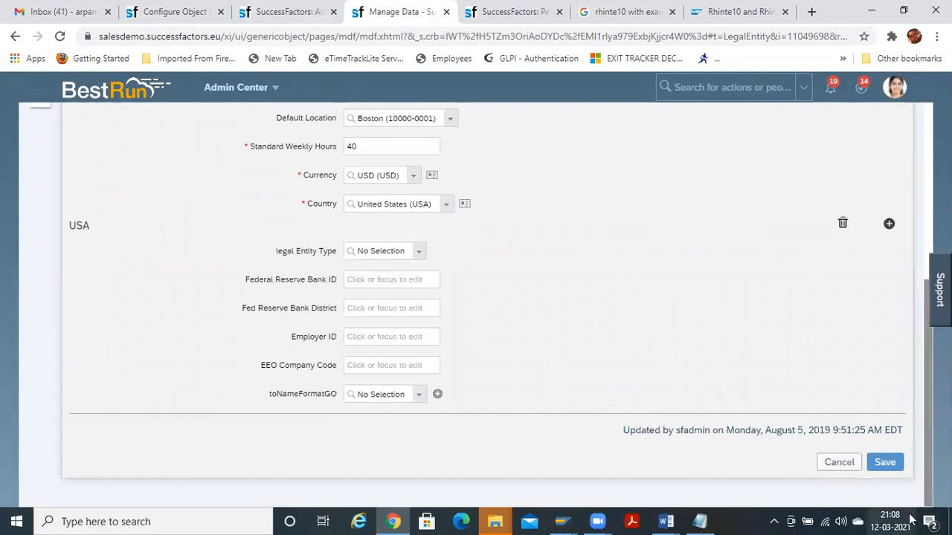
{"action": "left_click", "coordinate": [891, 463]}
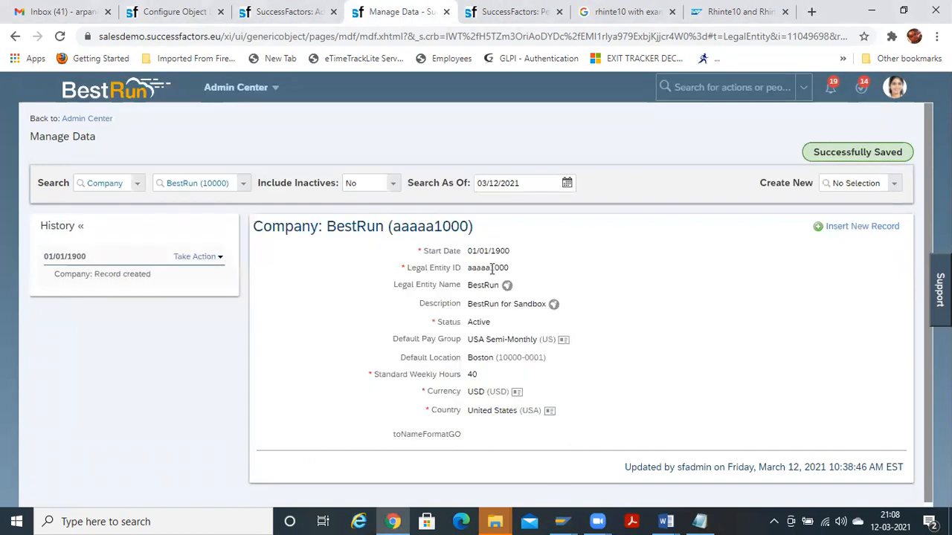
Change the externalName field's data type to Number in the Sub-Department object definition
{"action": "left_click", "coordinate": [305, 7]}
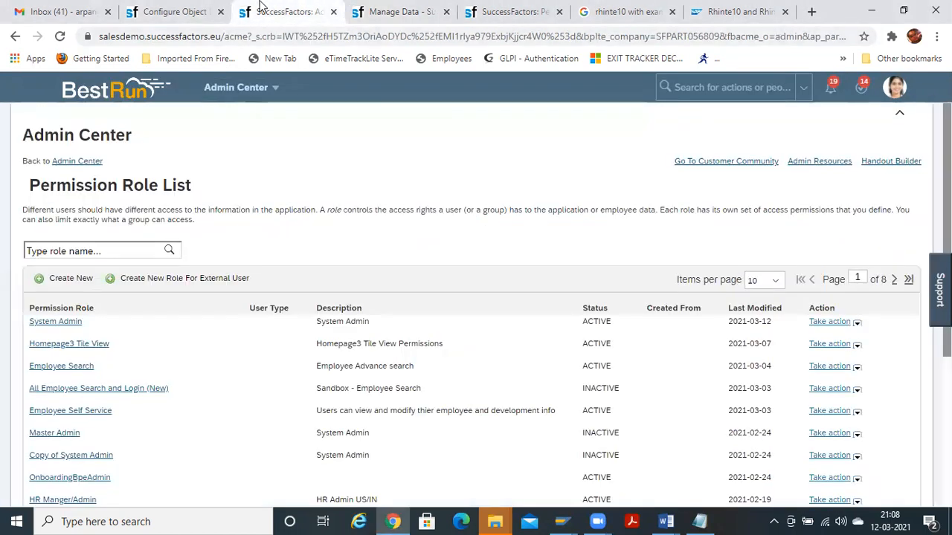
{"action": "left_click", "coordinate": [189, 13]}
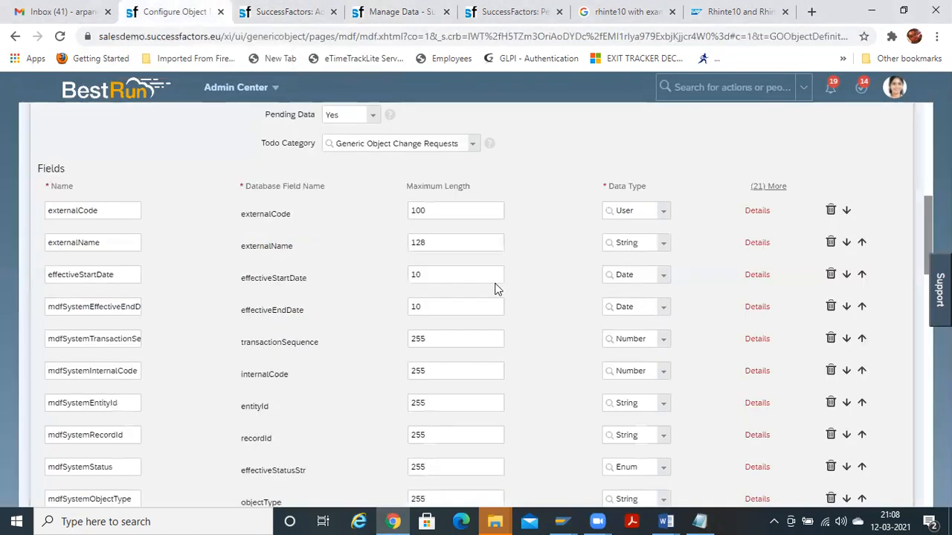
{"action": "left_click", "coordinate": [663, 244]}
{"action": "left_click_drag", "start_coordinate": [752, 305], "coordinate": [752, 360]}
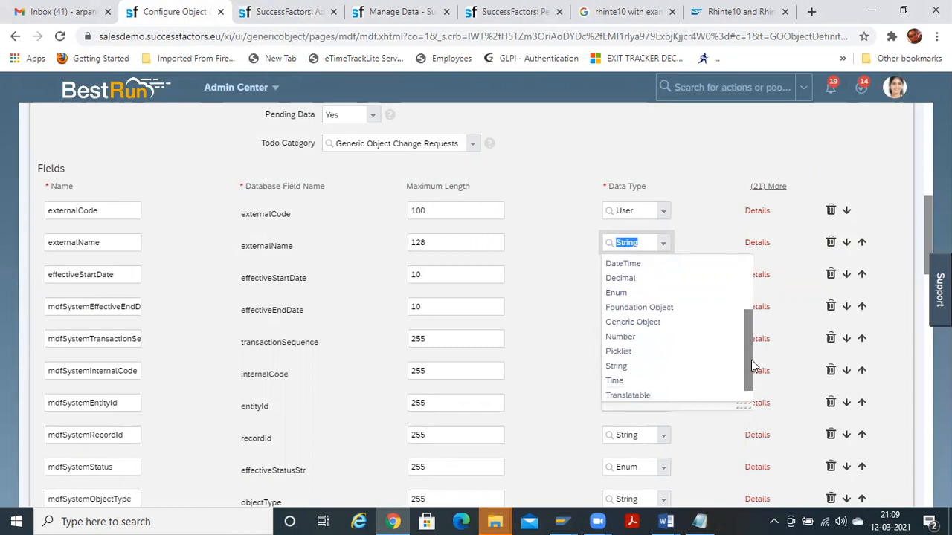
{"action": "left_click", "coordinate": [617, 337]}
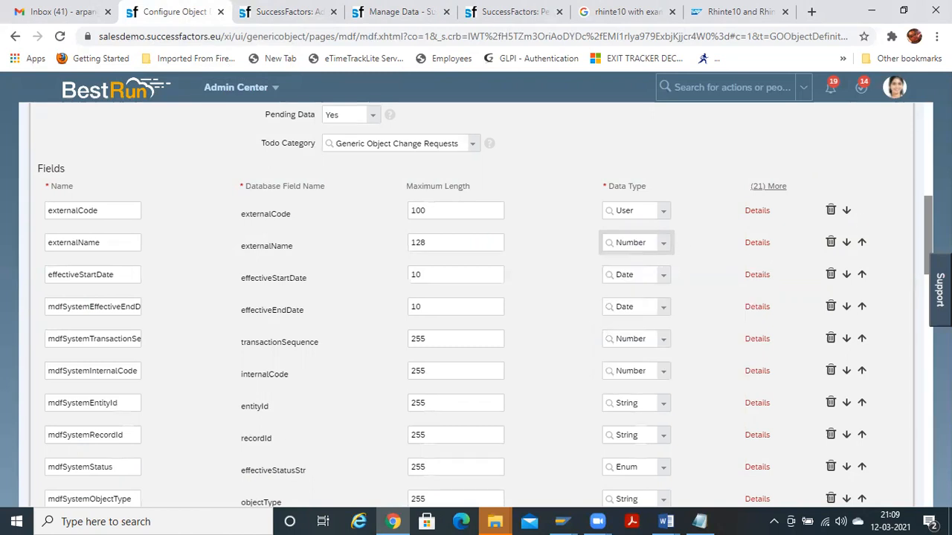
{"action": "mouse_move", "coordinate": [929, 227]}
{"action": "left_mouse_down"}
{"action": "mouse_move", "coordinate": [928, 402]}
{"action": "mouse_move", "coordinate": [926, 230]}
{"action": "left_mouse_up"}
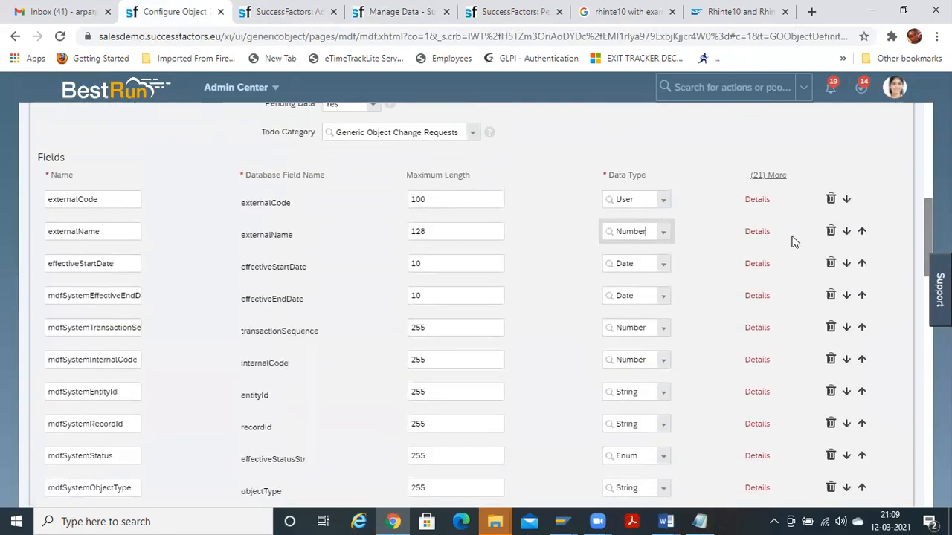
Check the externalName field's details and save the Sub-Department definition, accepting the data type change
{"action": "left_click", "coordinate": [757, 233]}
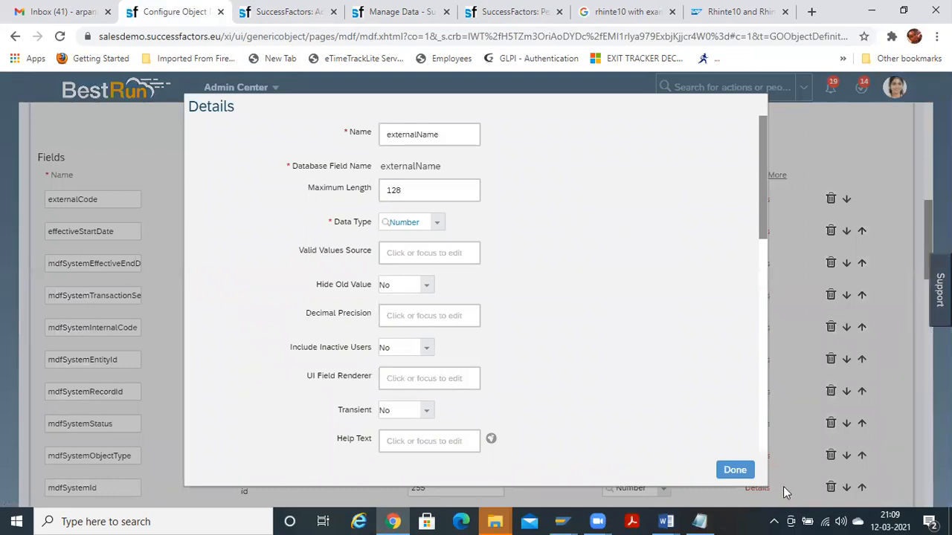
{"action": "left_click", "coordinate": [735, 470]}
{"action": "scroll", "coordinate": [924, 262], "scroll_direction": "down", "scroll_amount": 2}
{"action": "left_click_drag", "start_coordinate": [925, 262], "coordinate": [916, 489]}
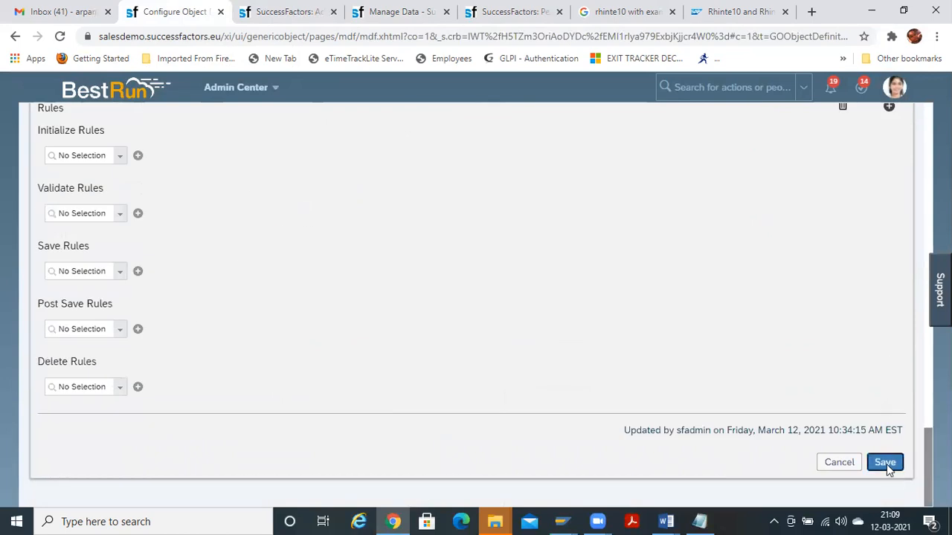
{"action": "left_click", "coordinate": [886, 464]}
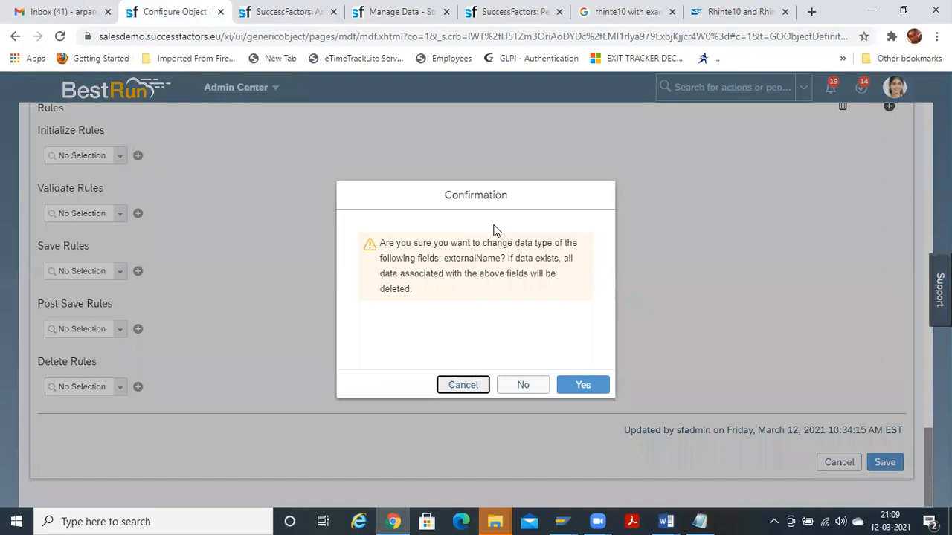
{"action": "left_click", "coordinate": [583, 386]}
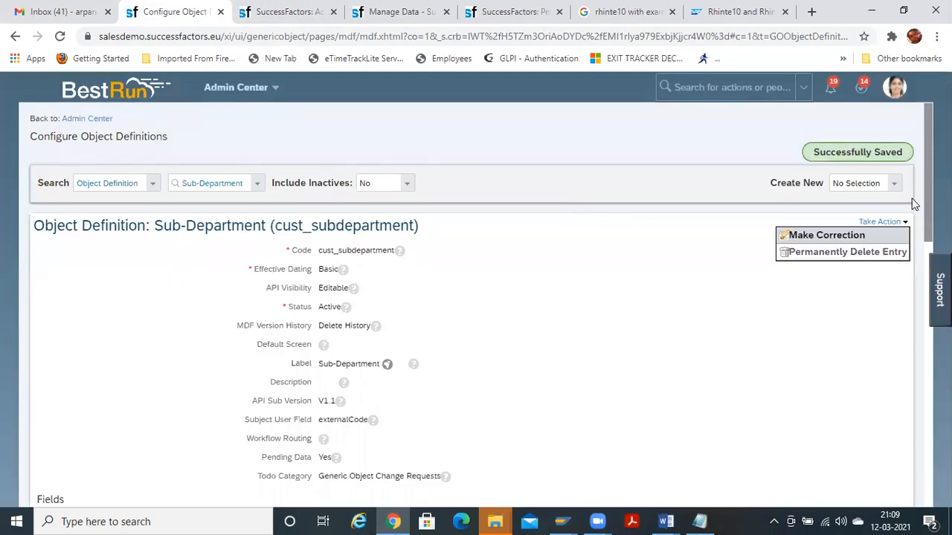
{"action": "left_click_drag", "start_coordinate": [928, 203], "coordinate": [928, 226]}
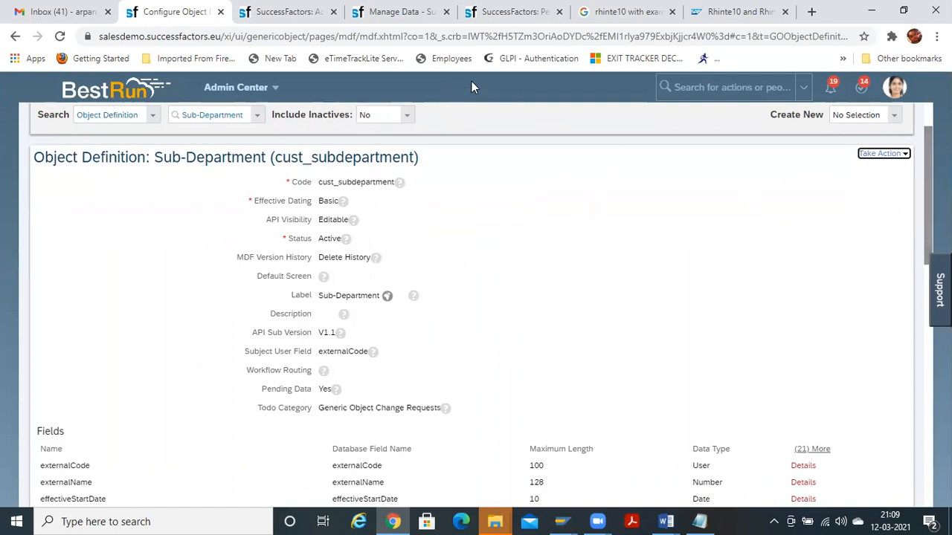
Return to the BestRun company record in Manage Data and reload it
{"action": "left_click", "coordinate": [406, 12]}
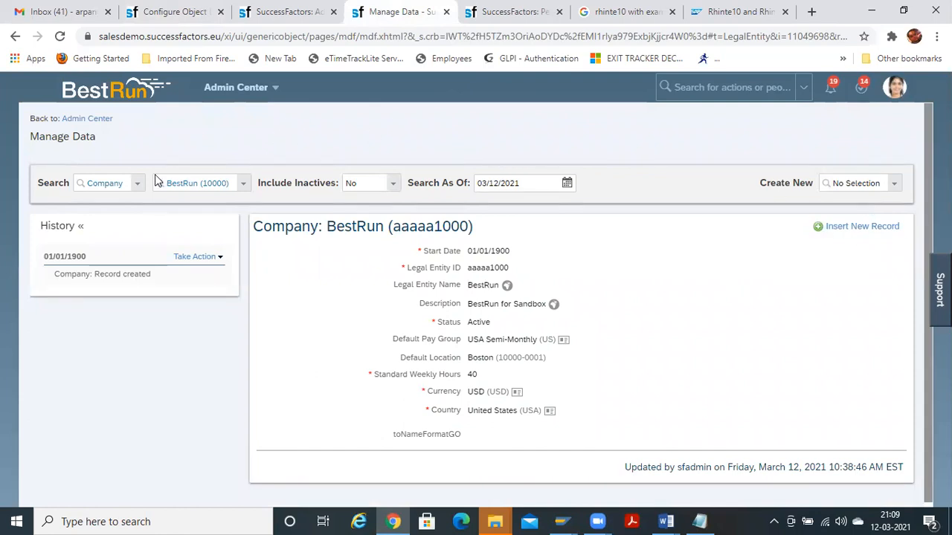
{"action": "key", "text": "ctrl+l"}
{"action": "key", "text": "Return"}
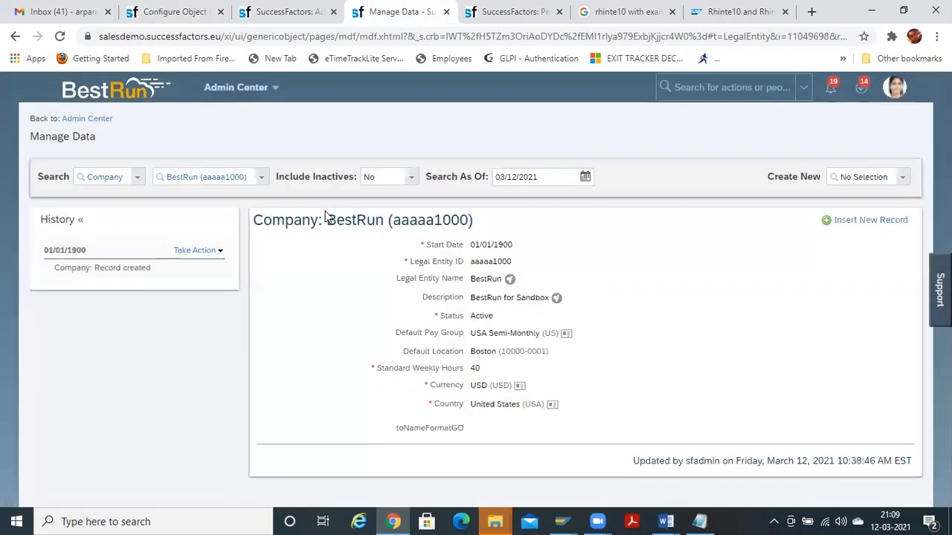
Try akjjkkjkj as the BestRun company's Legal Entity ID, clear it and reload the record without saving
{"action": "left_click", "coordinate": [196, 251]}
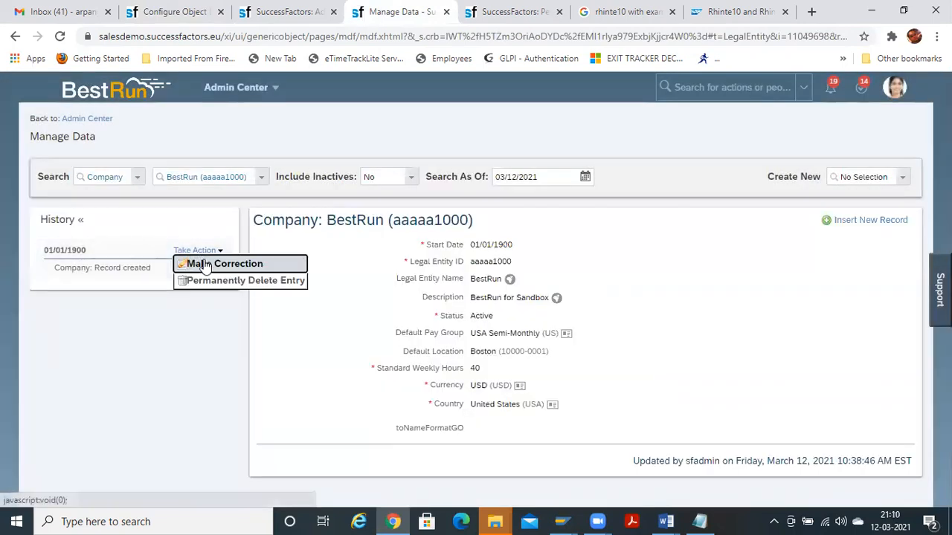
{"action": "left_click", "coordinate": [206, 265]}
{"action": "left_click", "coordinate": [405, 287]}
{"action": "type", "text": "akjjkkjkj"}
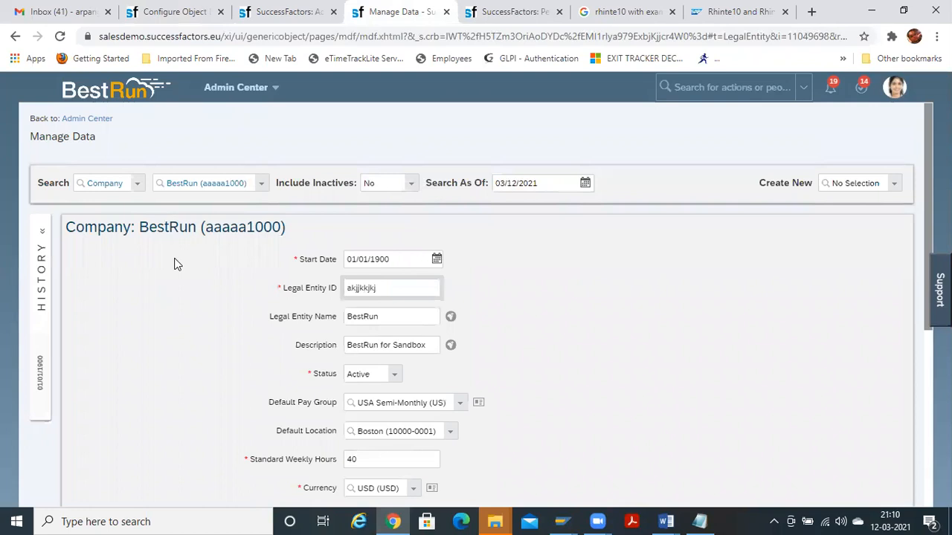
{"action": "key", "text": "ctrl+a"}
{"action": "key", "text": "BackSpace"}
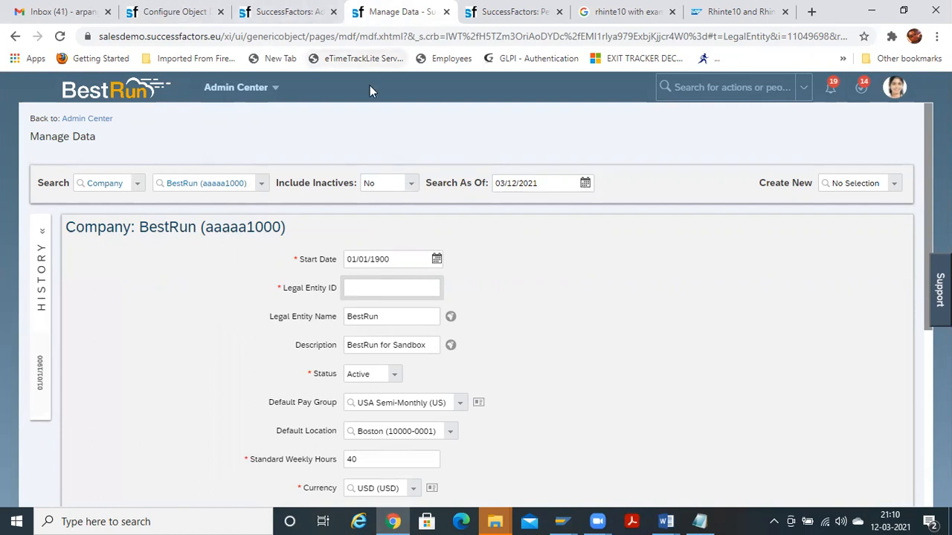
{"action": "left_click", "coordinate": [357, 36]}
{"action": "key", "text": "Return"}
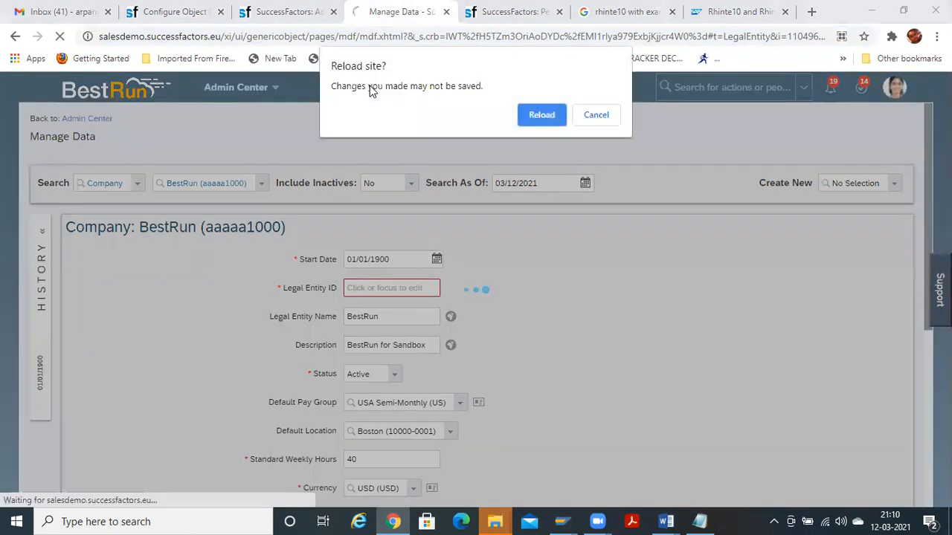
{"action": "left_click", "coordinate": [549, 122]}
{"action": "key", "text": "ctrl+shift+Tab"}
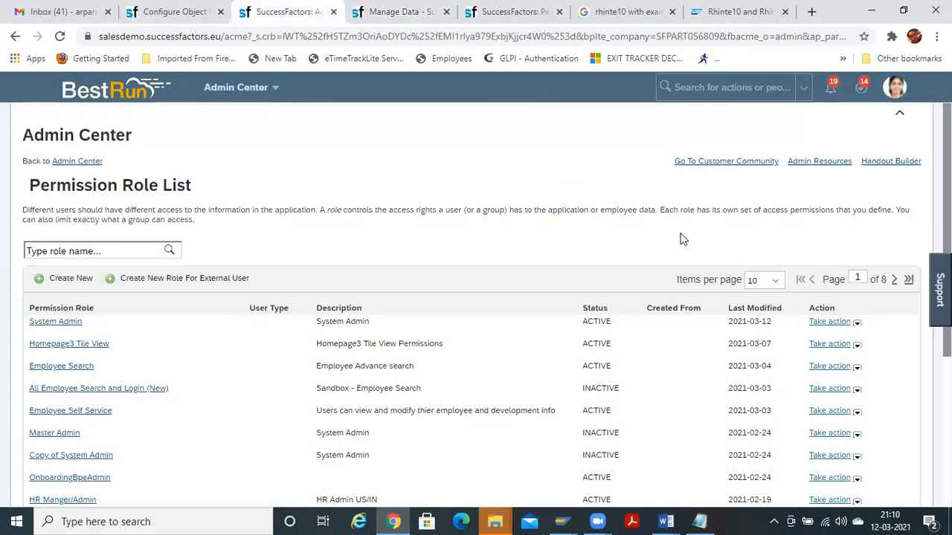
{"action": "left_click", "coordinate": [394, 9]}
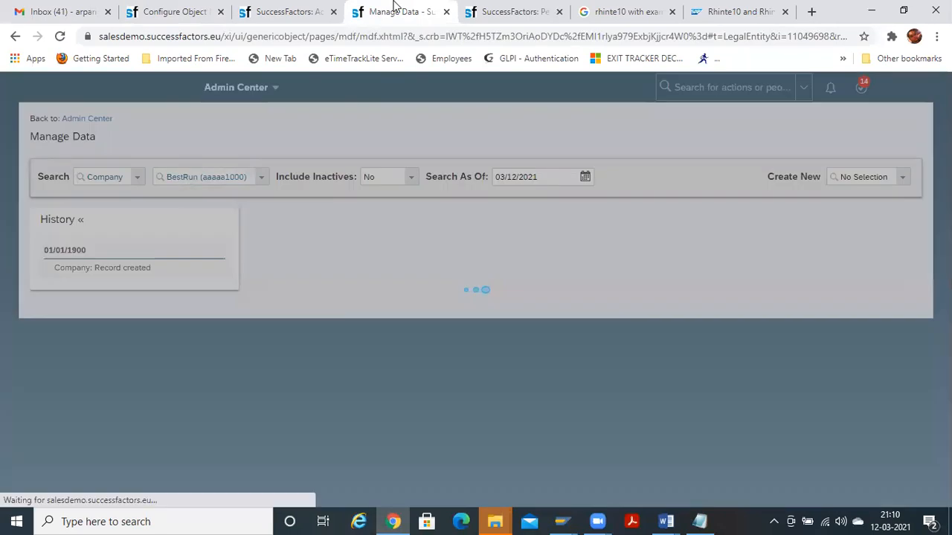
Return to the Sub-Department object definition and open it for correction
{"action": "left_click", "coordinate": [186, 11]}
{"action": "scroll", "coordinate": [457, 335], "scroll_direction": "down", "scroll_amount": 3}
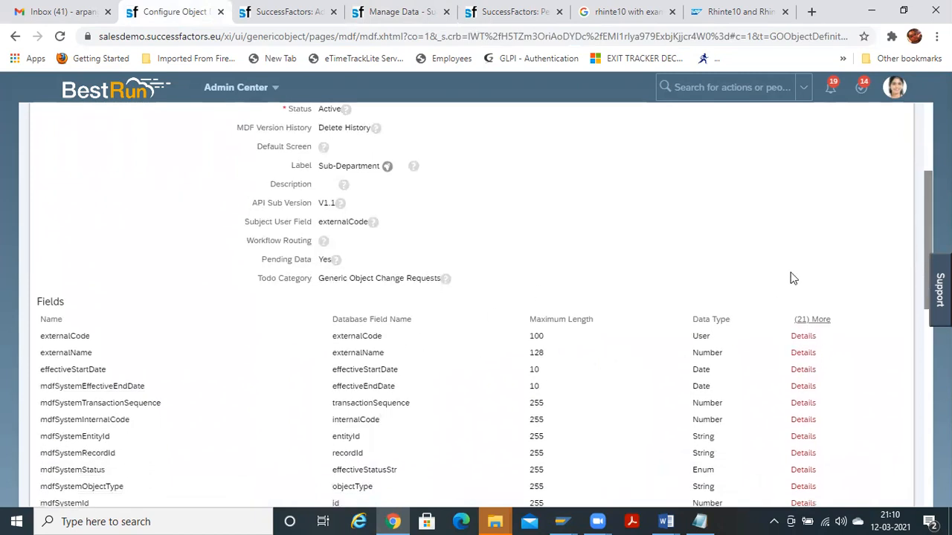
{"action": "scroll", "coordinate": [892, 186], "scroll_direction": "up", "scroll_amount": 5}
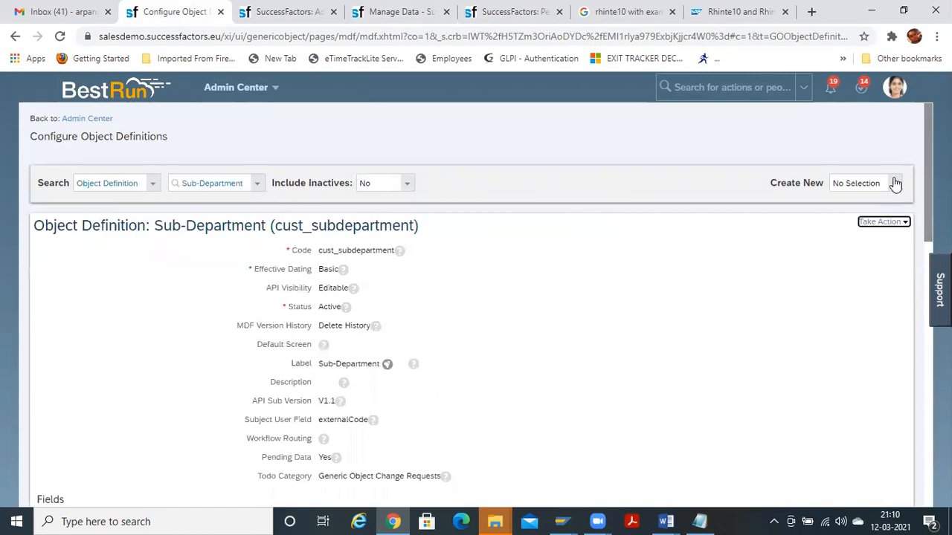
{"action": "left_click", "coordinate": [896, 183]}
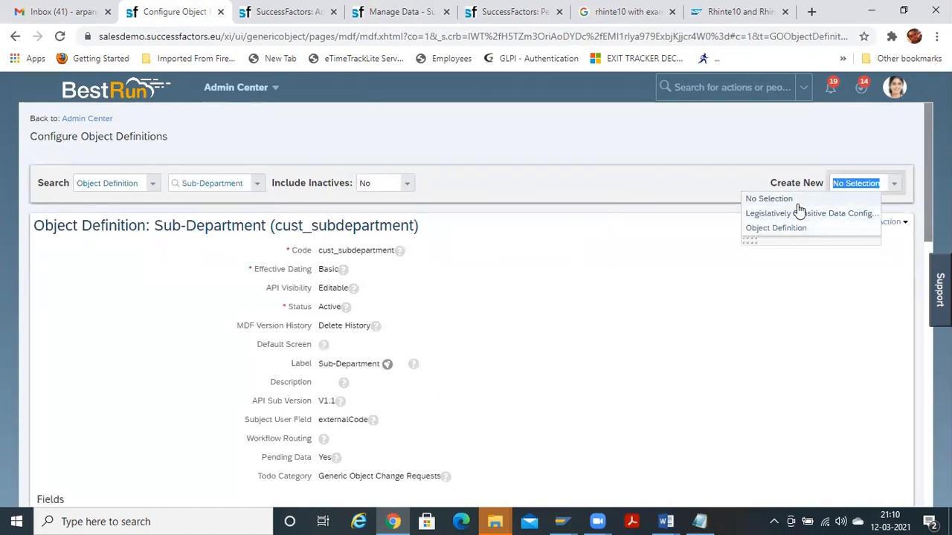
{"action": "left_click", "coordinate": [799, 332]}
{"action": "left_click", "coordinate": [893, 227]}
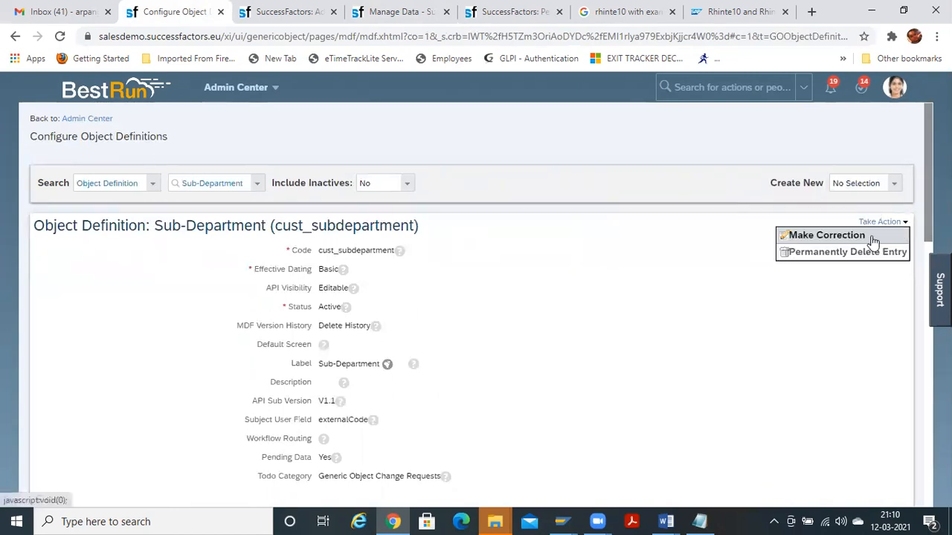
{"action": "left_click", "coordinate": [874, 242]}
Try String as the externalName field's data type, review the other options and restore Number
{"action": "left_click_drag", "start_coordinate": [927, 158], "coordinate": [927, 258]}
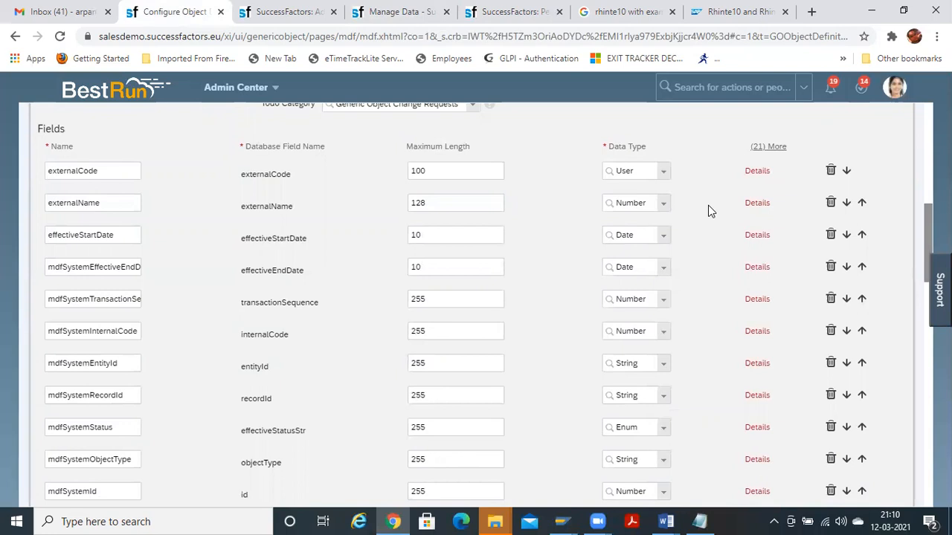
{"action": "left_click", "coordinate": [661, 209]}
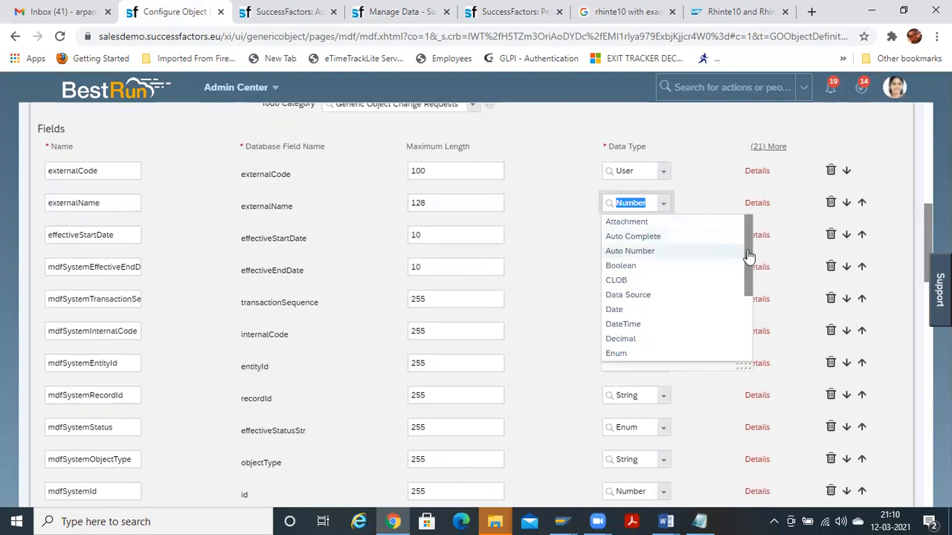
{"action": "left_click_drag", "start_coordinate": [746, 251], "coordinate": [745, 332]}
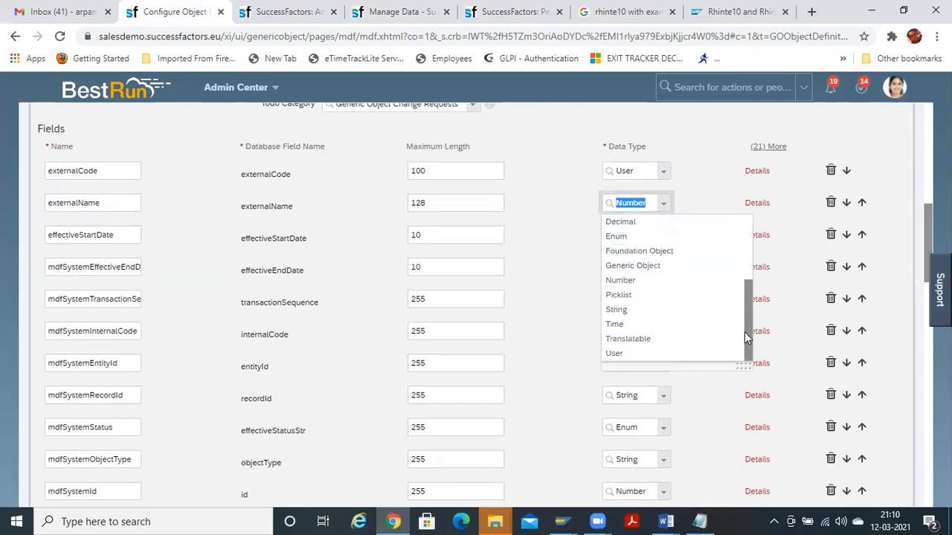
{"action": "left_click", "coordinate": [623, 310]}
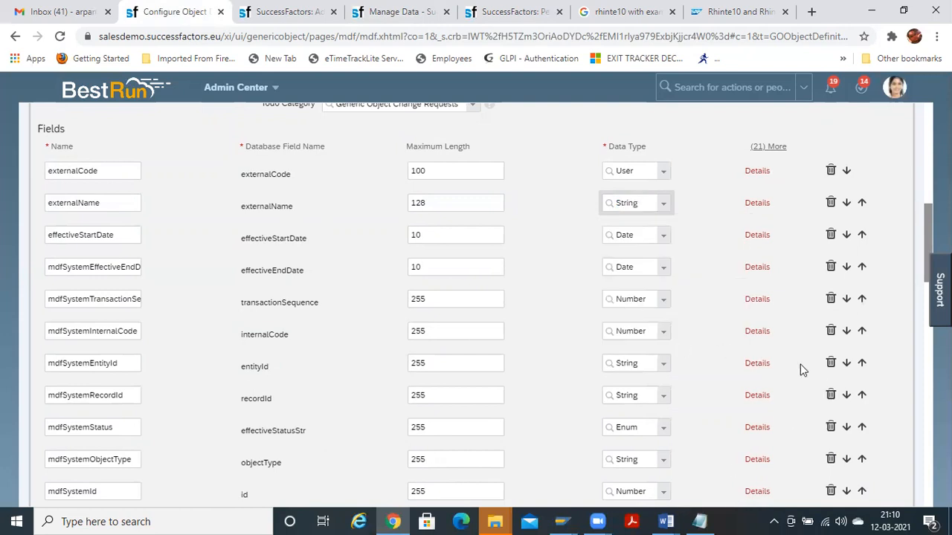
{"action": "left_click", "coordinate": [661, 205]}
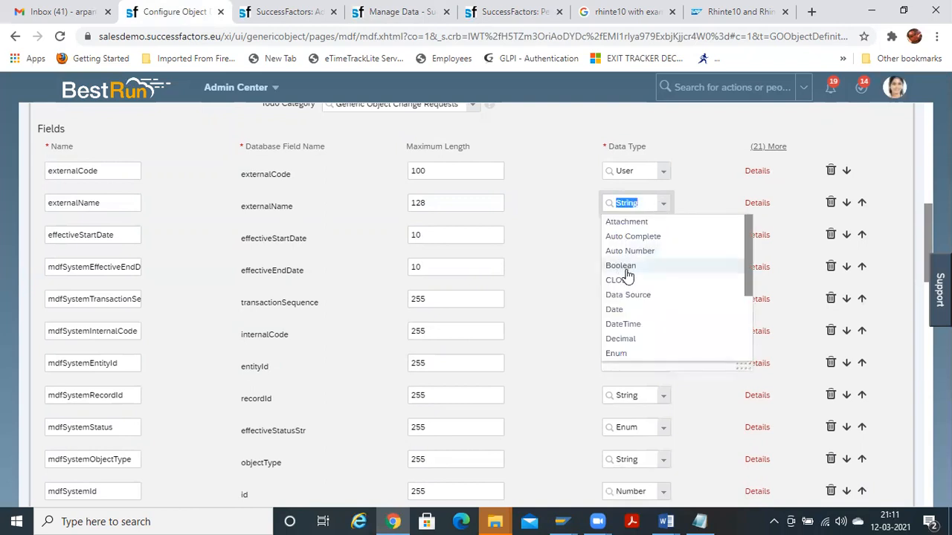
{"action": "left_click_drag", "start_coordinate": [746, 287], "coordinate": [745, 347]}
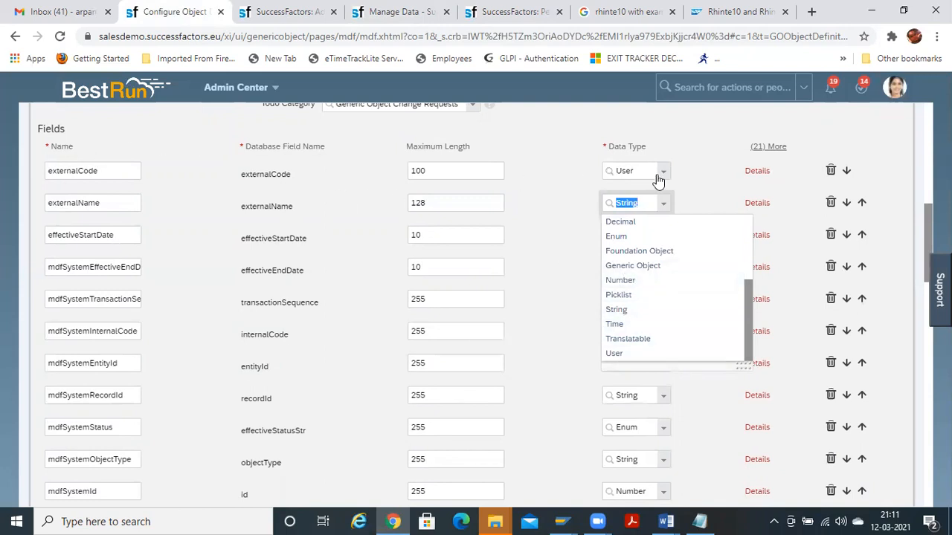
{"action": "left_click", "coordinate": [633, 280]}
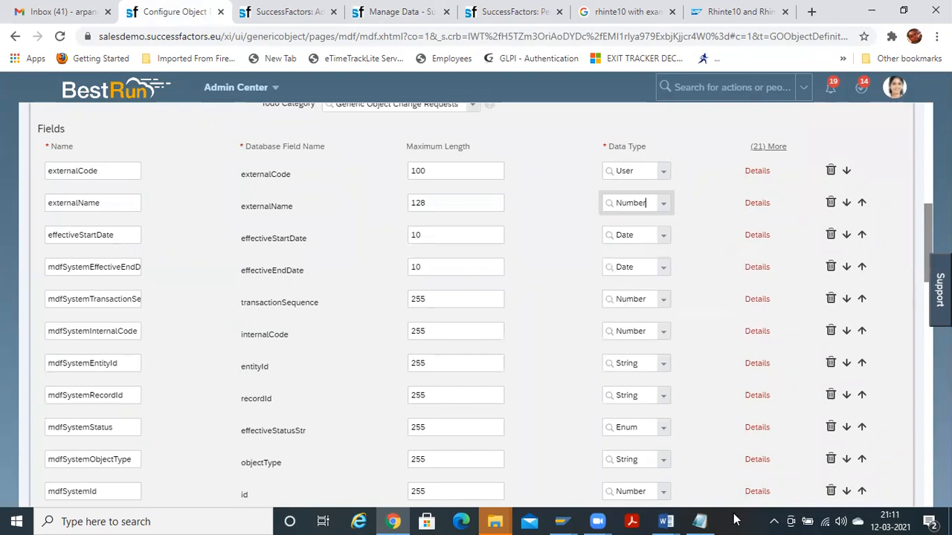
Save the Sub-Department object definition and check the data types in its Fields list
{"action": "left_click", "coordinate": [925, 248]}
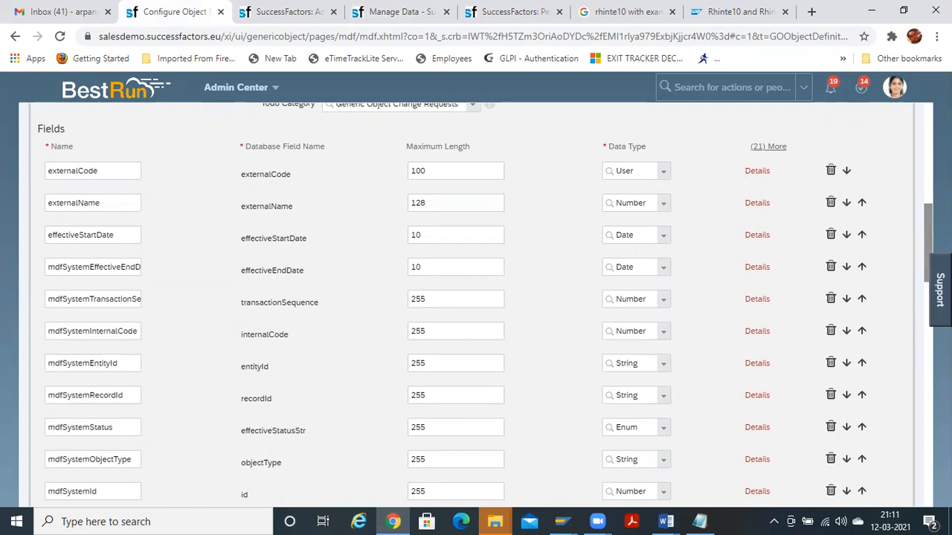
{"action": "scroll", "coordinate": [476, 298], "scroll_direction": "down", "scroll_amount": 10}
{"action": "left_click", "coordinate": [885, 462]}
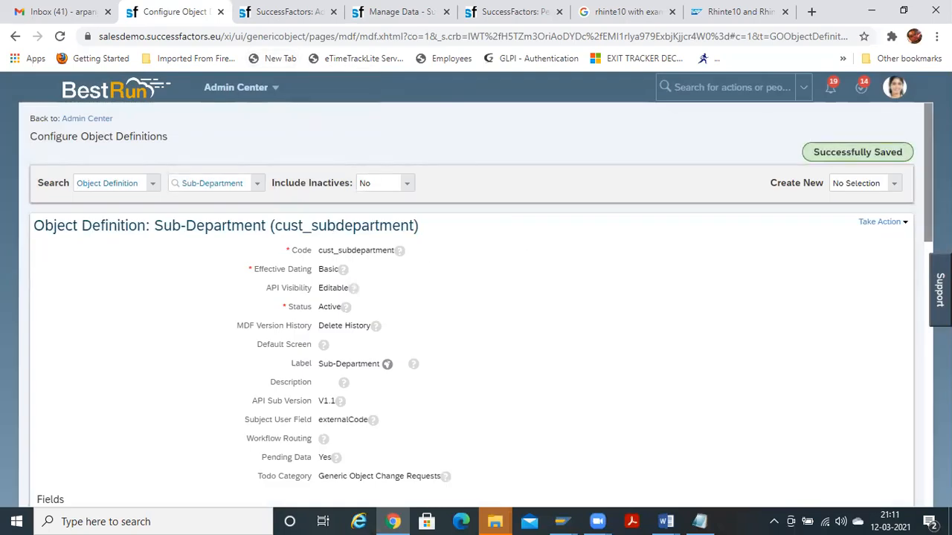
{"action": "scroll", "coordinate": [476, 305], "scroll_direction": "down", "scroll_amount": 2}
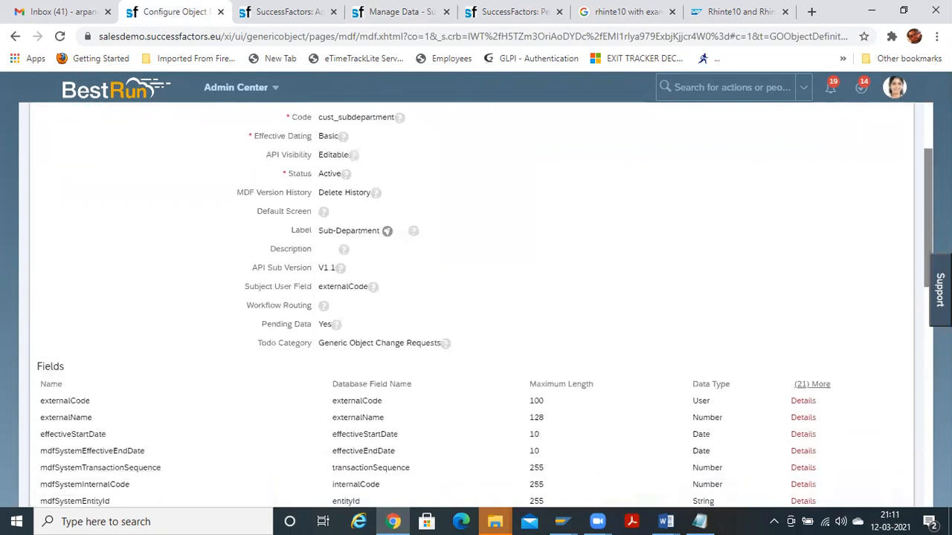
{"action": "scroll", "coordinate": [476, 305], "scroll_direction": "down", "scroll_amount": 1}
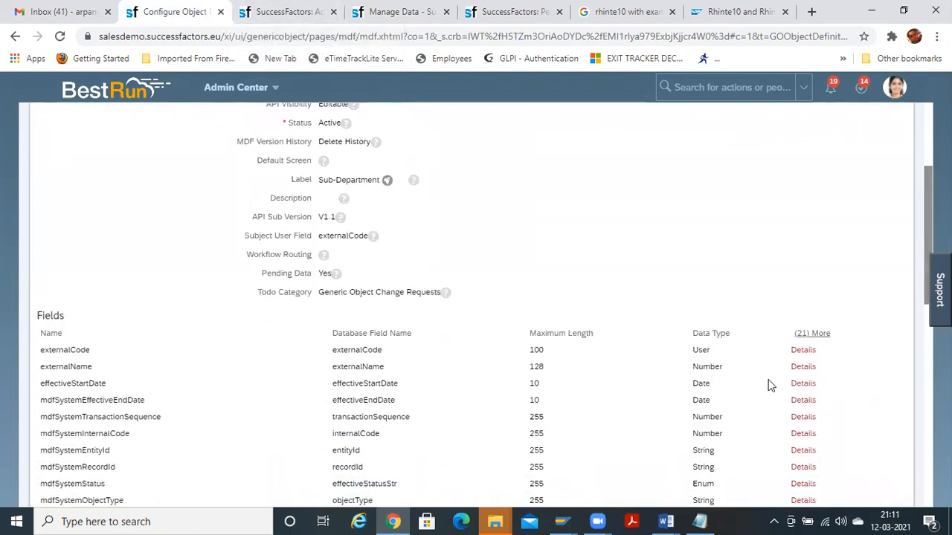
{"action": "left_click", "coordinate": [286, 11]}
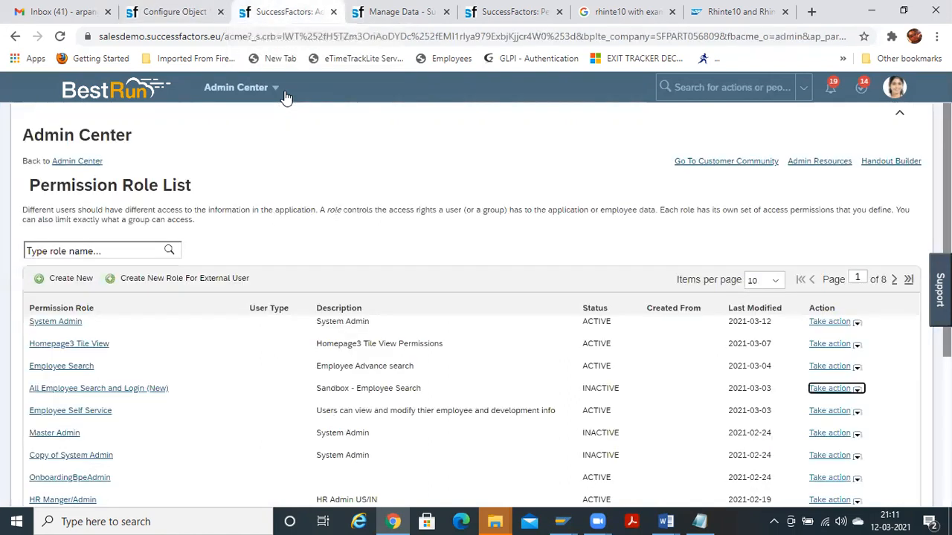
{"action": "left_click", "coordinate": [201, 12]}
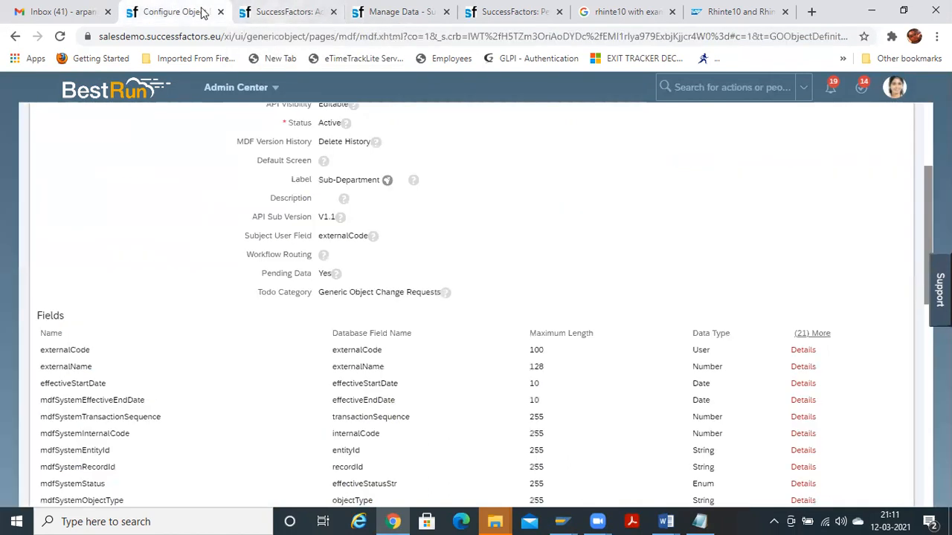
Open the BestRun (aaaaa1000) company record in Manage Data for correction and set its Legal Entity ID to BestRun
{"action": "key", "text": "ctrl+Tab"}
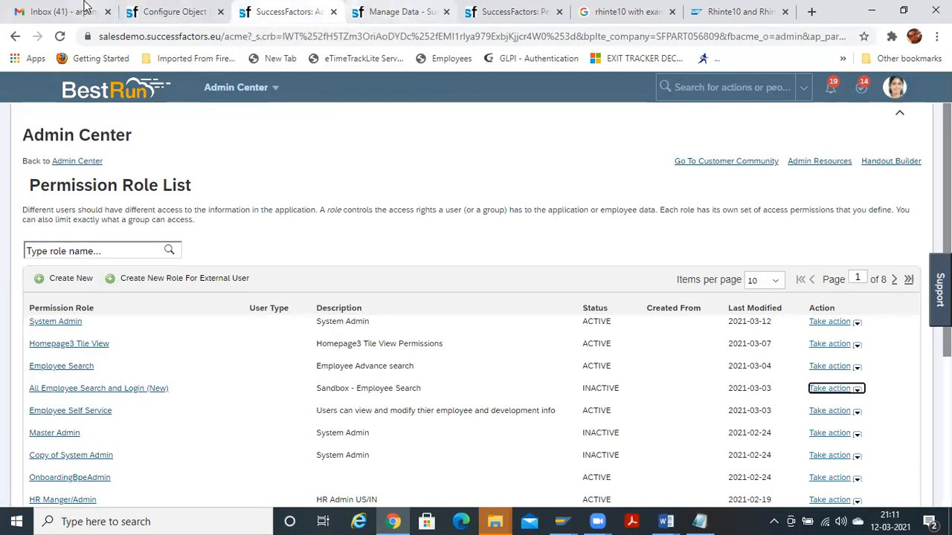
{"action": "left_click", "coordinate": [135, 12]}
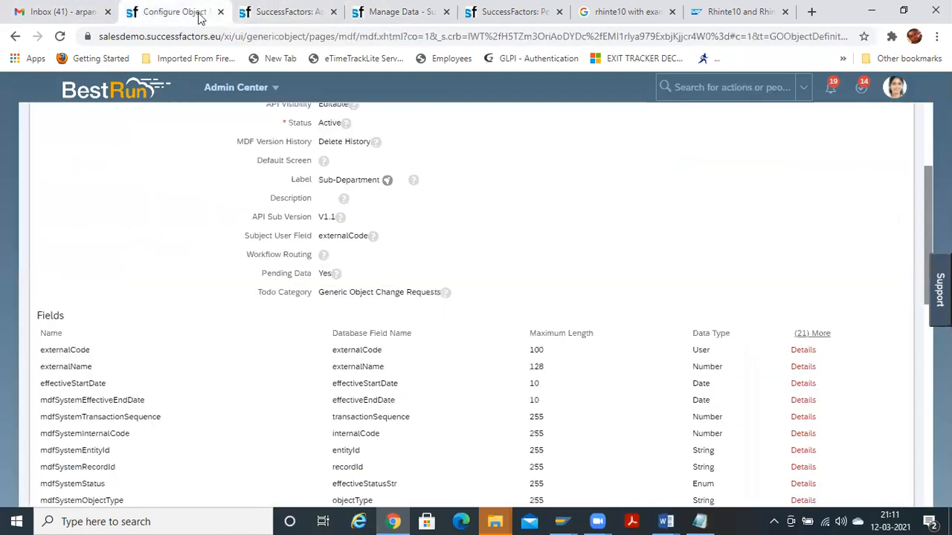
{"action": "left_click", "coordinate": [417, 9]}
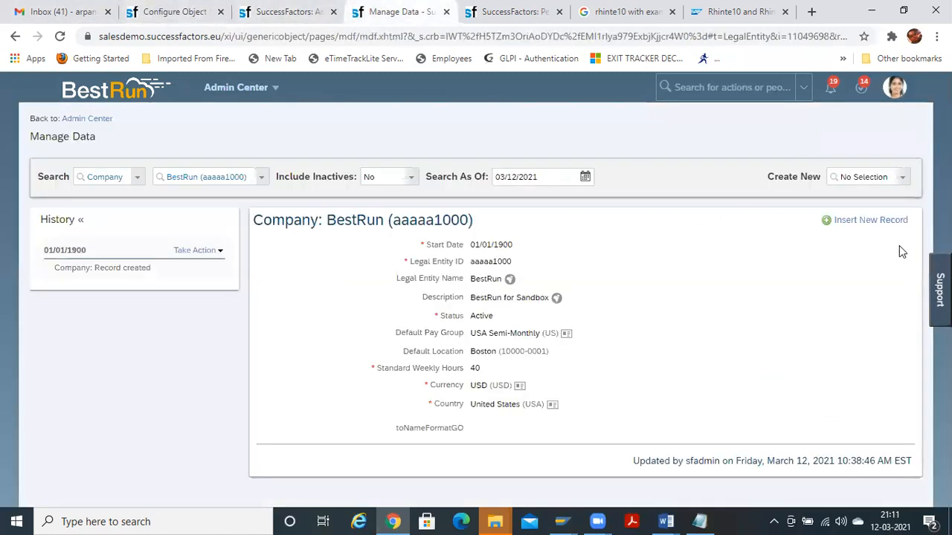
{"action": "left_click", "coordinate": [197, 250]}
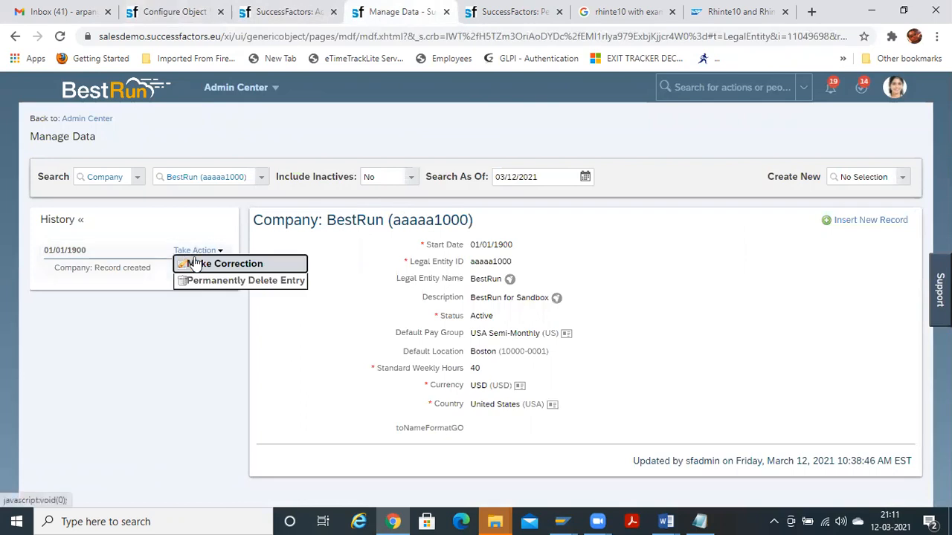
{"action": "left_click", "coordinate": [223, 263]}
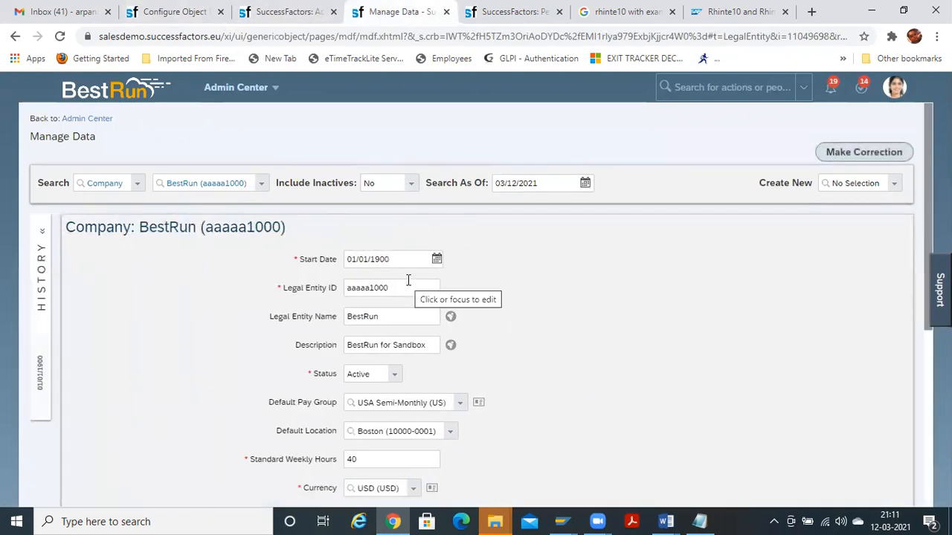
{"action": "left_click", "coordinate": [408, 282]}
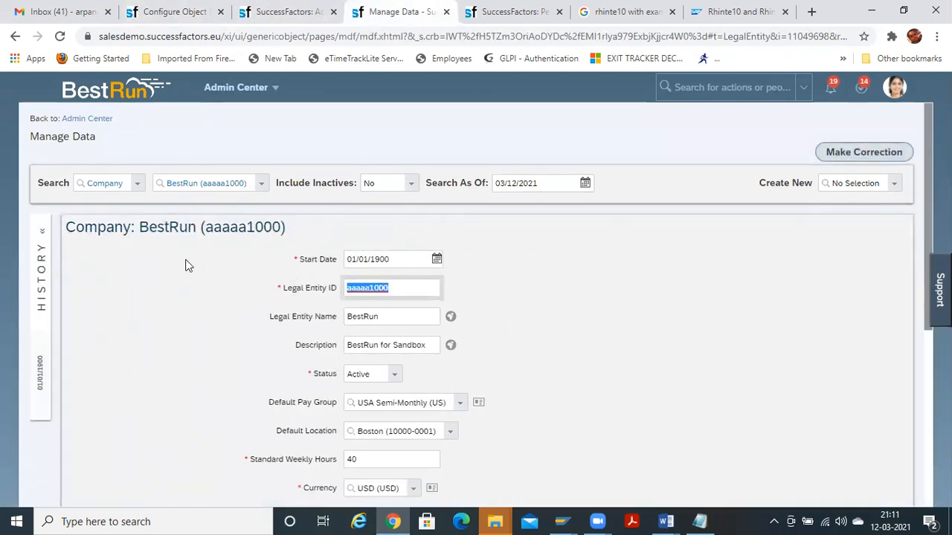
{"action": "type", "text": "BestRun"}
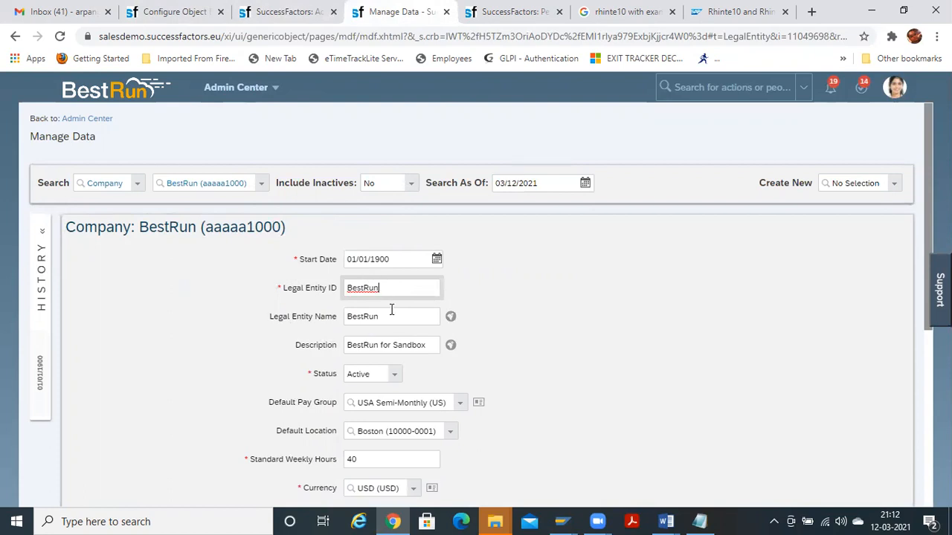
Set the company's Legal Entity Name to arrrrr and save the corrected record
{"action": "left_click", "coordinate": [392, 317]}
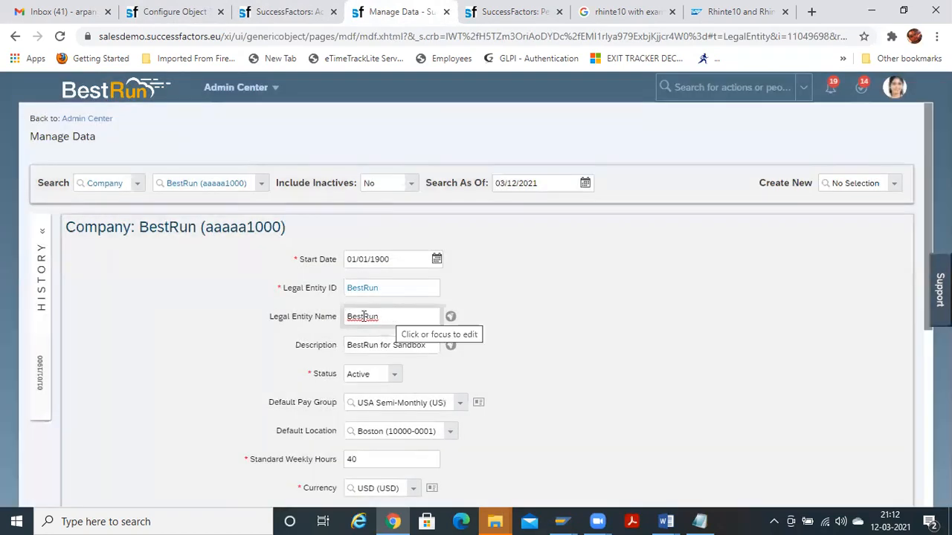
{"action": "left_click", "coordinate": [378, 287]}
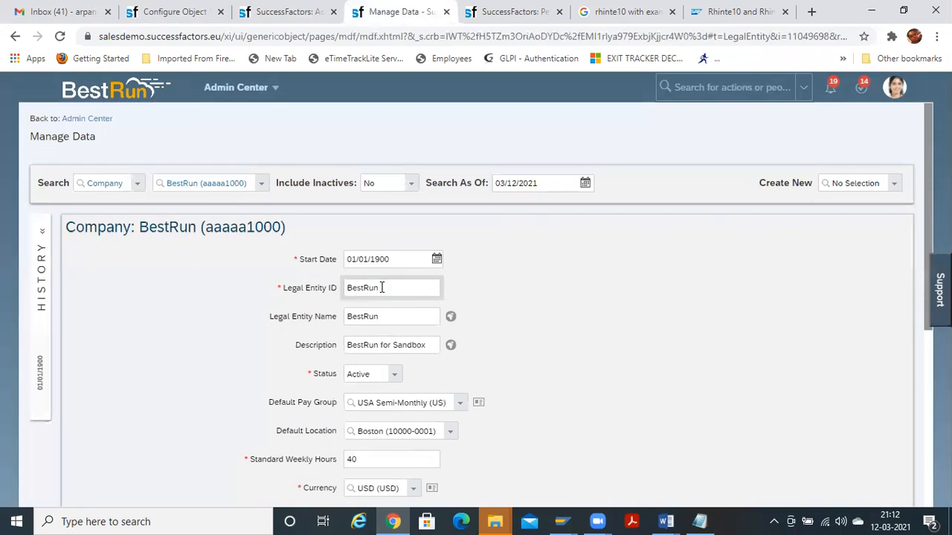
{"action": "left_click", "coordinate": [383, 313]}
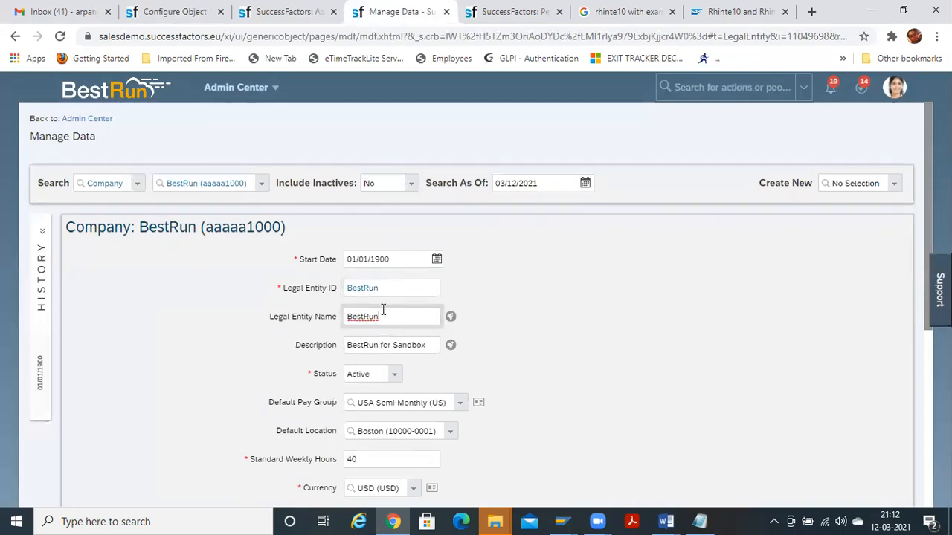
{"action": "key", "text": "ctrl+a"}
{"action": "type", "text": "Be"}
{"action": "key", "text": "BackSpace"}
{"action": "key", "text": "BackSpace"}
{"action": "type", "text": "arrrr"}
{"action": "scroll", "coordinate": [916, 313], "scroll_direction": "down", "scroll_amount": 5}
{"action": "left_click", "coordinate": [889, 463]}
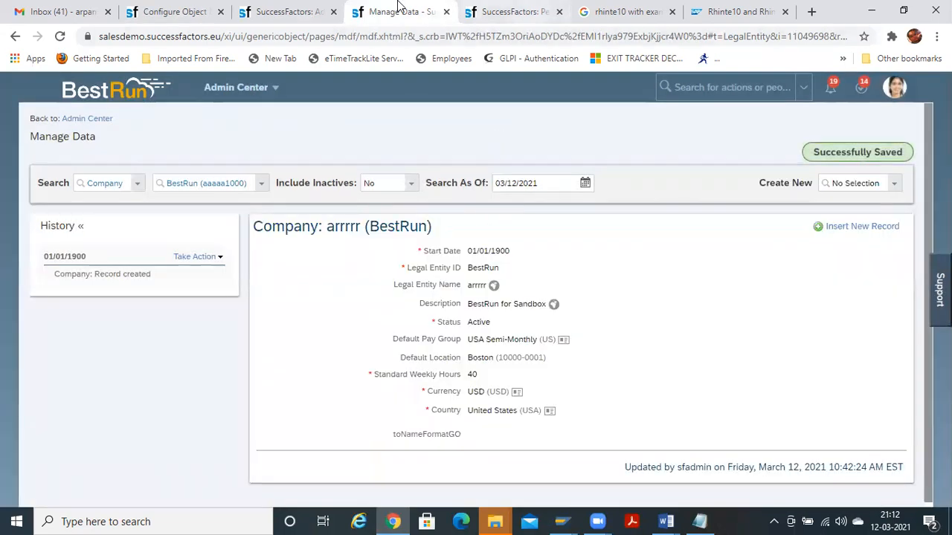
Go back to the Sub-Department object definition and open it in correction mode without changing any values
{"action": "left_click", "coordinate": [506, 9]}
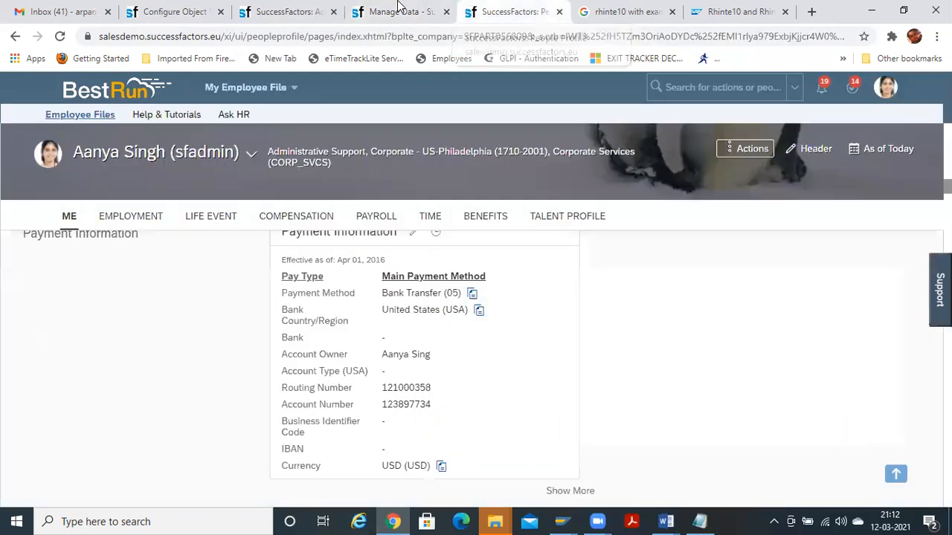
{"action": "left_click", "coordinate": [341, 4]}
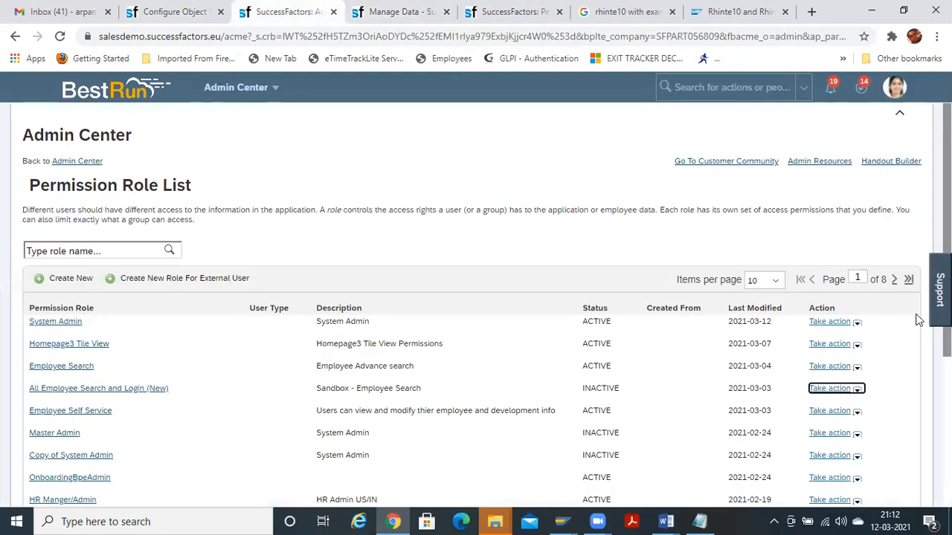
{"action": "left_click", "coordinate": [946, 216]}
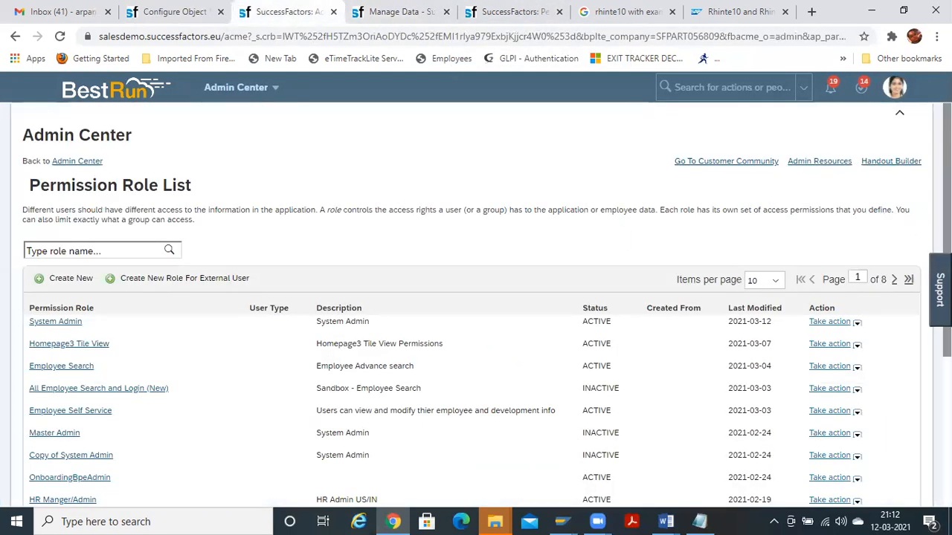
{"action": "left_click_drag", "start_coordinate": [946, 215], "coordinate": [947, 241]}
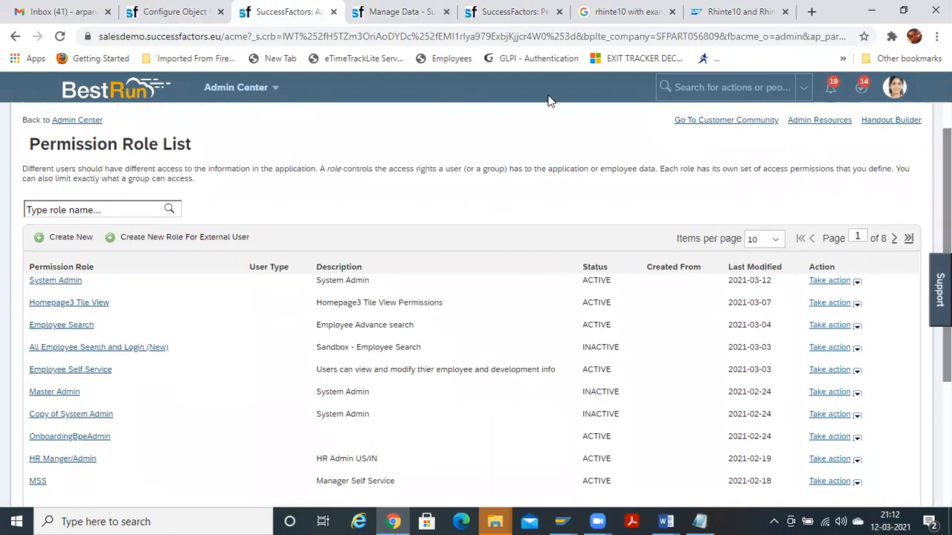
{"action": "left_click", "coordinate": [521, 12]}
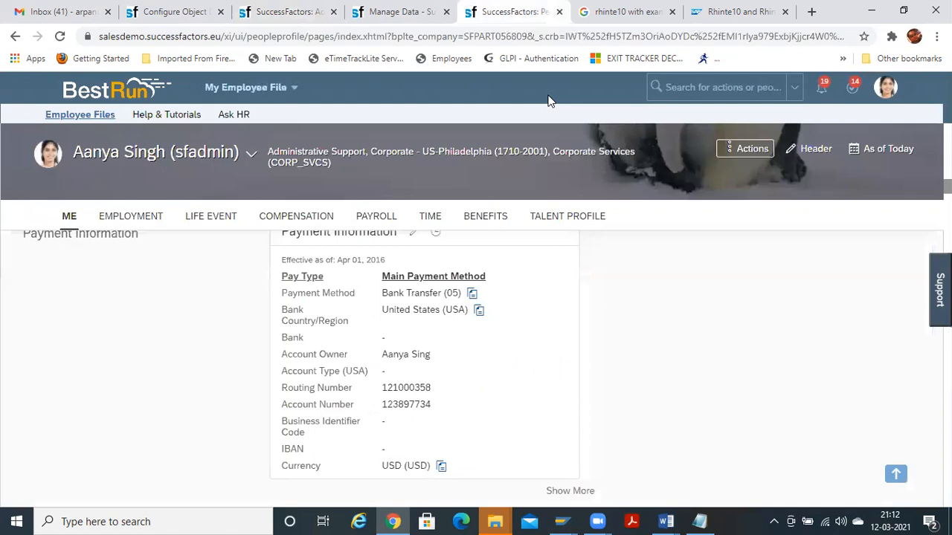
{"action": "left_click", "coordinate": [145, 14]}
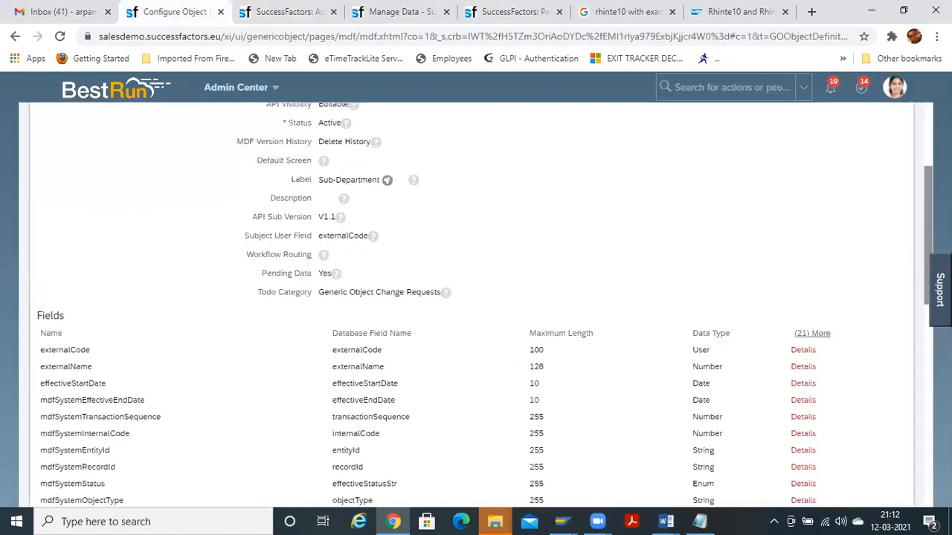
{"action": "scroll", "coordinate": [900, 183], "scroll_direction": "up", "scroll_amount": 3}
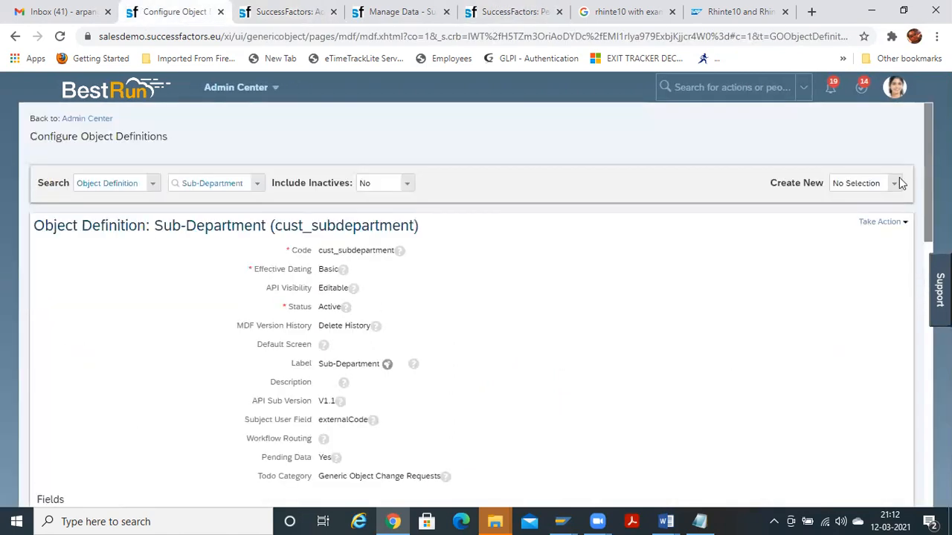
{"action": "left_click", "coordinate": [885, 221]}
{"action": "left_click", "coordinate": [857, 236]}
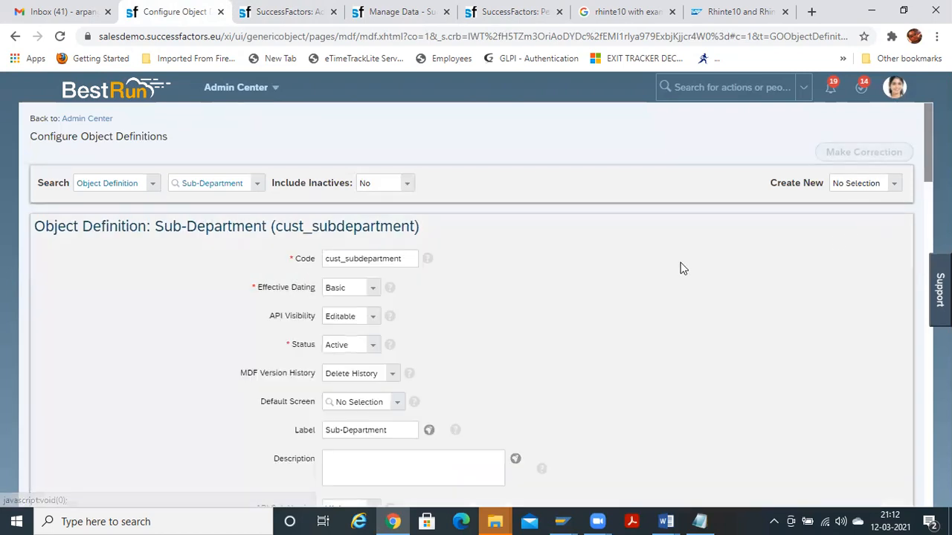
{"action": "left_click_drag", "start_coordinate": [926, 154], "coordinate": [927, 134]}
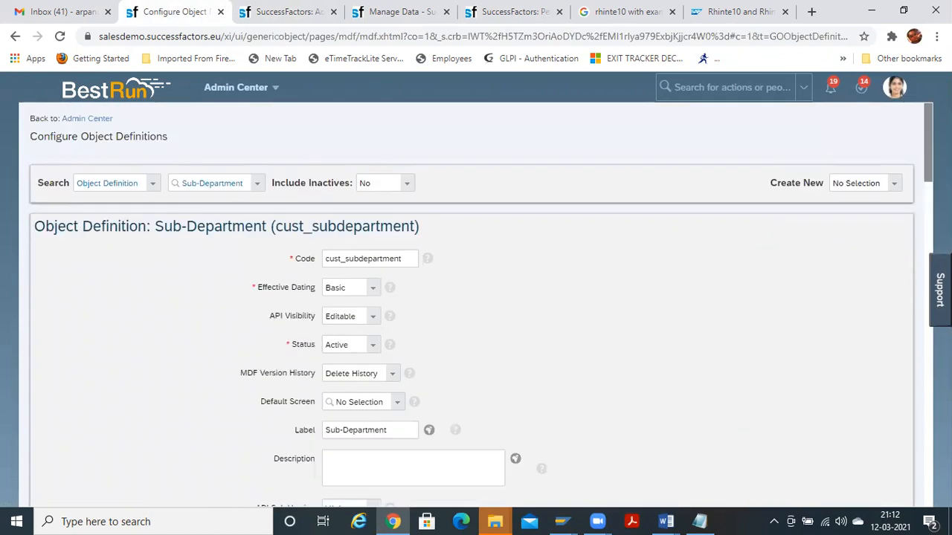
Search the object definitions for company in Configure Object Definitions and load the Company (LegalEntity) definition
{"action": "left_click", "coordinate": [287, 12]}
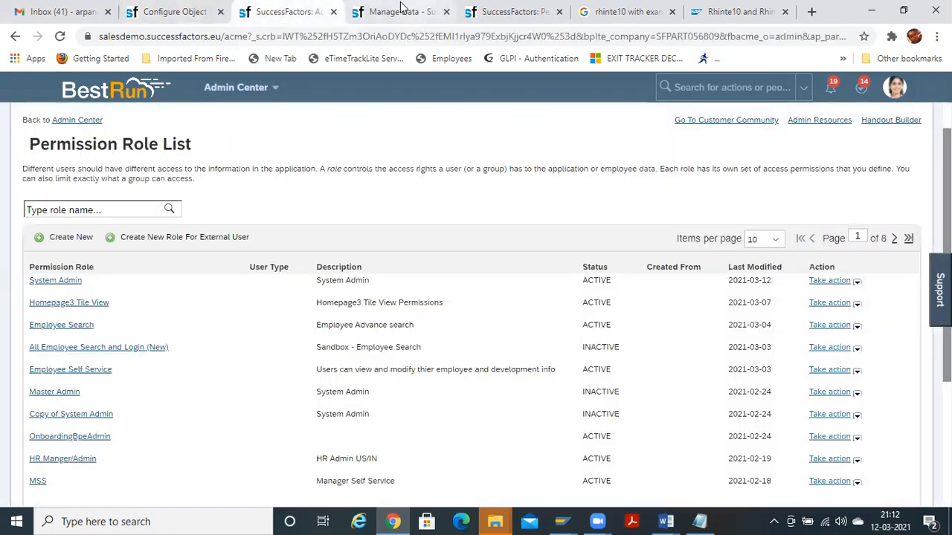
{"action": "left_click", "coordinate": [401, 9]}
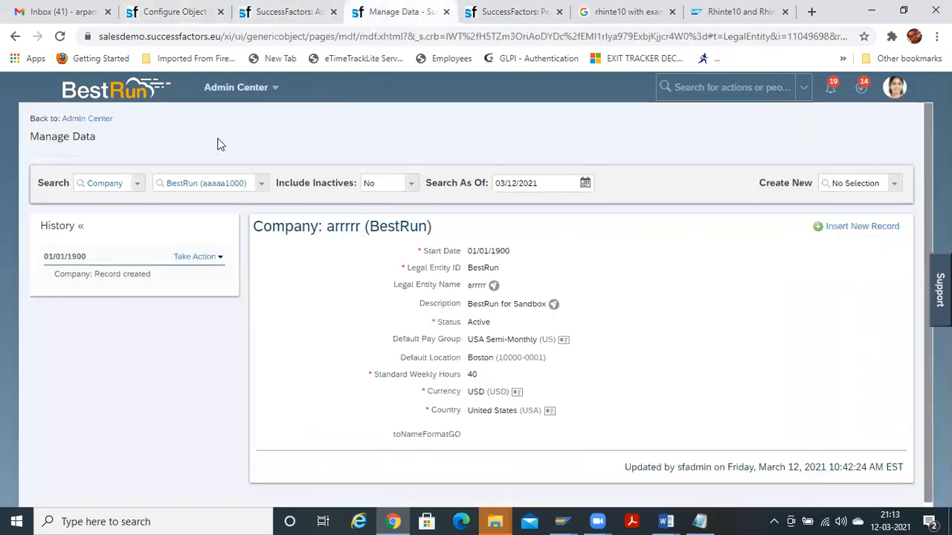
{"action": "left_click", "coordinate": [169, 11]}
{"action": "left_click", "coordinate": [256, 187]}
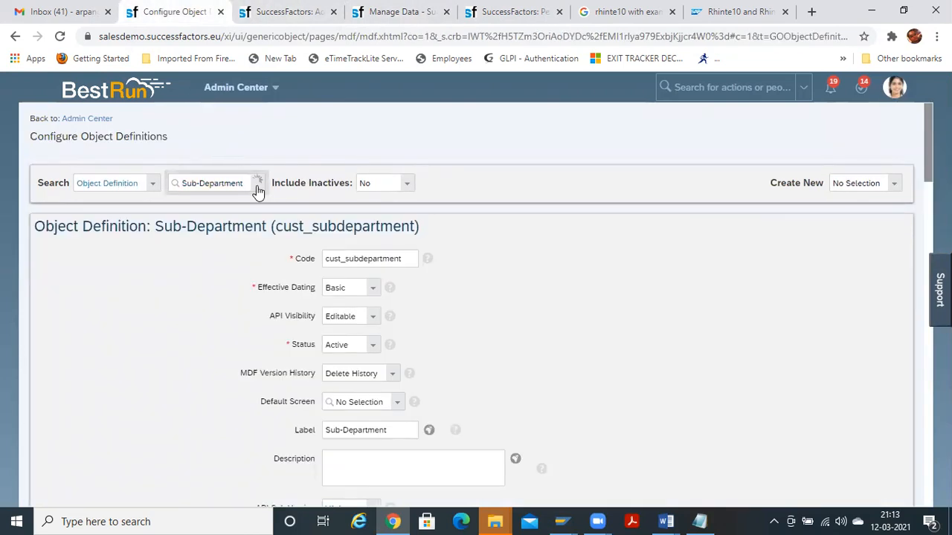
{"action": "type", "text": "comoa"}
{"action": "key", "text": "BackSpace"}
{"action": "key", "text": "BackSpace"}
{"action": "type", "text": "pany"}
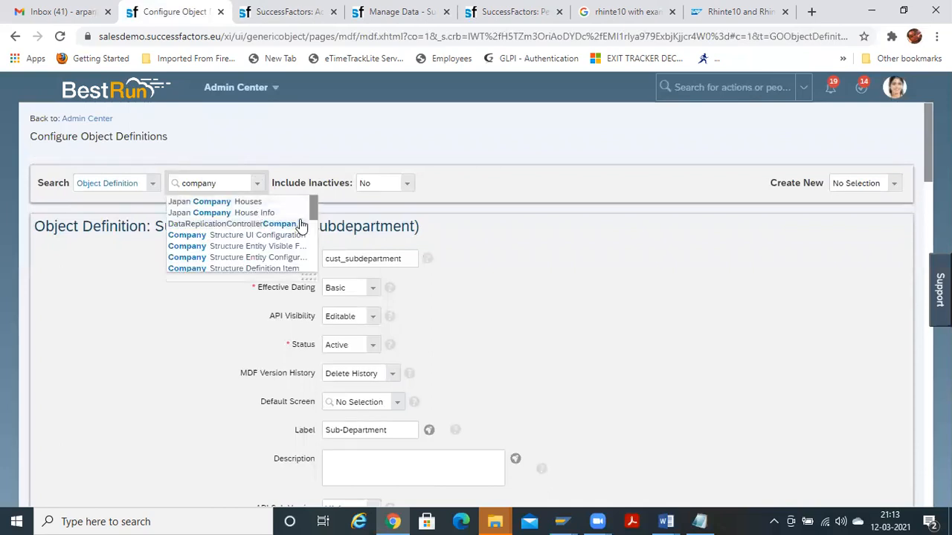
{"action": "left_click_drag", "start_coordinate": [316, 212], "coordinate": [318, 260]}
{"action": "left_click", "coordinate": [191, 221]}
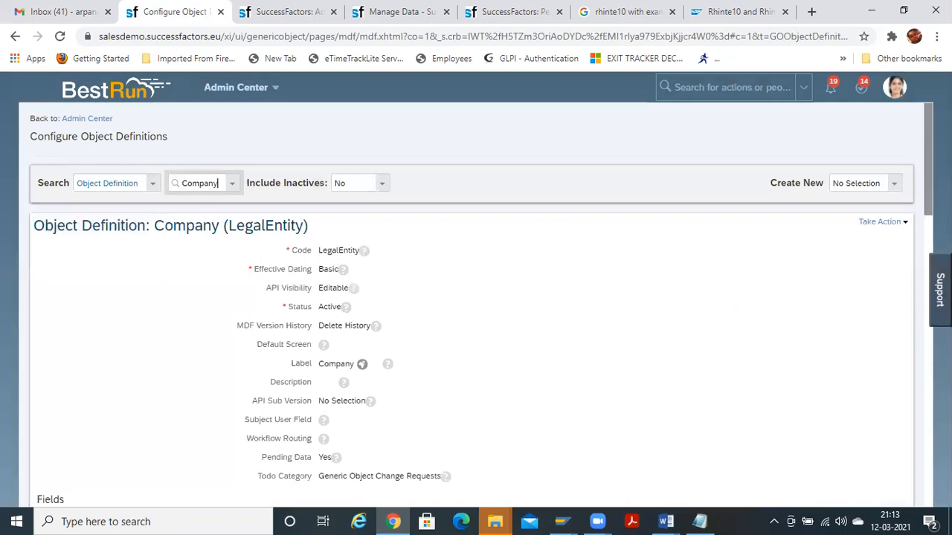
Open the Company object definition for correction and examine the maximum lengths and data types in its Fields list
{"action": "right_click", "coordinate": [922, 87]}
{"action": "left_click", "coordinate": [648, 409]}
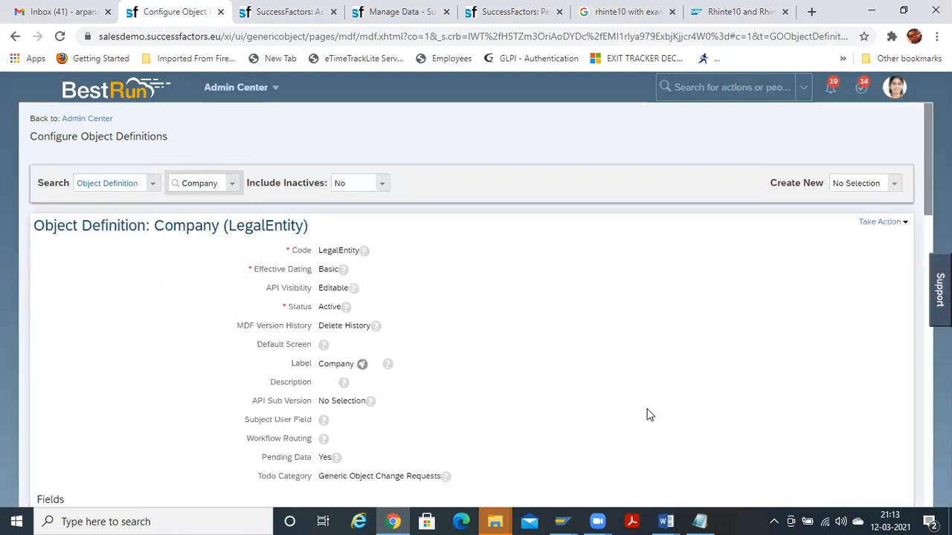
{"action": "left_click", "coordinate": [882, 222]}
{"action": "mouse_move", "coordinate": [927, 195]}
{"action": "left_mouse_down"}
{"action": "mouse_move", "coordinate": [927, 388]}
{"action": "mouse_move", "coordinate": [927, 195]}
{"action": "left_mouse_up"}
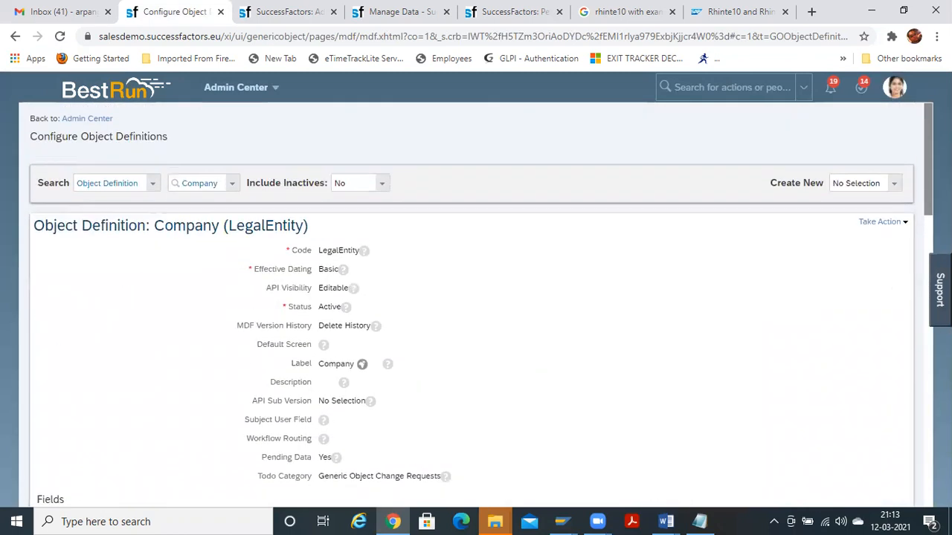
{"action": "left_click", "coordinate": [911, 218]}
{"action": "left_click", "coordinate": [833, 242]}
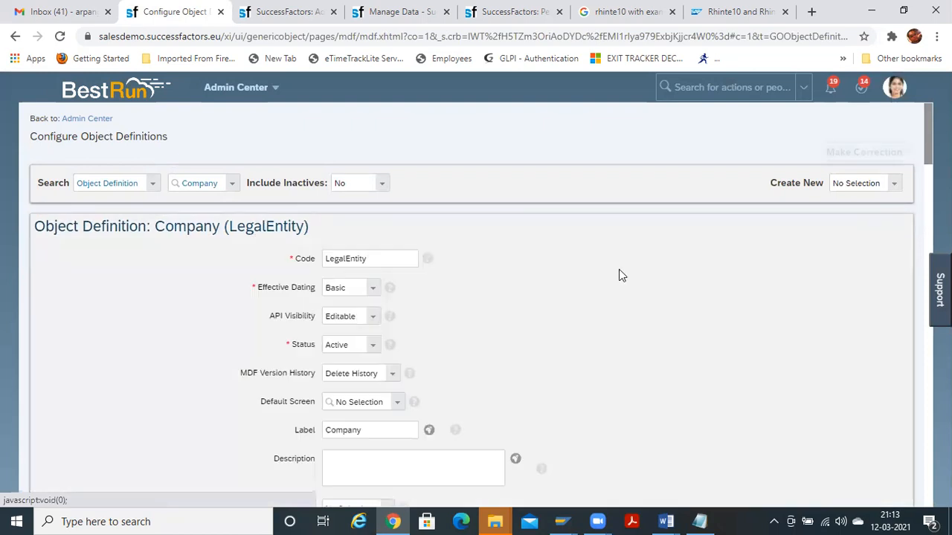
{"action": "scroll", "coordinate": [476, 305], "scroll_direction": "down", "scroll_amount": 9}
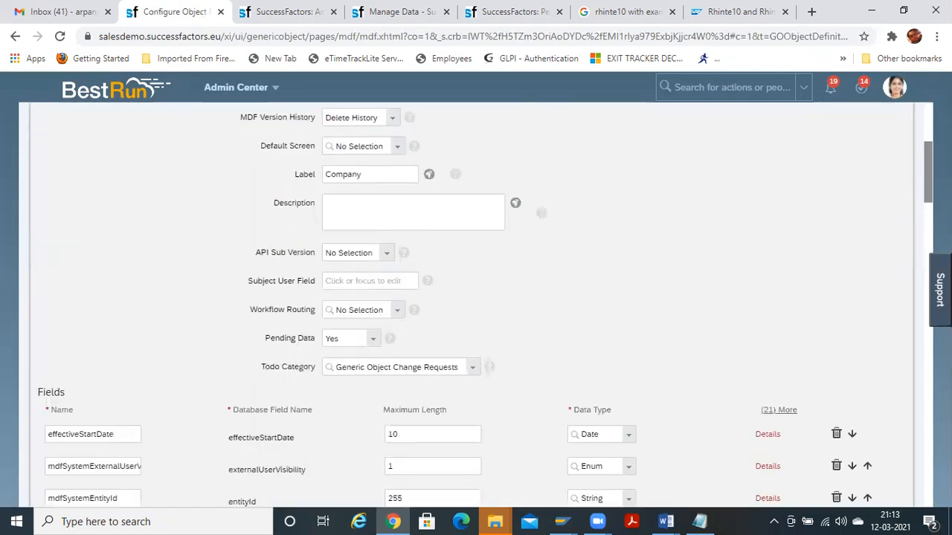
{"action": "scroll", "coordinate": [476, 305], "scroll_direction": "up", "scroll_amount": 2}
{"action": "scroll", "coordinate": [476, 305], "scroll_direction": "up", "scroll_amount": 1}
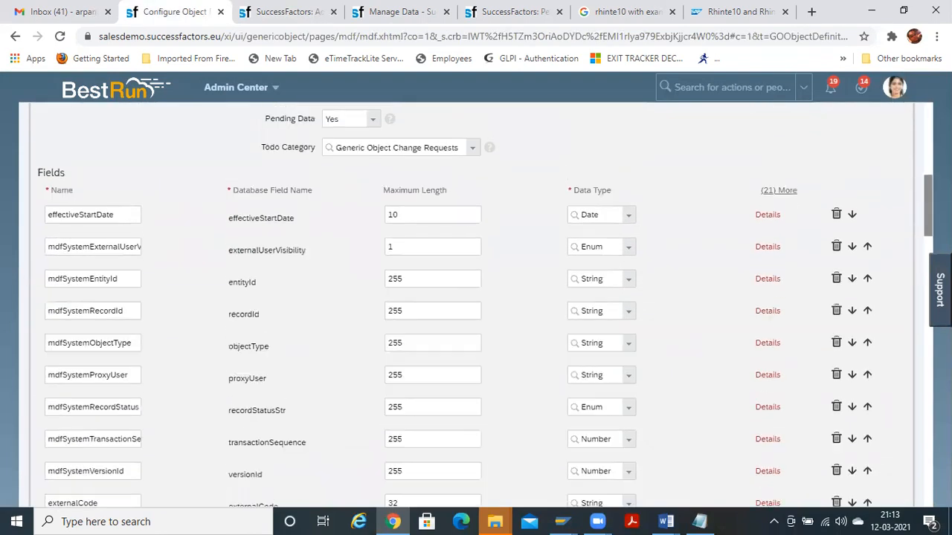
{"action": "scroll", "coordinate": [476, 305], "scroll_direction": "down", "scroll_amount": 2}
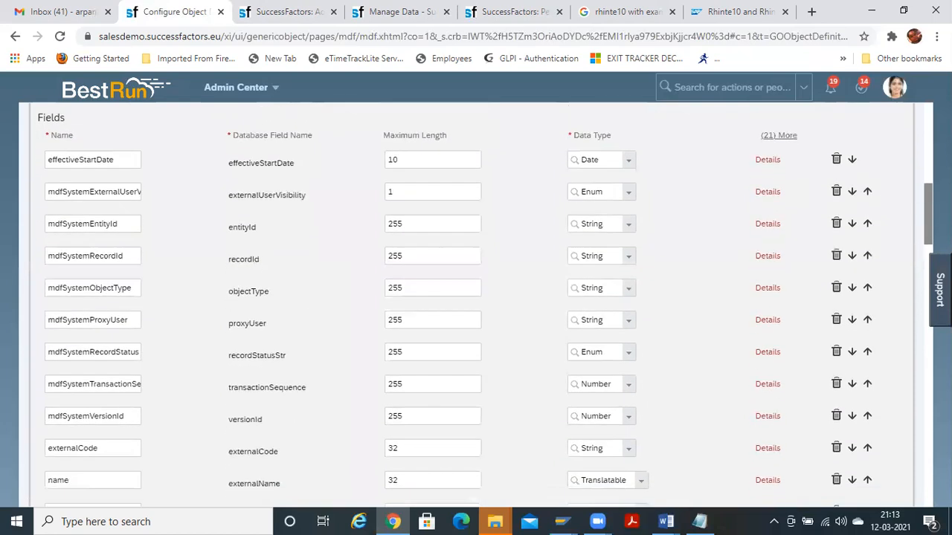
{"action": "scroll", "coordinate": [577, 305], "scroll_direction": "down", "scroll_amount": 3}
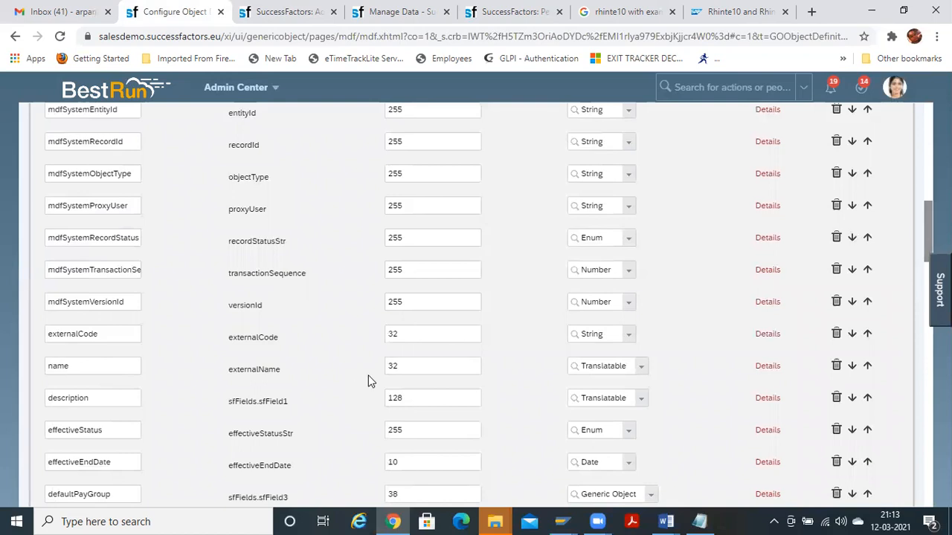
Correct the company record in Manage Data by copying the Legal Entity ID BestRun into Legal Entity Name, and save it
{"action": "key", "text": "ctrl+Tab"}
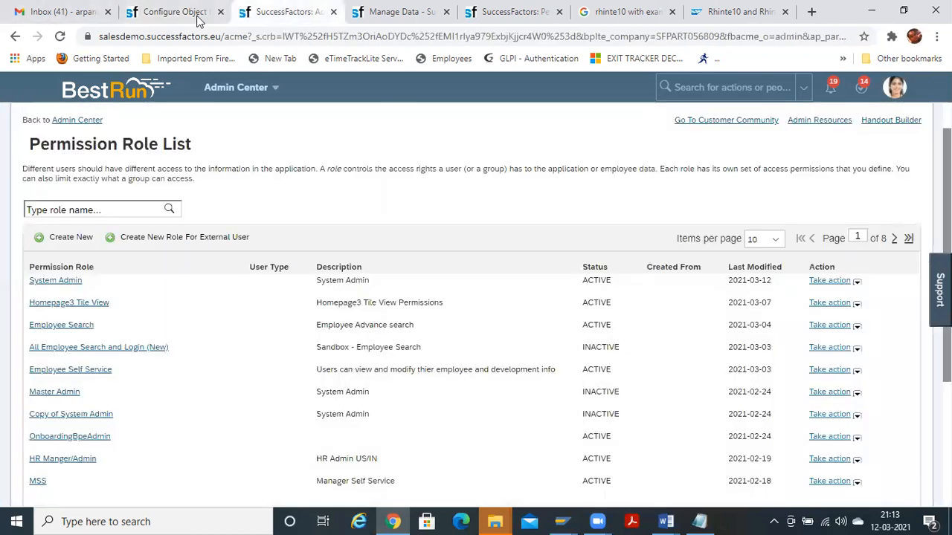
{"action": "key", "text": "ctrl+Tab"}
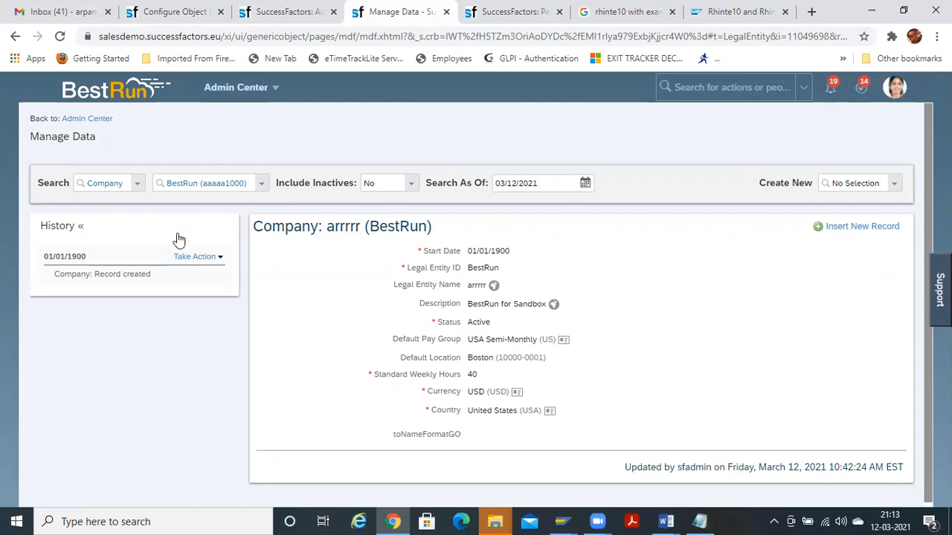
{"action": "left_click", "coordinate": [193, 256]}
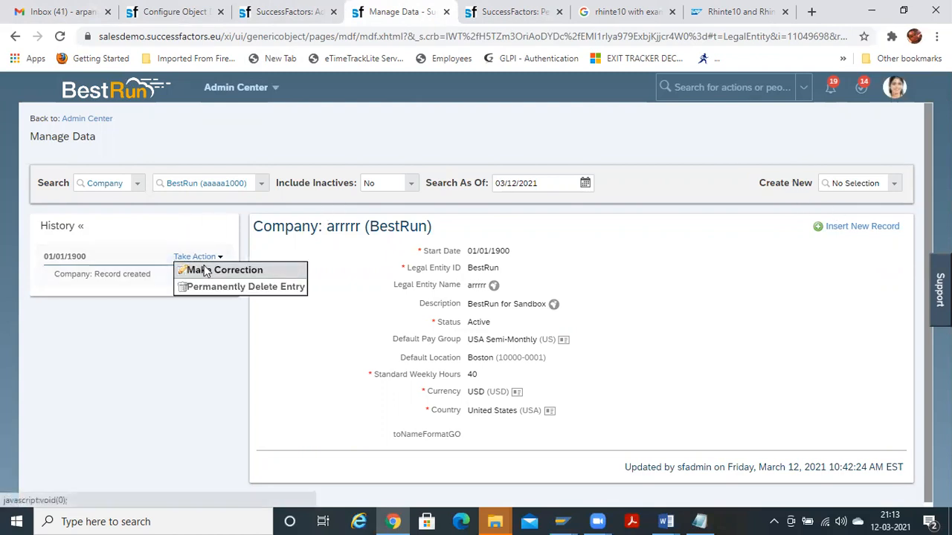
{"action": "left_click", "coordinate": [206, 273]}
{"action": "left_click_drag", "start_coordinate": [389, 291], "coordinate": [275, 290]}
{"action": "key", "text": "ctrl+c"}
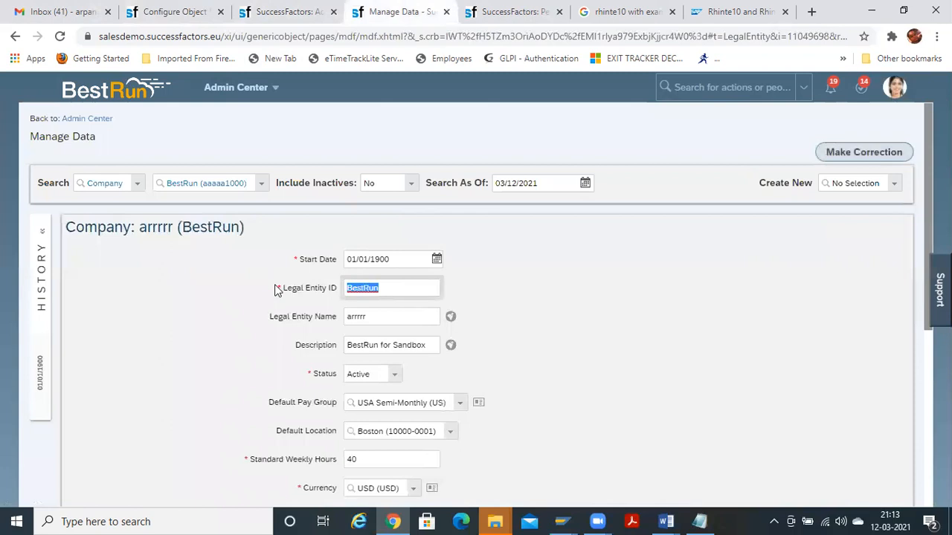
{"action": "left_click_drag", "start_coordinate": [374, 312], "coordinate": [261, 321]}
{"action": "key", "text": "ctrl+v"}
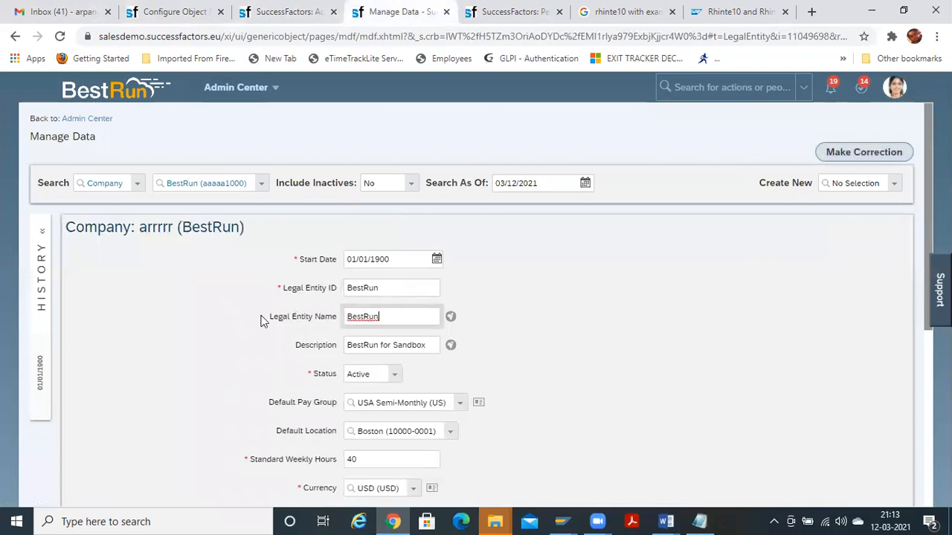
{"action": "scroll", "coordinate": [876, 452], "scroll_direction": "down", "scroll_amount": 5}
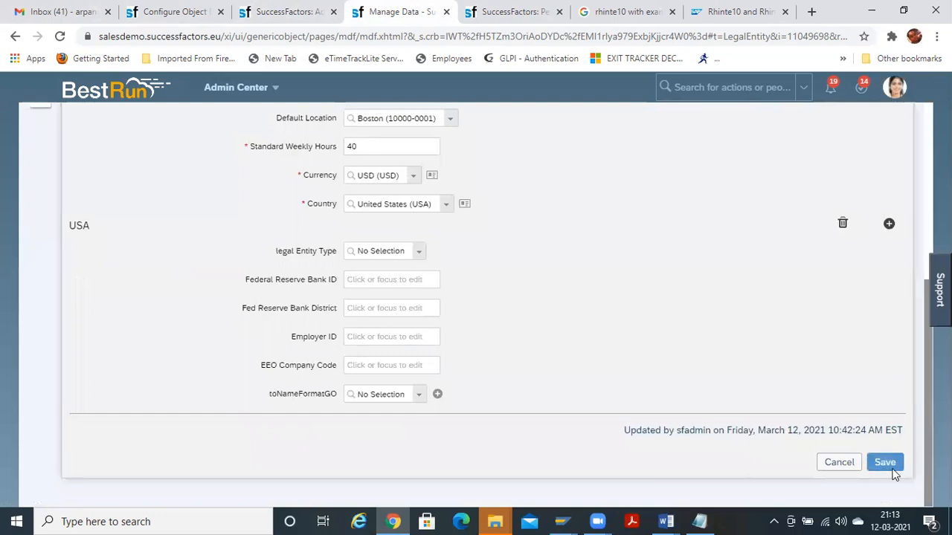
{"action": "left_click", "coordinate": [892, 470]}
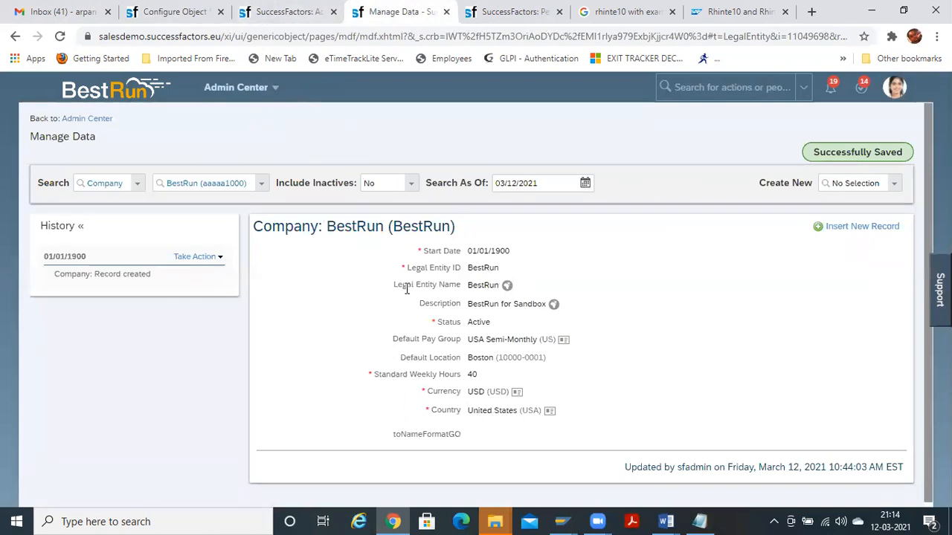
Compare the company record with the Company definition's fields and view the Legal Entity Name translations in Manage Data
{"action": "left_click_drag", "start_coordinate": [446, 269], "coordinate": [465, 272]}
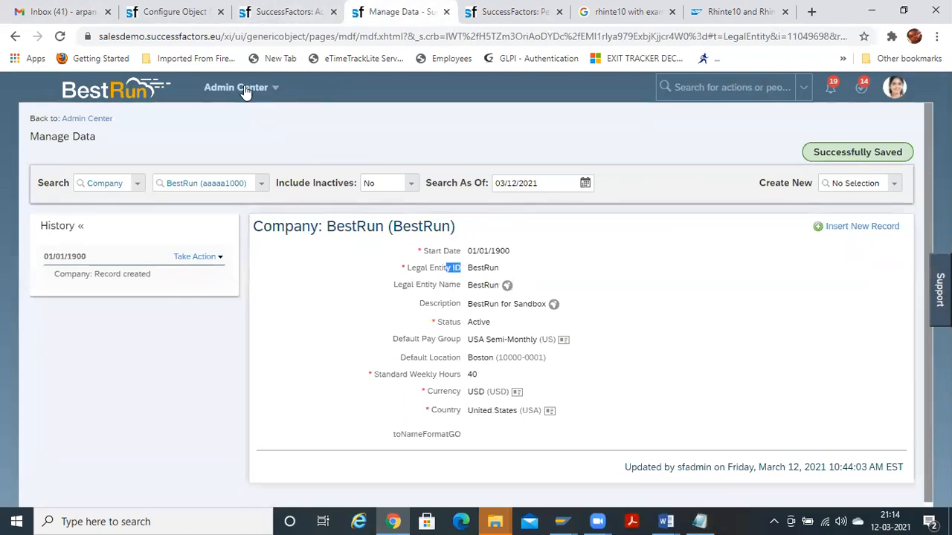
{"action": "left_click", "coordinate": [167, 10]}
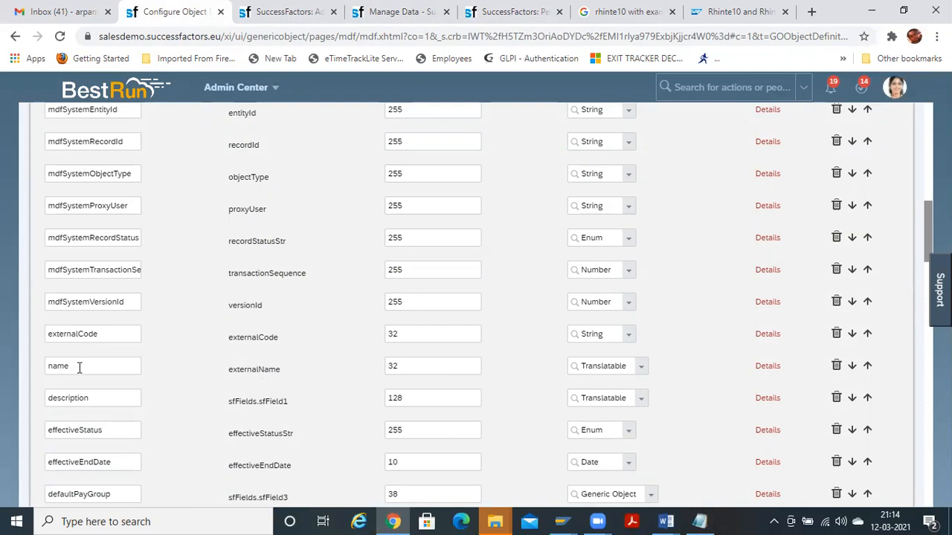
{"action": "left_click", "coordinate": [278, 9]}
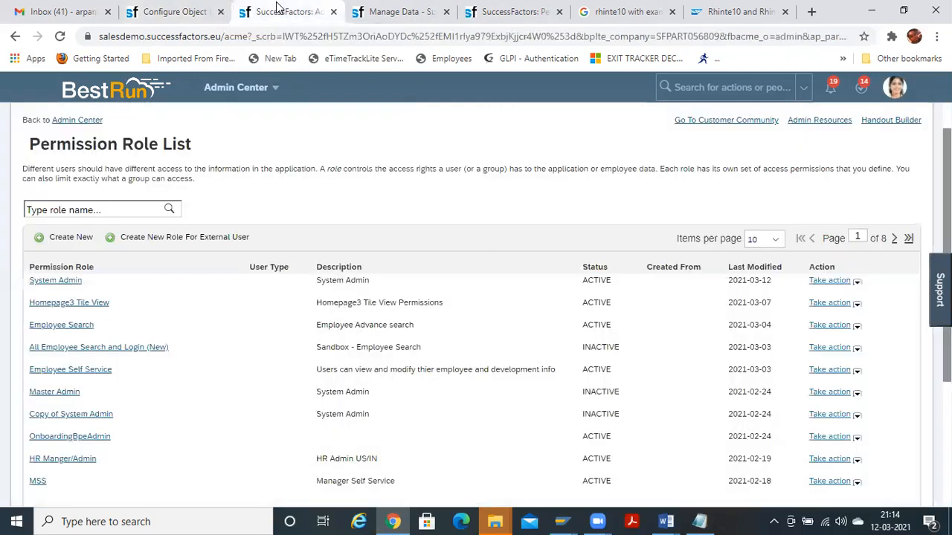
{"action": "left_click", "coordinate": [204, 15]}
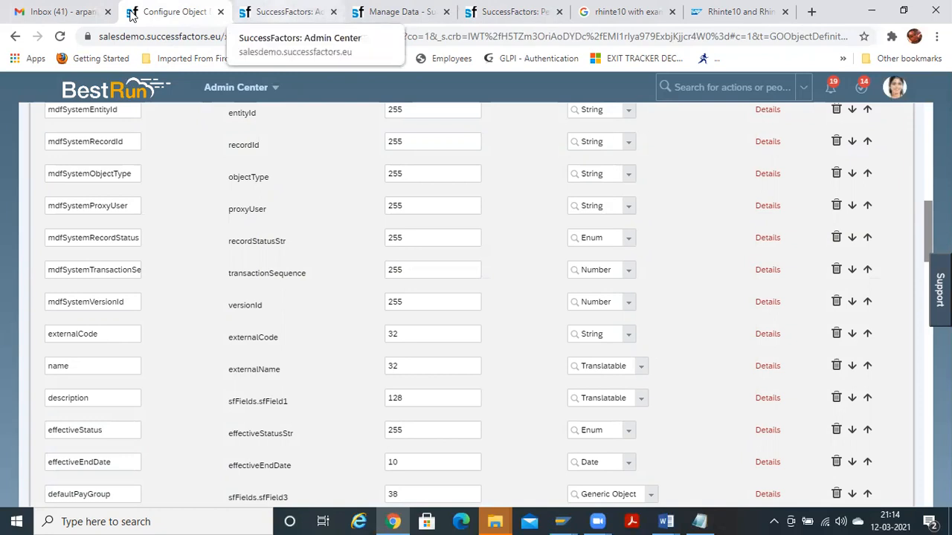
{"action": "key", "text": "ctrl+Tab"}
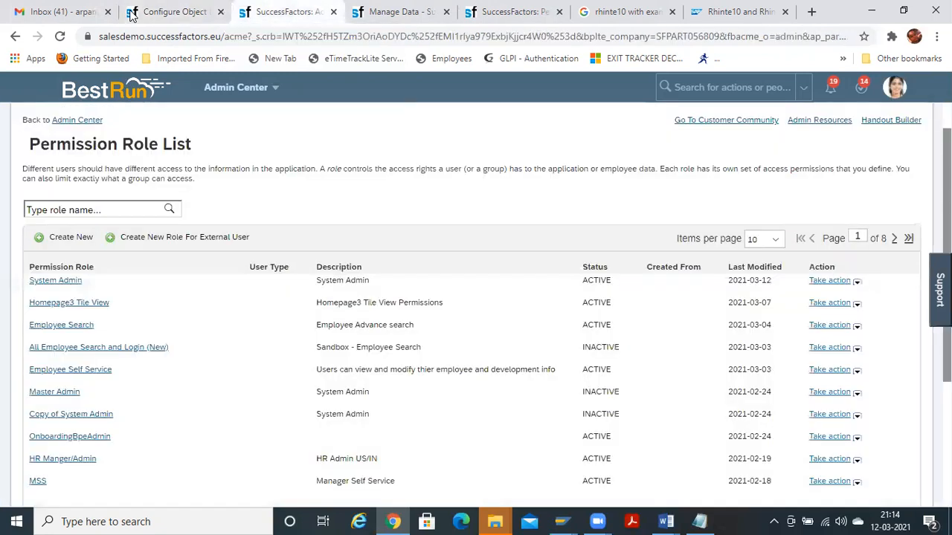
{"action": "left_click", "coordinate": [197, 21]}
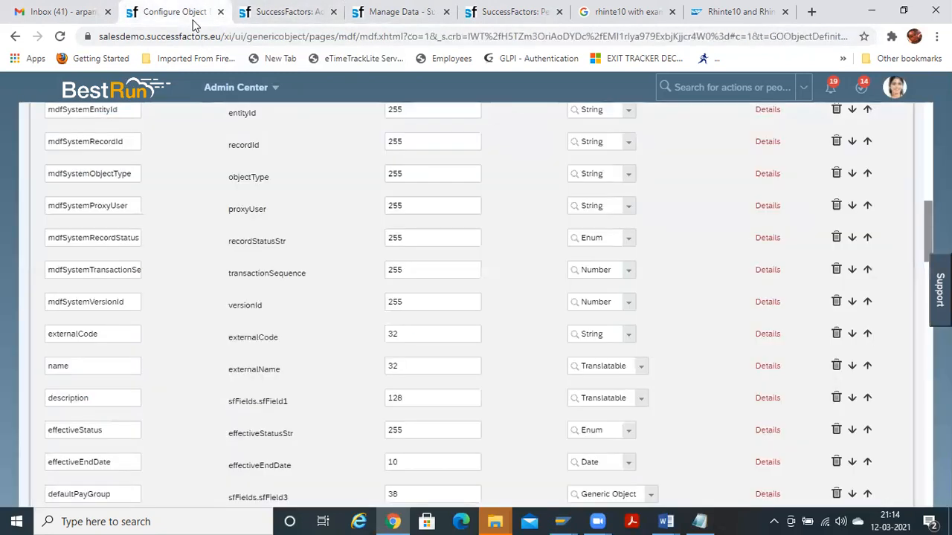
{"action": "left_click", "coordinate": [394, 11]}
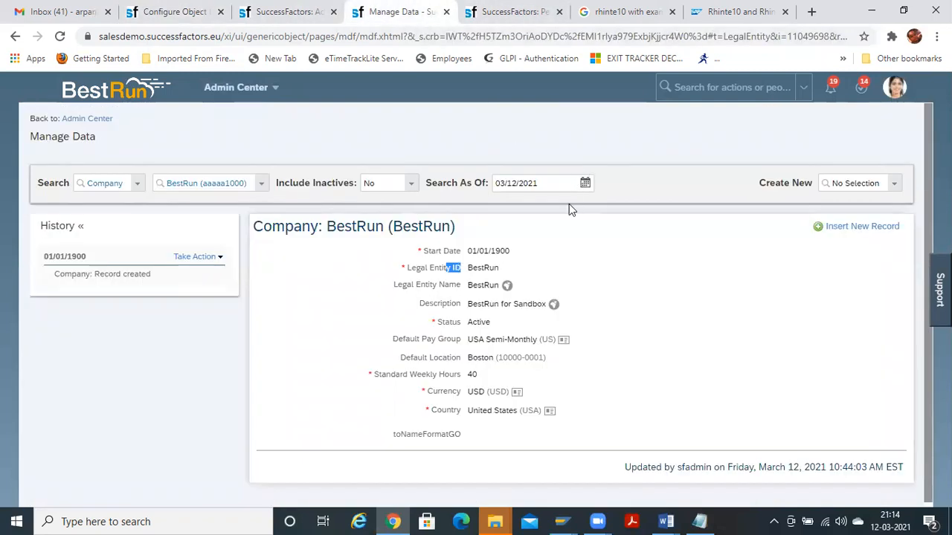
{"action": "left_click", "coordinate": [506, 284]}
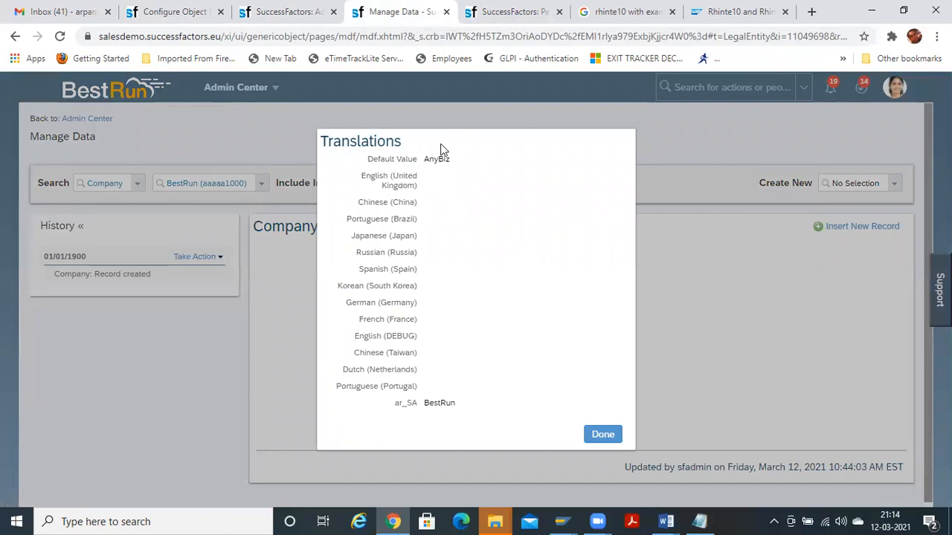
{"action": "left_click", "coordinate": [613, 435]}
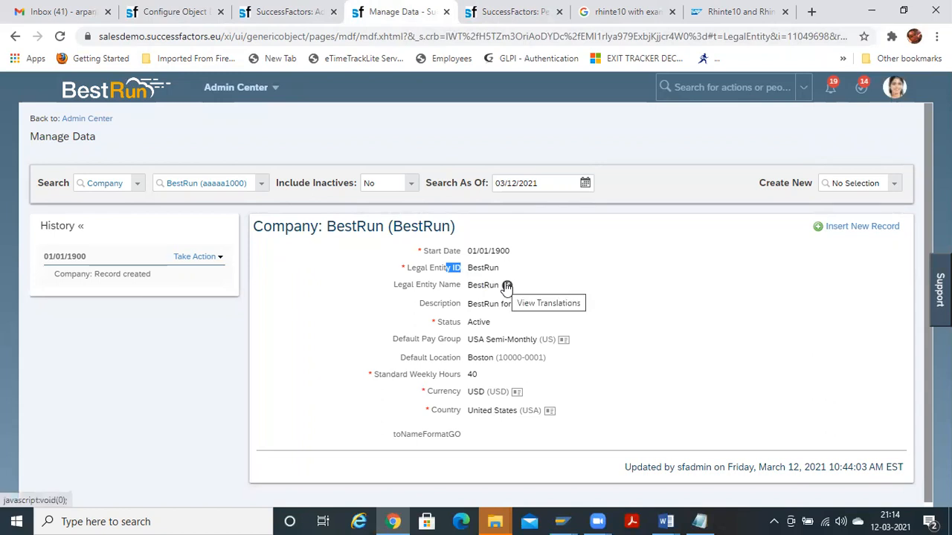
Try to change the name field's data type to Number in the Company object definition and save the definition
{"action": "left_click", "coordinate": [195, 11]}
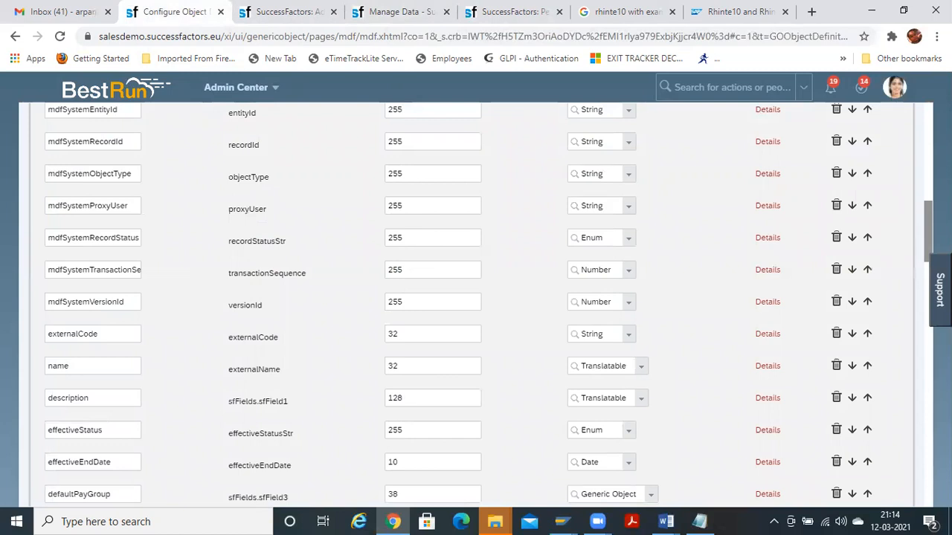
{"action": "scroll", "coordinate": [476, 305], "scroll_direction": "up", "scroll_amount": 2}
{"action": "scroll", "coordinate": [476, 305], "scroll_direction": "down", "scroll_amount": 5}
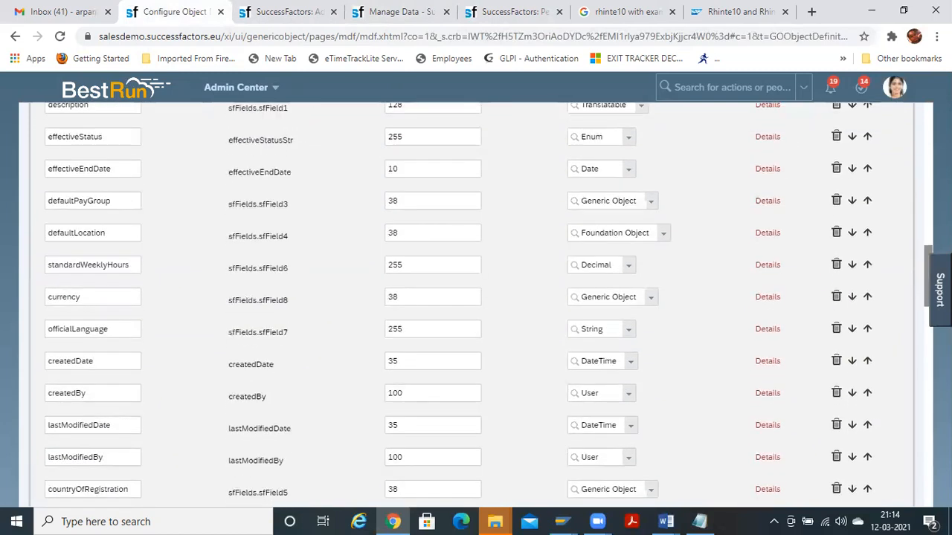
{"action": "scroll", "coordinate": [475, 305], "scroll_direction": "down", "scroll_amount": 1}
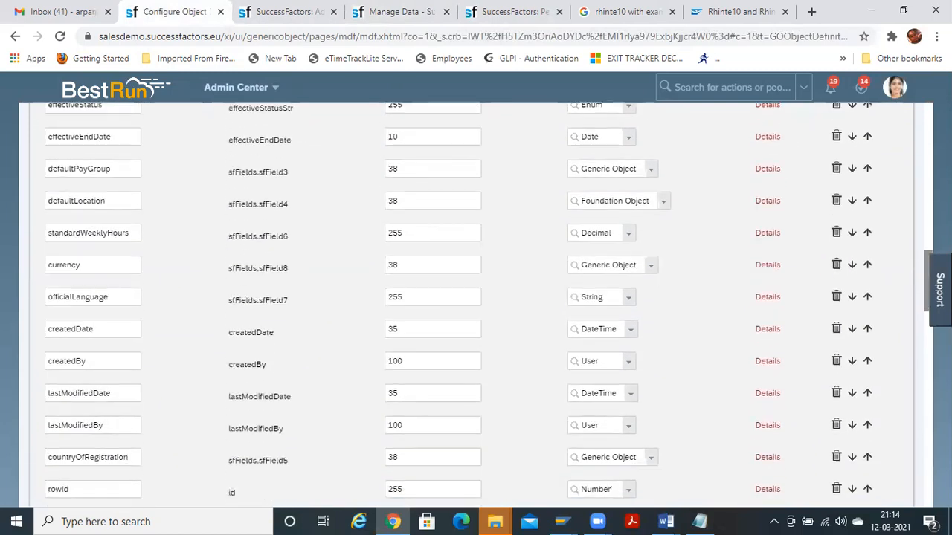
{"action": "scroll", "coordinate": [476, 305], "scroll_direction": "up", "scroll_amount": 1}
{"action": "scroll", "coordinate": [476, 305], "scroll_direction": "down", "scroll_amount": 3}
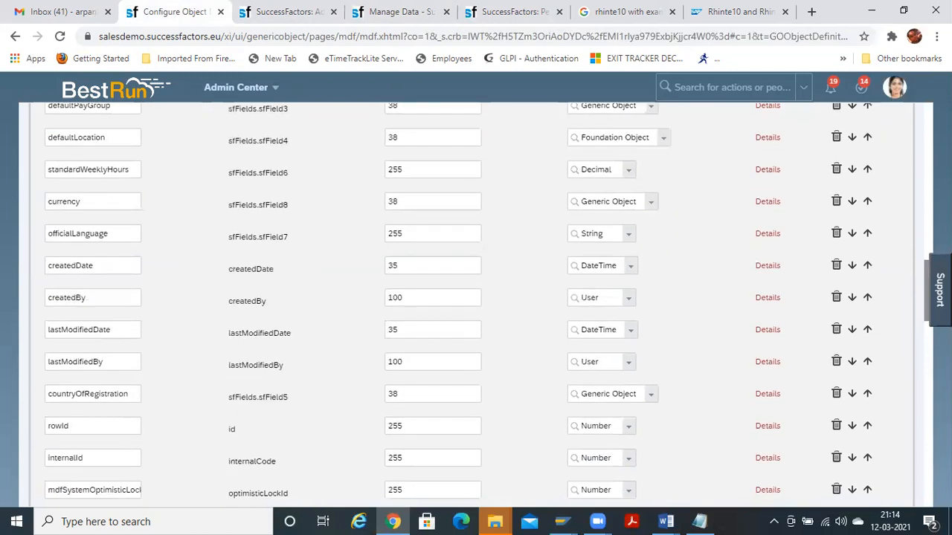
{"action": "scroll", "coordinate": [475, 305], "scroll_direction": "up", "scroll_amount": 5}
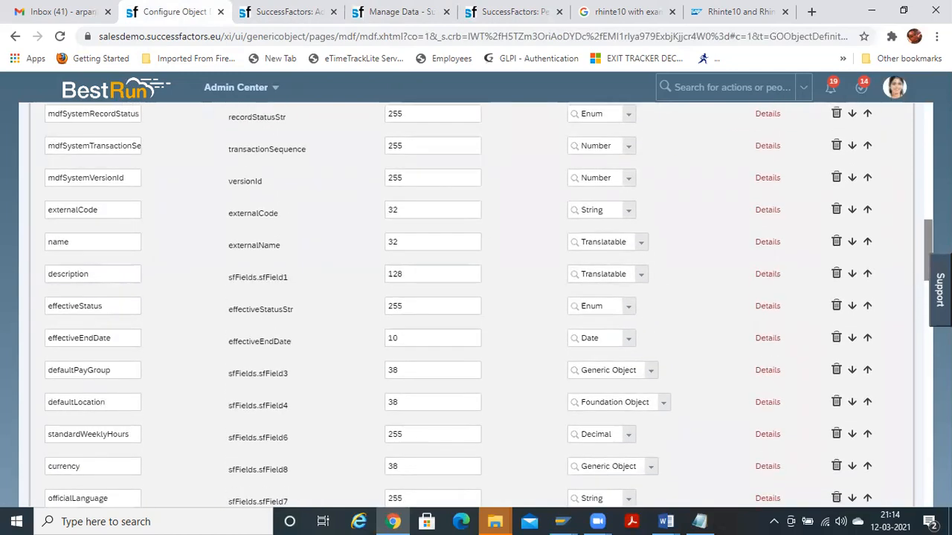
{"action": "left_click", "coordinate": [638, 247]}
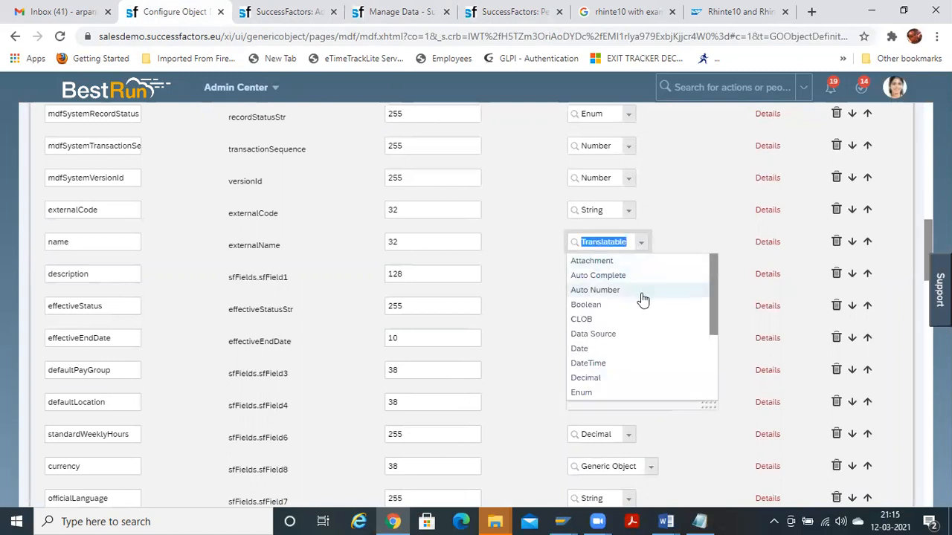
{"action": "left_click_drag", "start_coordinate": [714, 304], "coordinate": [606, 354]}
{"action": "left_click", "coordinate": [598, 360]}
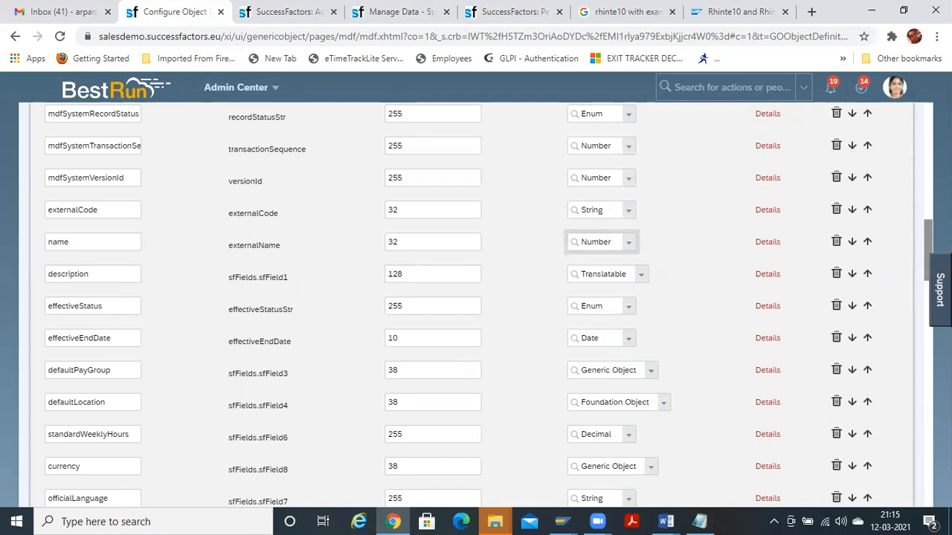
{"action": "left_click_drag", "start_coordinate": [928, 254], "coordinate": [928, 484]}
{"action": "left_click", "coordinate": [885, 463]}
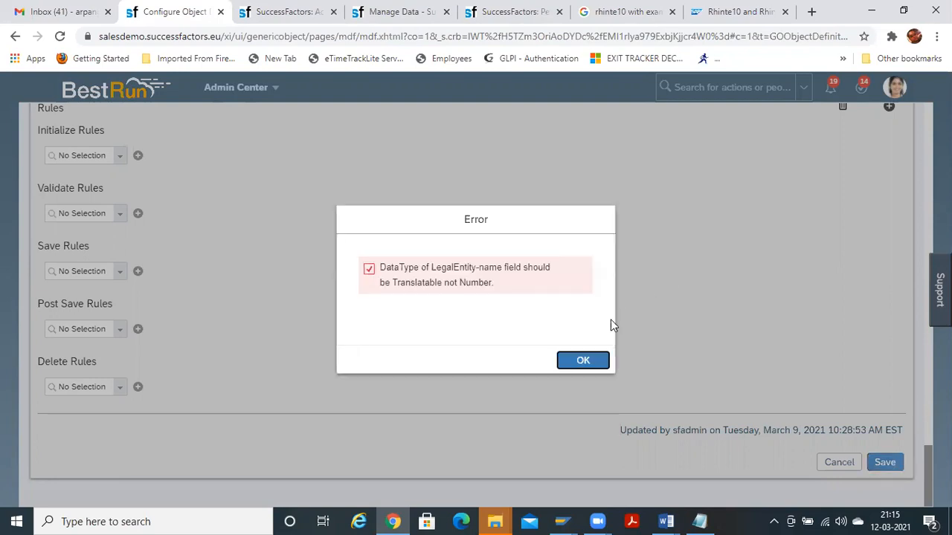
{"action": "left_click", "coordinate": [582, 362]}
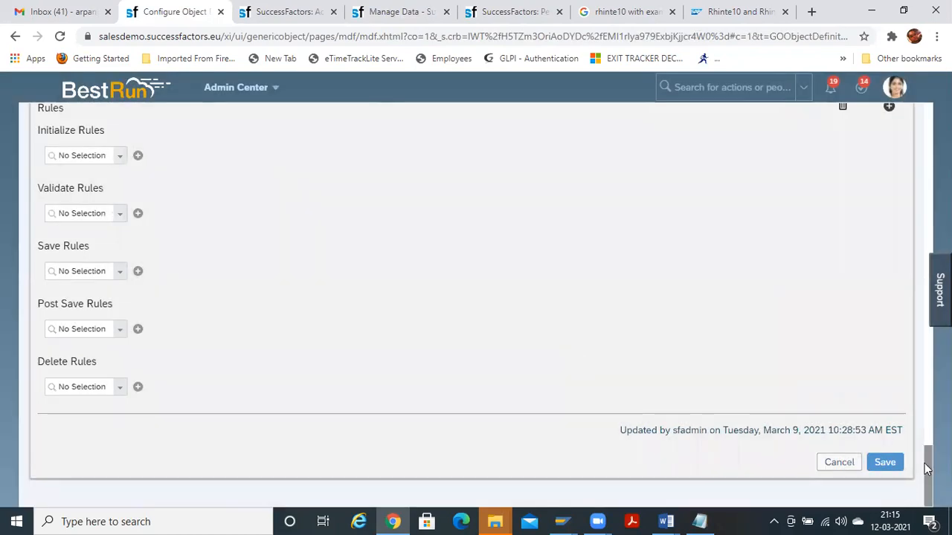
Add a new field named cust_Function with maximum length 180 through the details of the Company definition's empty field row
{"action": "scroll", "coordinate": [927, 464], "scroll_direction": "up", "scroll_amount": 1}
{"action": "scroll", "coordinate": [927, 464], "scroll_direction": "up", "scroll_amount": 15}
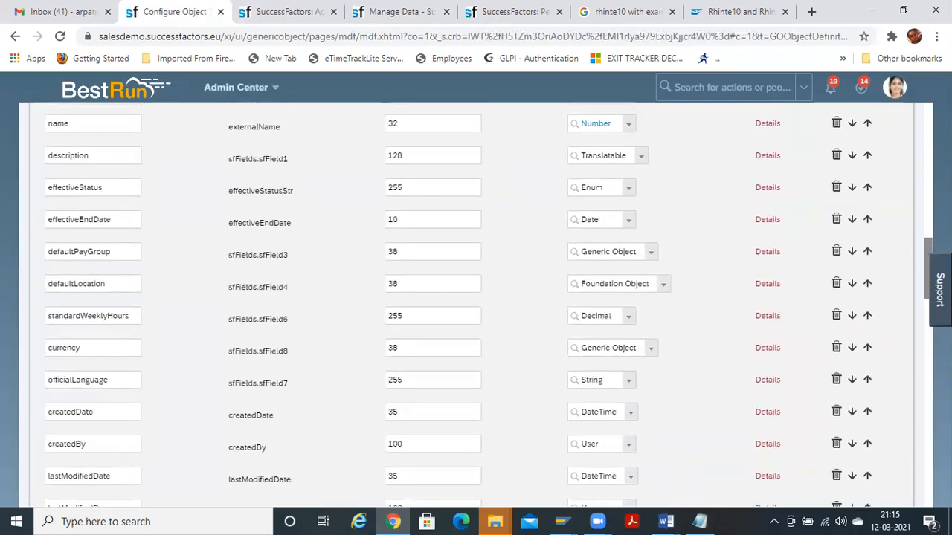
{"action": "scroll", "coordinate": [476, 307], "scroll_direction": "up", "scroll_amount": 1}
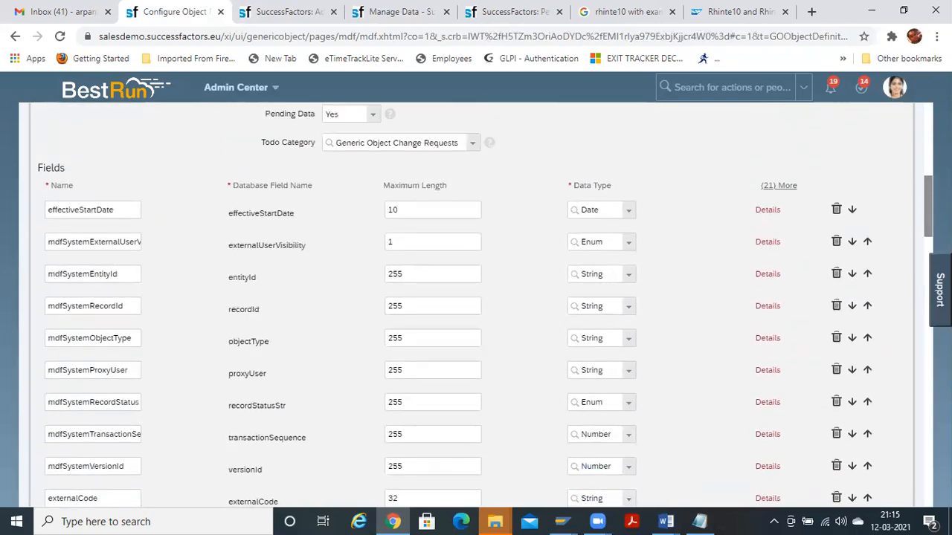
{"action": "right_click", "coordinate": [925, 206]}
{"action": "left_click_drag", "start_coordinate": [925, 205], "coordinate": [929, 330]}
{"action": "left_click", "coordinate": [95, 271]}
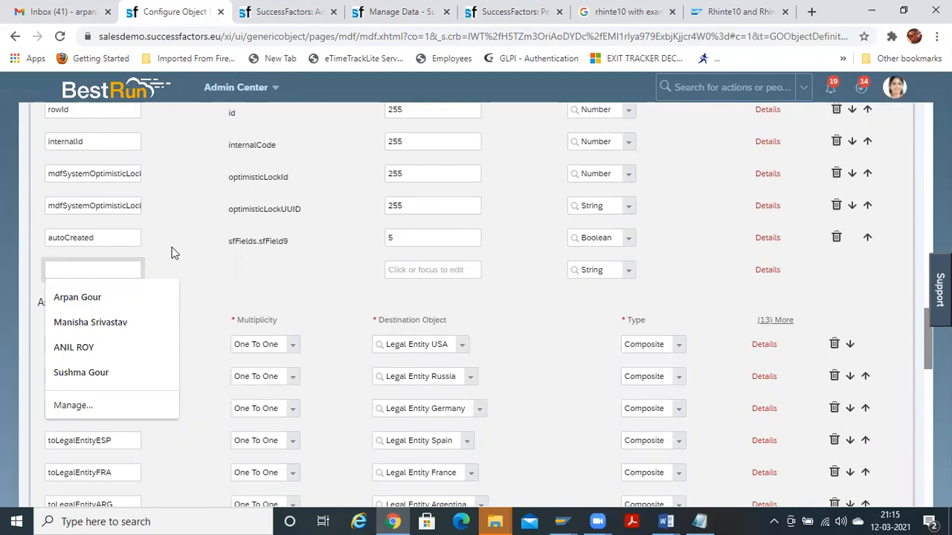
{"action": "left_click", "coordinate": [766, 270]}
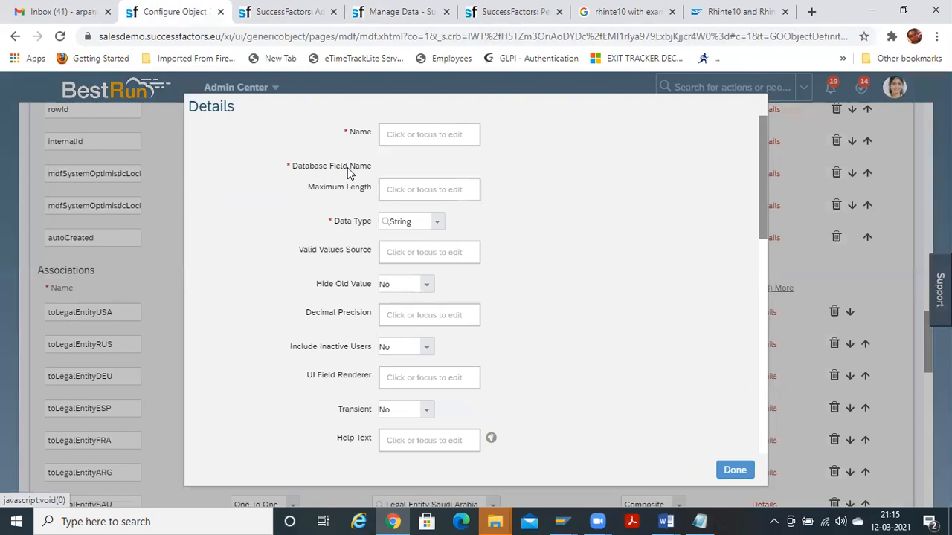
{"action": "left_click", "coordinate": [399, 136]}
{"action": "type", "text": "cu"}
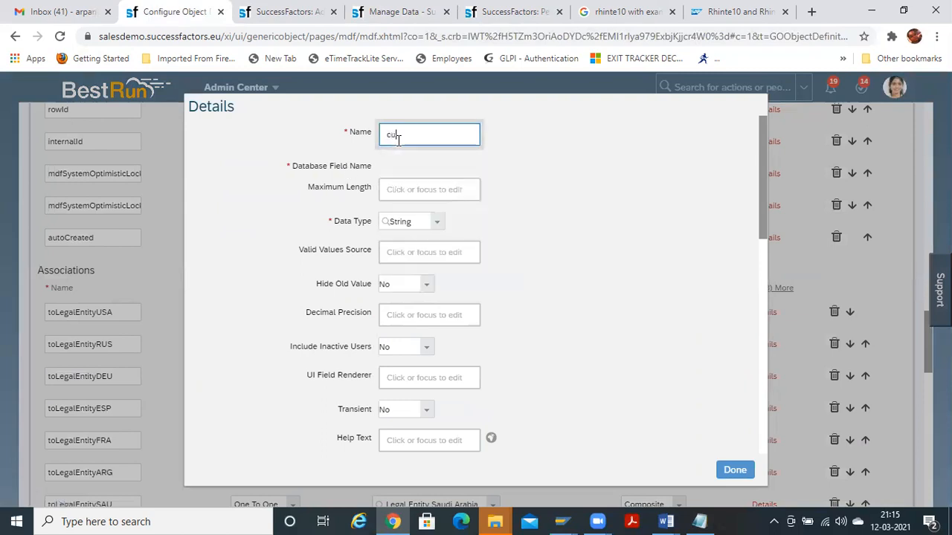
{"action": "type", "text": "st_Function"}
{"action": "left_click", "coordinate": [409, 191]}
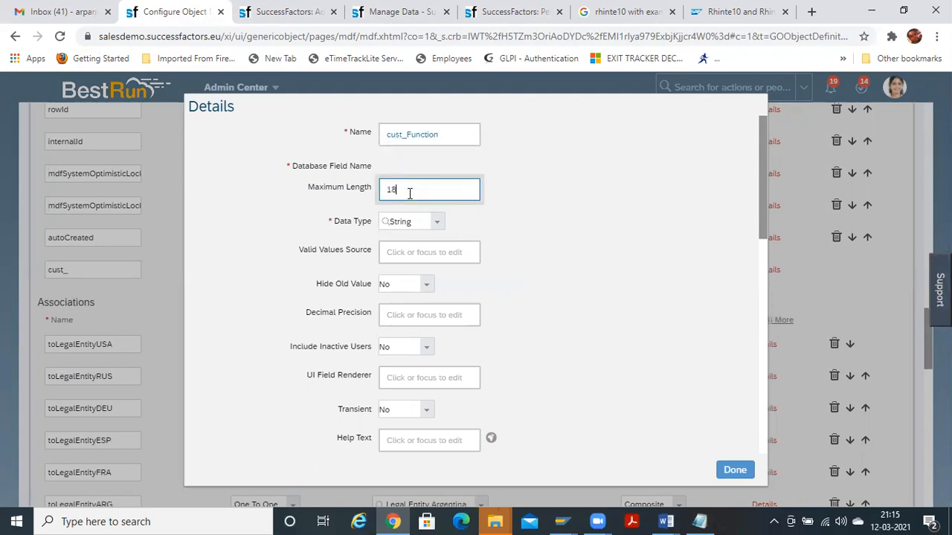
Look up the Picklist data type for the cust_Function field and set the data type back to String
{"action": "left_click", "coordinate": [439, 226]}
{"action": "left_click", "coordinate": [455, 223]}
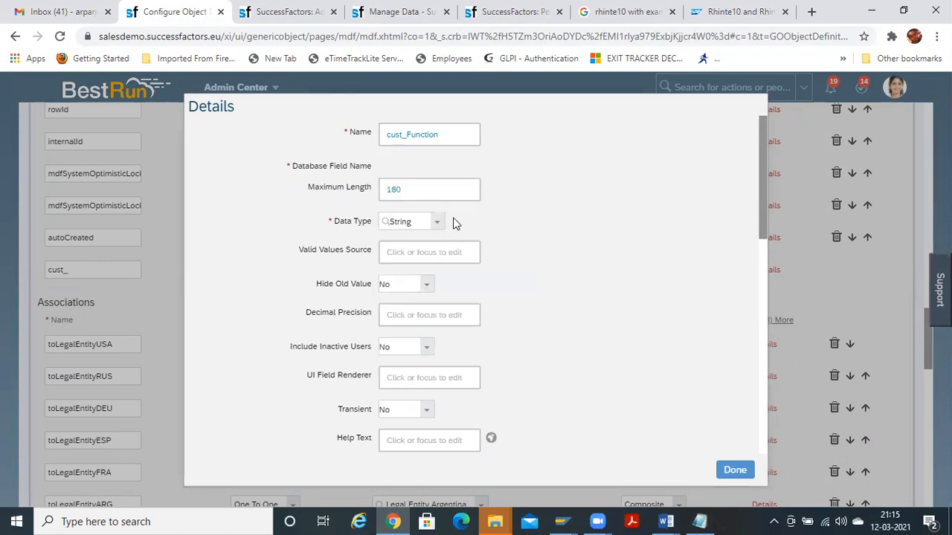
{"action": "left_click", "coordinate": [435, 253]}
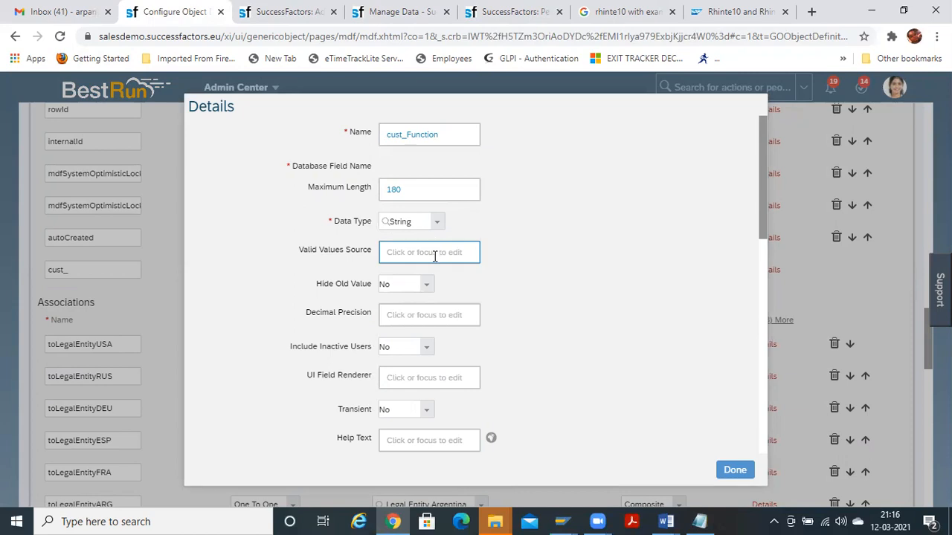
{"action": "left_click", "coordinate": [435, 256]}
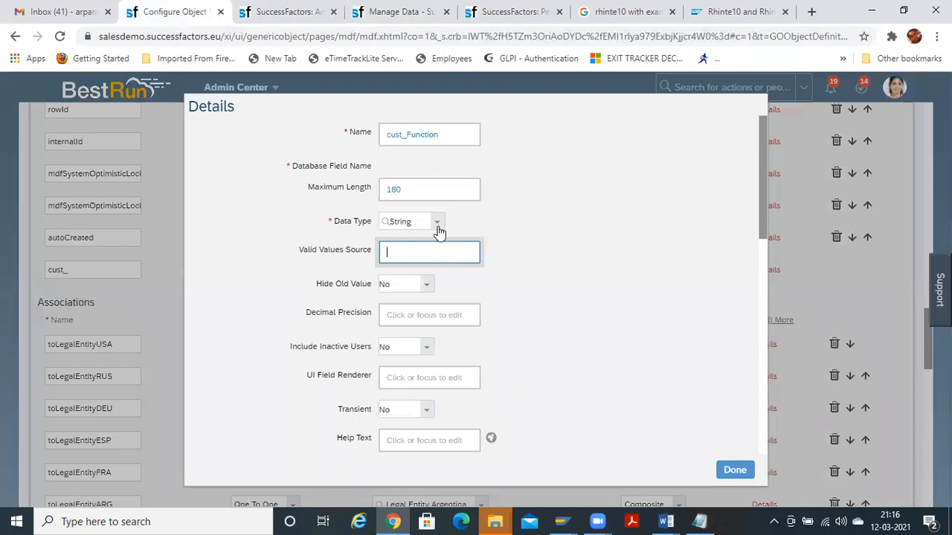
{"action": "left_click", "coordinate": [438, 226]}
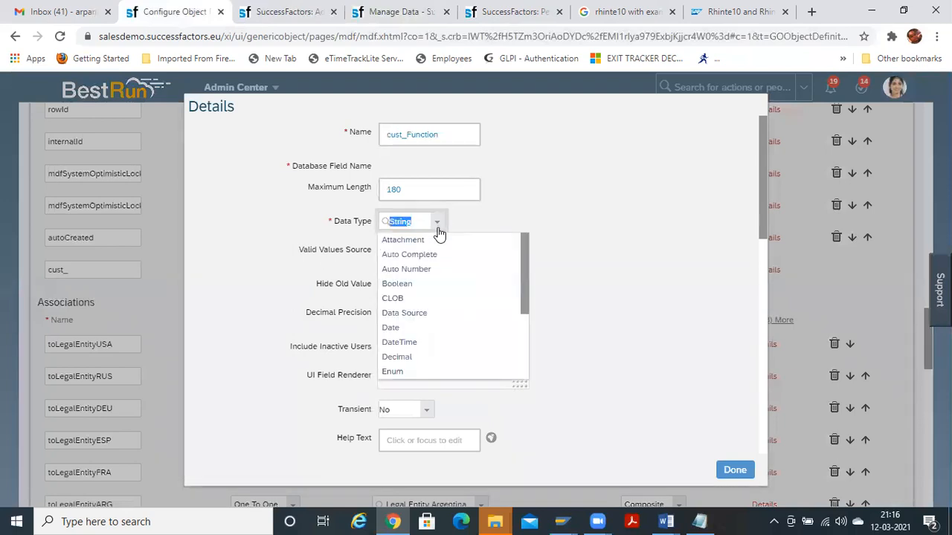
{"action": "type", "text": "pi"}
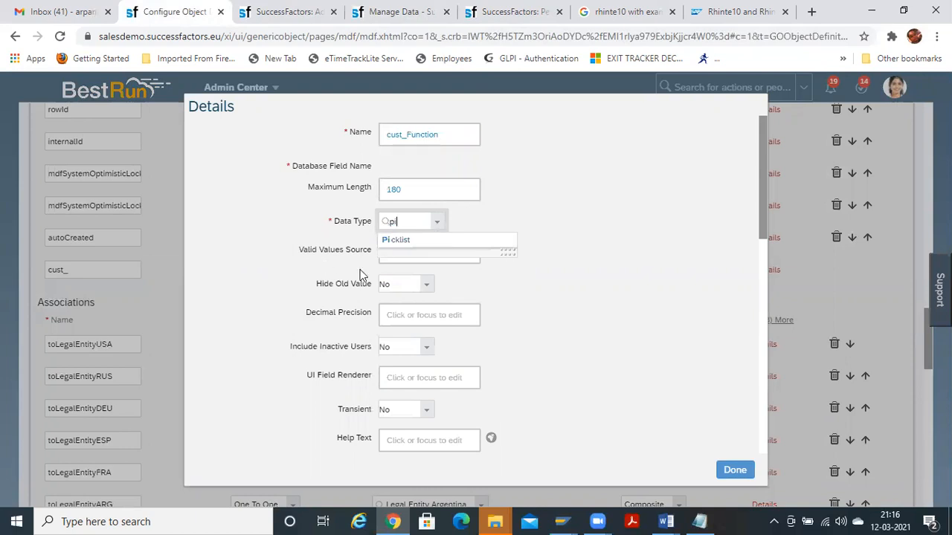
{"action": "left_click", "coordinate": [440, 223]}
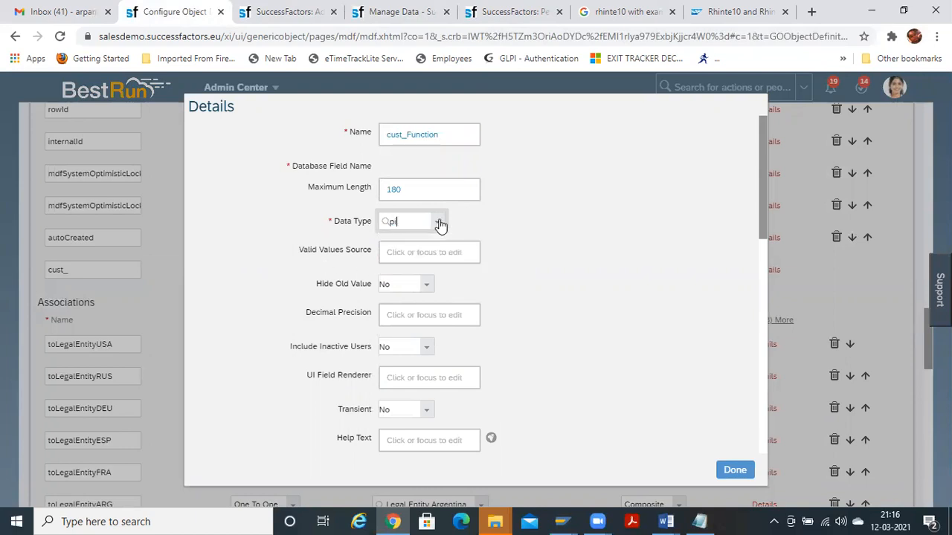
{"action": "left_click", "coordinate": [440, 223]}
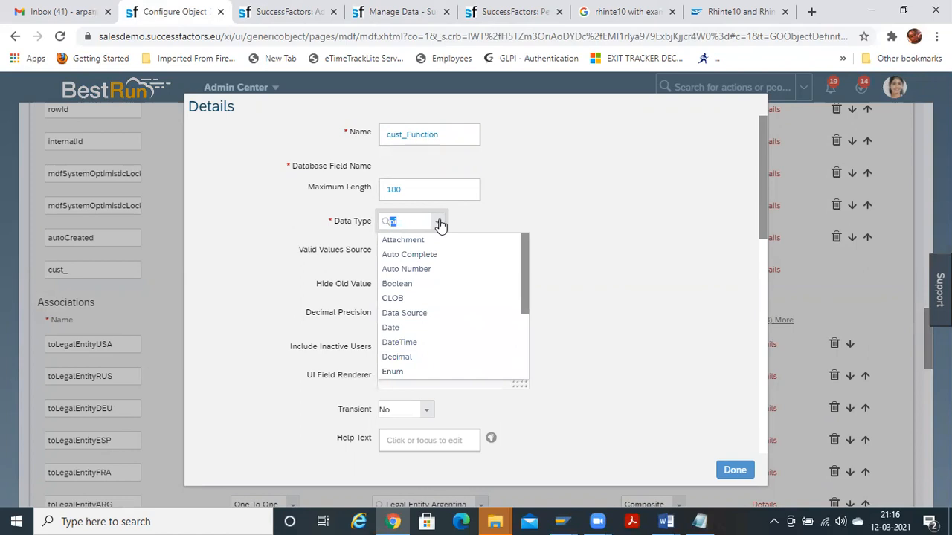
{"action": "type", "text": "str"}
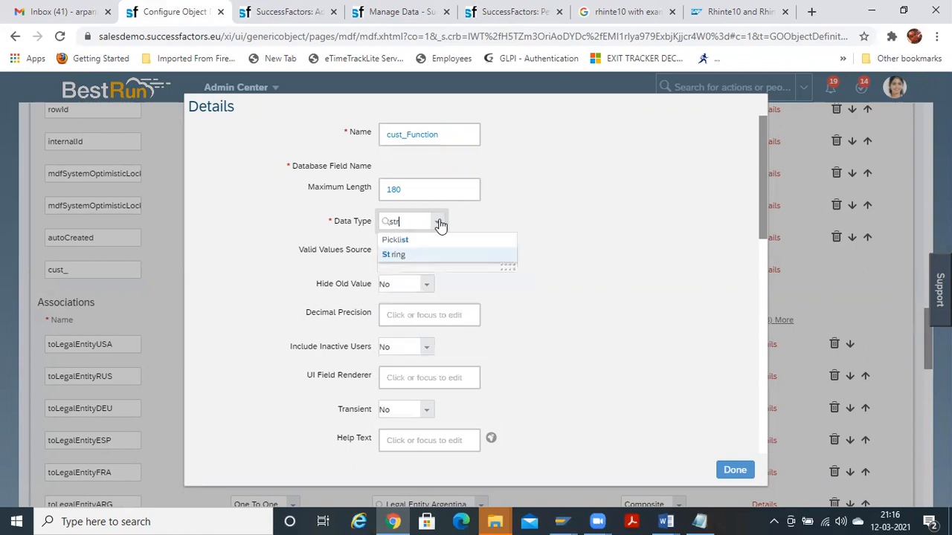
{"action": "left_click", "coordinate": [439, 240]}
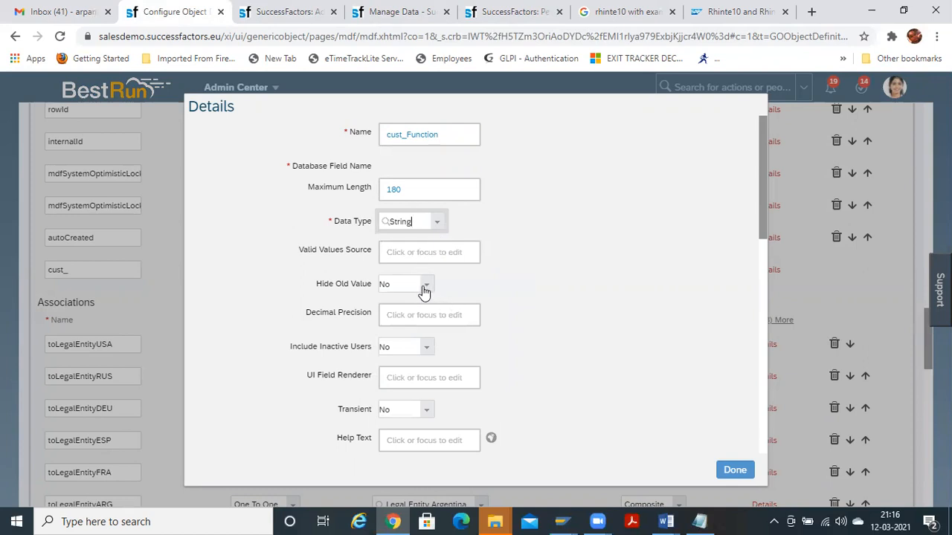
Check the Hide Old Value options and confirm the cust_Function field's details
{"action": "left_click", "coordinate": [426, 286]}
{"action": "left_click", "coordinate": [474, 272]}
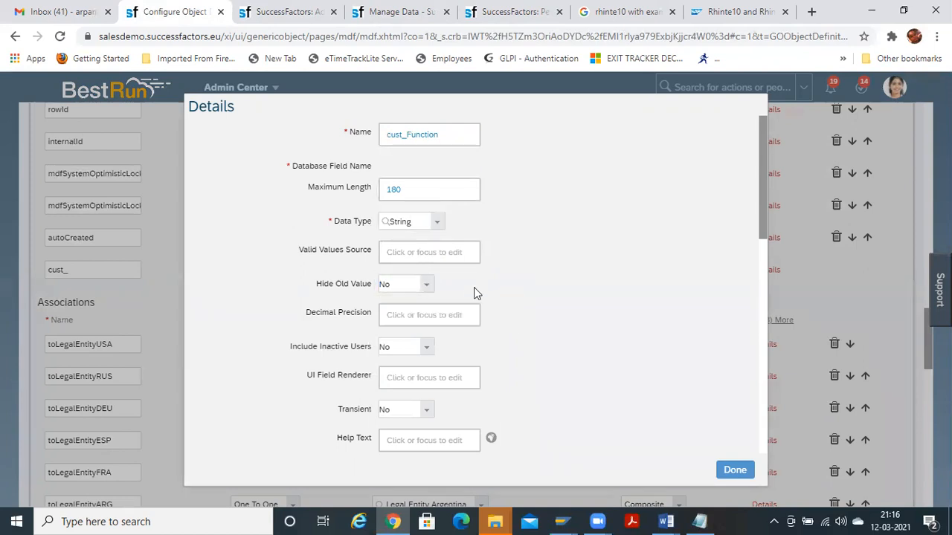
{"action": "left_click", "coordinate": [473, 436]}
{"action": "left_click", "coordinate": [732, 470]}
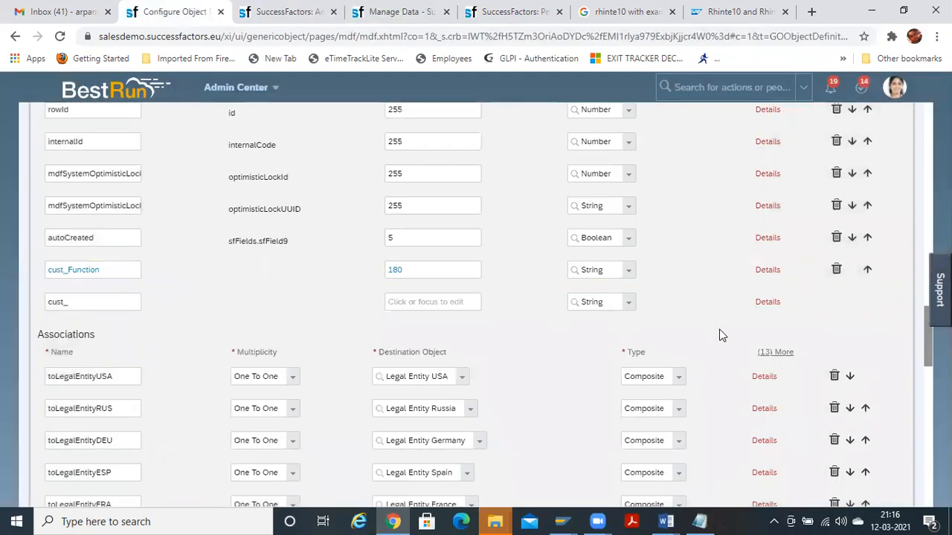
Open the details of the empty cust_ field row and enter the name cust_Function with maximum length 180
{"action": "left_click", "coordinate": [762, 310]}
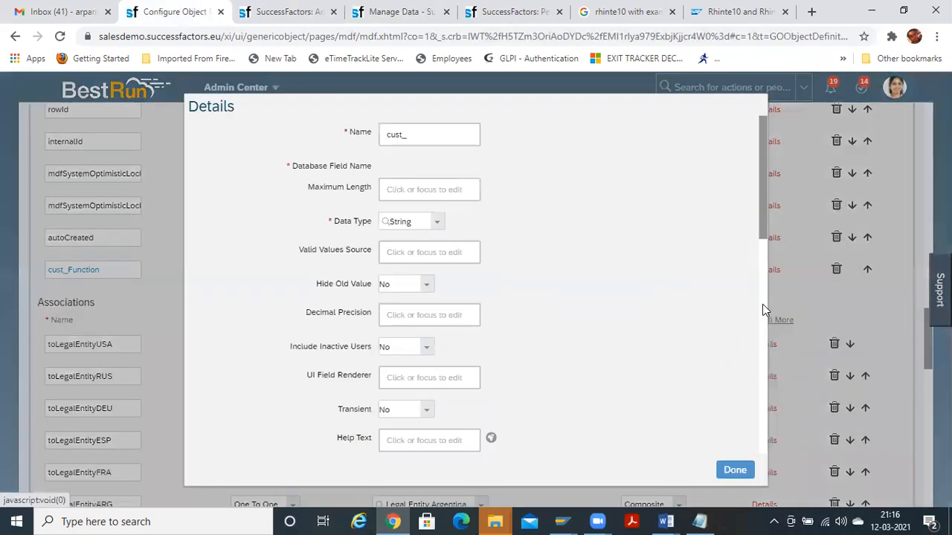
{"action": "left_click", "coordinate": [419, 138]}
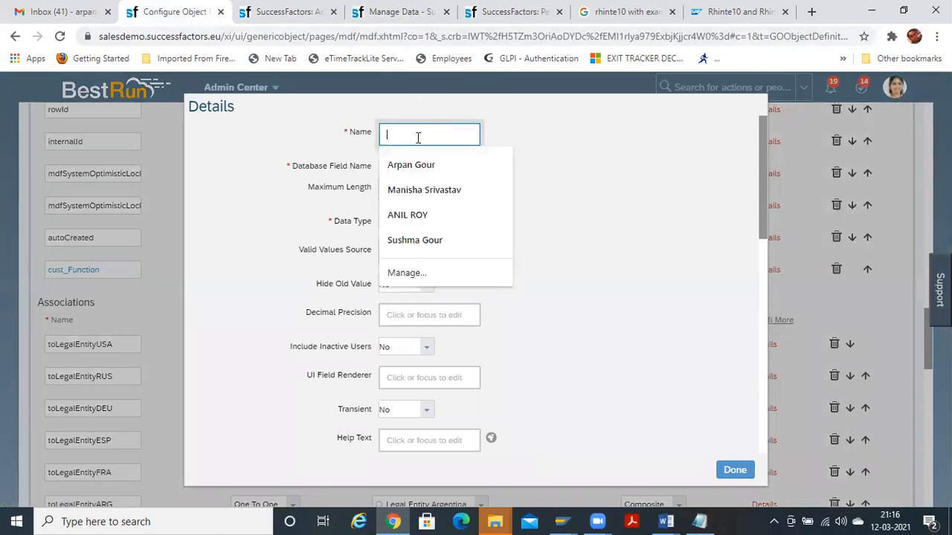
{"action": "type", "text": "cust"}
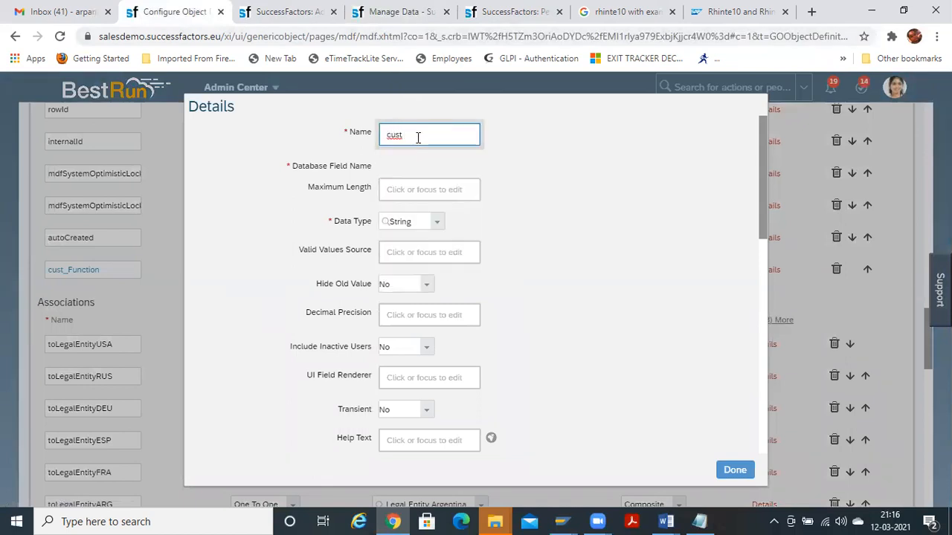
{"action": "key", "text": "BackSpace"}
{"action": "type", "text": "_Function"}
{"action": "left_click", "coordinate": [389, 192]}
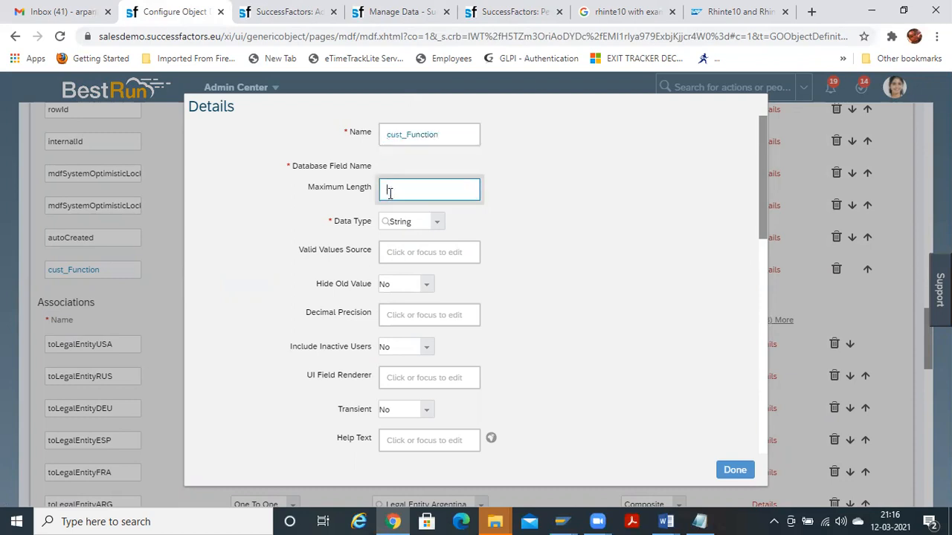
{"action": "type", "text": "180"}
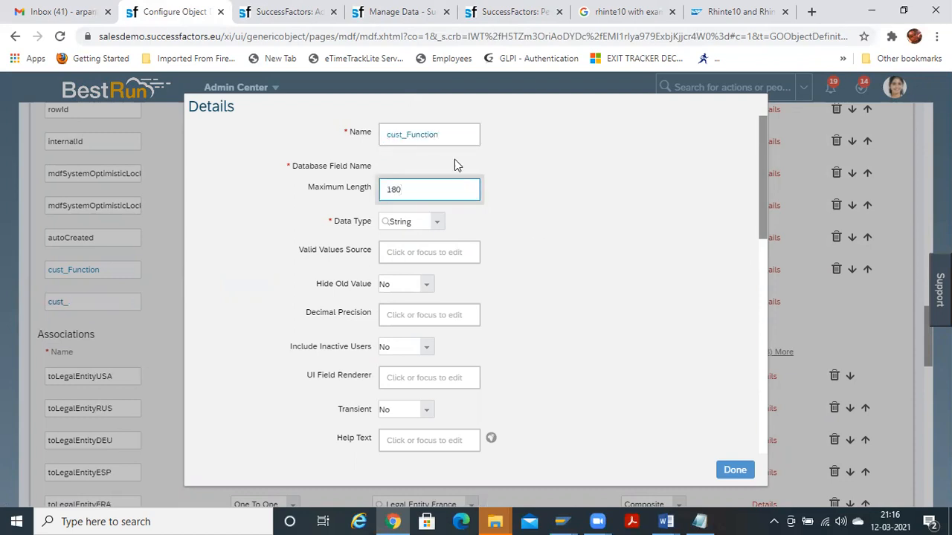
Set the second cust_Function field's default value to Function
{"action": "left_click_drag", "start_coordinate": [764, 180], "coordinate": [770, 270]}
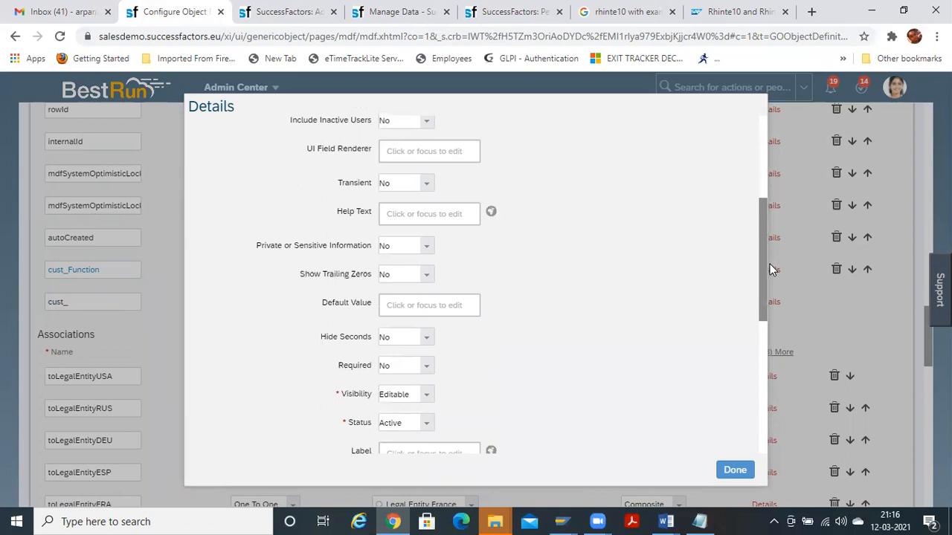
{"action": "left_click", "coordinate": [401, 306]}
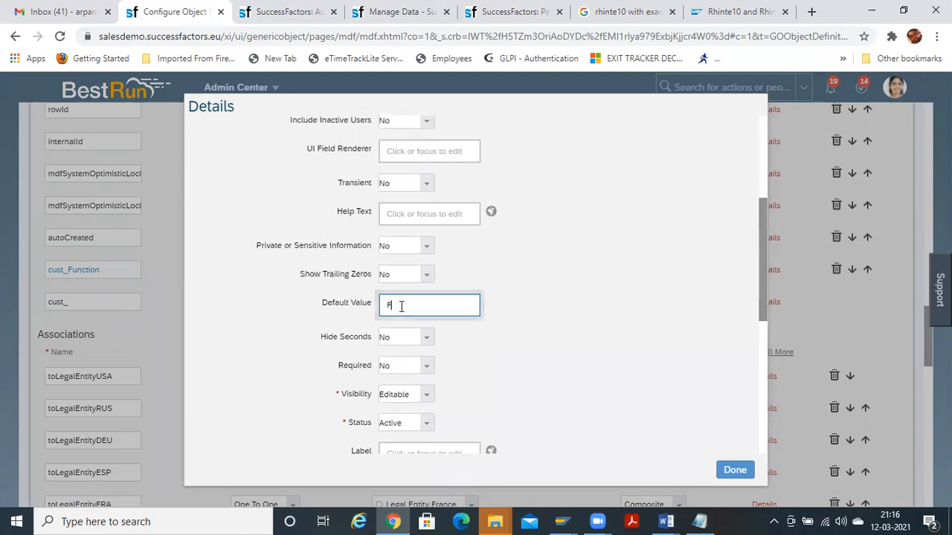
{"action": "left_click", "coordinate": [757, 254]}
Check the Required and Visibility options of the second cust_Function field and set its label to Function
{"action": "left_click_drag", "start_coordinate": [764, 310], "coordinate": [764, 375]}
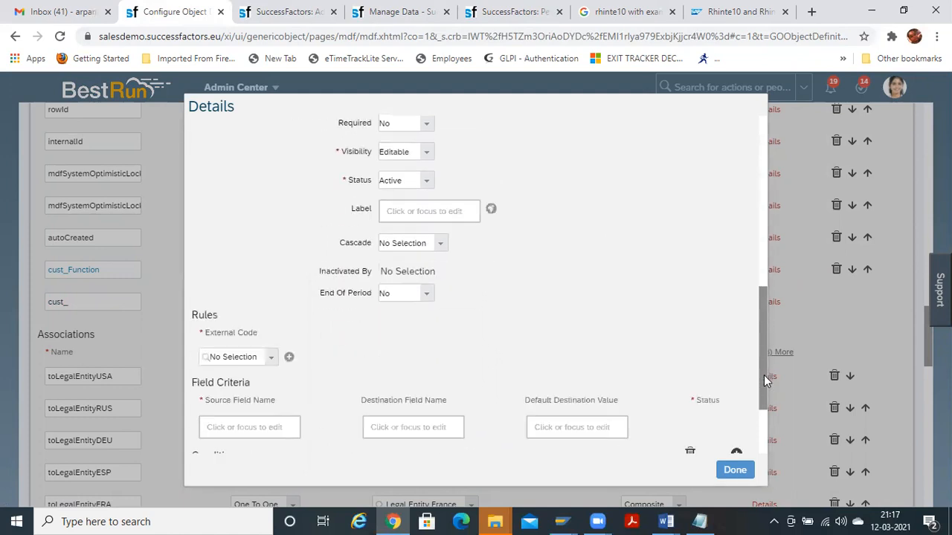
{"action": "left_click", "coordinate": [434, 212]}
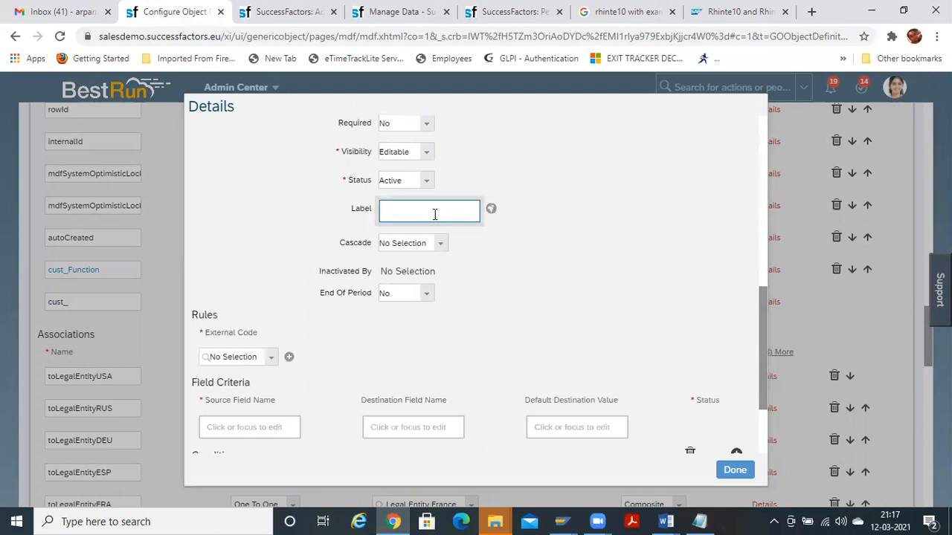
{"action": "left_click_drag", "start_coordinate": [761, 350], "coordinate": [761, 305]}
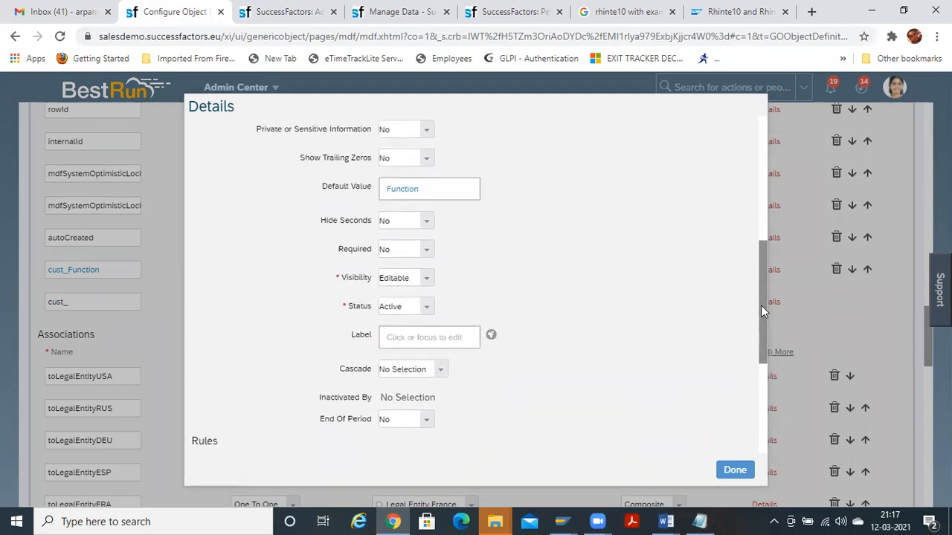
{"action": "left_click", "coordinate": [423, 258]}
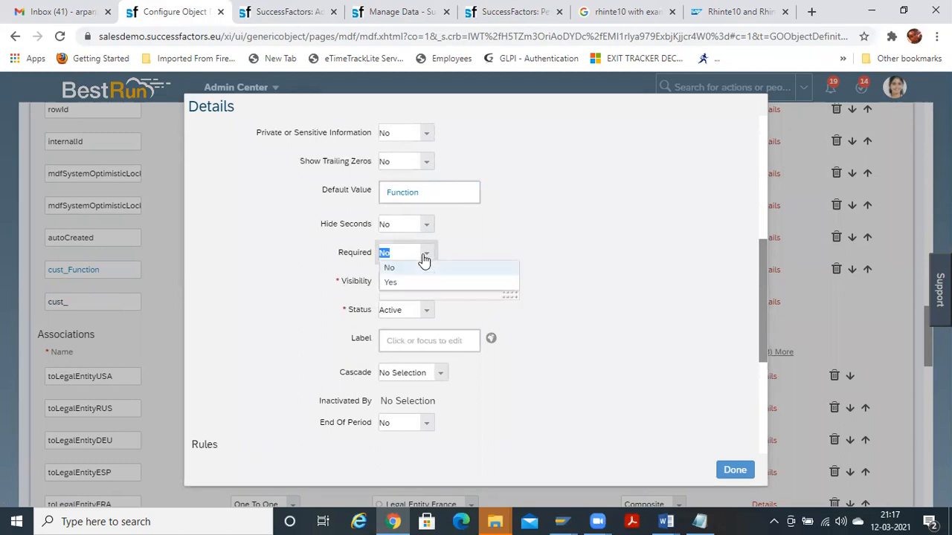
{"action": "left_click", "coordinate": [424, 258]}
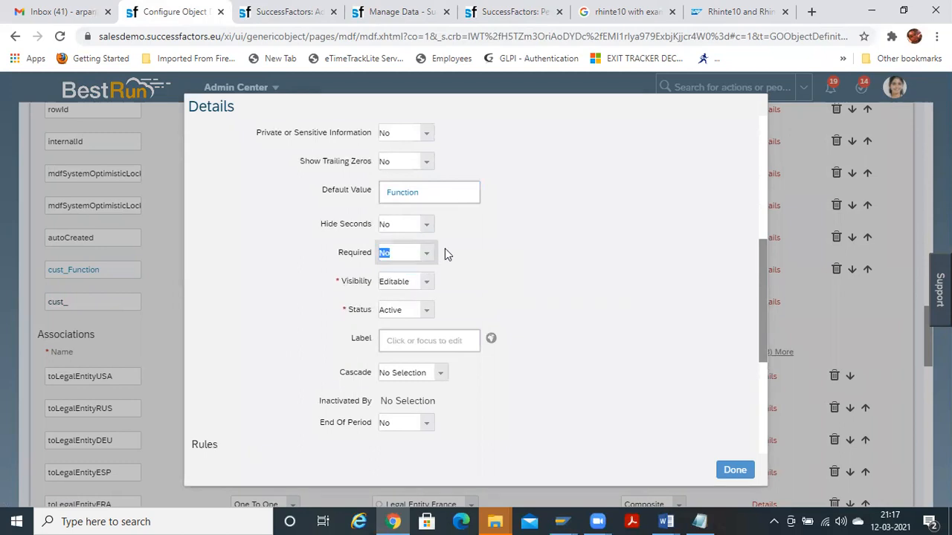
{"action": "left_click", "coordinate": [424, 288]}
{"action": "left_click", "coordinate": [389, 298]}
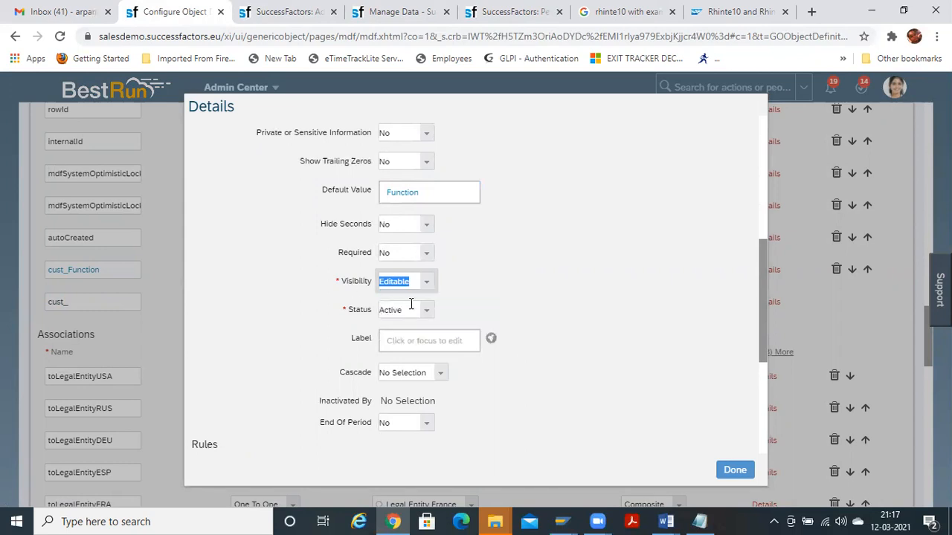
{"action": "left_click", "coordinate": [422, 338]}
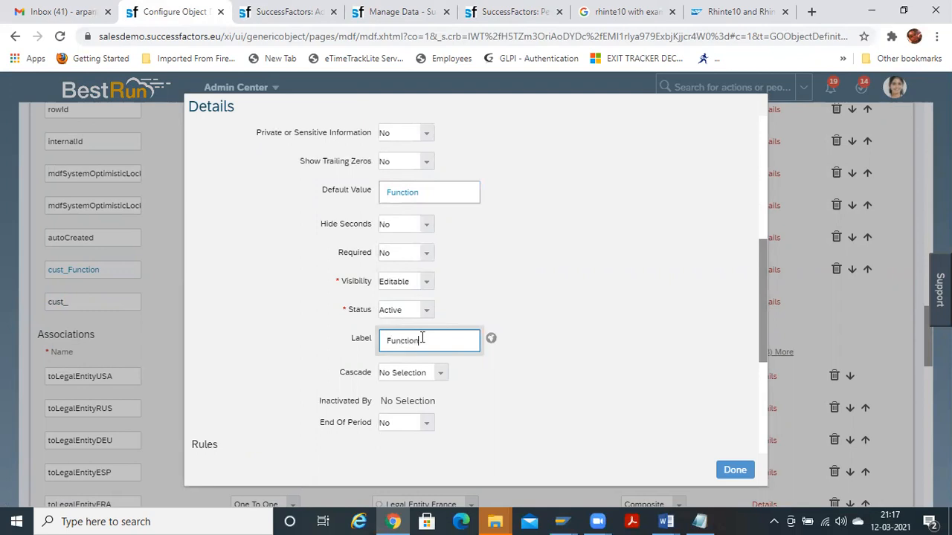
Enter Function as the label's default and English (United Kingdom) translations and confirm the second cust_Function field's details
{"action": "left_click", "coordinate": [491, 340]}
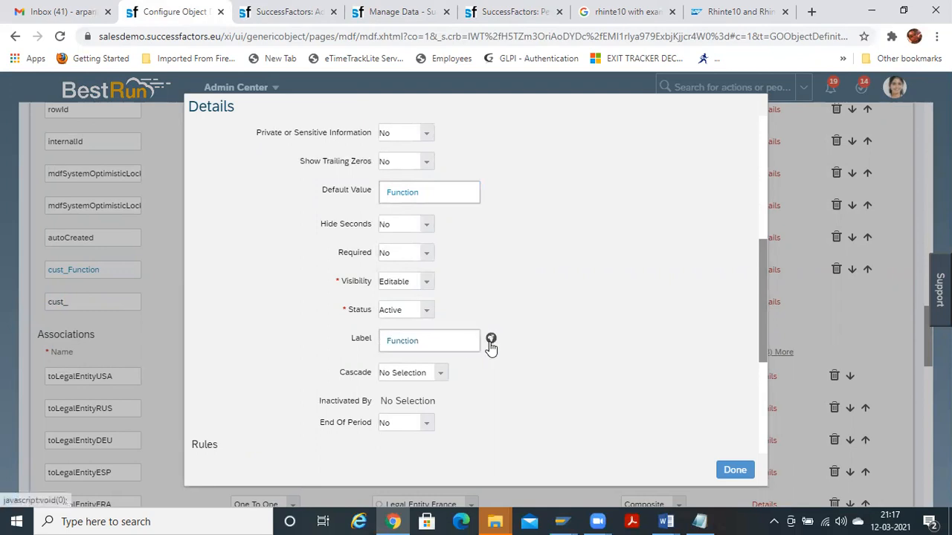
{"action": "left_click", "coordinate": [491, 341]}
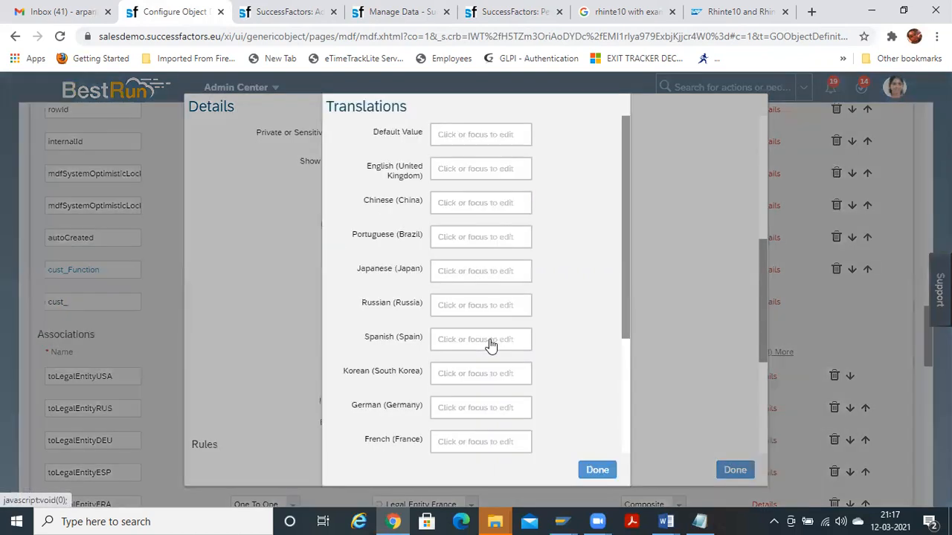
{"action": "left_click", "coordinate": [452, 132]}
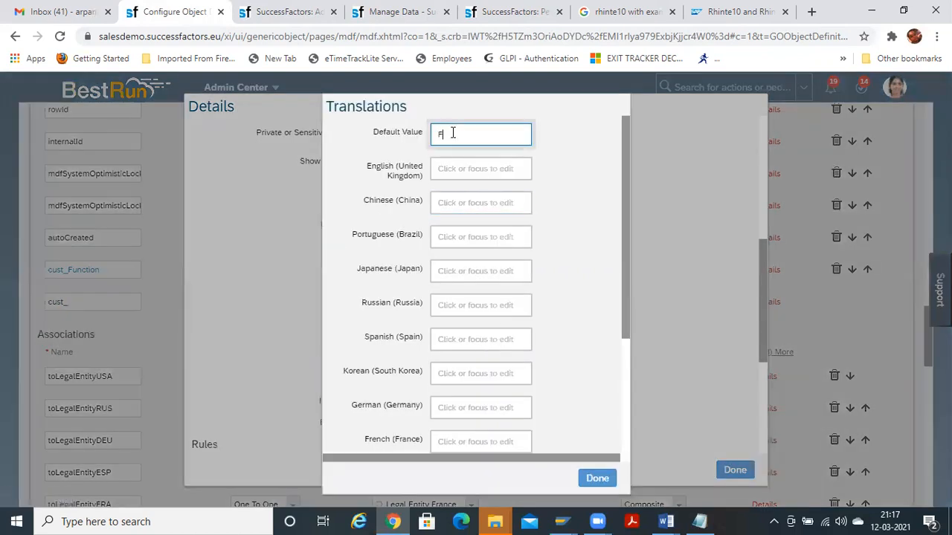
{"action": "key", "text": "Tab"}
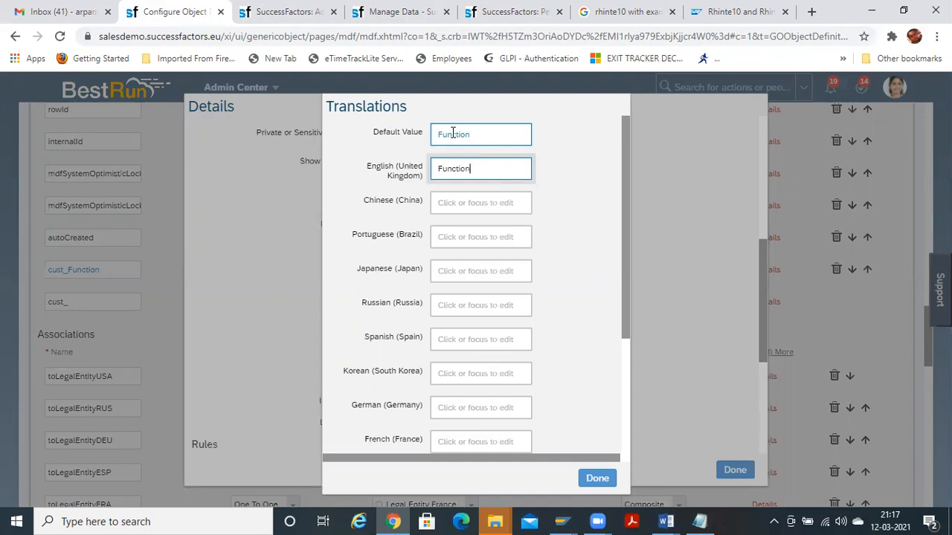
{"action": "left_click", "coordinate": [597, 478]}
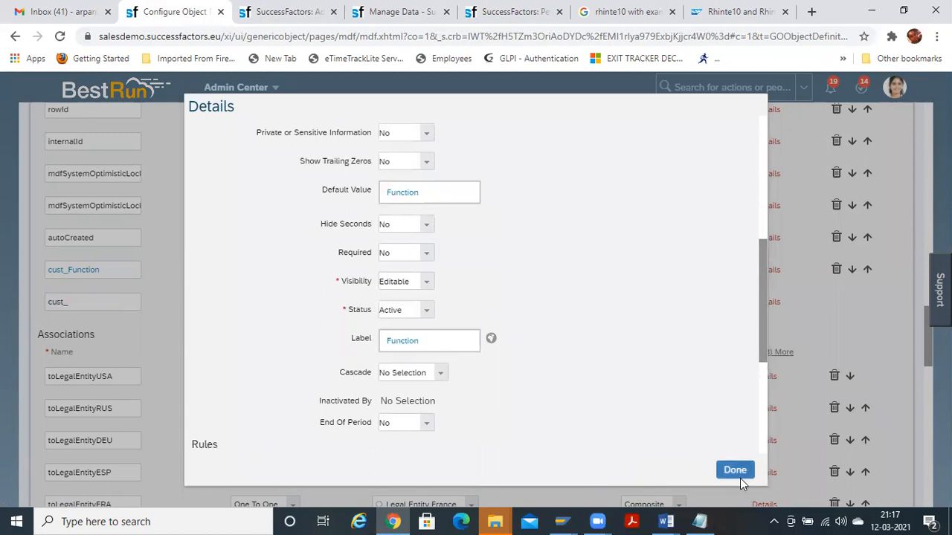
{"action": "left_click_drag", "start_coordinate": [760, 298], "coordinate": [772, 398]}
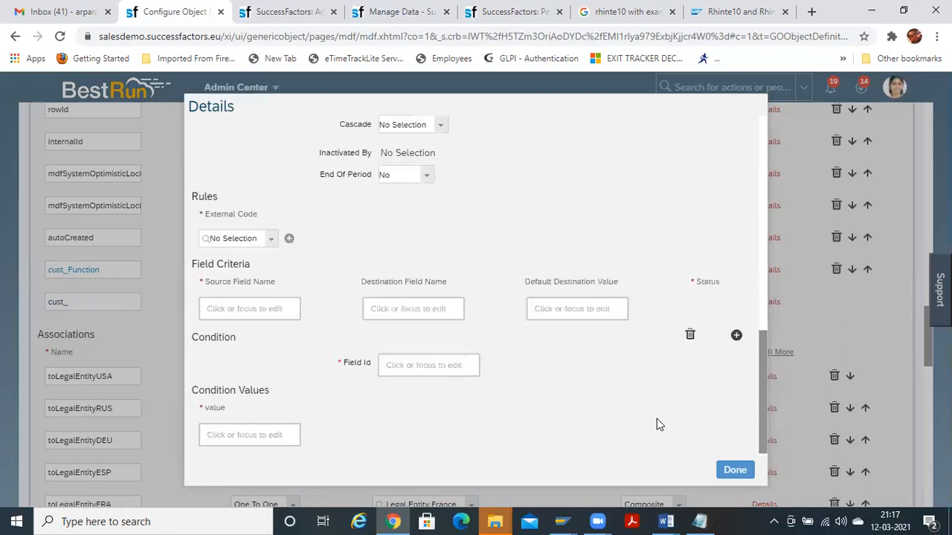
{"action": "left_click", "coordinate": [725, 472]}
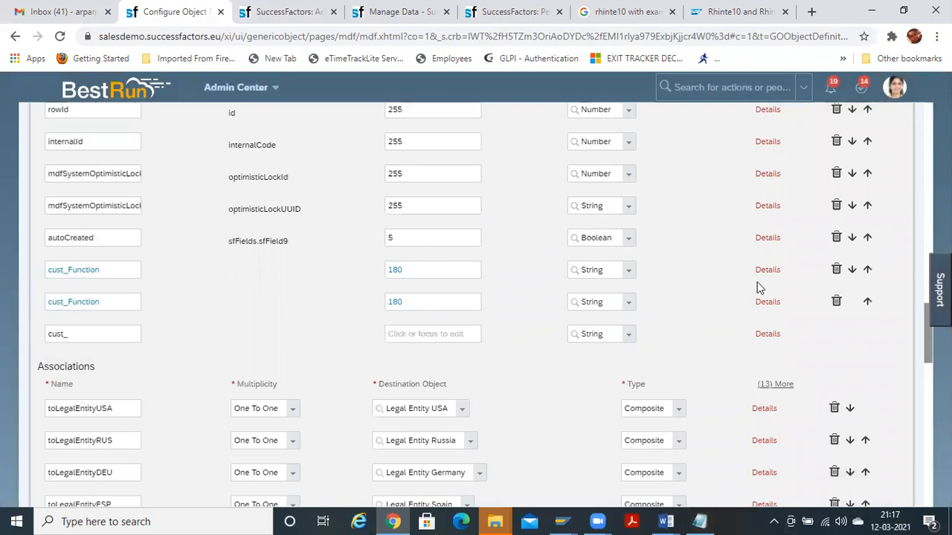
Review the first cust_Function field's details down to the label and rules settings, and close them
{"action": "left_click", "coordinate": [836, 302]}
{"action": "left_click", "coordinate": [773, 272]}
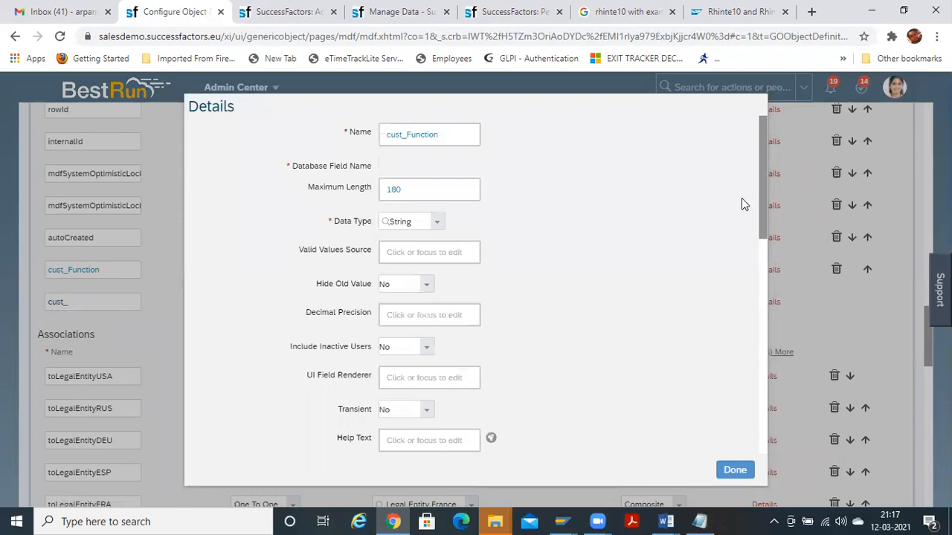
{"action": "right_click", "coordinate": [765, 239]}
{"action": "left_click", "coordinate": [760, 217]}
{"action": "right_click", "coordinate": [758, 307]}
{"action": "left_click", "coordinate": [716, 228]}
{"action": "left_click_drag", "start_coordinate": [761, 215], "coordinate": [765, 368]}
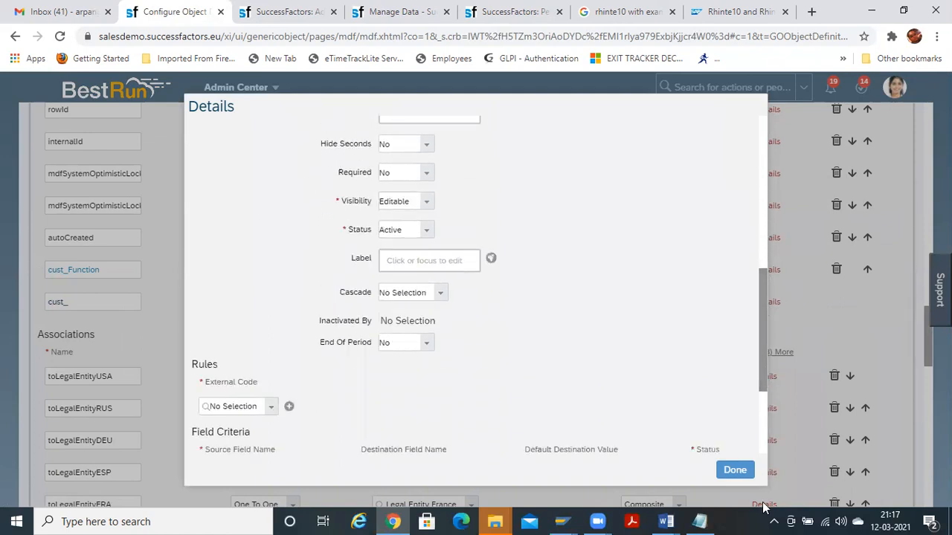
{"action": "left_click", "coordinate": [737, 476]}
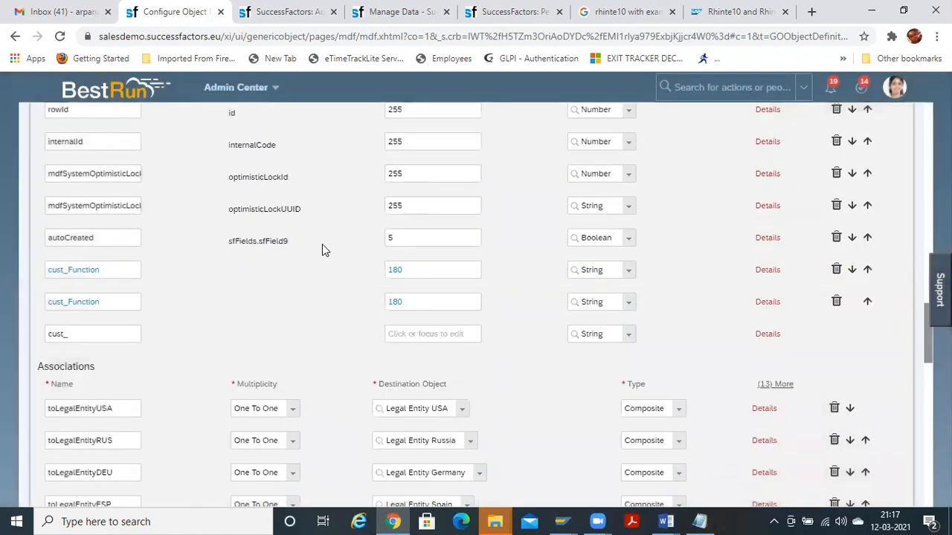
Delete the duplicate cust_Function field and try to save the Company object definition
{"action": "left_click", "coordinate": [836, 269]}
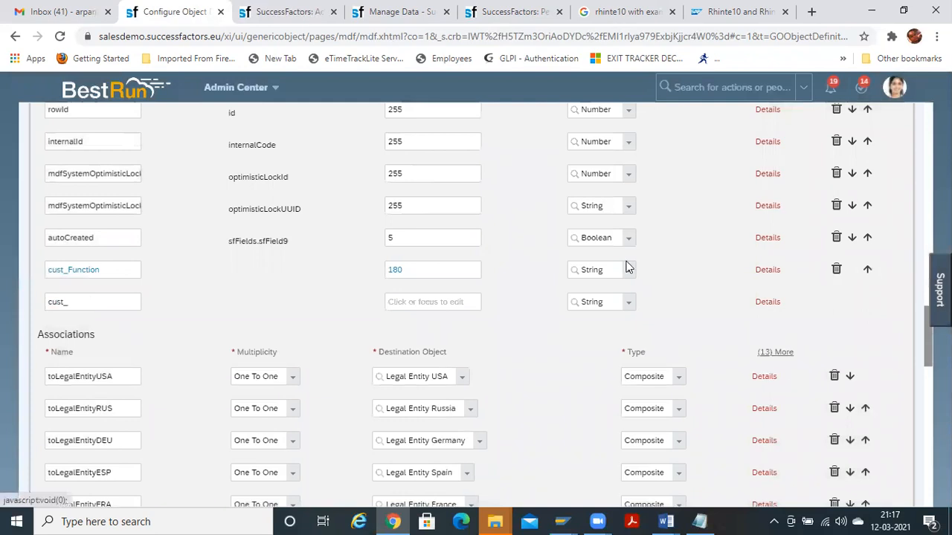
{"action": "left_click", "coordinate": [125, 275]}
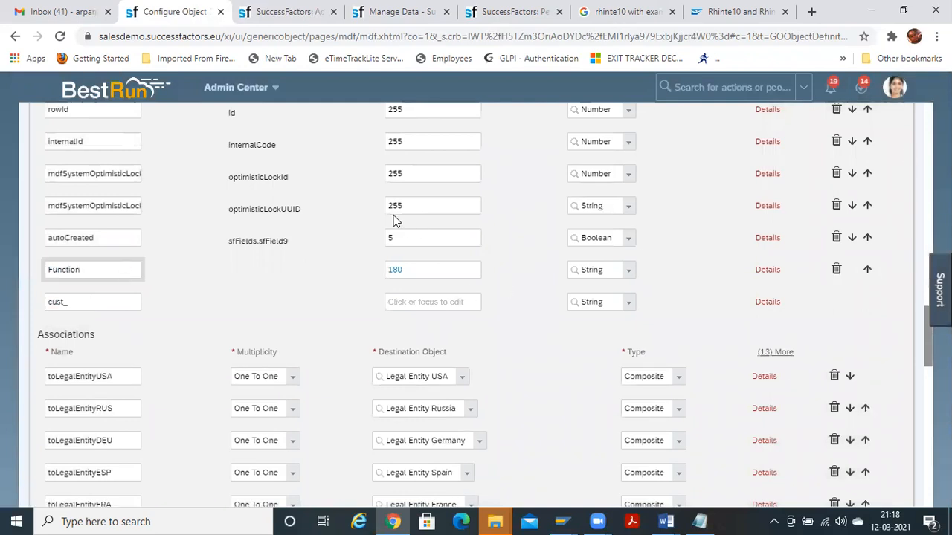
{"action": "left_click_drag", "start_coordinate": [928, 342], "coordinate": [928, 480]}
{"action": "left_click", "coordinate": [885, 482]}
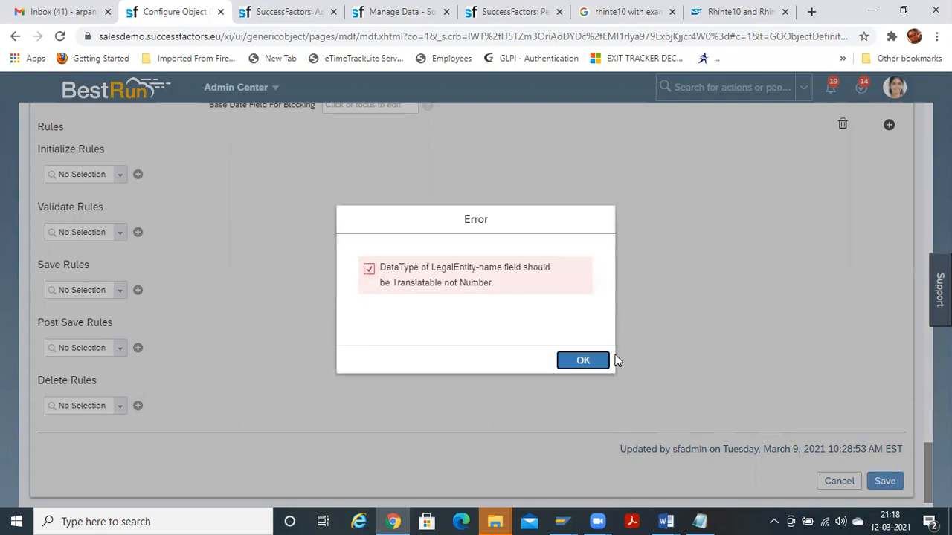
{"action": "left_click", "coordinate": [597, 360]}
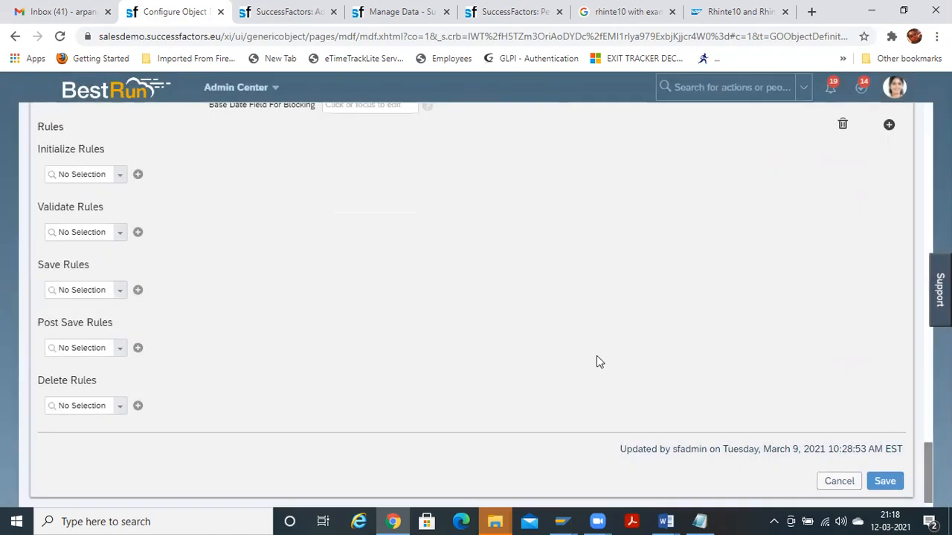
Set the data type of the name field to Translatable and save the Company object definition
{"action": "scroll", "coordinate": [919, 404], "scroll_direction": "up", "scroll_amount": 2}
{"action": "scroll", "coordinate": [918, 404], "scroll_direction": "up", "scroll_amount": 10}
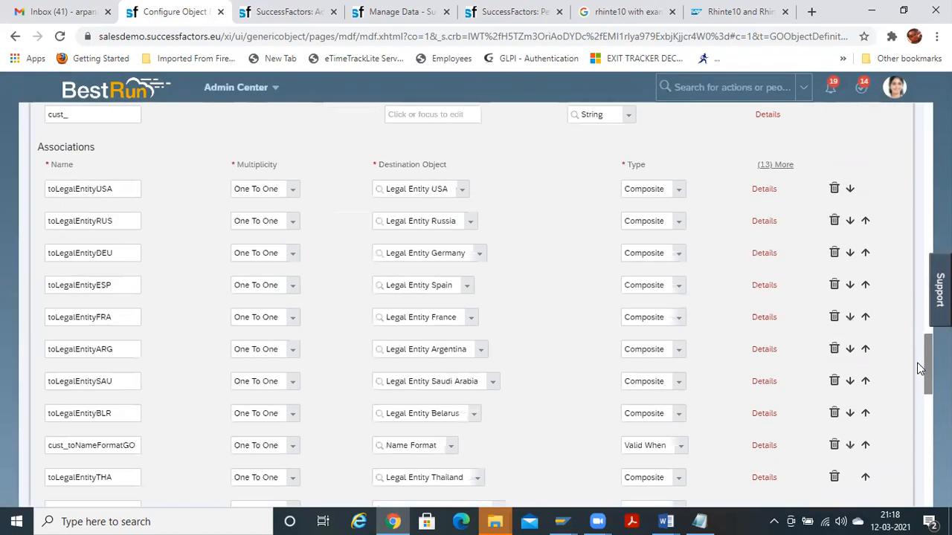
{"action": "scroll", "coordinate": [917, 359], "scroll_direction": "up", "scroll_amount": 5}
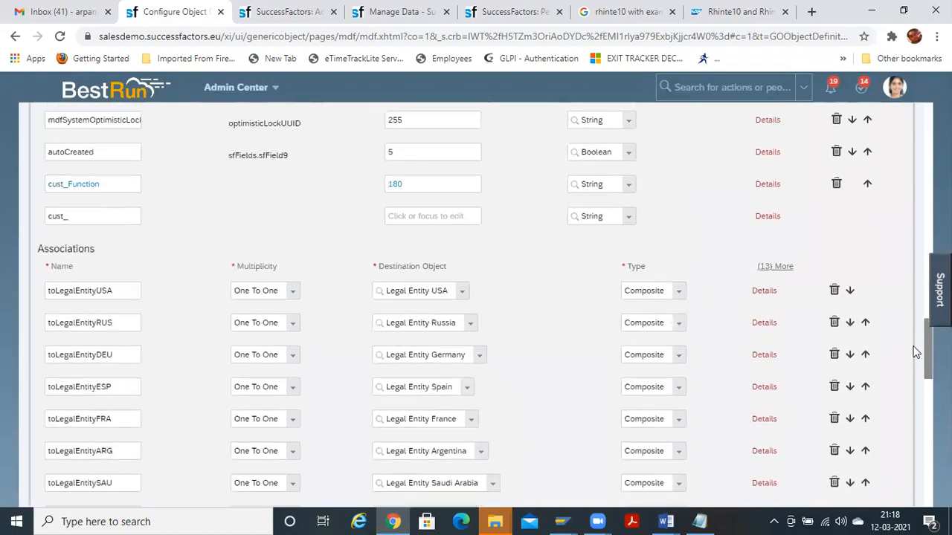
{"action": "scroll", "coordinate": [916, 324], "scroll_direction": "up", "scroll_amount": 5}
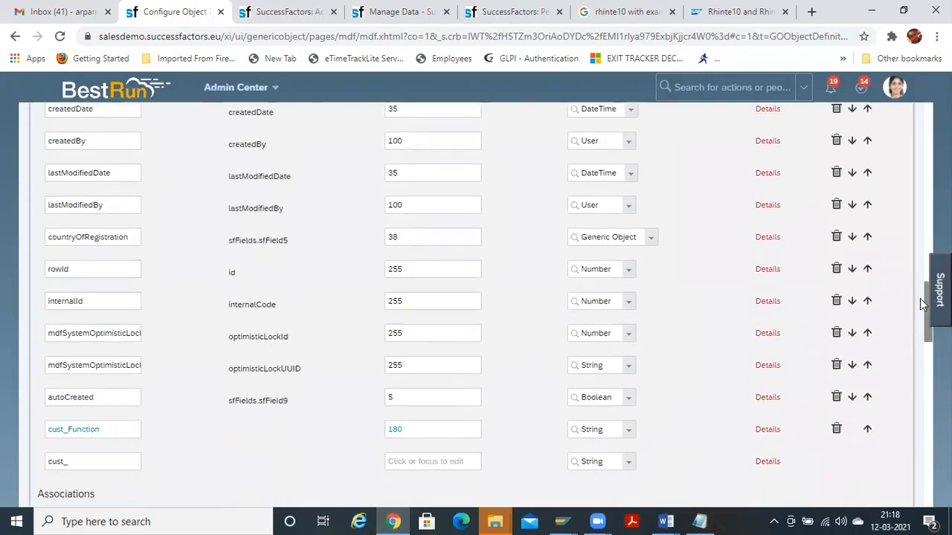
{"action": "scroll", "coordinate": [923, 296], "scroll_direction": "down", "scroll_amount": 2}
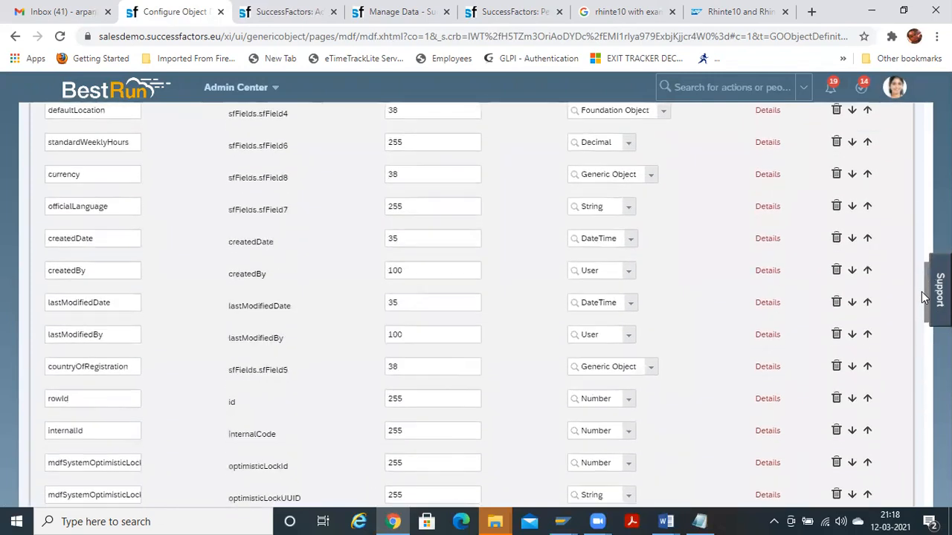
{"action": "left_click_drag", "start_coordinate": [923, 305], "coordinate": [925, 253]}
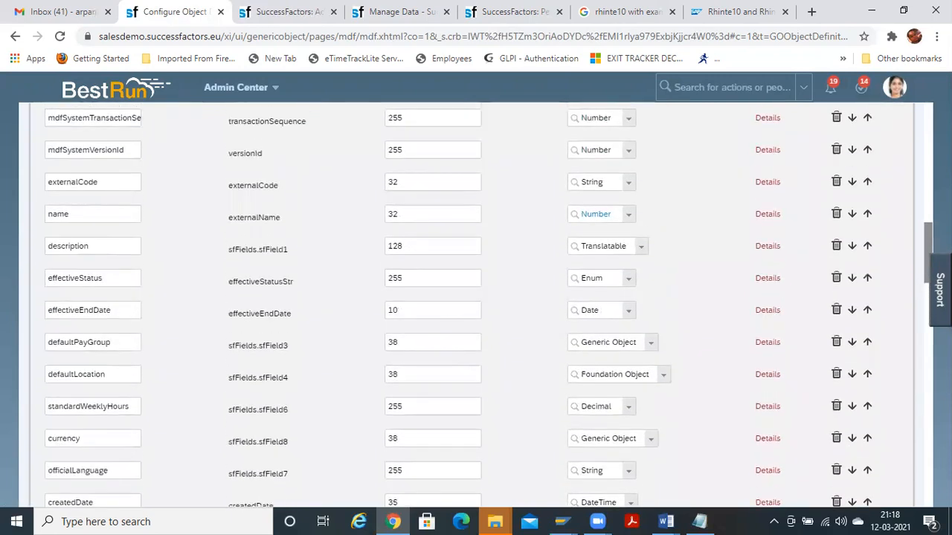
{"action": "left_click", "coordinate": [627, 214]}
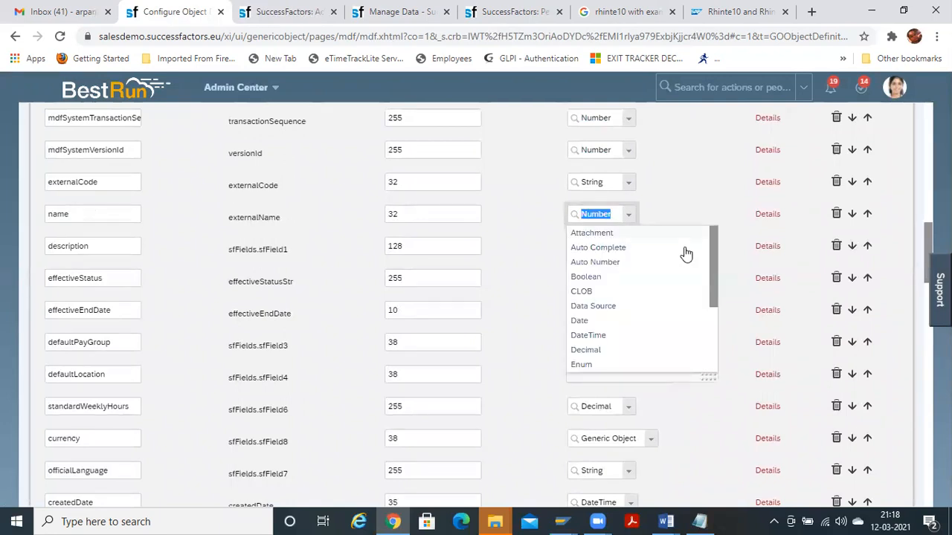
{"action": "type", "text": "tr"}
{"action": "left_click", "coordinate": [612, 246]}
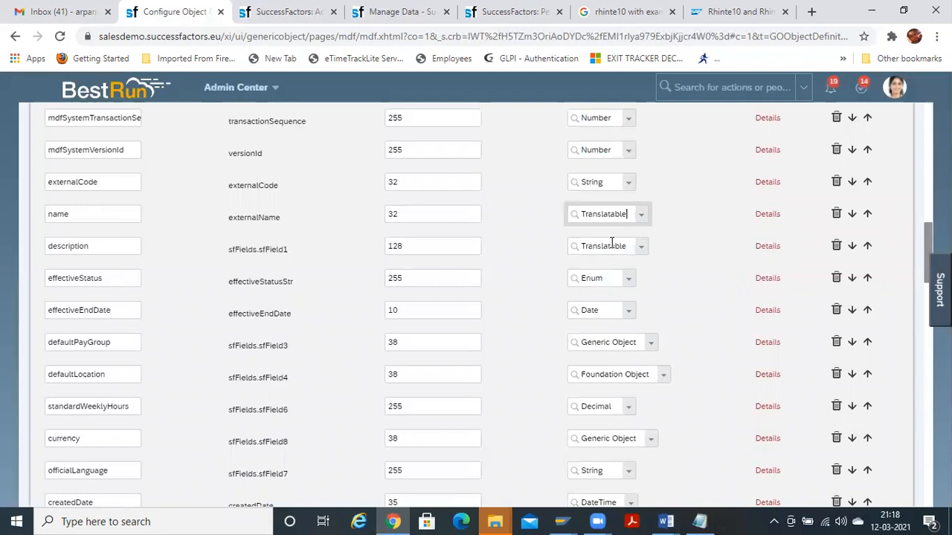
{"action": "scroll", "coordinate": [476, 297], "scroll_direction": "down", "scroll_amount": 15}
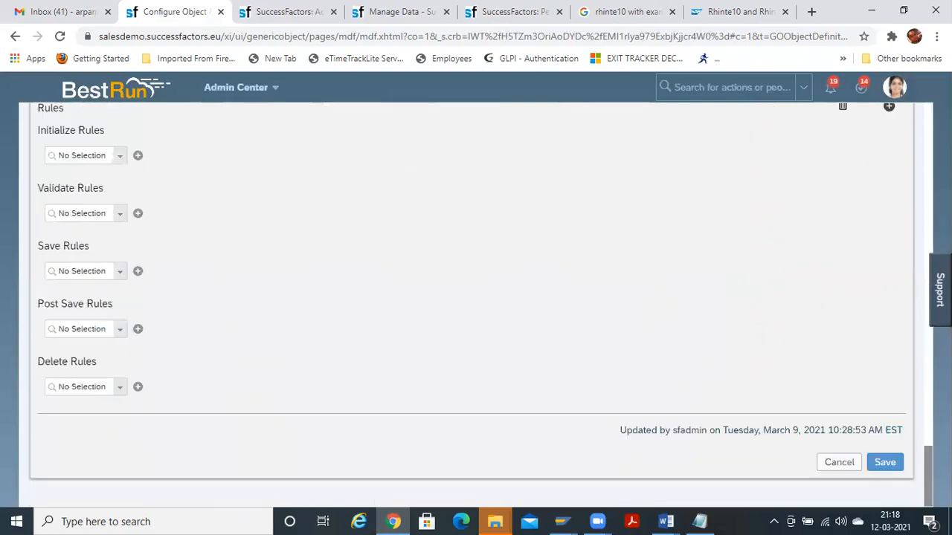
{"action": "left_click", "coordinate": [884, 463]}
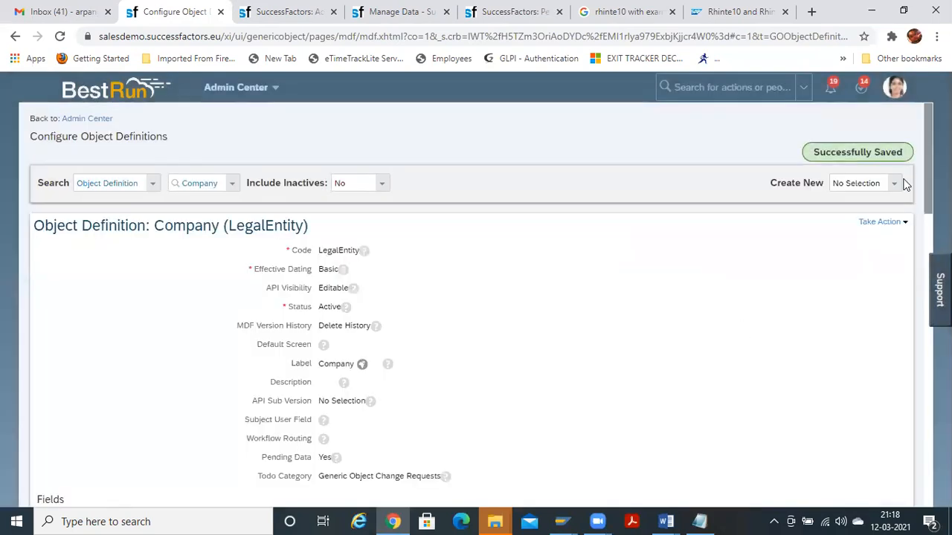
Switch to the BestRun company record in Manage Data, reload it and check for the Function field
{"action": "left_click_drag", "start_coordinate": [928, 198], "coordinate": [928, 112]}
{"action": "left_click", "coordinate": [303, 8]}
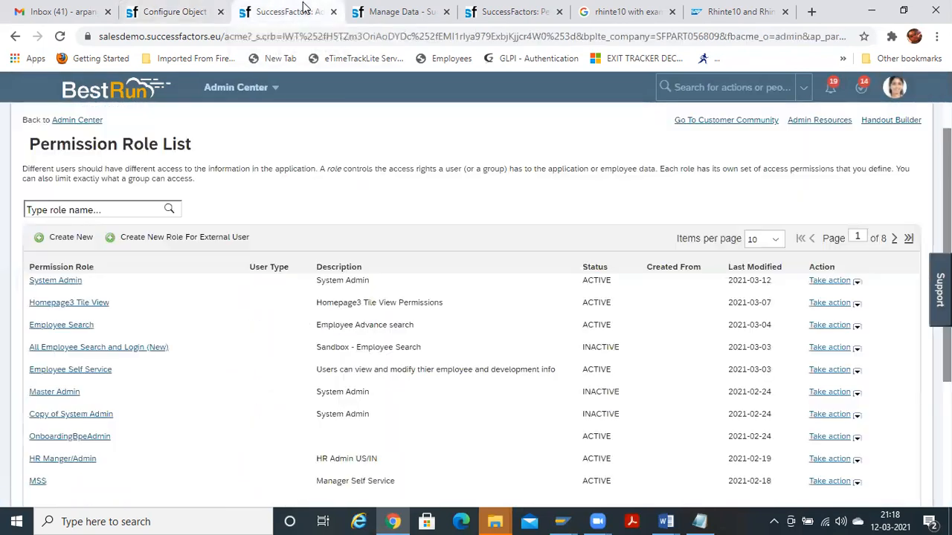
{"action": "left_click", "coordinate": [444, 4]}
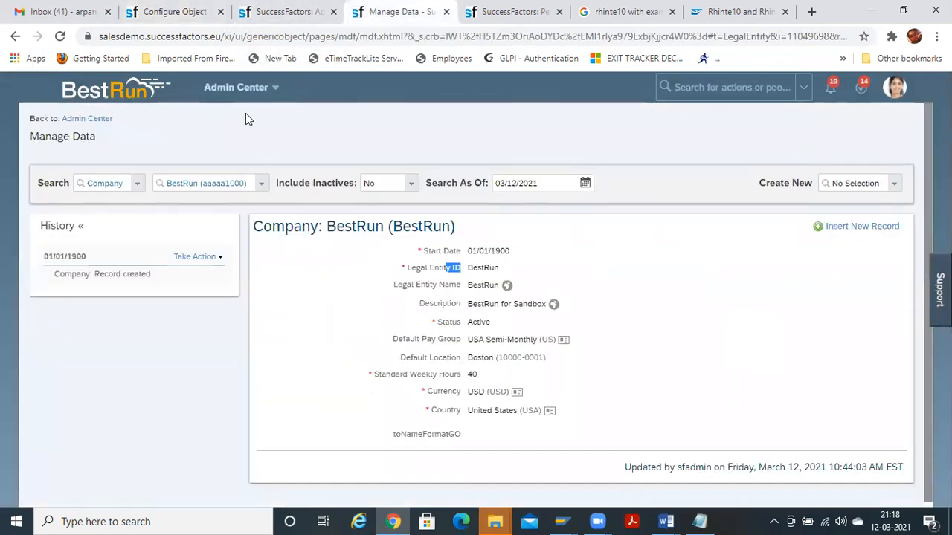
{"action": "key", "text": "ctrl+l"}
{"action": "key", "text": "Return"}
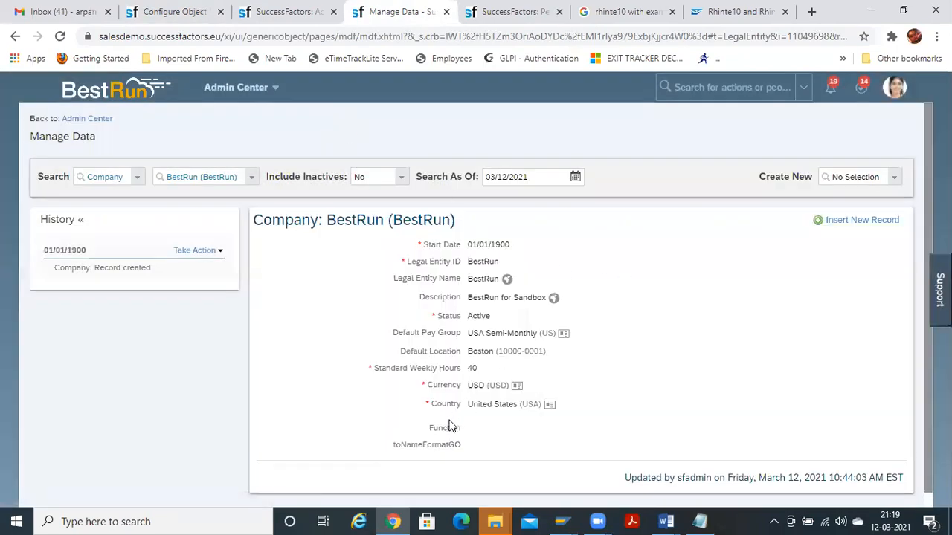
{"action": "double_click", "coordinate": [444, 428]}
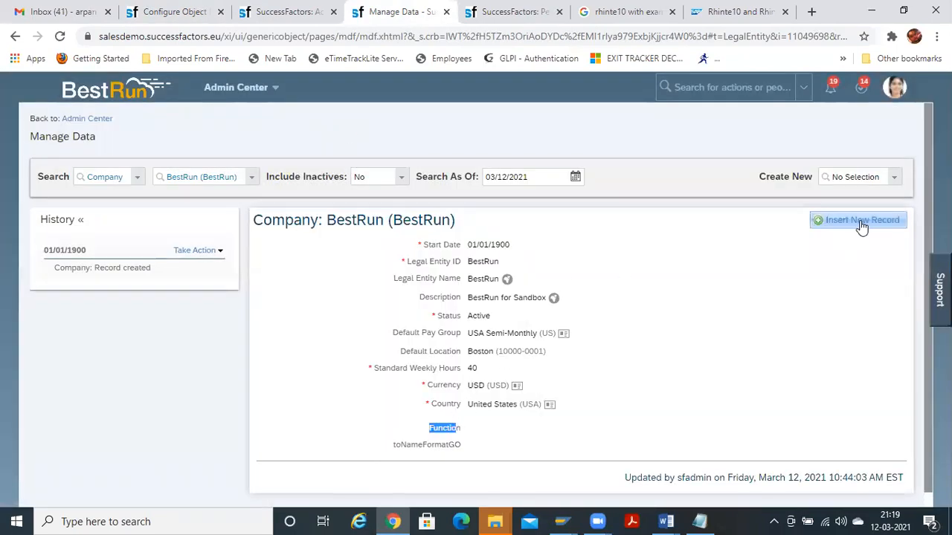
Make a correction to the BestRun company's 01/01/1900 record, entering ssss123 in the Function field, and save it
{"action": "left_click", "coordinate": [892, 182]}
{"action": "left_click", "coordinate": [693, 172]}
{"action": "left_click", "coordinate": [195, 250]}
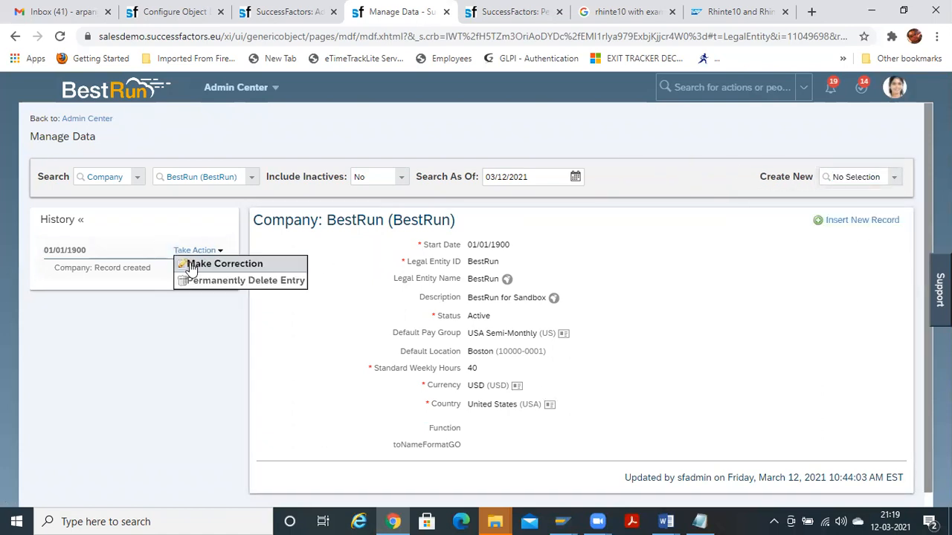
{"action": "left_click", "coordinate": [198, 264]}
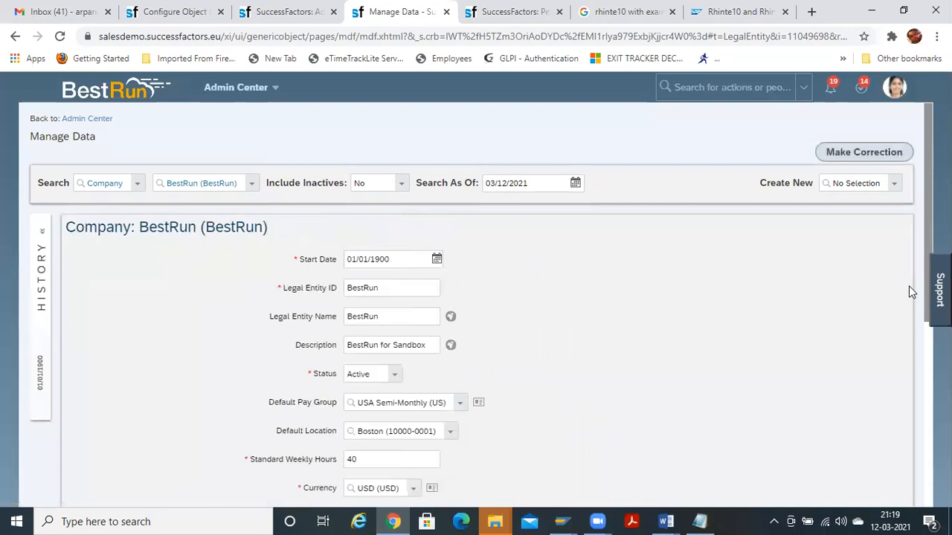
{"action": "scroll", "coordinate": [928, 214], "scroll_direction": "down", "scroll_amount": 4}
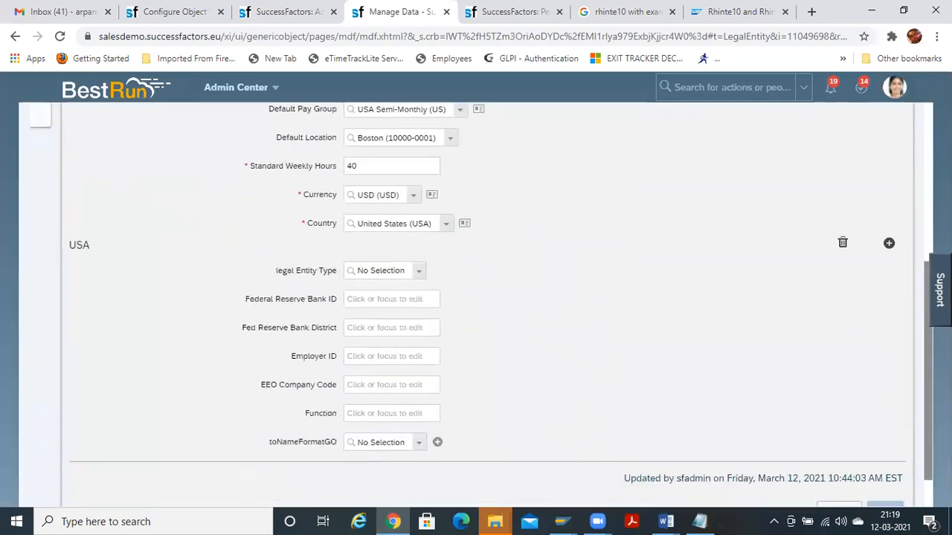
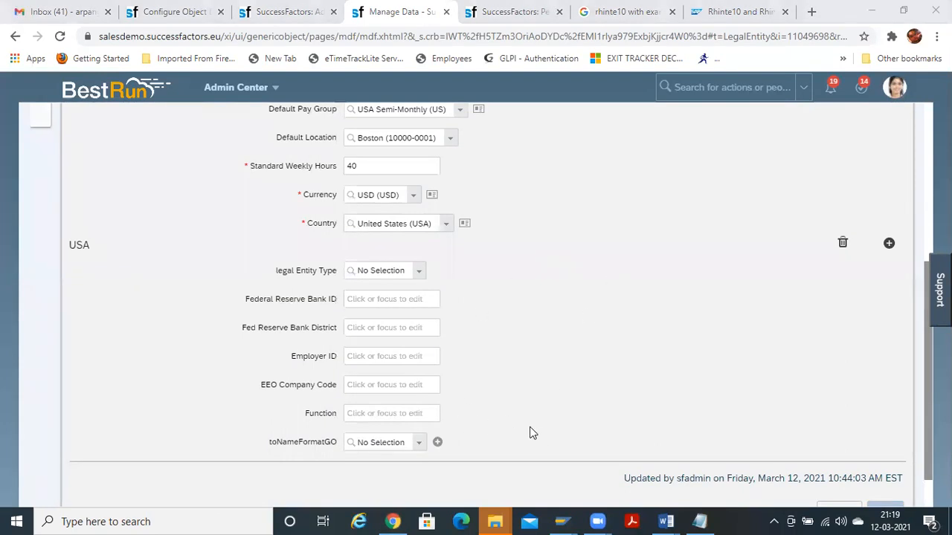
{"action": "left_click", "coordinate": [379, 417]}
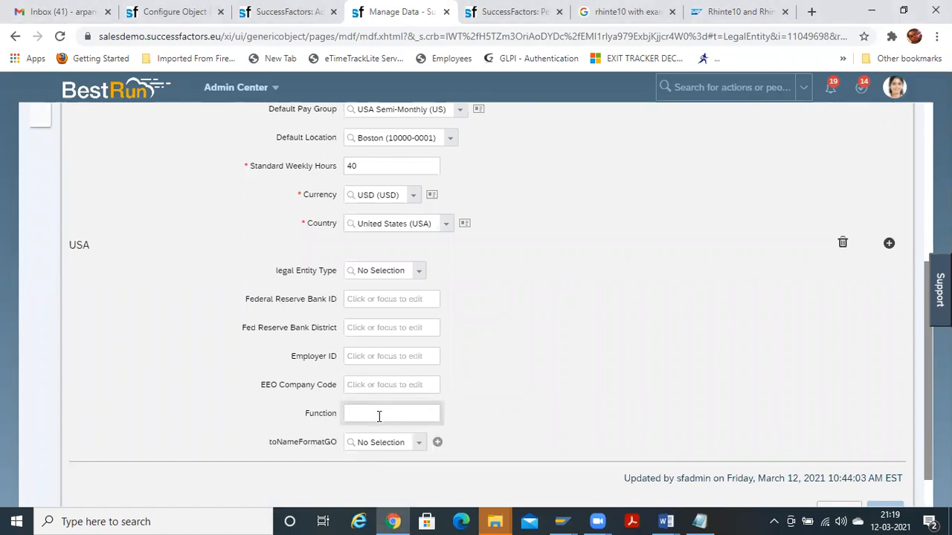
{"action": "type", "text": "ssss123"}
{"action": "left_click_drag", "start_coordinate": [929, 388], "coordinate": [928, 414]}
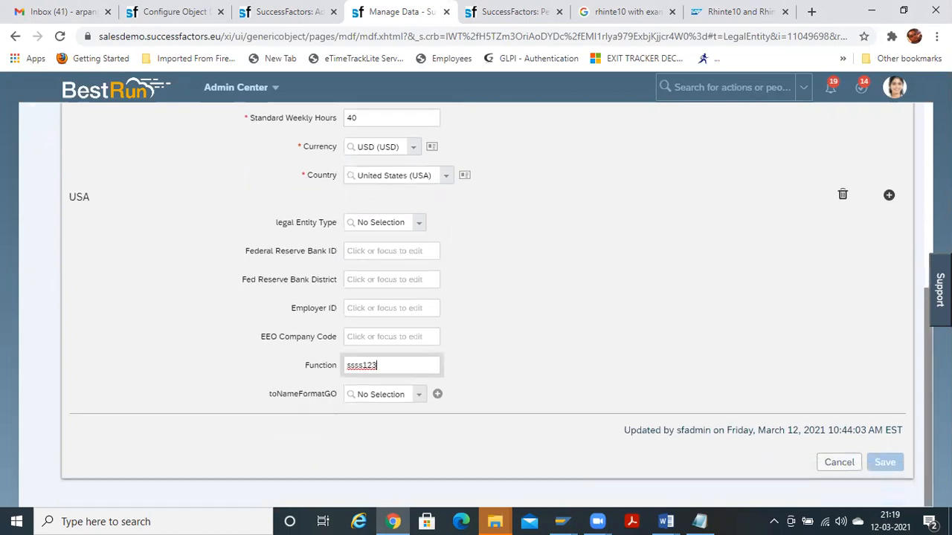
{"action": "left_click", "coordinate": [672, 299]}
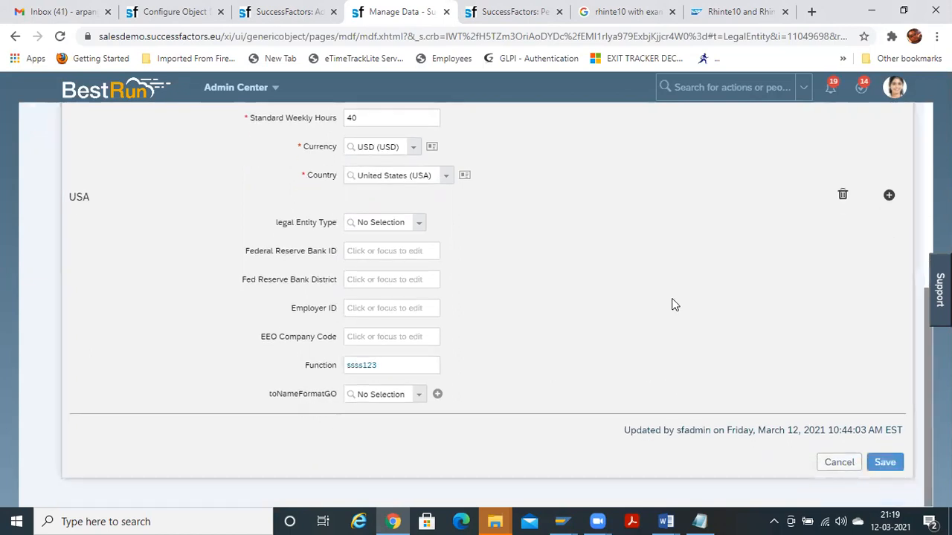
{"action": "left_click", "coordinate": [898, 462]}
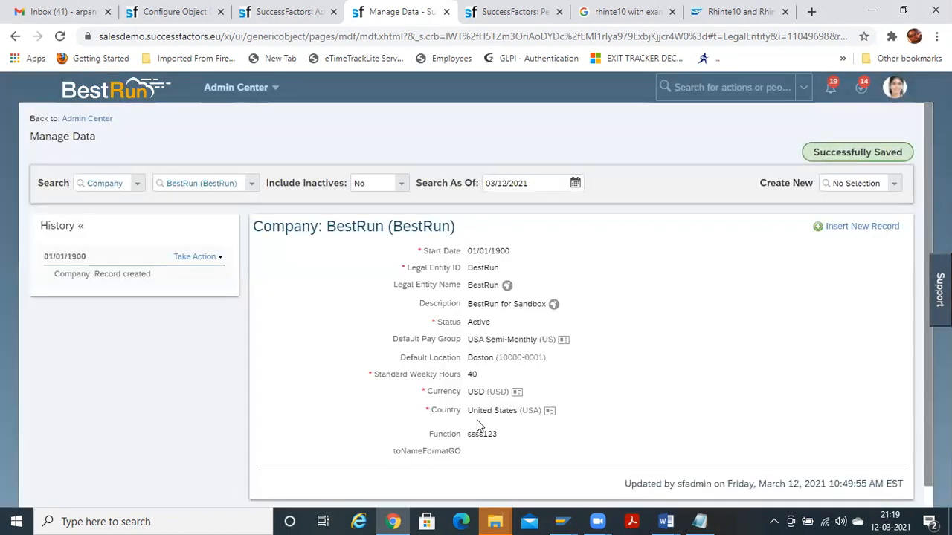
{"action": "key", "text": "ctrl+Tab"}
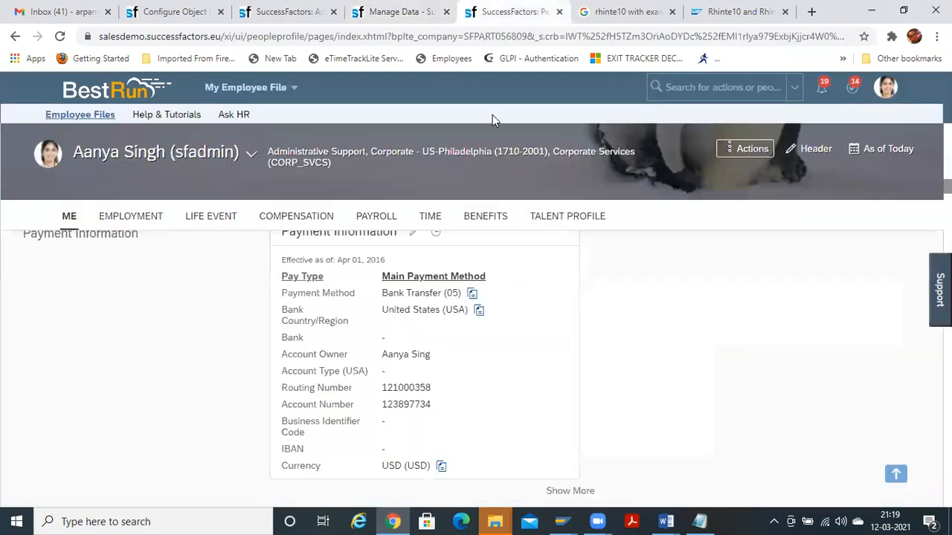
{"action": "key", "text": "ctrl+shift+Tab"}
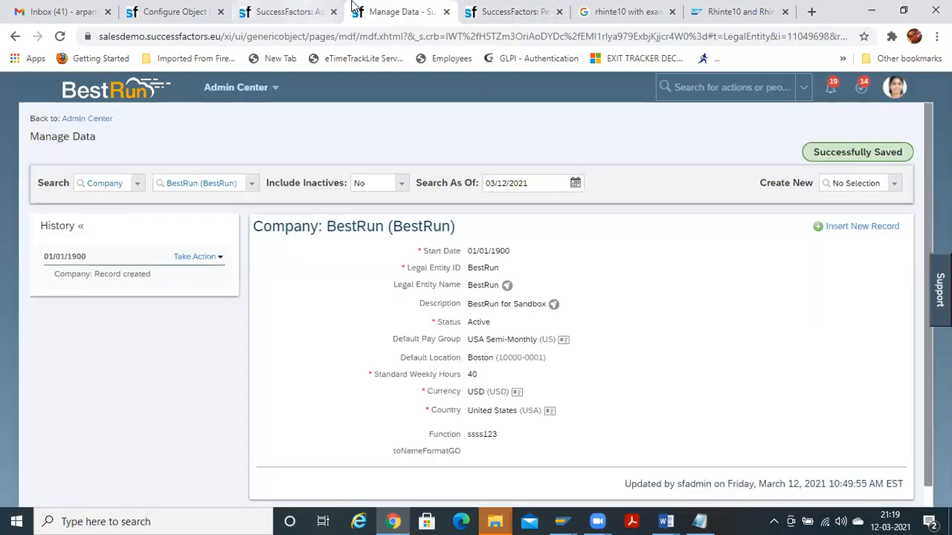
{"action": "key", "text": "ctrl+shift+Tab"}
{"action": "key", "text": "ctrl+Tab"}
{"action": "key", "text": "ctrl+Tab"}
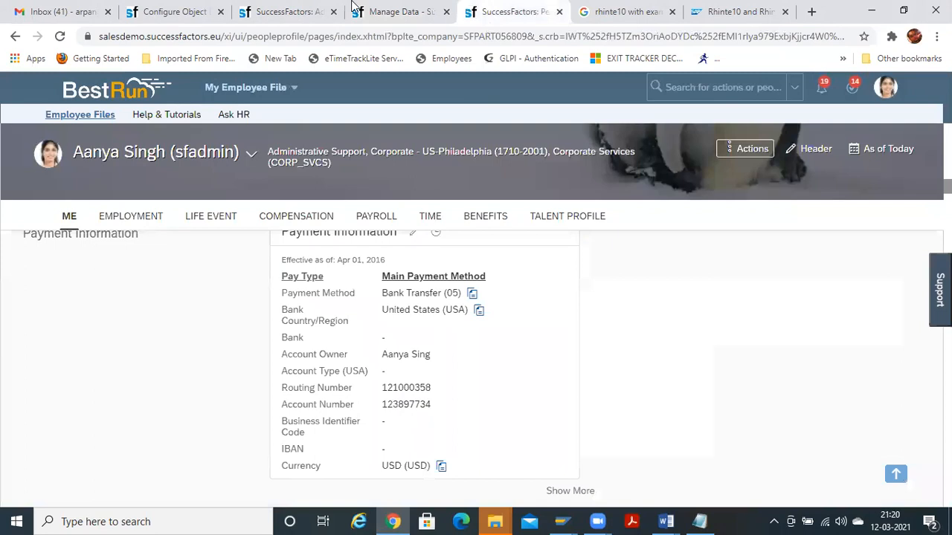
Return to the Company object definition, make a correction and set the cust_Function field's data type to Number
{"action": "left_click", "coordinate": [189, 12]}
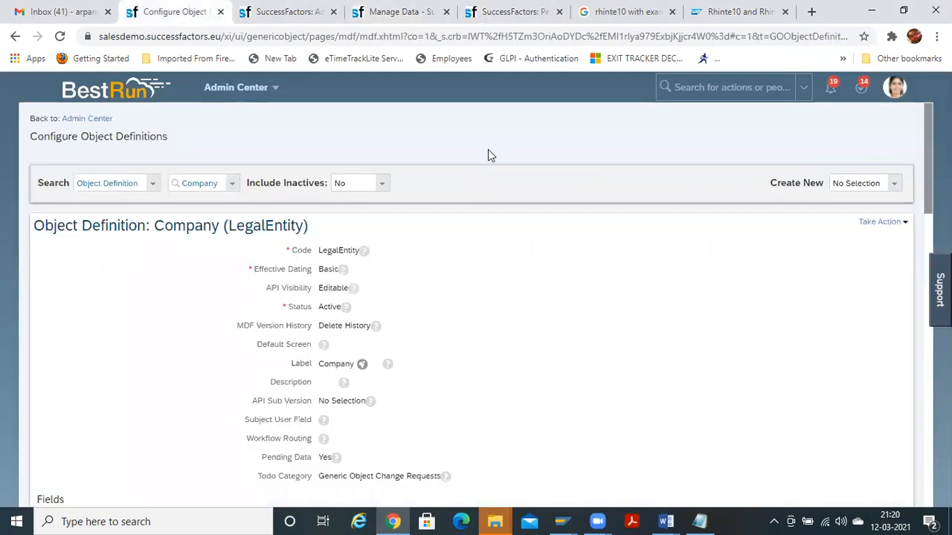
{"action": "left_click", "coordinate": [887, 222]}
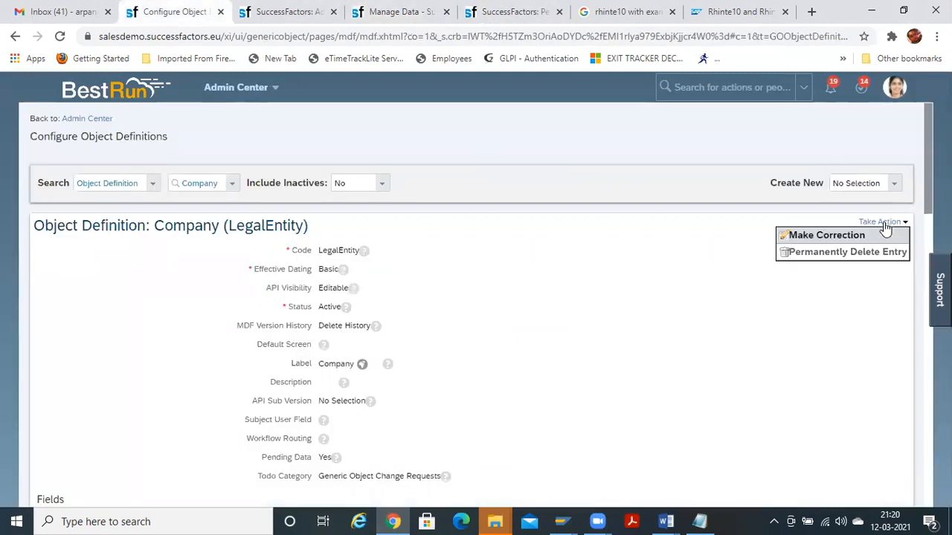
{"action": "left_click", "coordinate": [880, 235]}
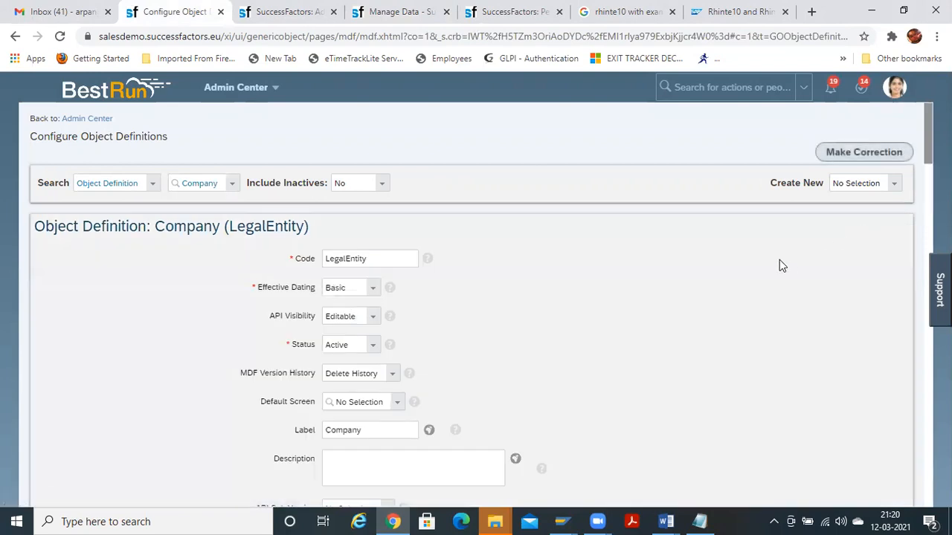
{"action": "left_click_drag", "start_coordinate": [927, 144], "coordinate": [918, 406]}
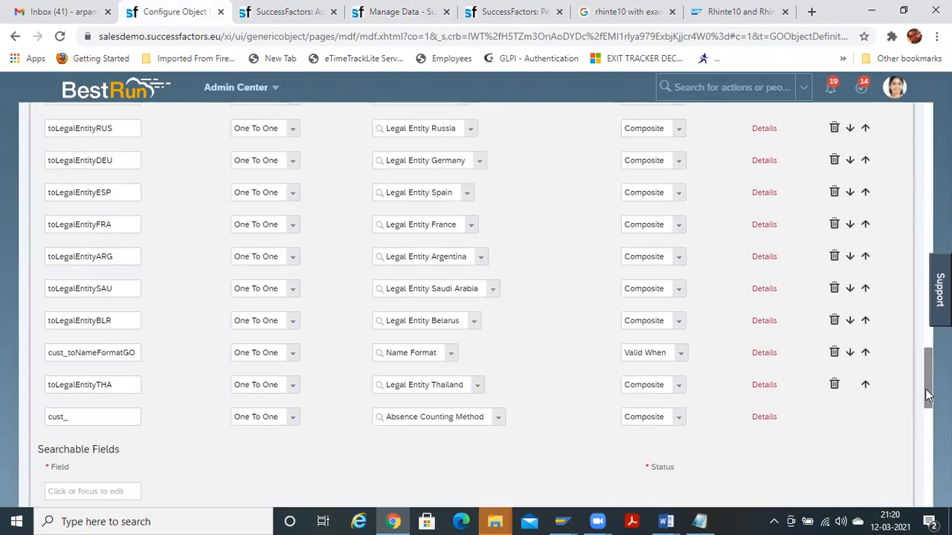
{"action": "scroll", "coordinate": [928, 397], "scroll_direction": "up", "scroll_amount": 2}
{"action": "scroll", "coordinate": [484, 305], "scroll_direction": "up", "scroll_amount": 2}
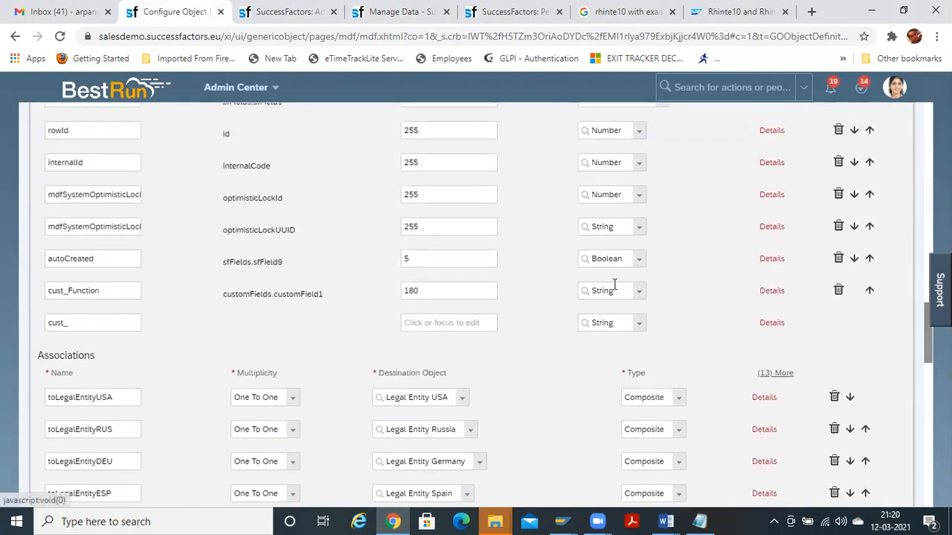
{"action": "left_click", "coordinate": [639, 293]}
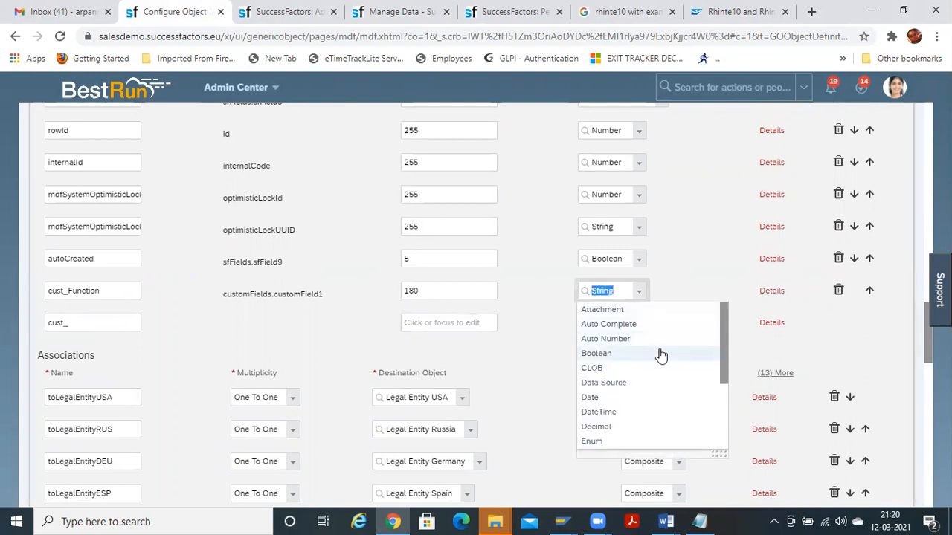
{"action": "type", "text": "num"}
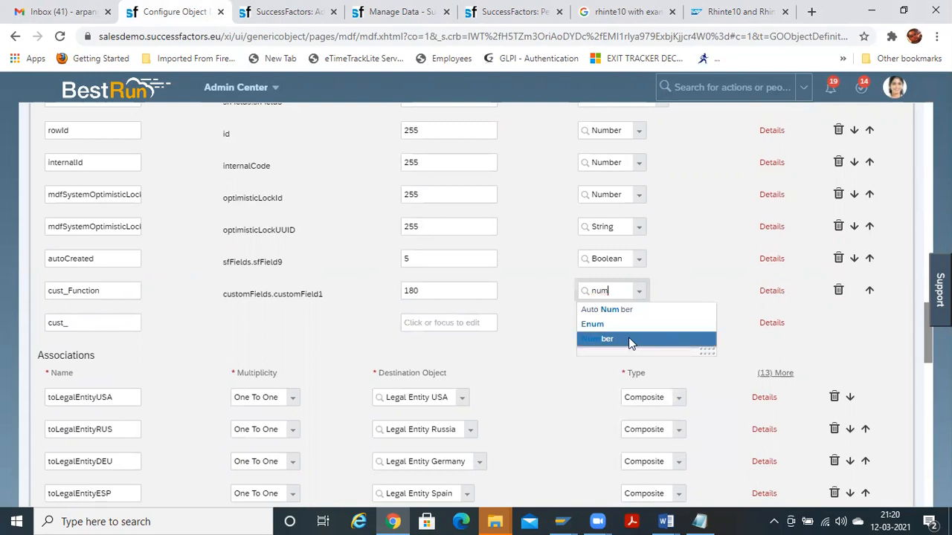
{"action": "left_click", "coordinate": [631, 340]}
Try to save the Company object definition with cust_Function as a Number field
{"action": "scroll", "coordinate": [483, 305], "scroll_direction": "down", "scroll_amount": 15}
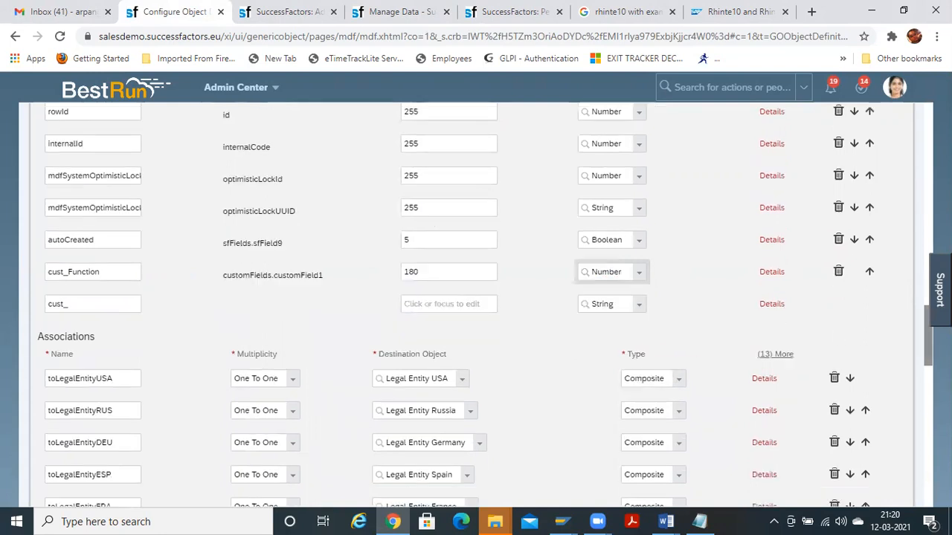
{"action": "left_click", "coordinate": [885, 462]}
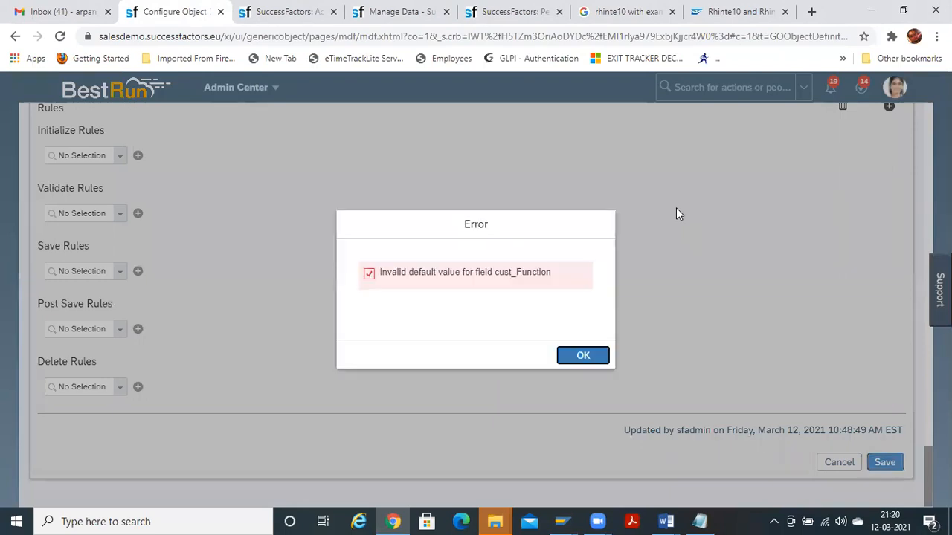
{"action": "left_click", "coordinate": [584, 356]}
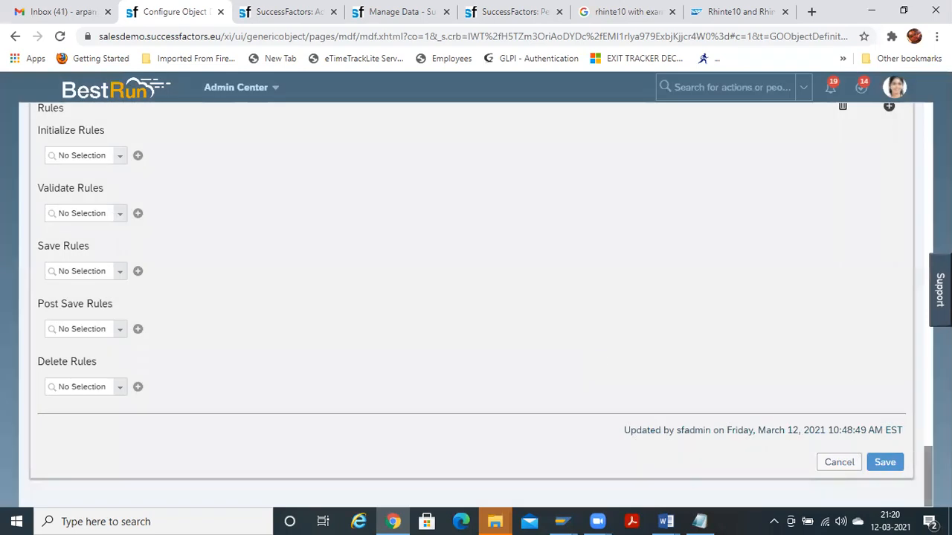
Clear the default value in the cust_Function field's details
{"action": "scroll", "coordinate": [917, 489], "scroll_direction": "up", "scroll_amount": 5}
{"action": "scroll", "coordinate": [483, 298], "scroll_direction": "up", "scroll_amount": 2}
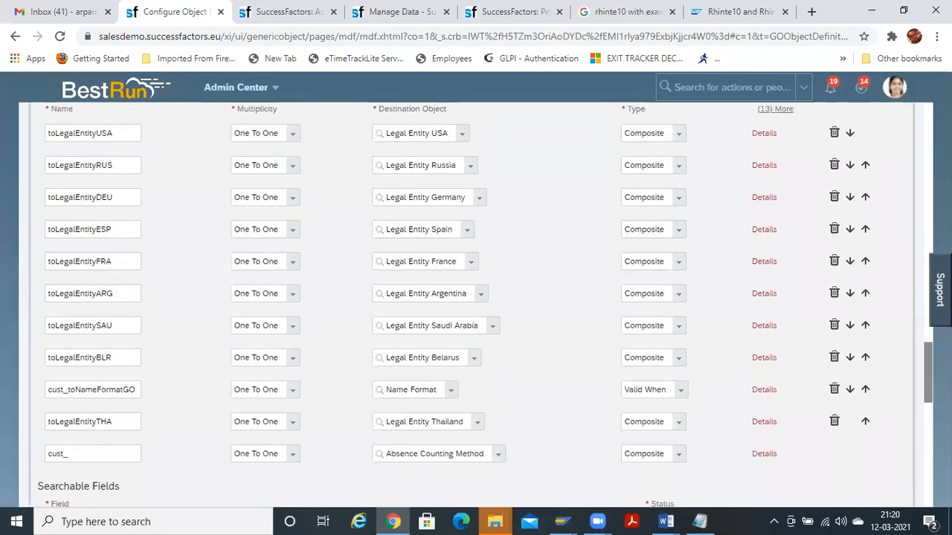
{"action": "scroll", "coordinate": [662, 269], "scroll_direction": "up", "scroll_amount": 6}
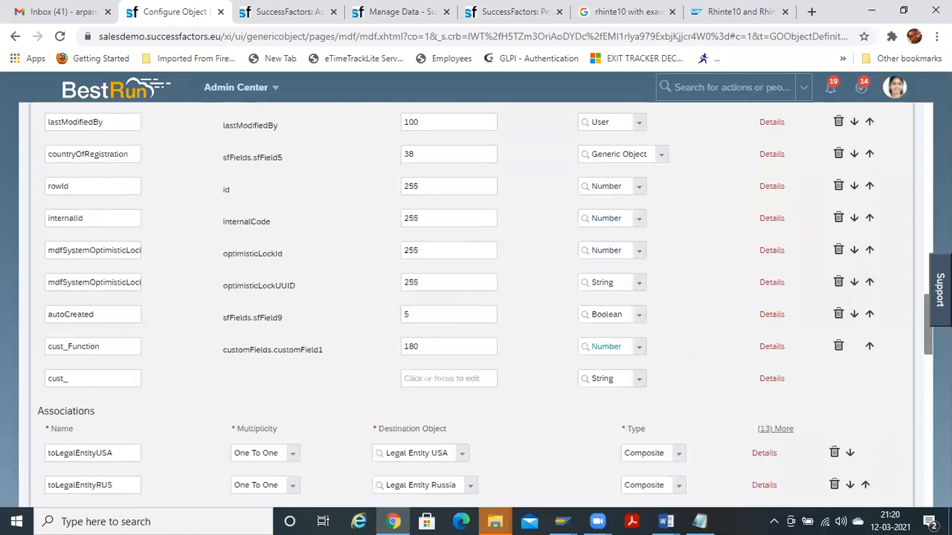
{"action": "left_click", "coordinate": [768, 348]}
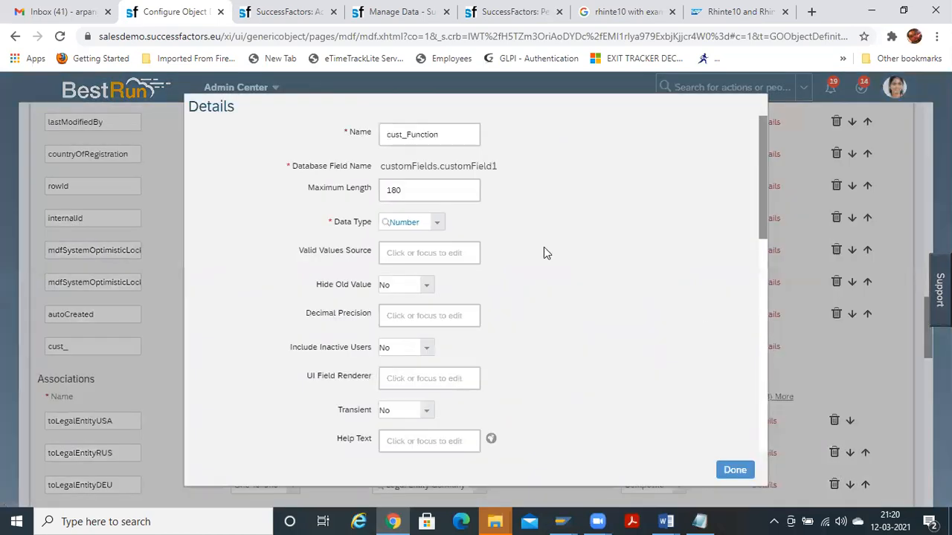
{"action": "left_click_drag", "start_coordinate": [765, 207], "coordinate": [767, 301]}
{"action": "left_click", "coordinate": [417, 301]}
{"action": "left_click_drag", "start_coordinate": [422, 300], "coordinate": [342, 290]}
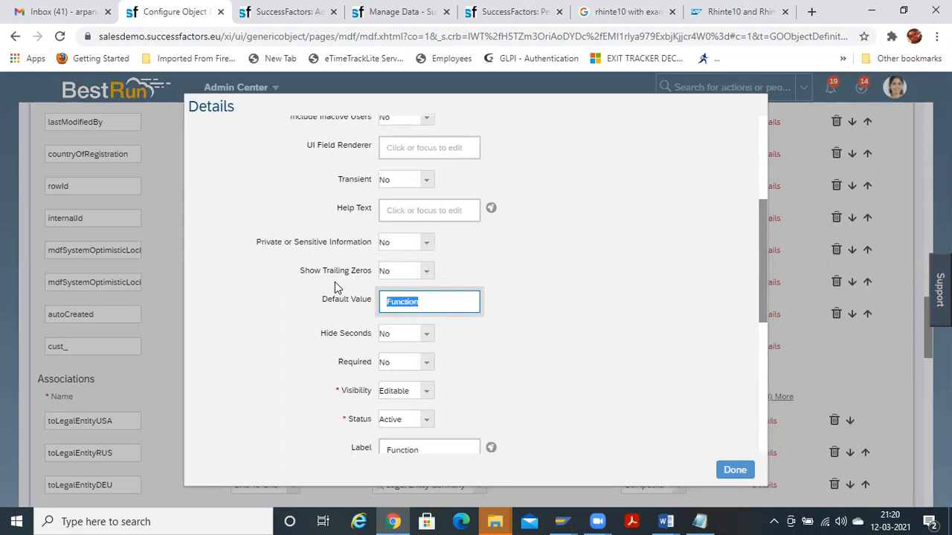
{"action": "key", "text": "BackSpace"}
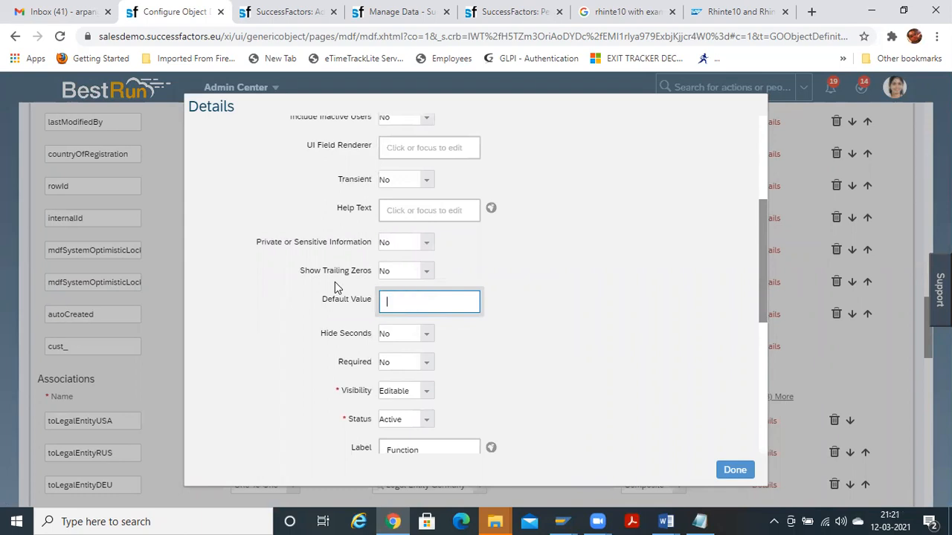
{"action": "left_click", "coordinate": [736, 469]}
Save the Company object definition, accept the cust_Function data type change, and check the saved field list
{"action": "scroll", "coordinate": [745, 463], "scroll_direction": "down", "scroll_amount": 2}
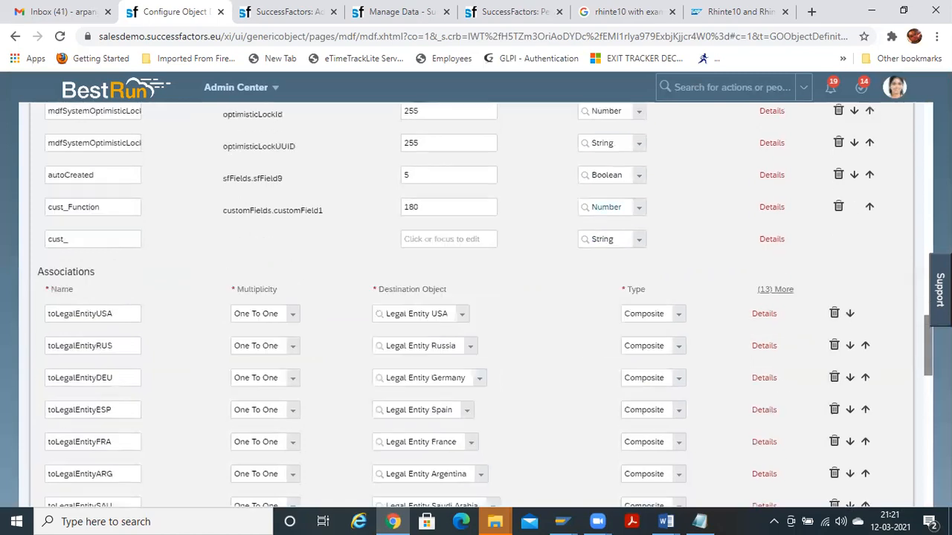
{"action": "scroll", "coordinate": [744, 463], "scroll_direction": "down", "scroll_amount": 10}
{"action": "left_click", "coordinate": [885, 462]}
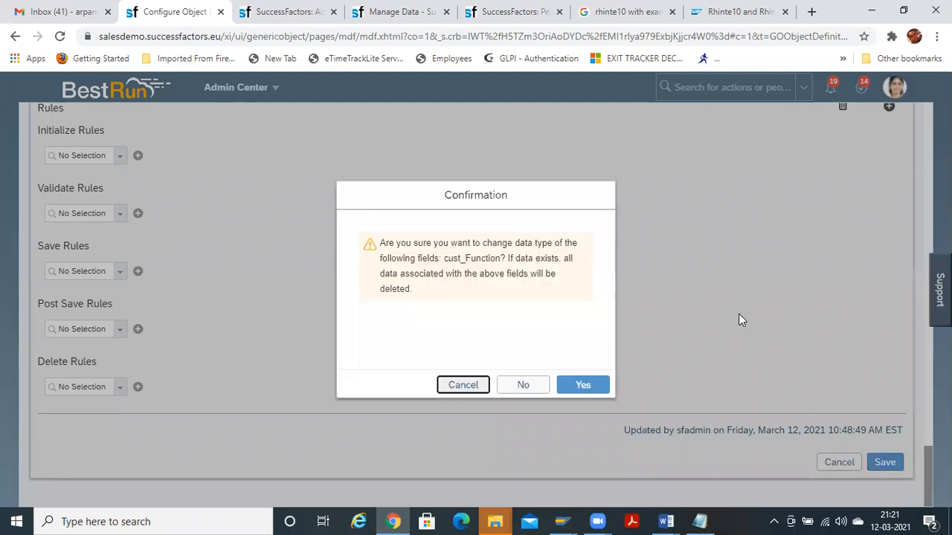
{"action": "left_click", "coordinate": [584, 385]}
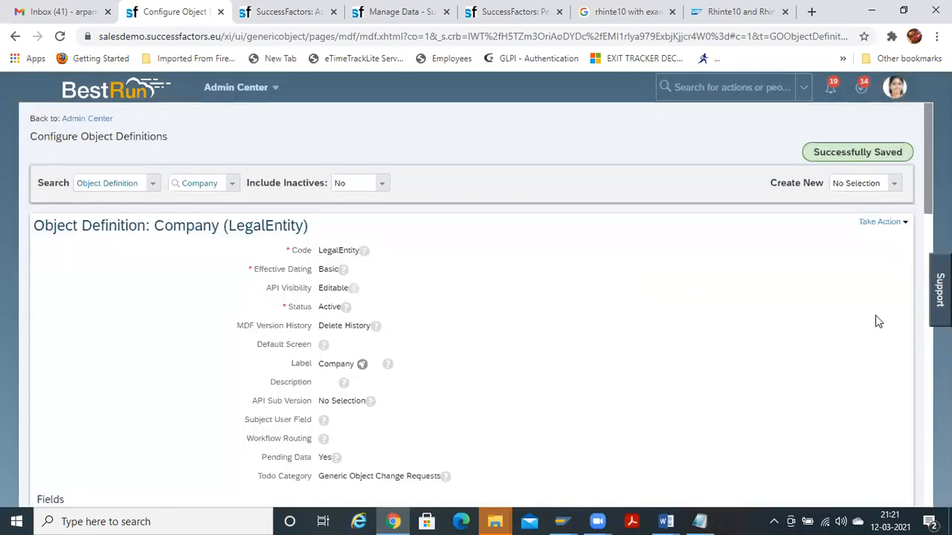
{"action": "left_click", "coordinate": [879, 222]}
{"action": "left_click_drag", "start_coordinate": [928, 194], "coordinate": [905, 393]}
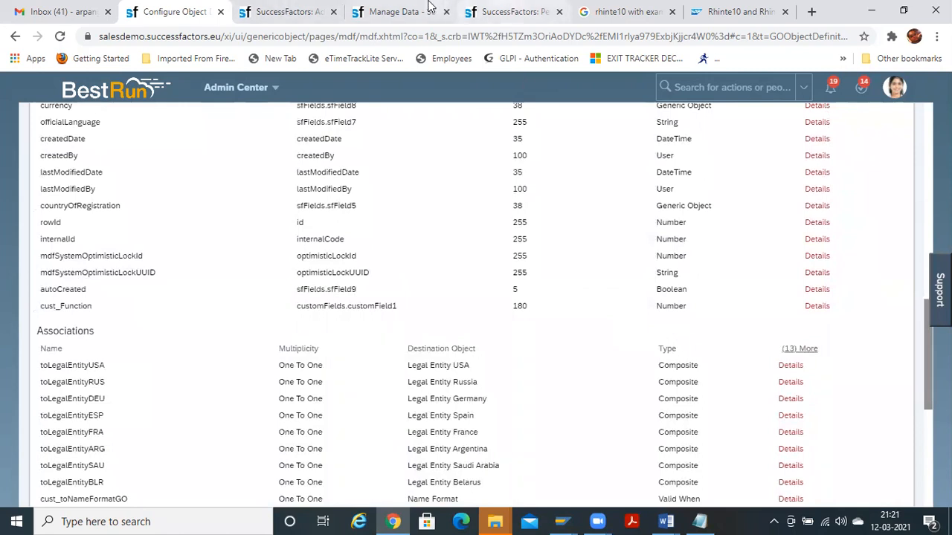
Reload the BestRun company record in Manage Data and open its 01/01/1900 entry for correction
{"action": "left_click", "coordinate": [401, 11]}
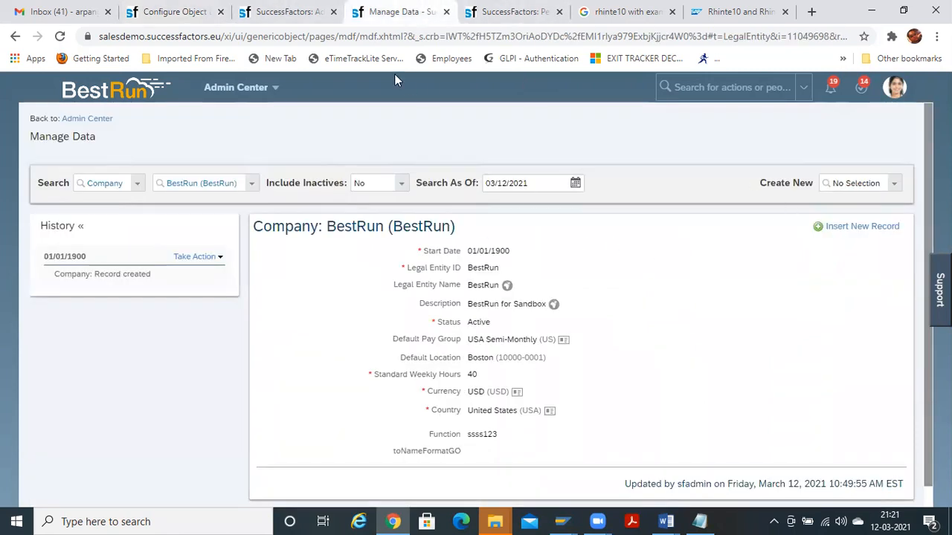
{"action": "key", "text": "ctrl+l"}
{"action": "key", "text": "Return"}
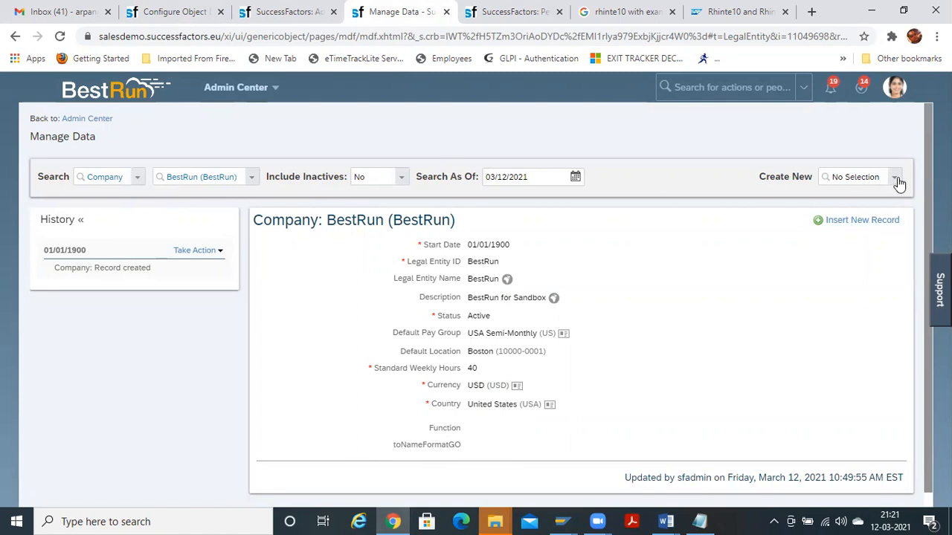
{"action": "left_click", "coordinate": [178, 250]}
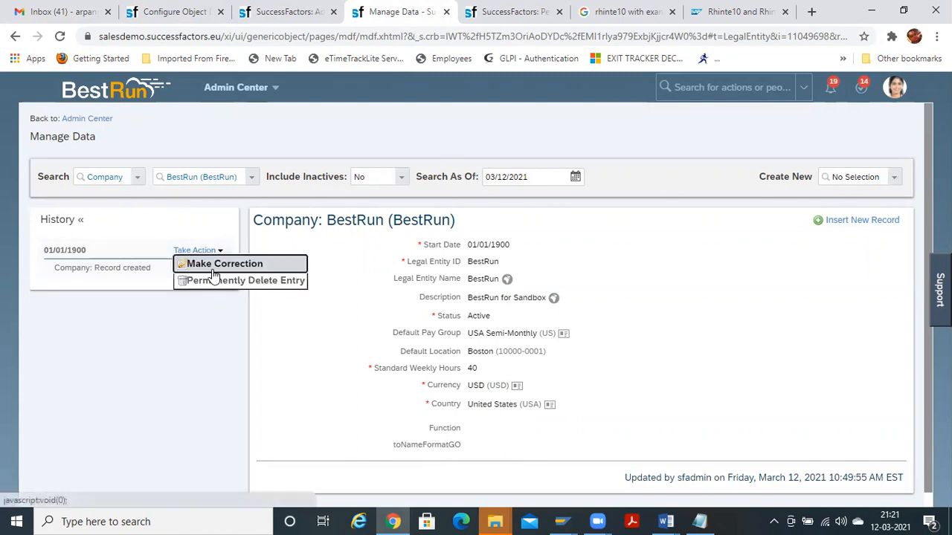
{"action": "left_click", "coordinate": [212, 269]}
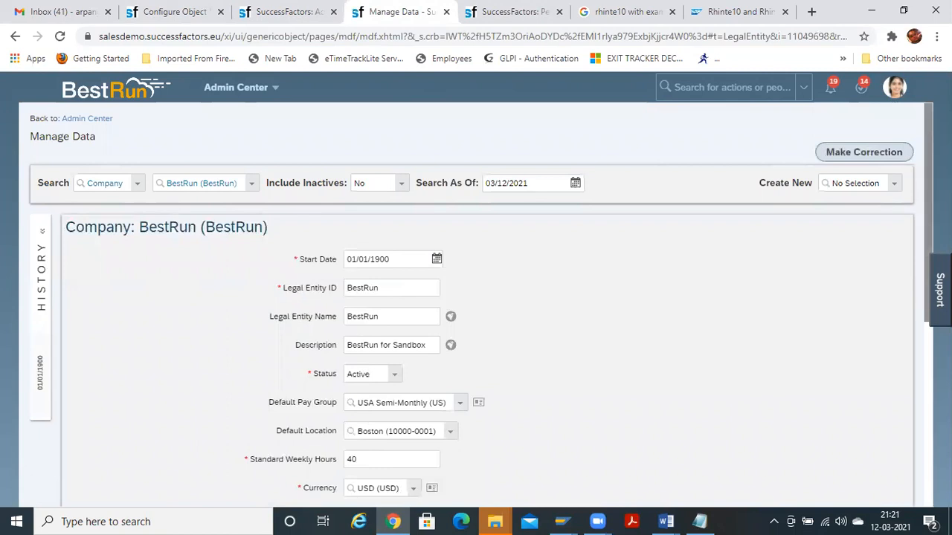
Try to save the BestRun company record with ssss123 in the Function field
{"action": "scroll", "coordinate": [476, 305], "scroll_direction": "down", "scroll_amount": 3}
{"action": "scroll", "coordinate": [476, 304], "scroll_direction": "down", "scroll_amount": 1}
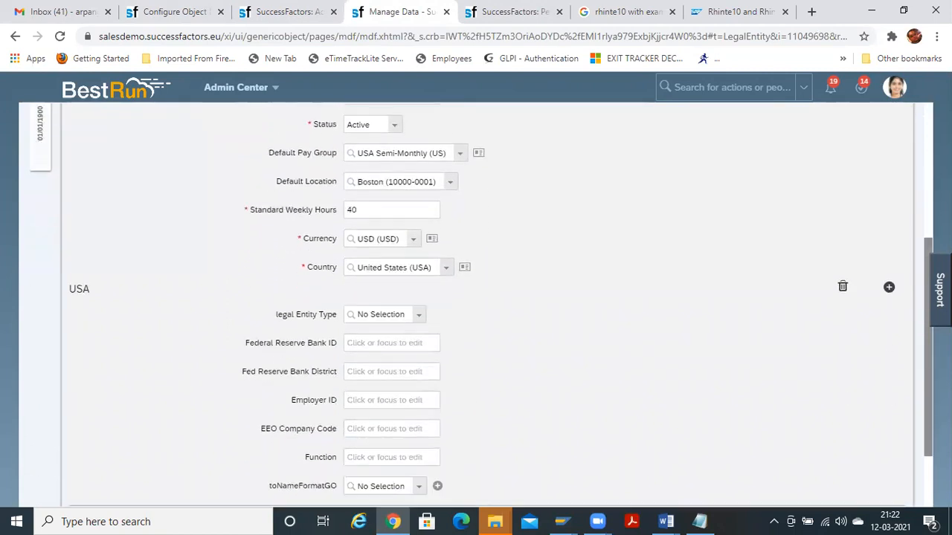
{"action": "scroll", "coordinate": [572, 379], "scroll_direction": "down", "scroll_amount": 1}
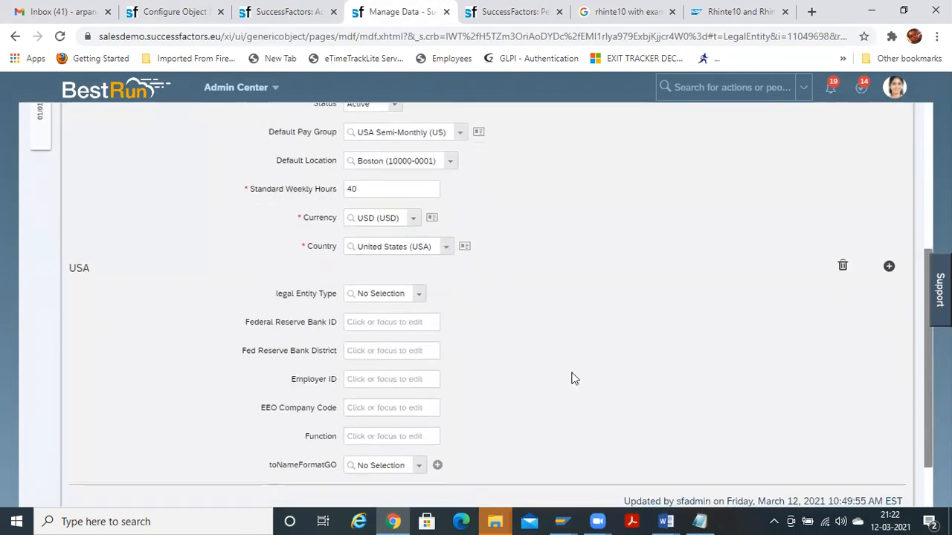
{"action": "left_click", "coordinate": [373, 431]}
{"action": "left_click", "coordinate": [372, 464]}
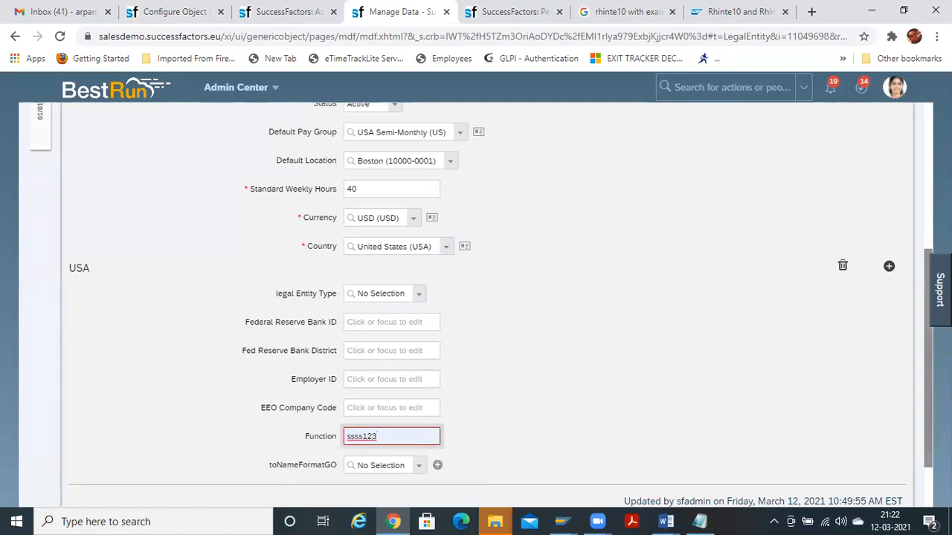
{"action": "scroll", "coordinate": [878, 405], "scroll_direction": "down", "scroll_amount": 2}
{"action": "left_click", "coordinate": [888, 466]}
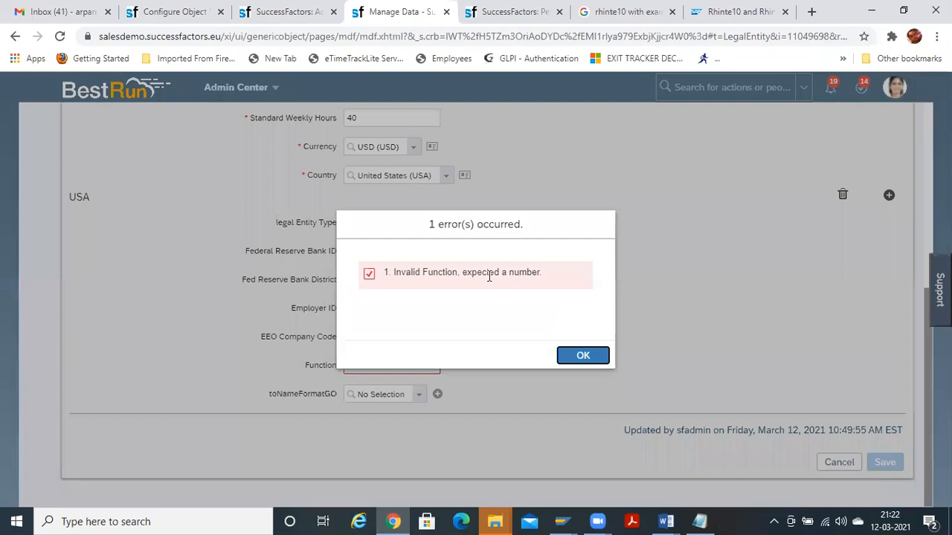
{"action": "left_click", "coordinate": [581, 355]}
Set the Function field to 1234 and save the BestRun company record
{"action": "left_click_drag", "start_coordinate": [402, 364], "coordinate": [318, 336]}
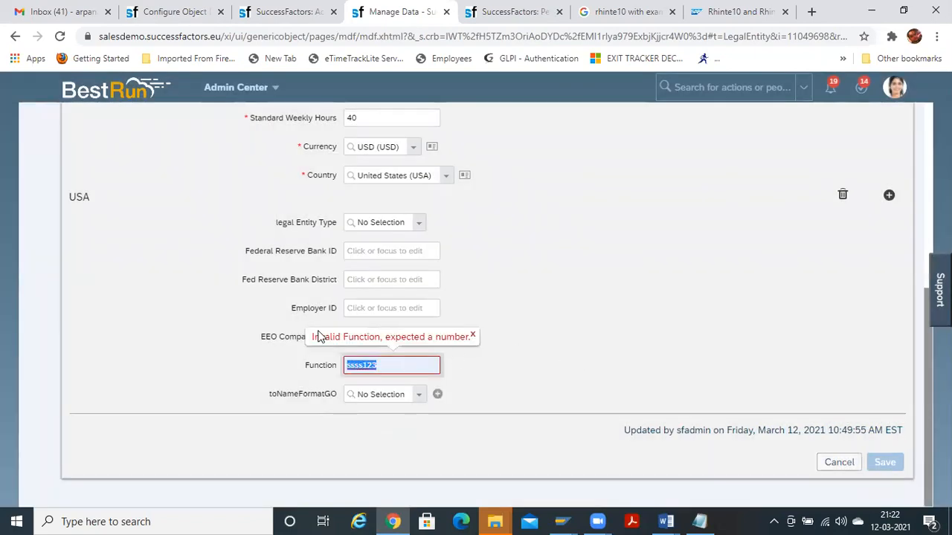
{"action": "key", "text": "BackSpace"}
{"action": "type", "text": "123"}
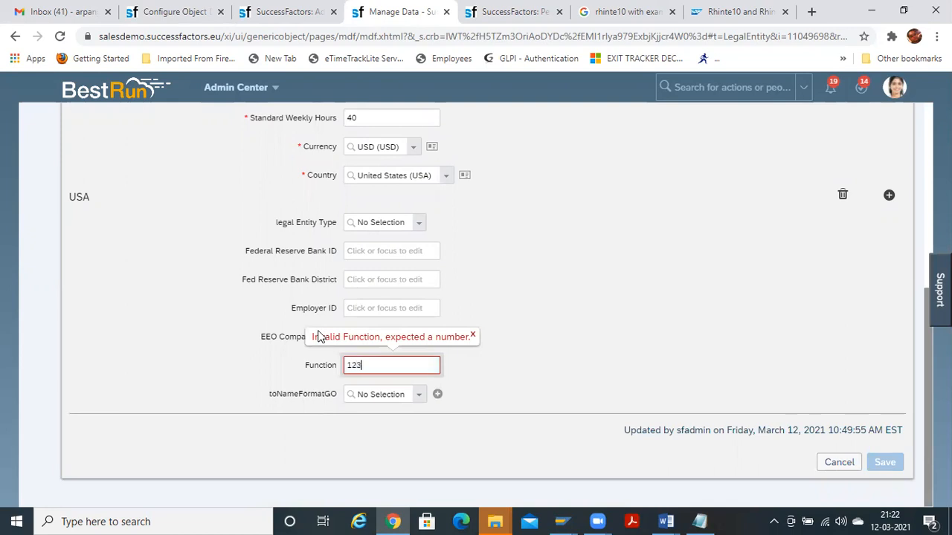
{"action": "type", "text": "4"}
{"action": "left_click", "coordinate": [336, 236]}
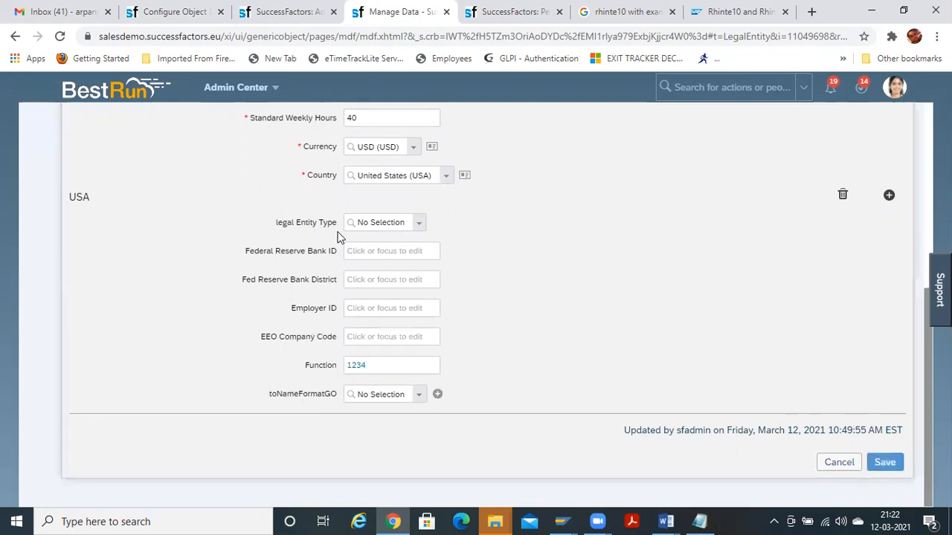
{"action": "left_click", "coordinate": [885, 463]}
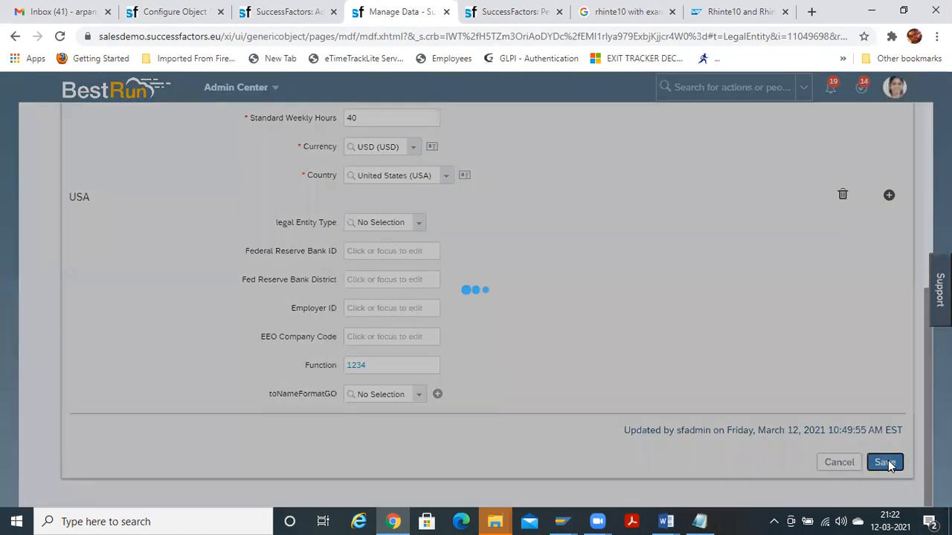